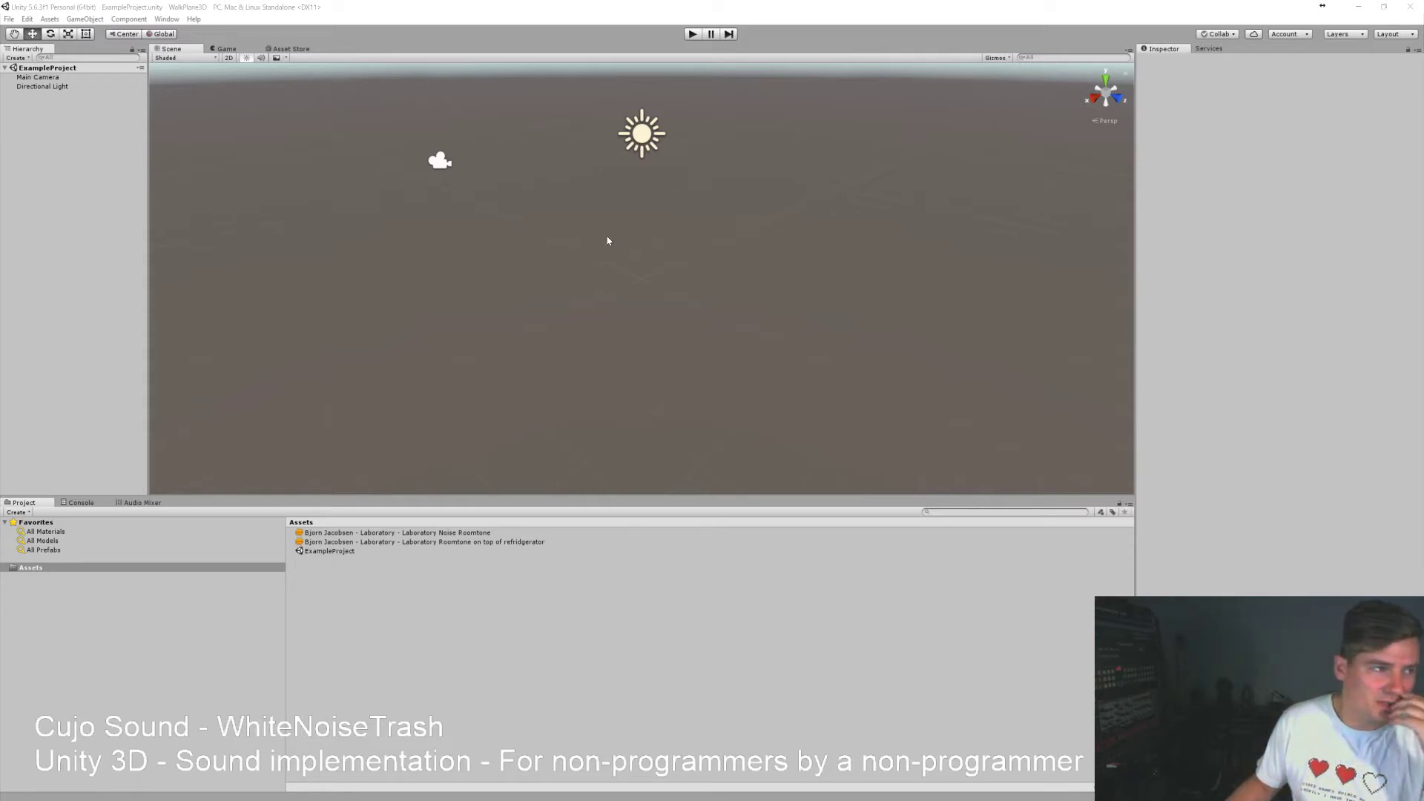
Inspect the import settings of the Laboratory Noise Roomtone and Laboratory Roomtone on top of refridgerator audio clips in Assets.
click(37, 50)
mouse_move(37, 50)
mouse_down()
mouse_move(586, 345)
mouse_move(1017, 168)
mouse_move(1052, 304)
mouse_move(38, 249)
mouse_move(37, 89)
mouse_move(69, 250)
mouse_move(33, 74)
mouse_up()
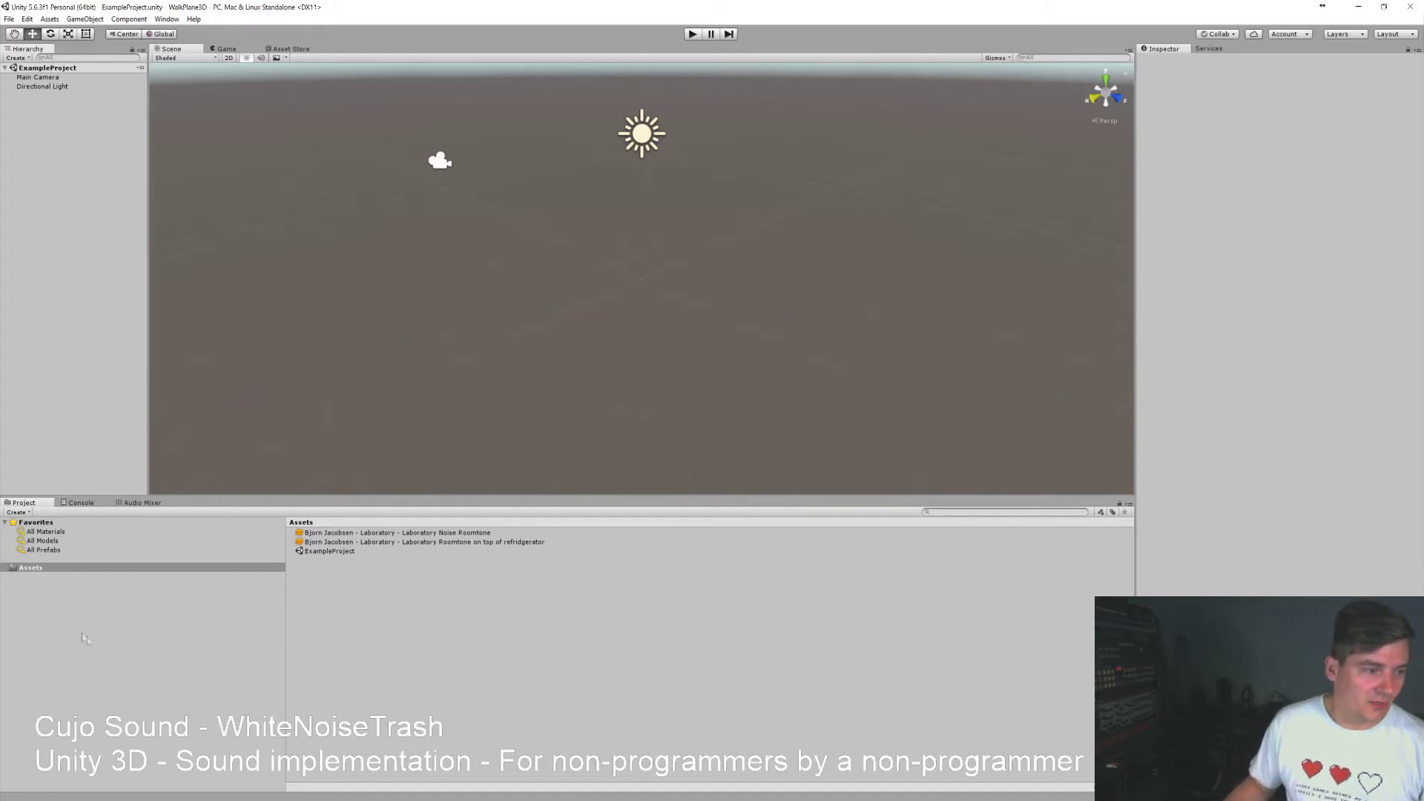
click(28, 568)
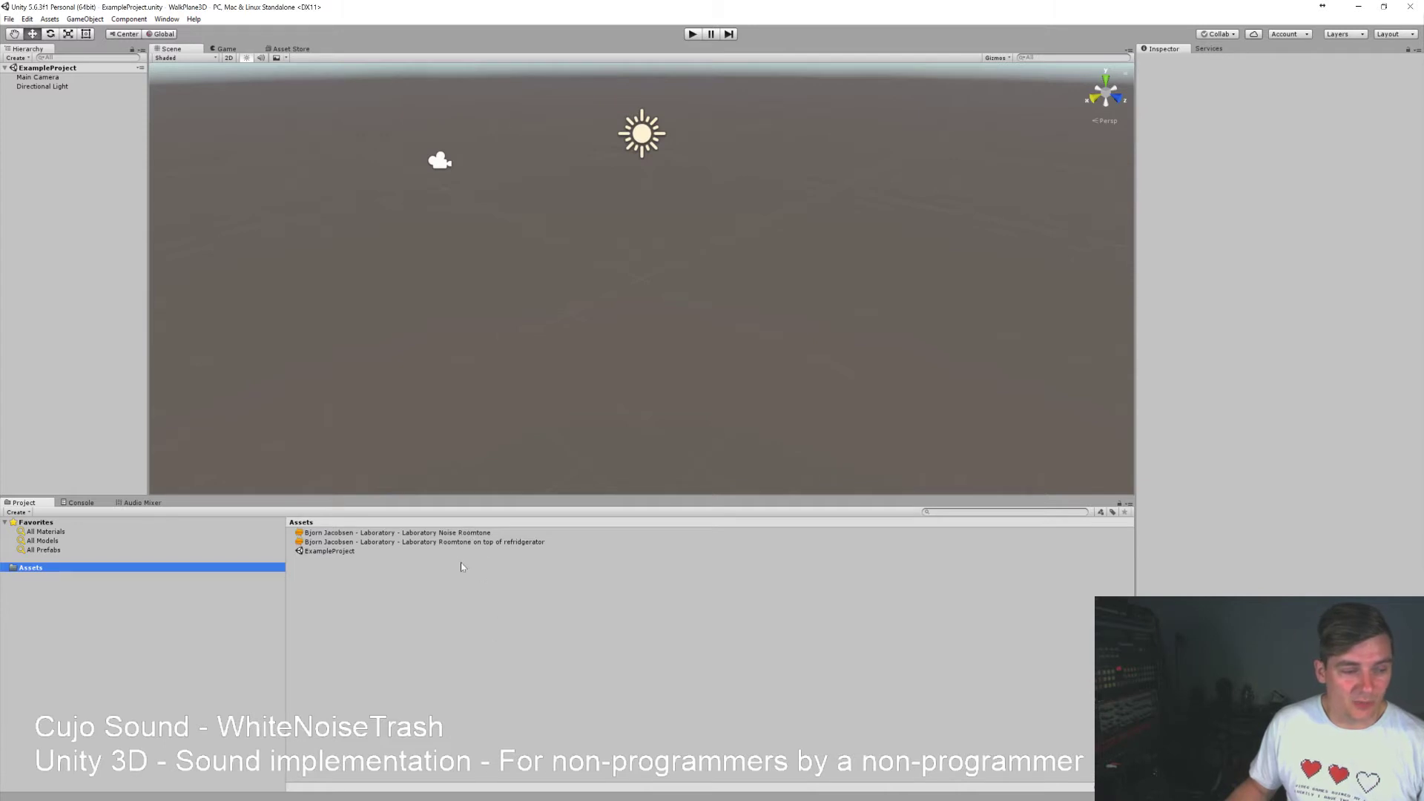
click(459, 535)
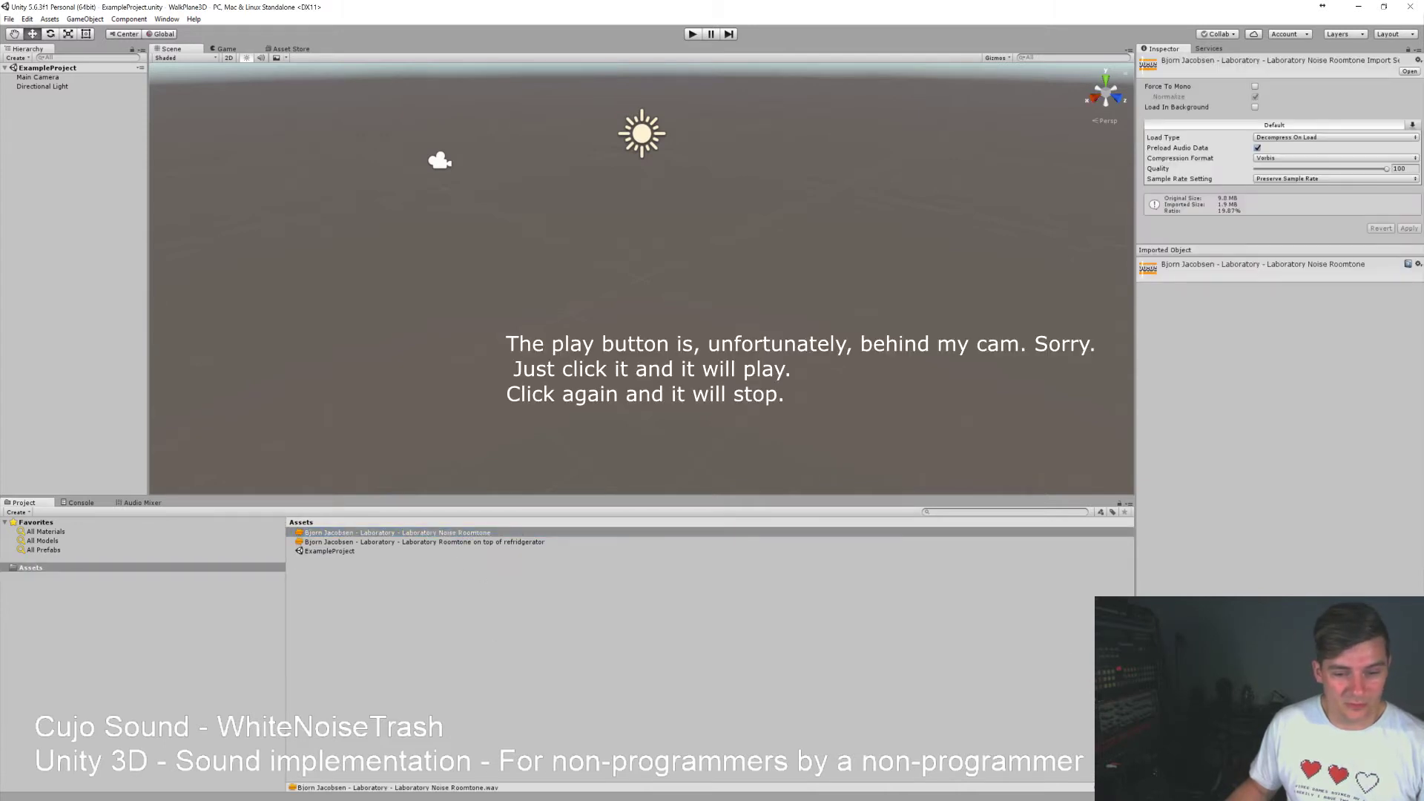
click(448, 542)
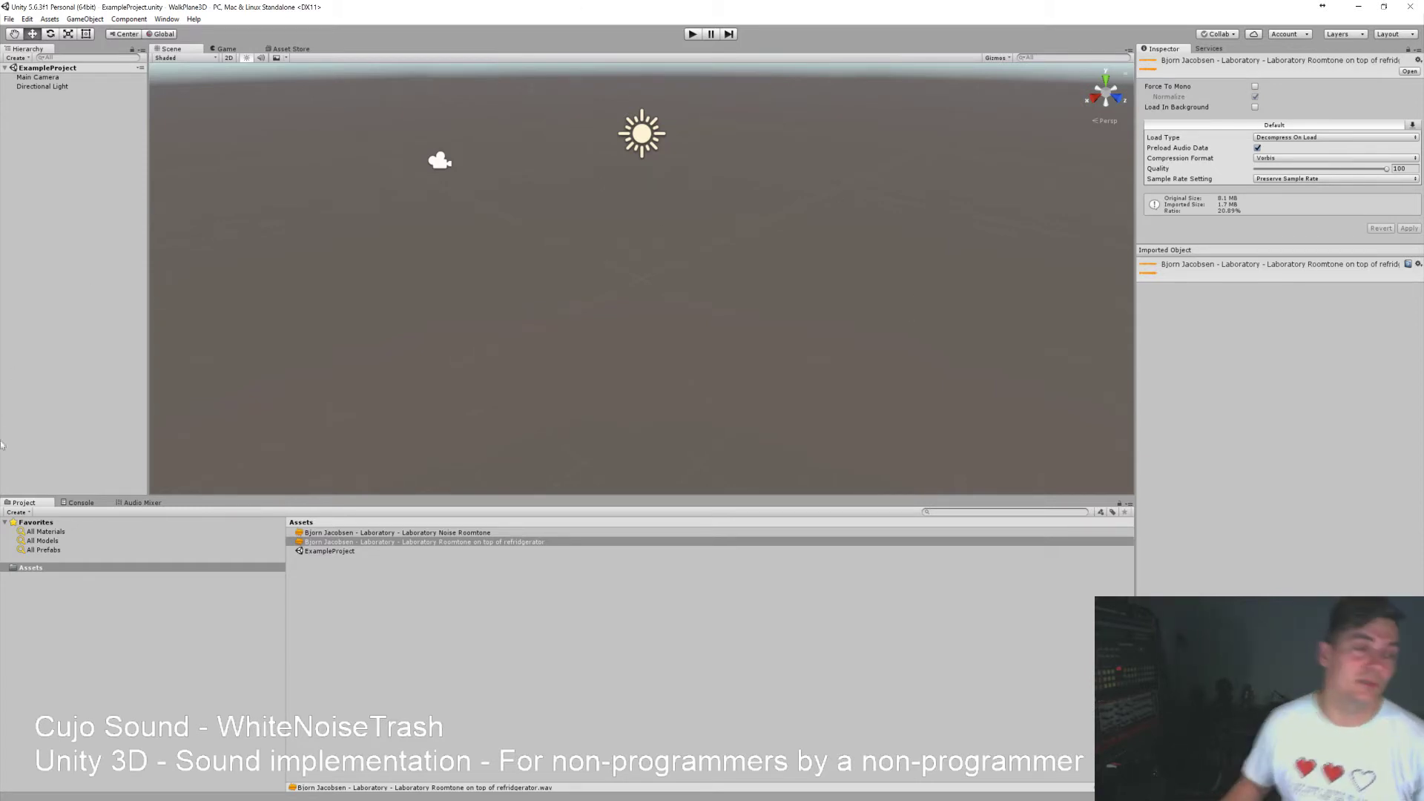
Examine the empty scene and the Main Camera's settings and placement from several angles.
click(622, 274)
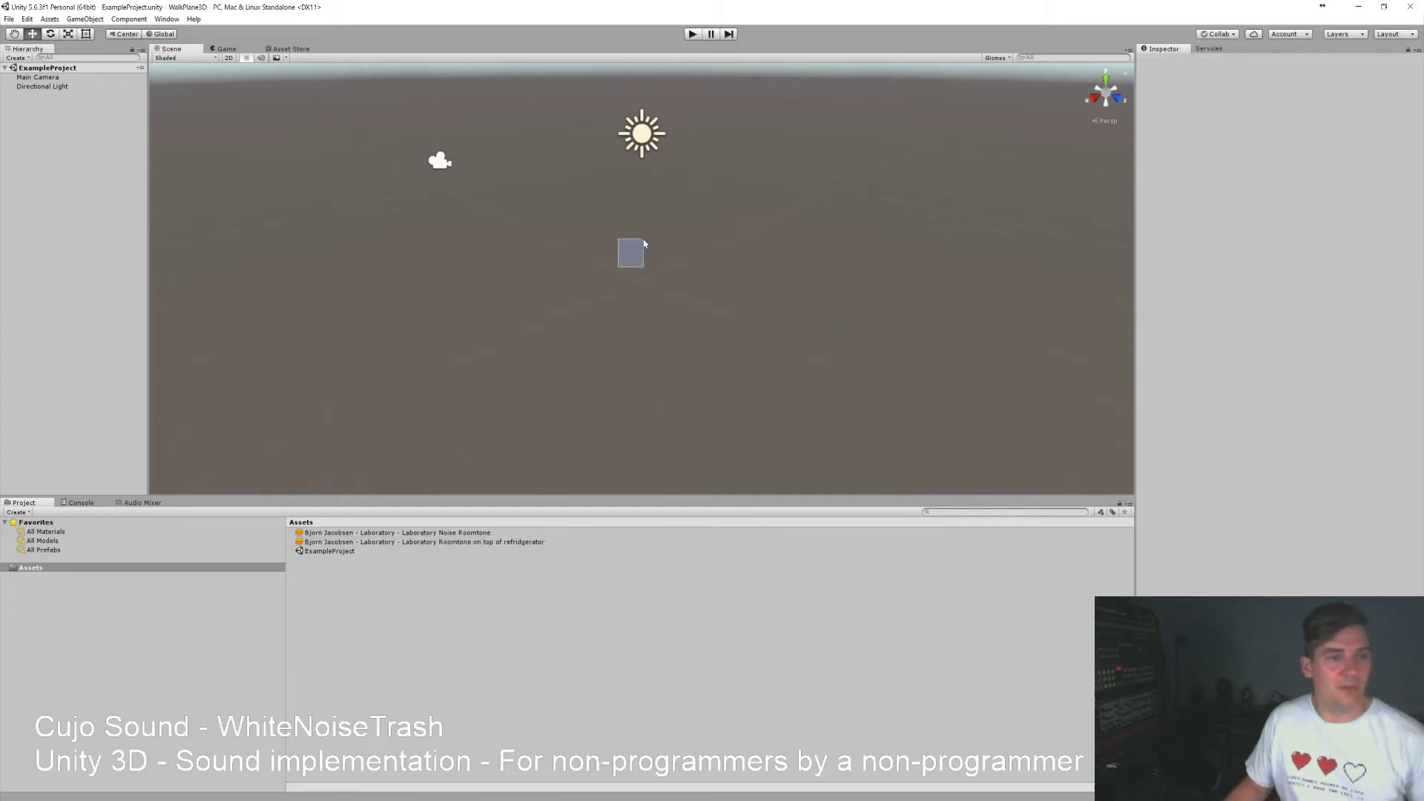
drag(779, 245, 577, 334)
drag(703, 238, 587, 356)
drag(750, 185, 682, 260)
drag(505, 234, 586, 342)
right_drag(569, 314, 438, 293)
click(342, 238)
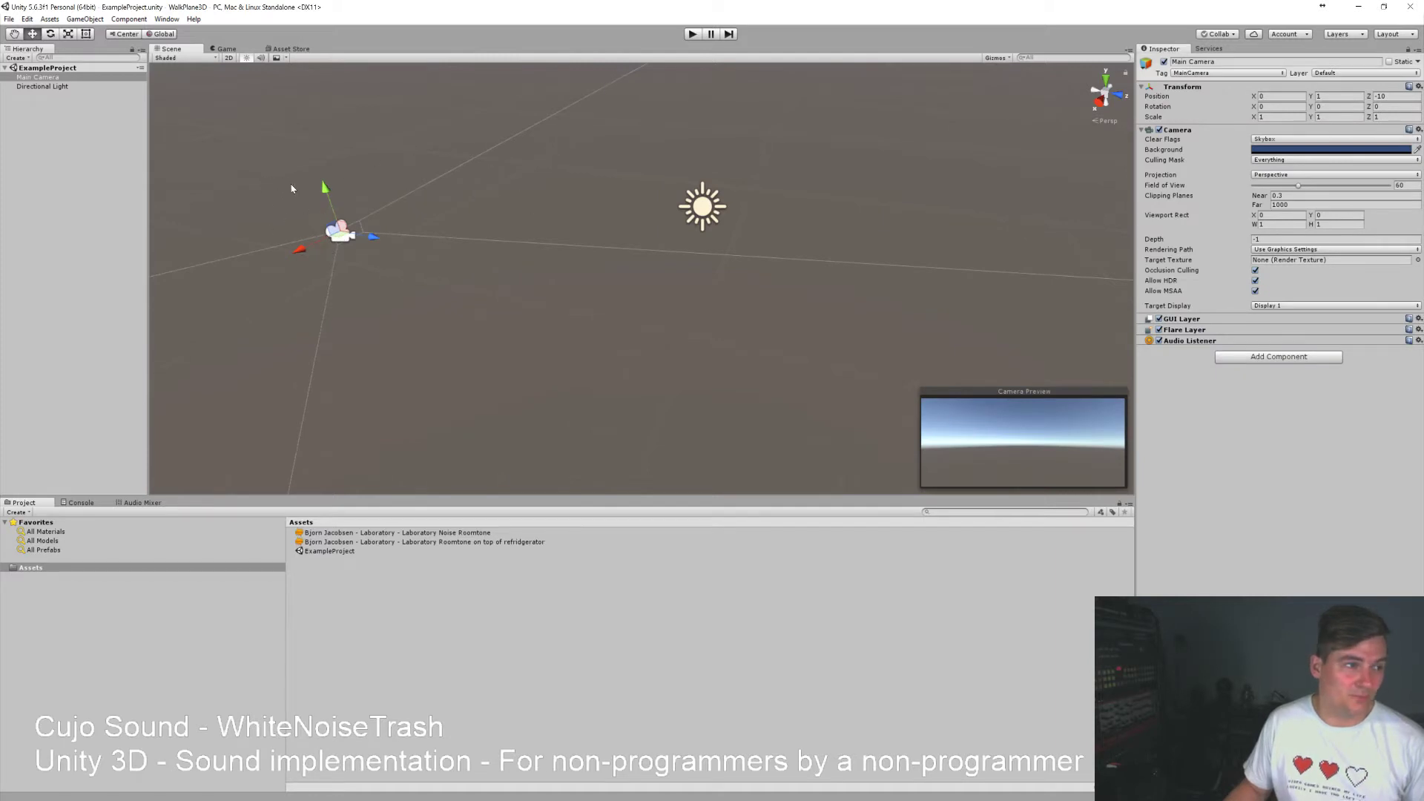
key(f)
right_drag(527, 274, 730, 242)
right_drag(655, 297, 596, 310)
alt+drag(595, 311, 529, 292)
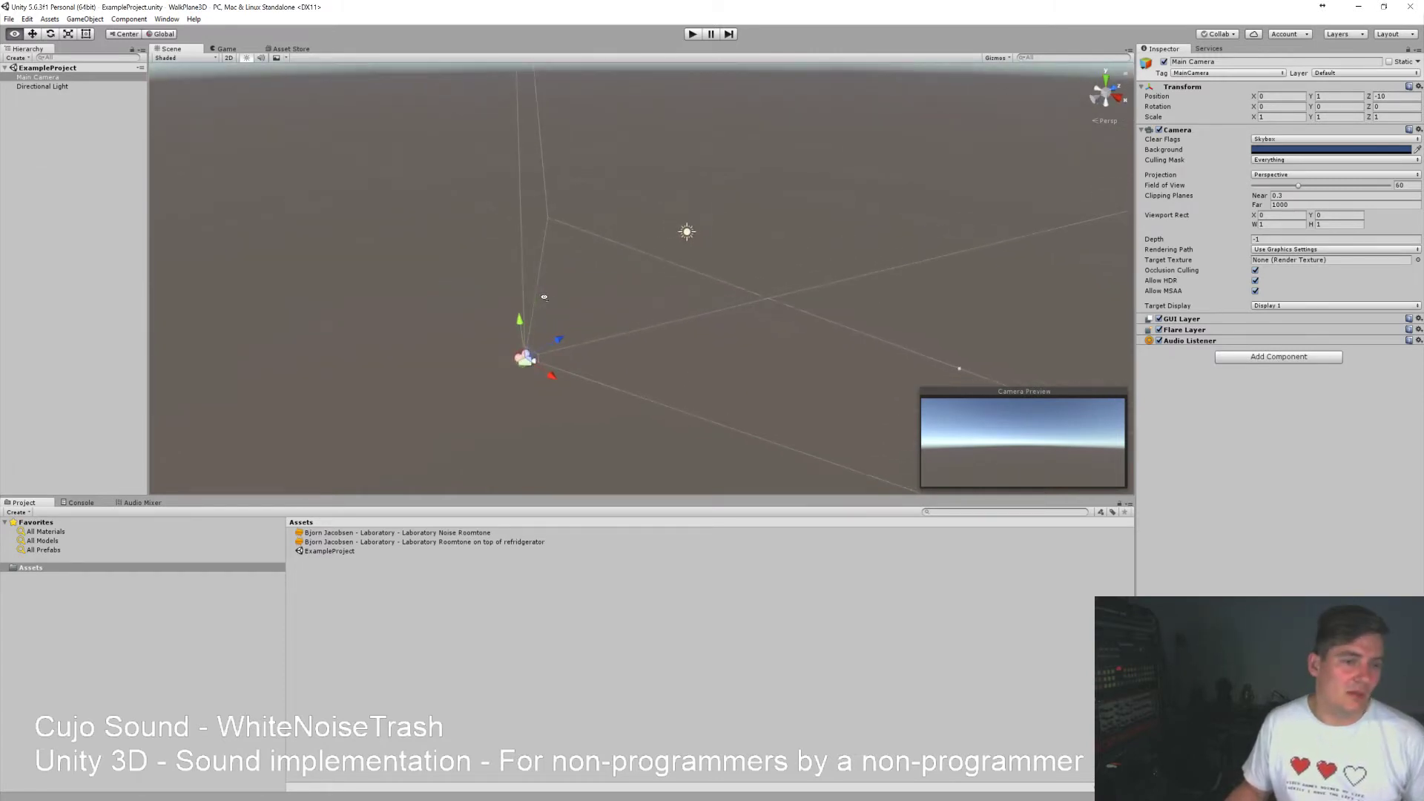
Add a 3D plane object to the scene.
click(31, 198)
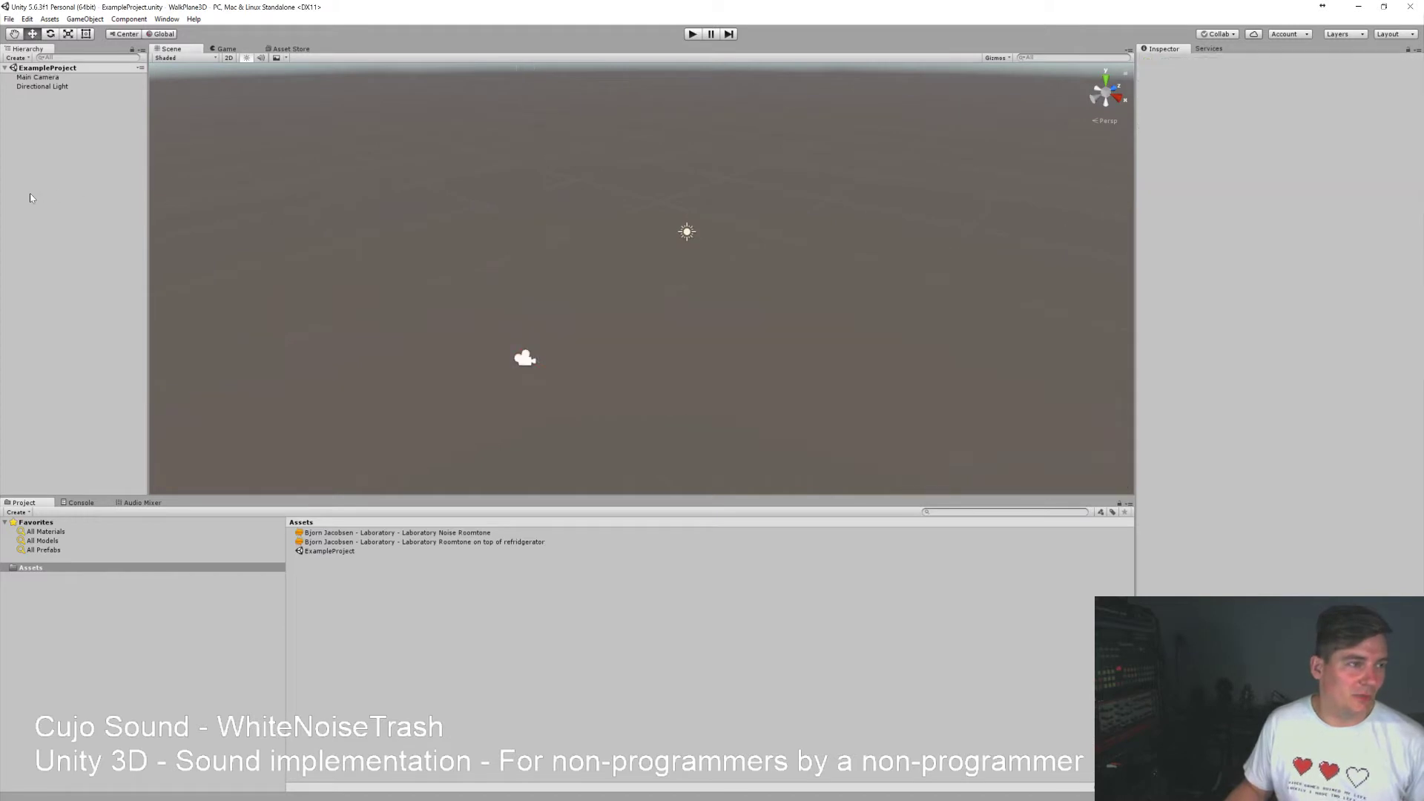
right_click(63, 168)
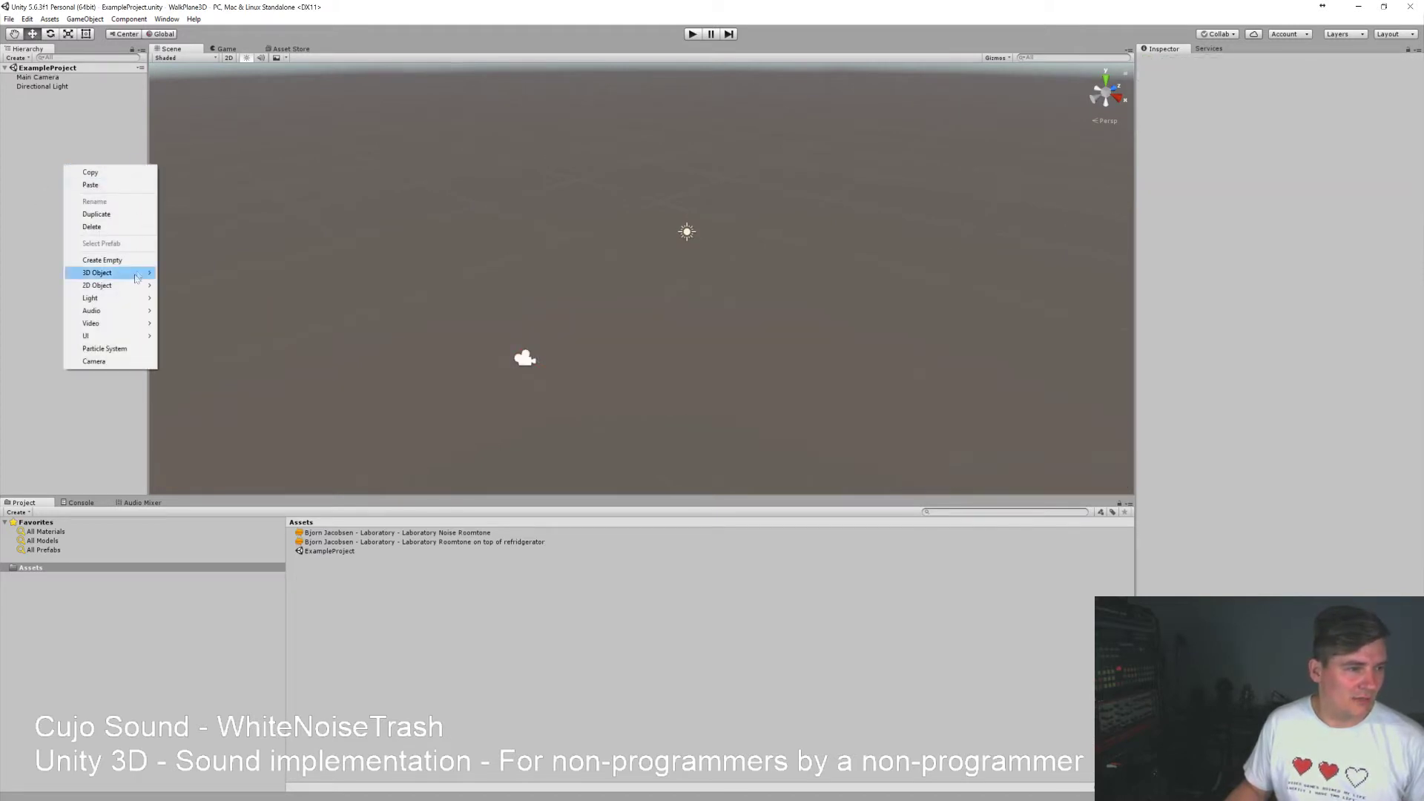
mouse_move(137, 274)
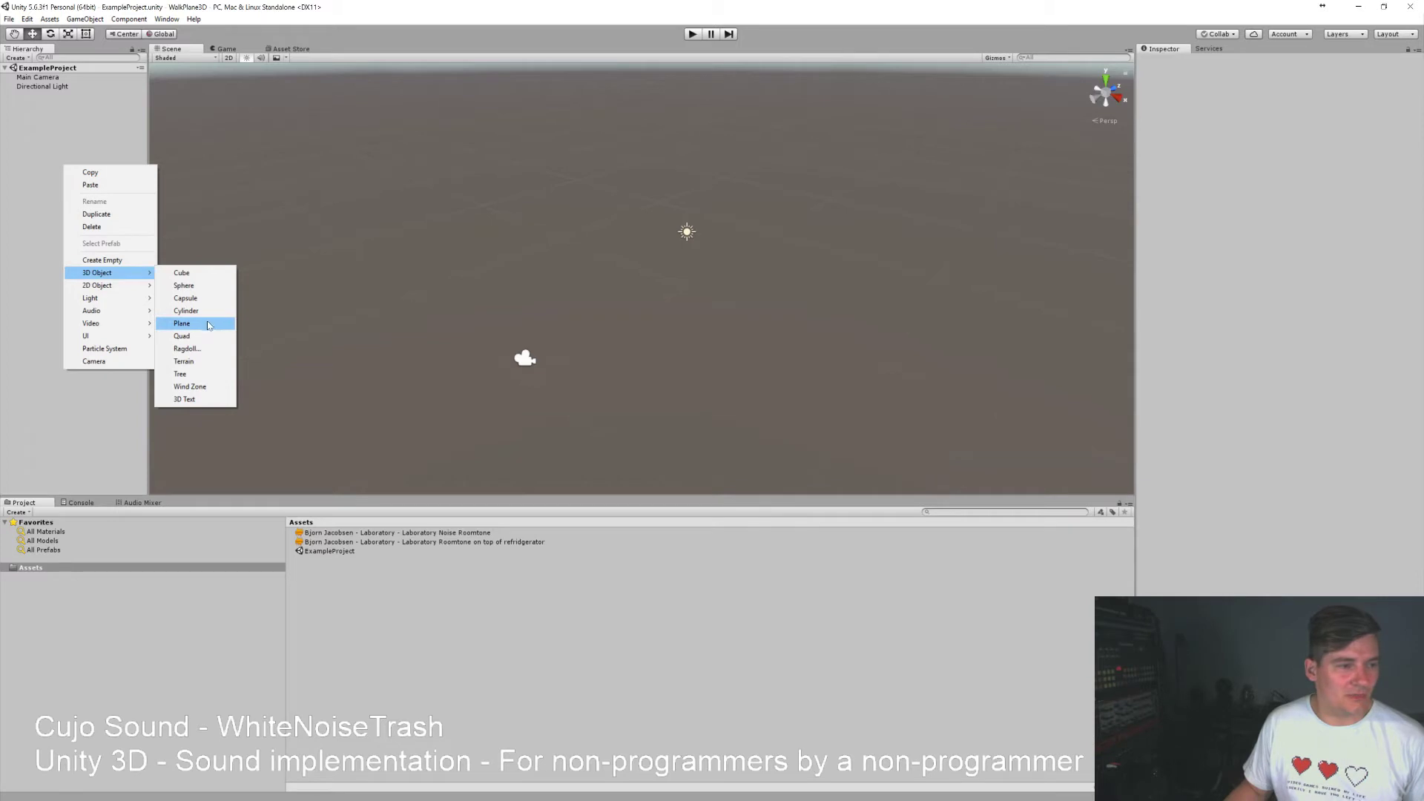
click(181, 324)
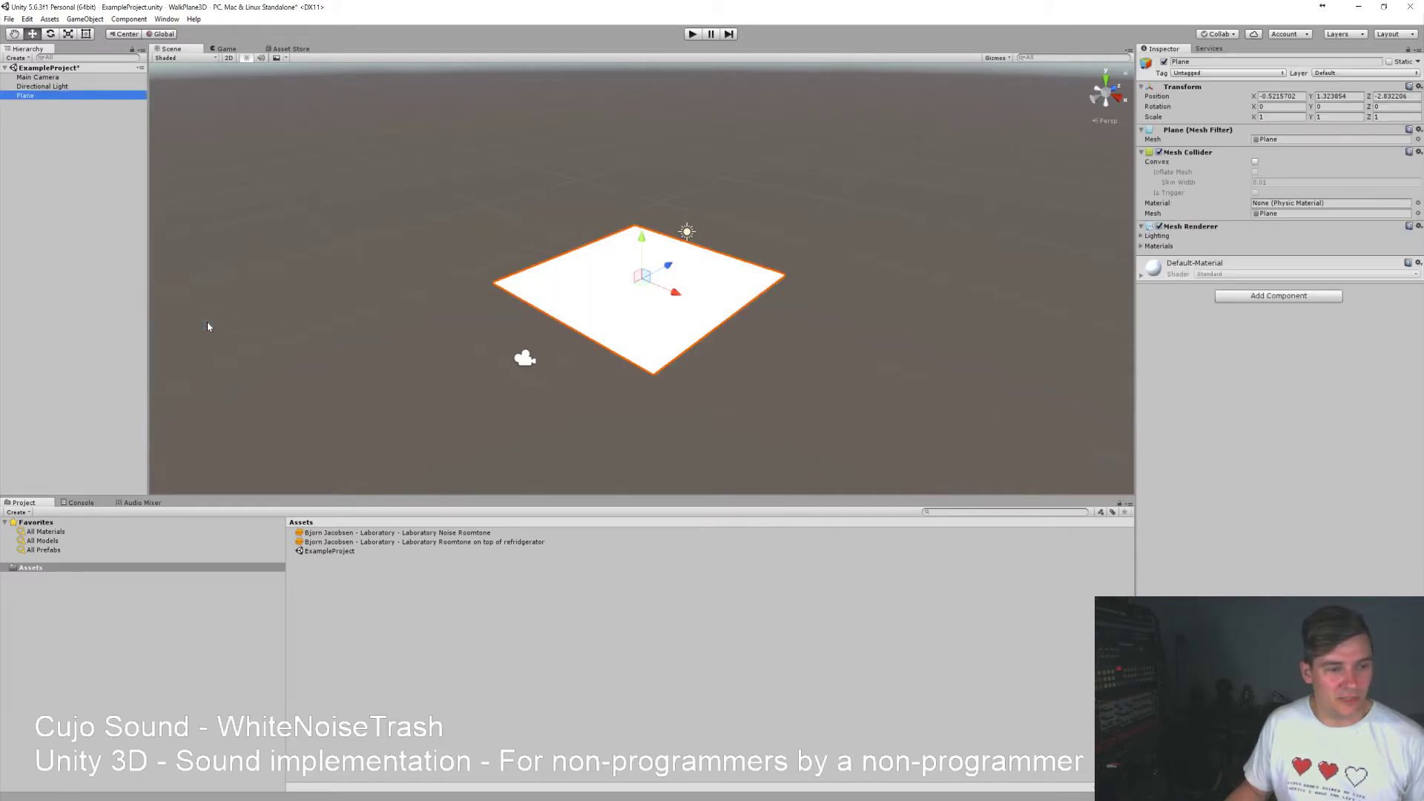
alt+drag(621, 359, 626, 342)
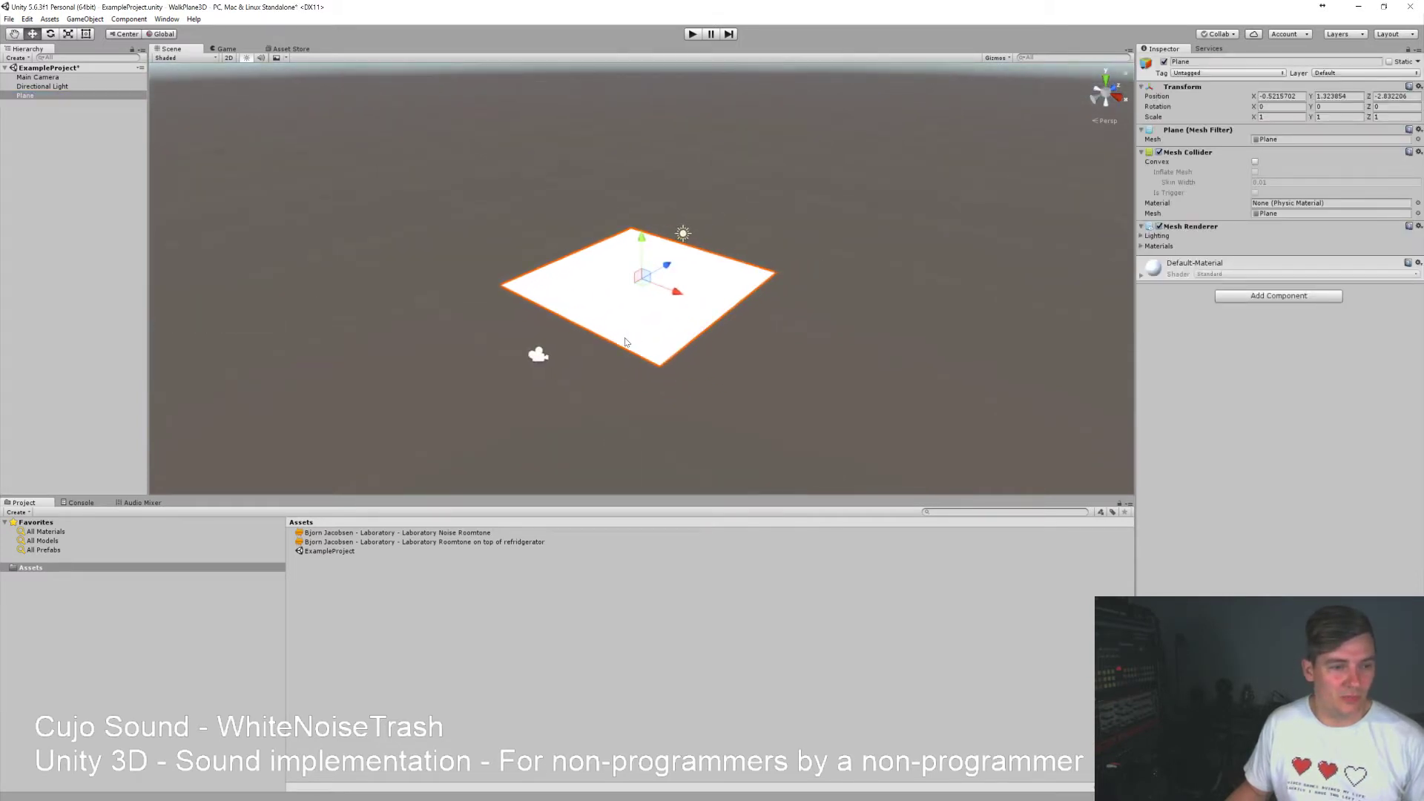
Rotate the Main Camera about its X axis to about -3.8 degrees.
click(537, 358)
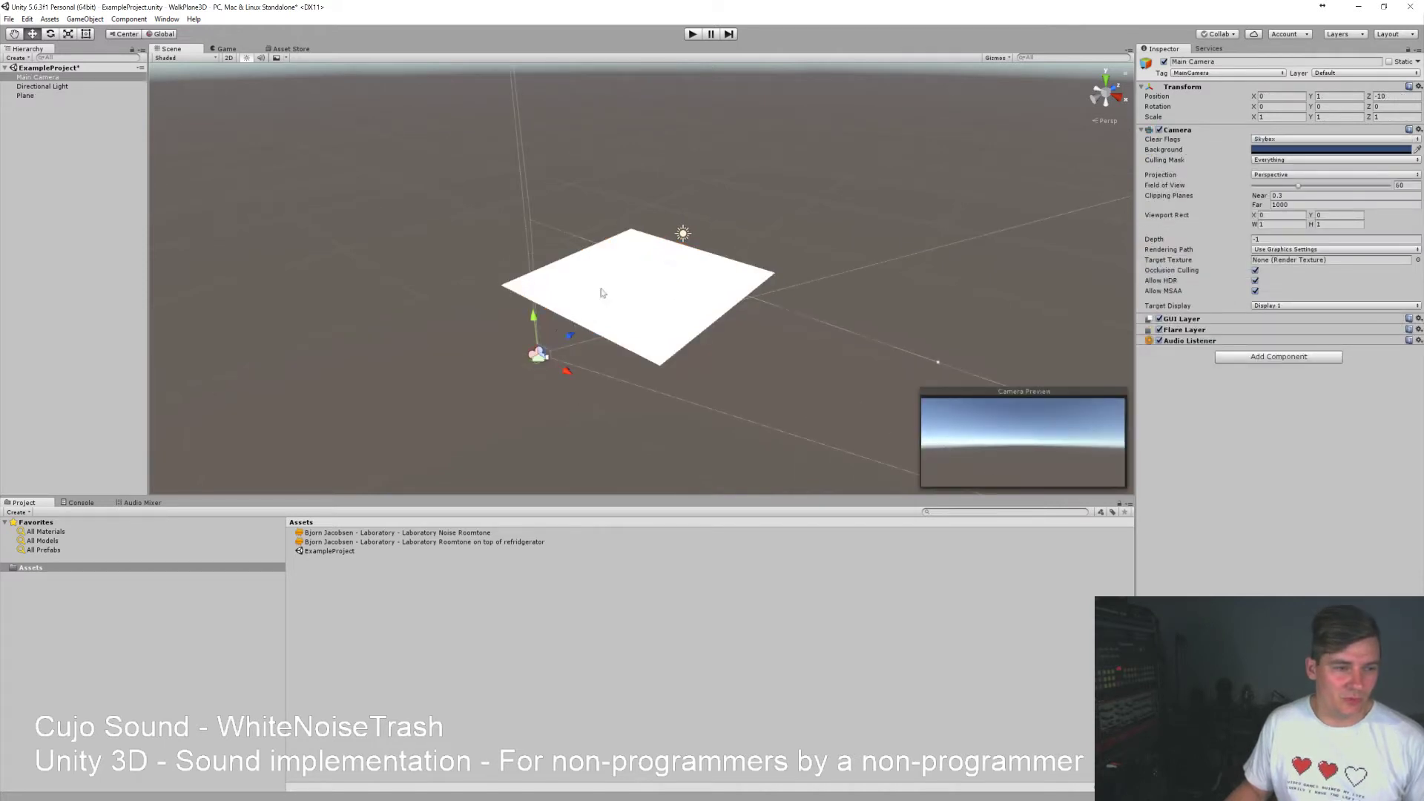
click(51, 34)
click(70, 36)
click(54, 36)
mouse_move(504, 358)
mouse_down()
mouse_move(532, 309)
mouse_move(550, 327)
mouse_move(479, 365)
mouse_up()
mouse_move(481, 365)
right_down()
mouse_move(558, 335)
mouse_move(520, 349)
mouse_move(388, 321)
mouse_move(348, 287)
mouse_move(376, 322)
mouse_move(556, 359)
mouse_move(467, 315)
mouse_move(472, 396)
mouse_move(477, 366)
right_up()
scroll(477, 366, down, 5)
Compare the move, rotate, scale, rect and hand tools on the Main Camera and the plane.
key(w)
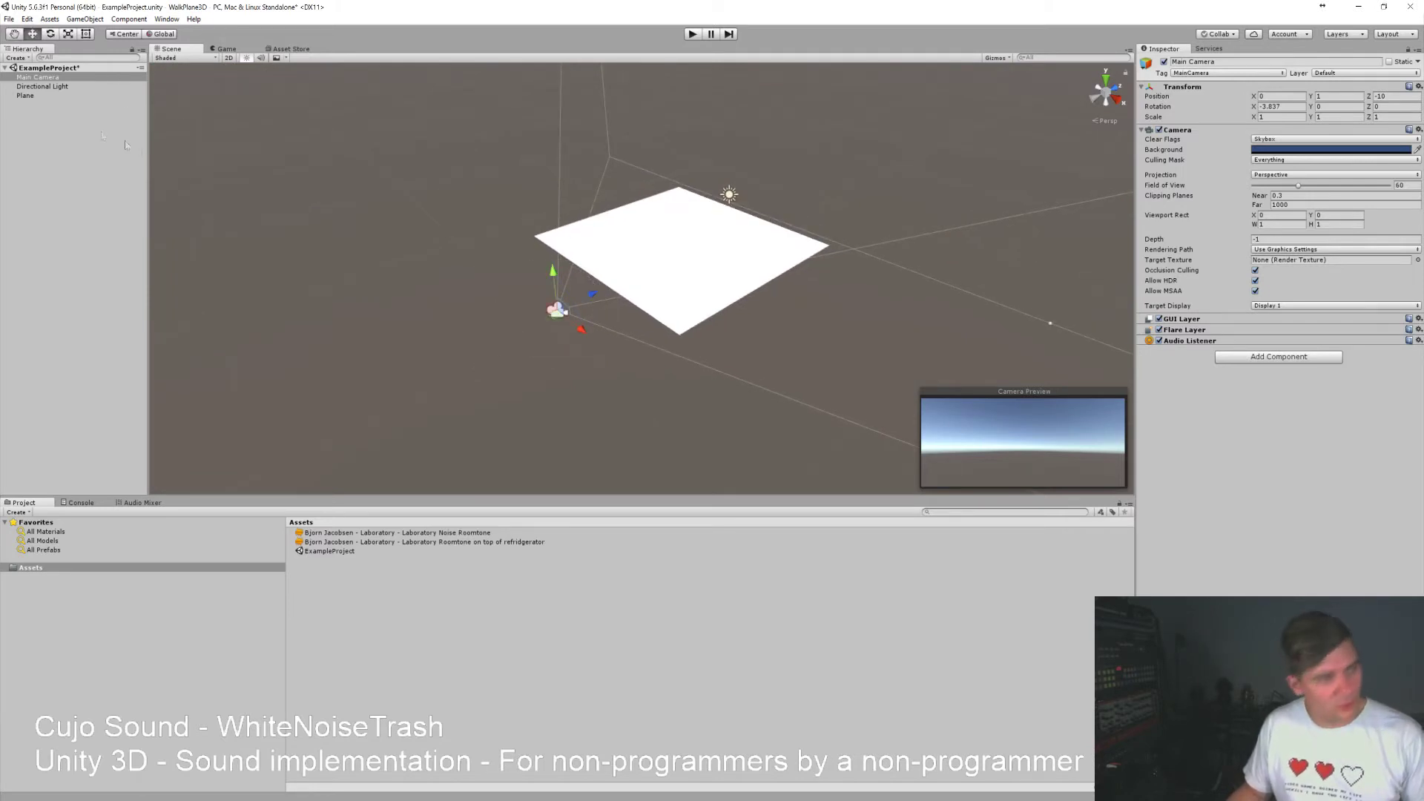
key(e)
key(r)
click(86, 34)
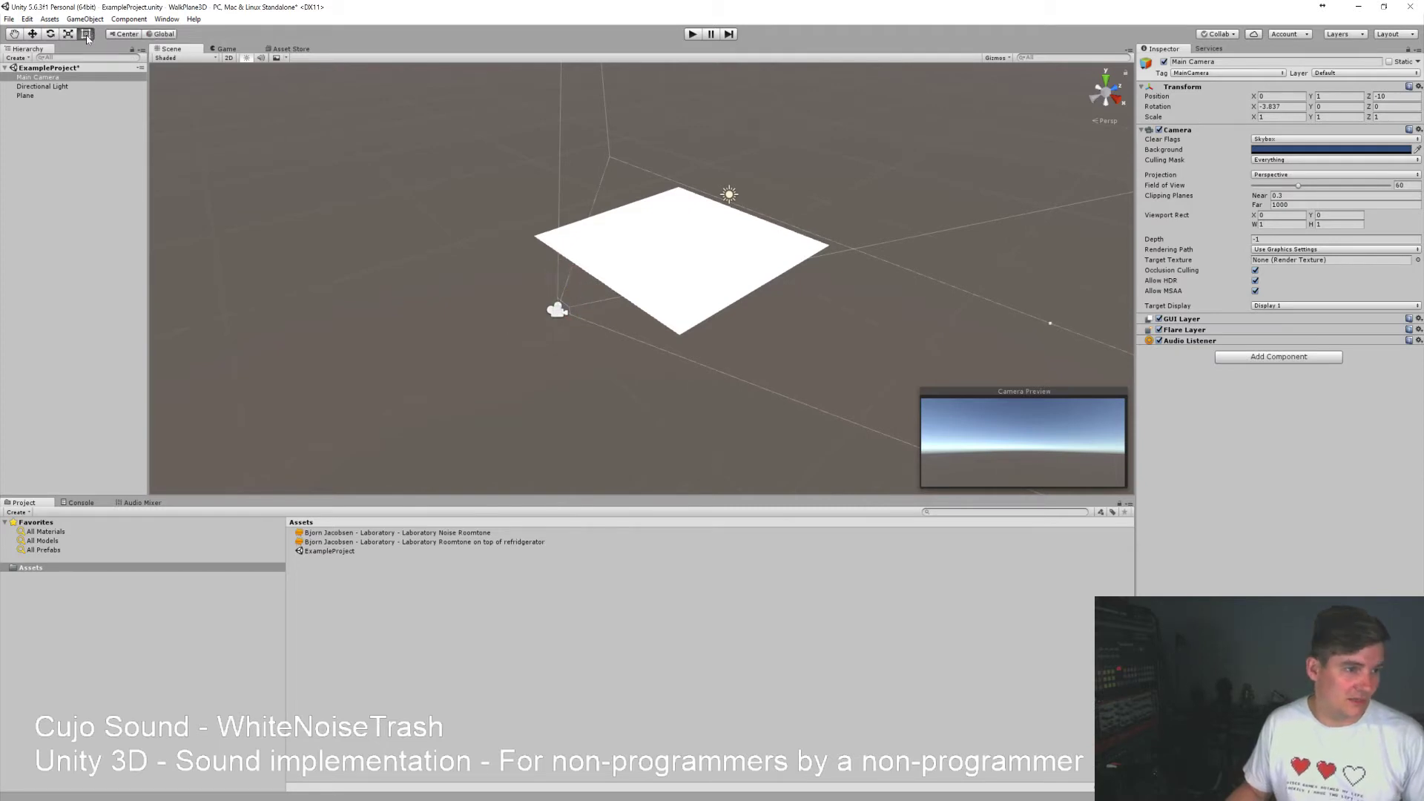
click(676, 293)
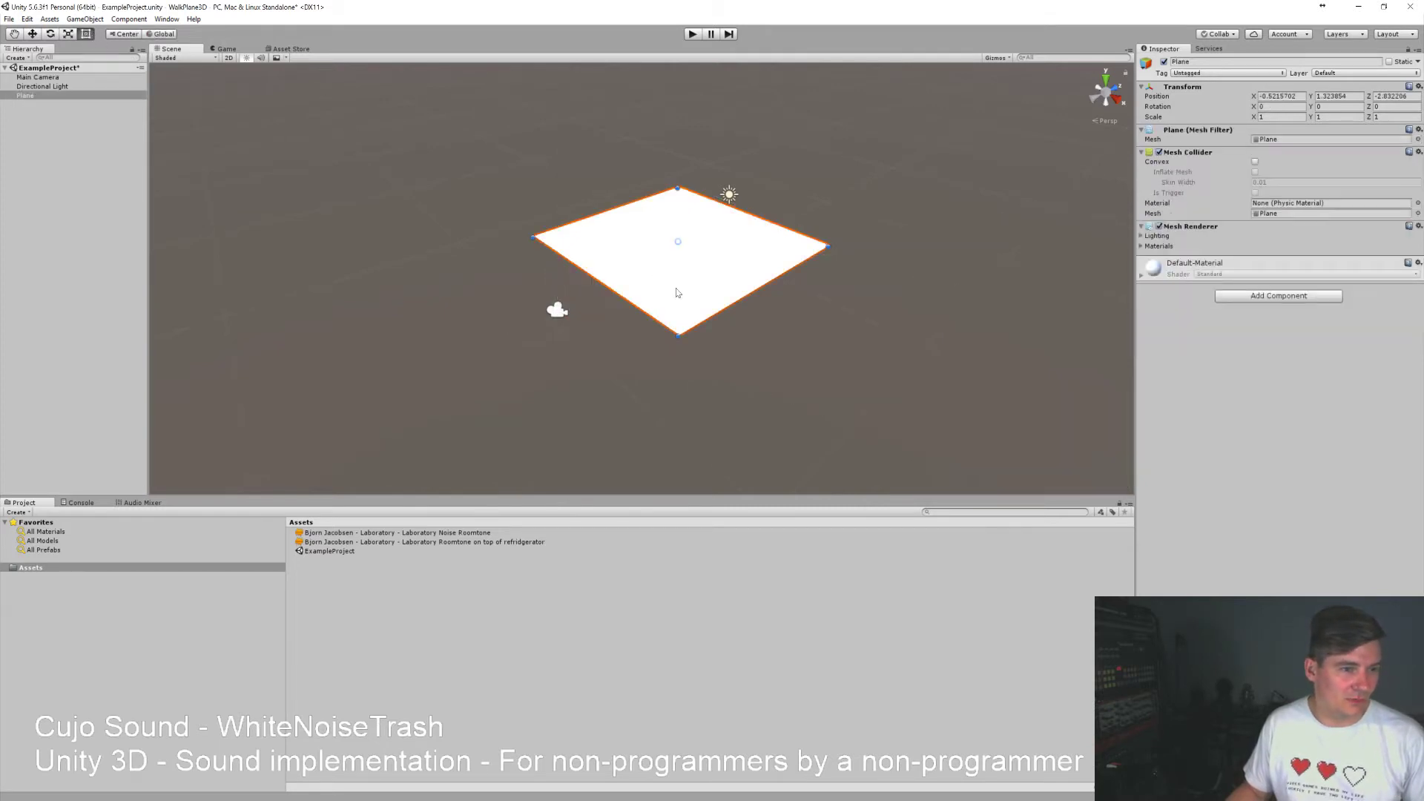
click(557, 311)
key(r)
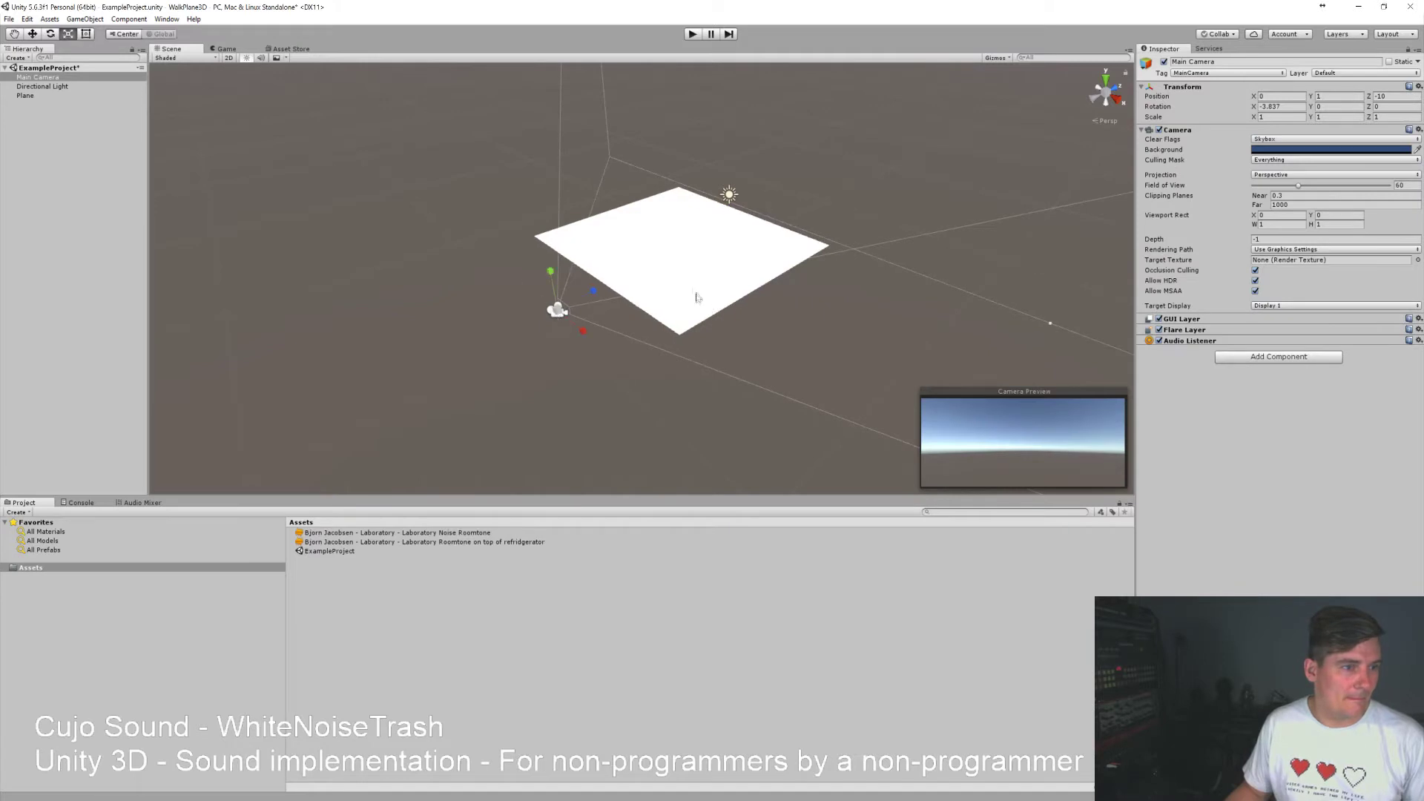
click(686, 277)
click(557, 312)
key(q)
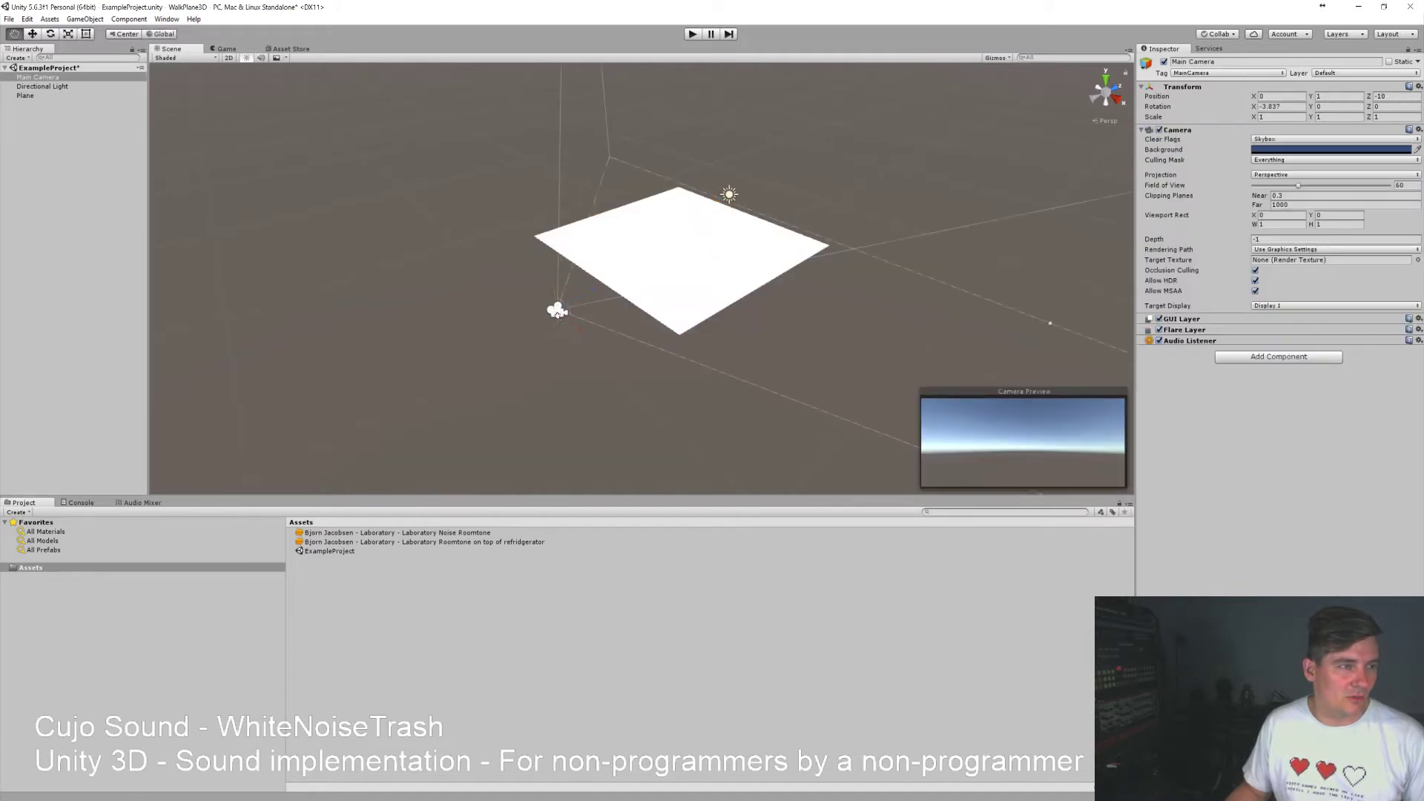
Raise the Main Camera to about Y 4.38 and tilt it down to about 29.16 degrees on X, facing the plane.
key(w)
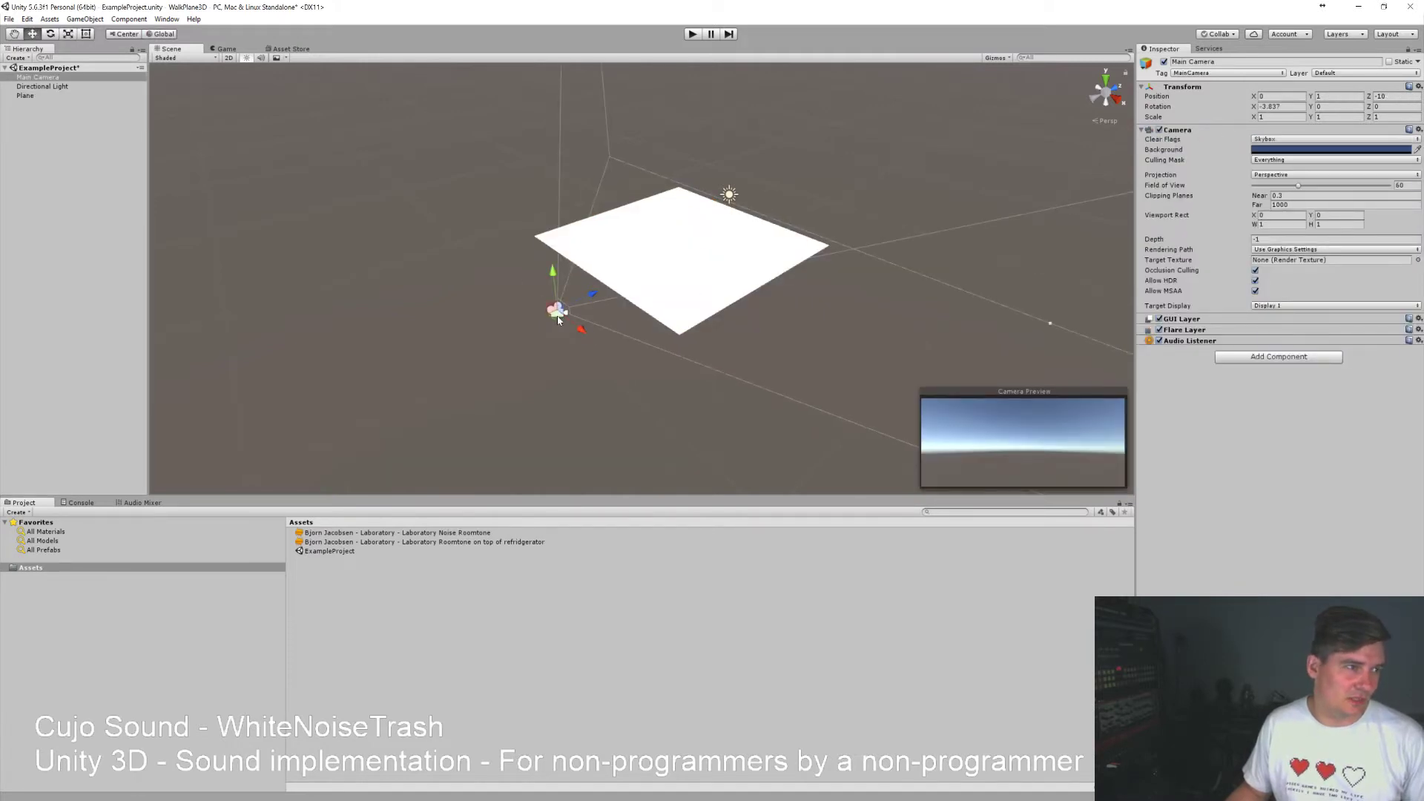
drag(553, 276, 551, 197)
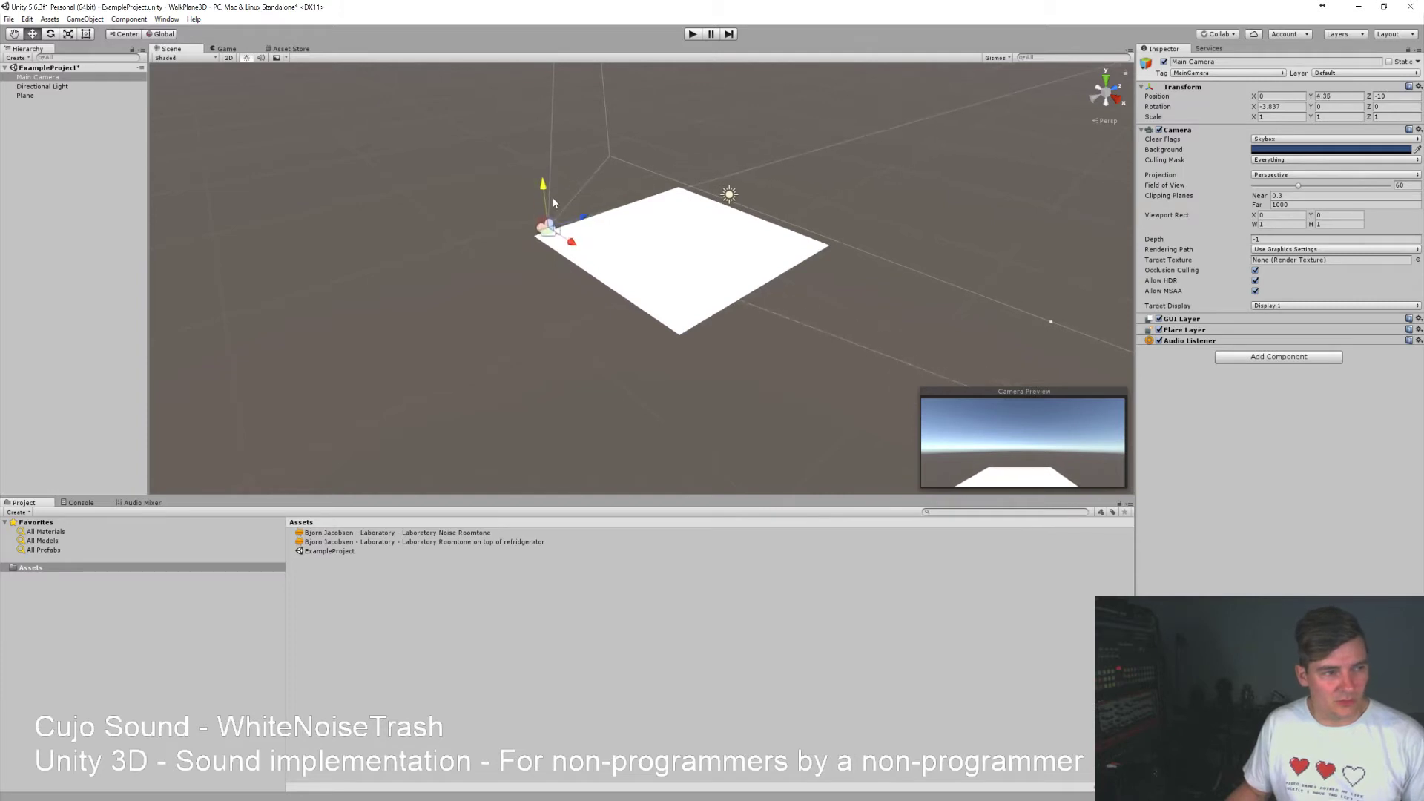
key(e)
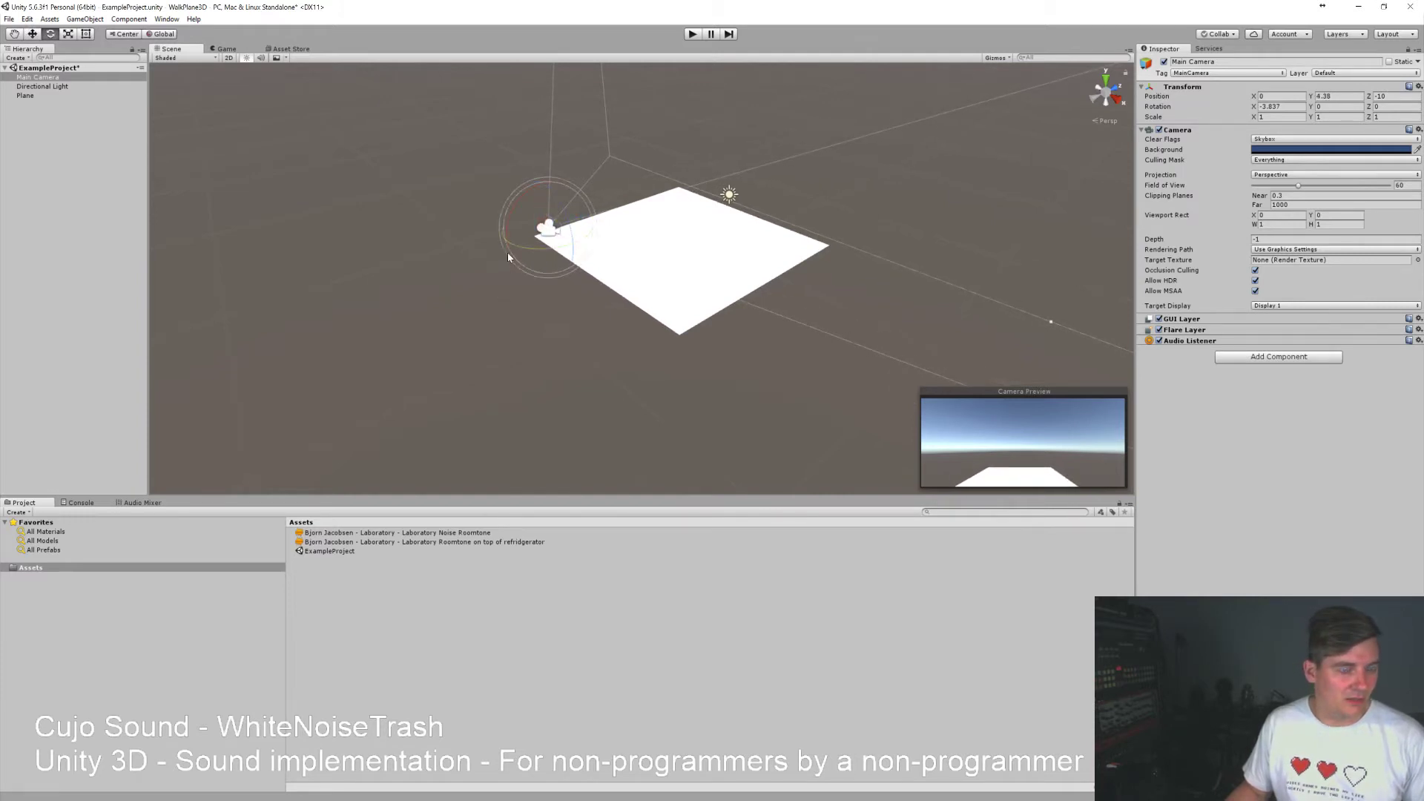
alt+drag(459, 274, 494, 265)
key(f)
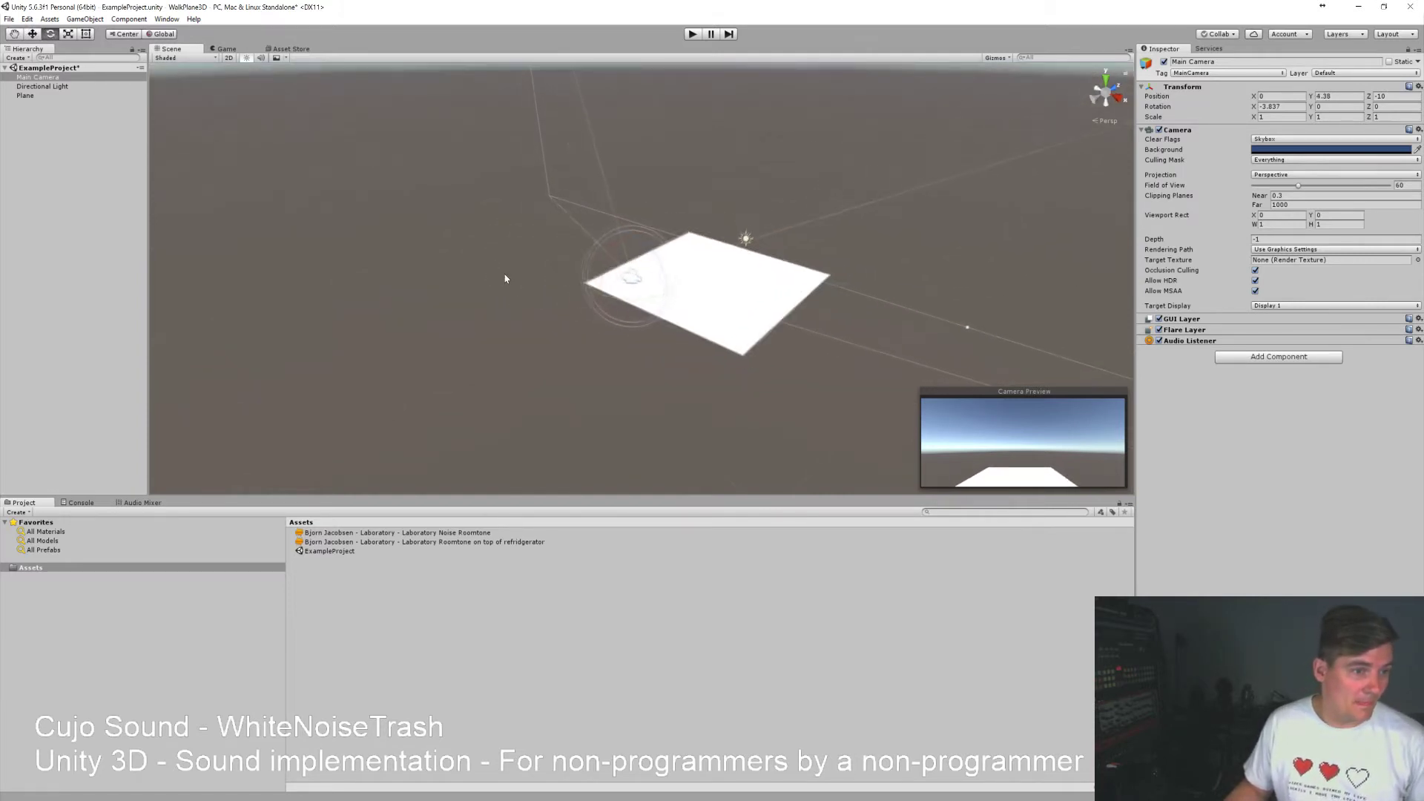
drag(617, 289, 623, 236)
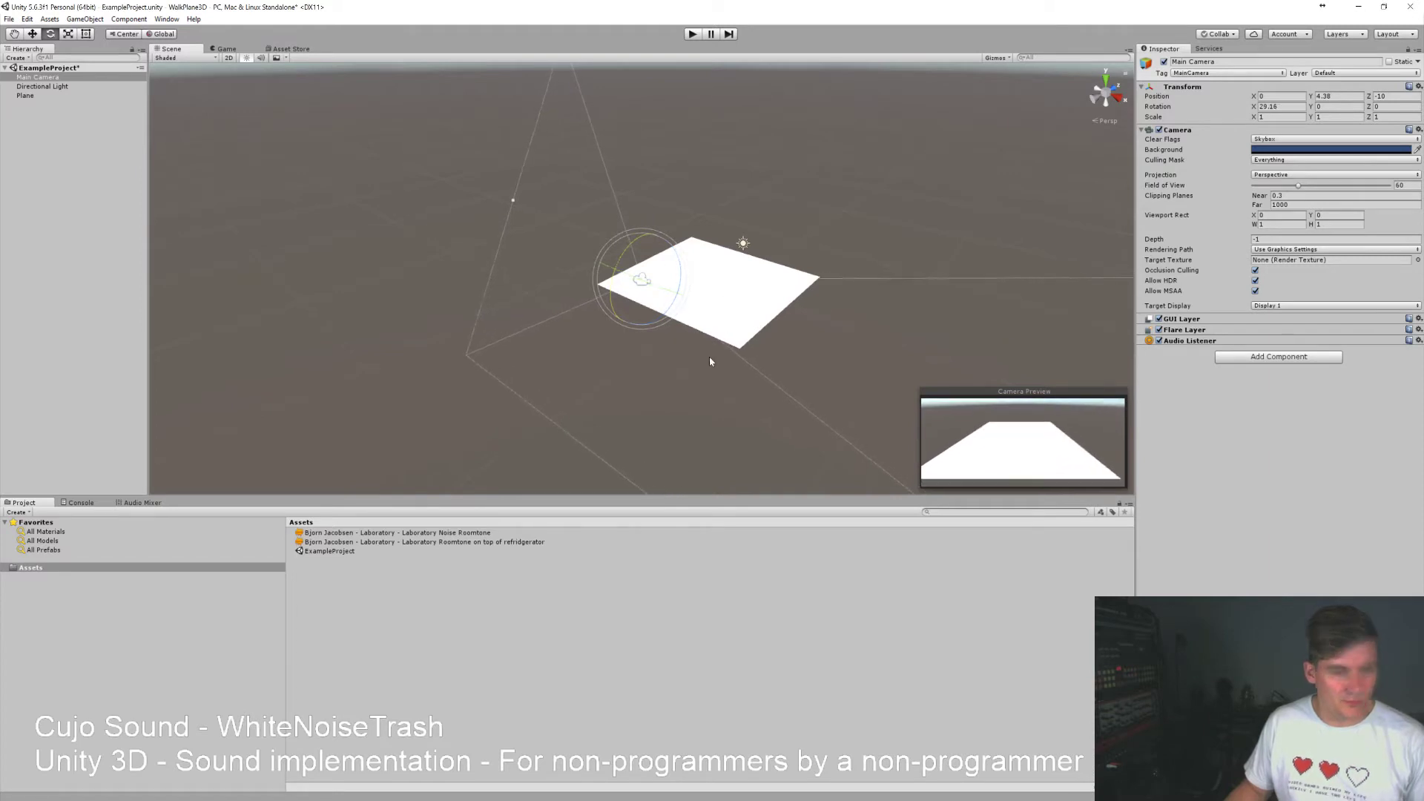
Shift the Main Camera sideways to about X -0.4 relative to the plane.
alt+drag(758, 426, 670, 434)
key(a)
right_drag(515, 308, 511, 363)
key(w)
drag(524, 306, 509, 303)
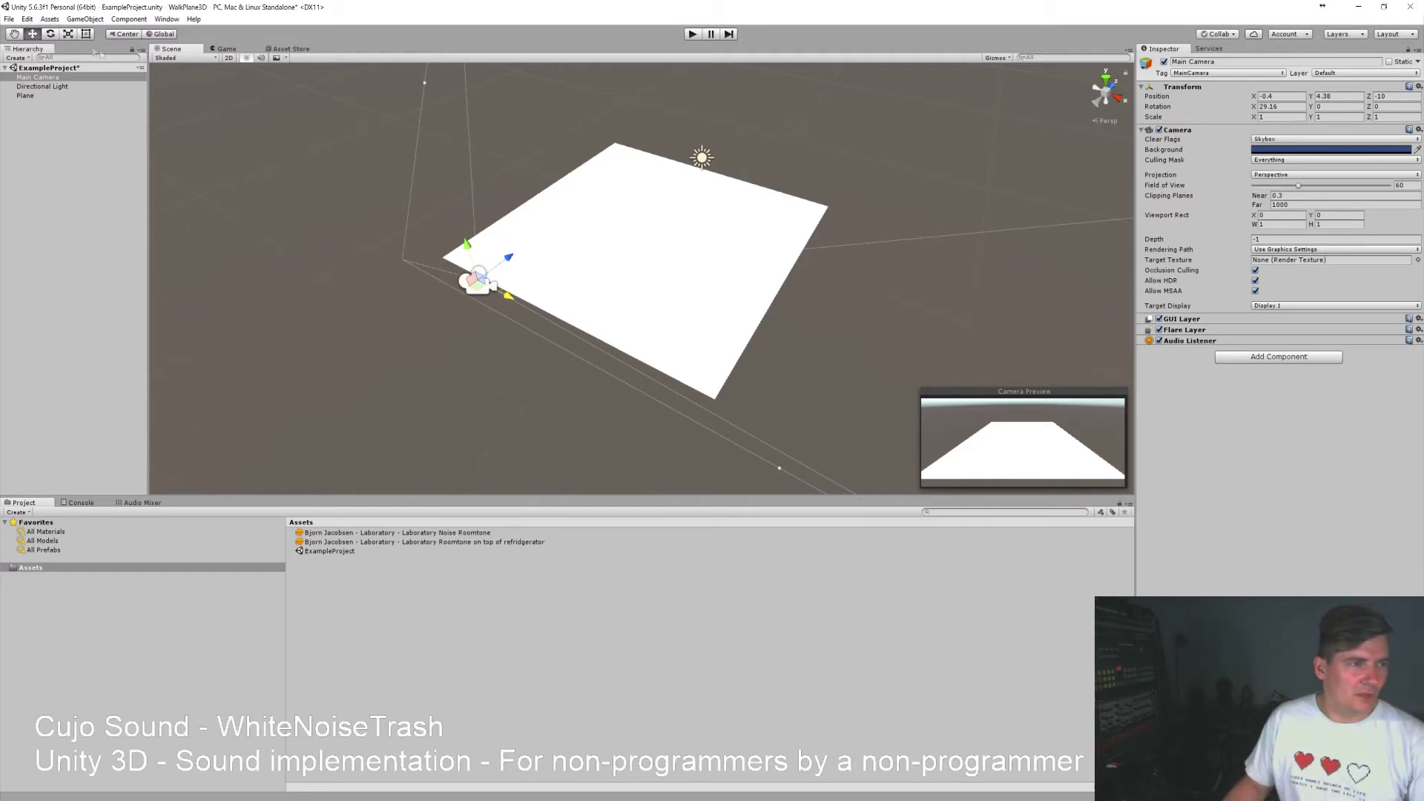
Import the complete Characters standard asset package into the project.
click(52, 20)
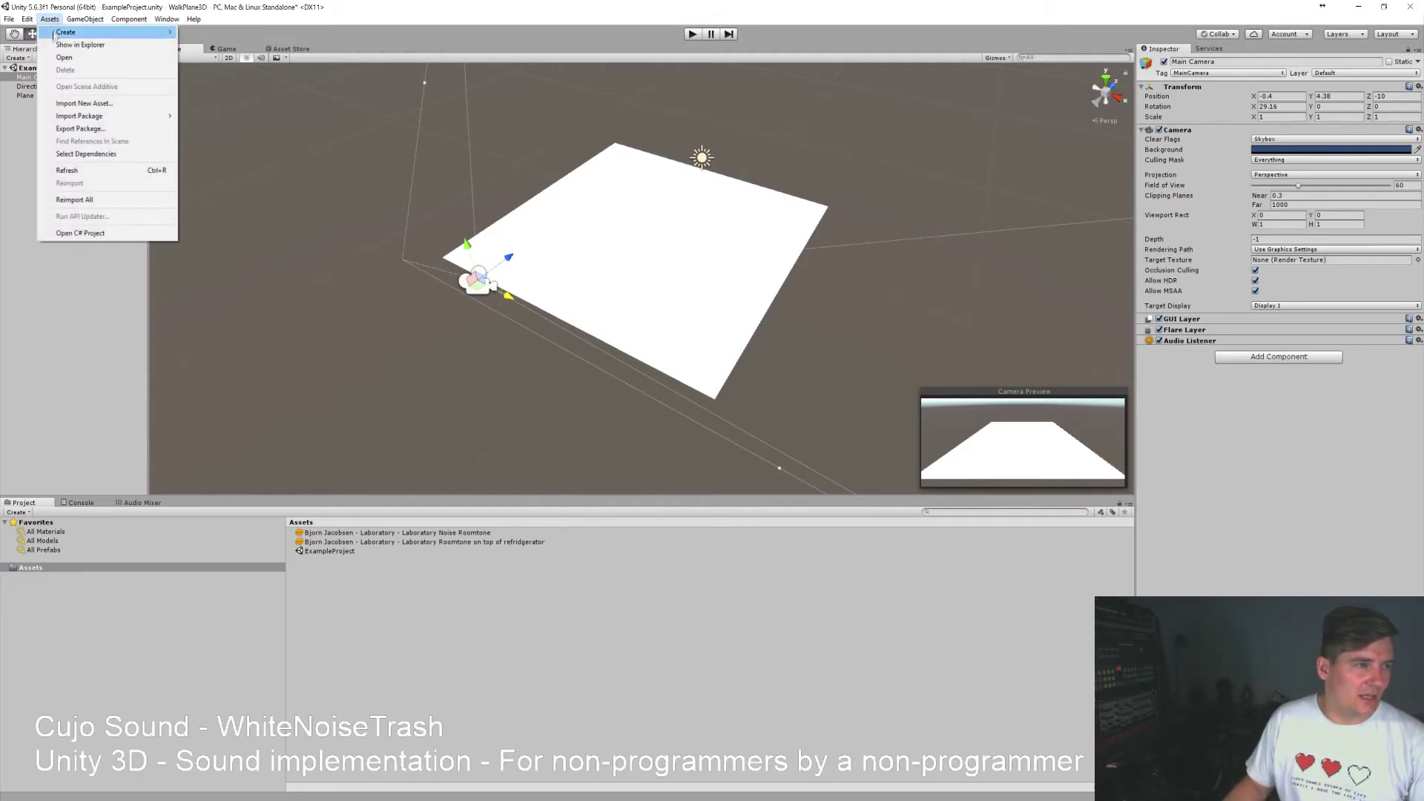
mouse_move(82, 118)
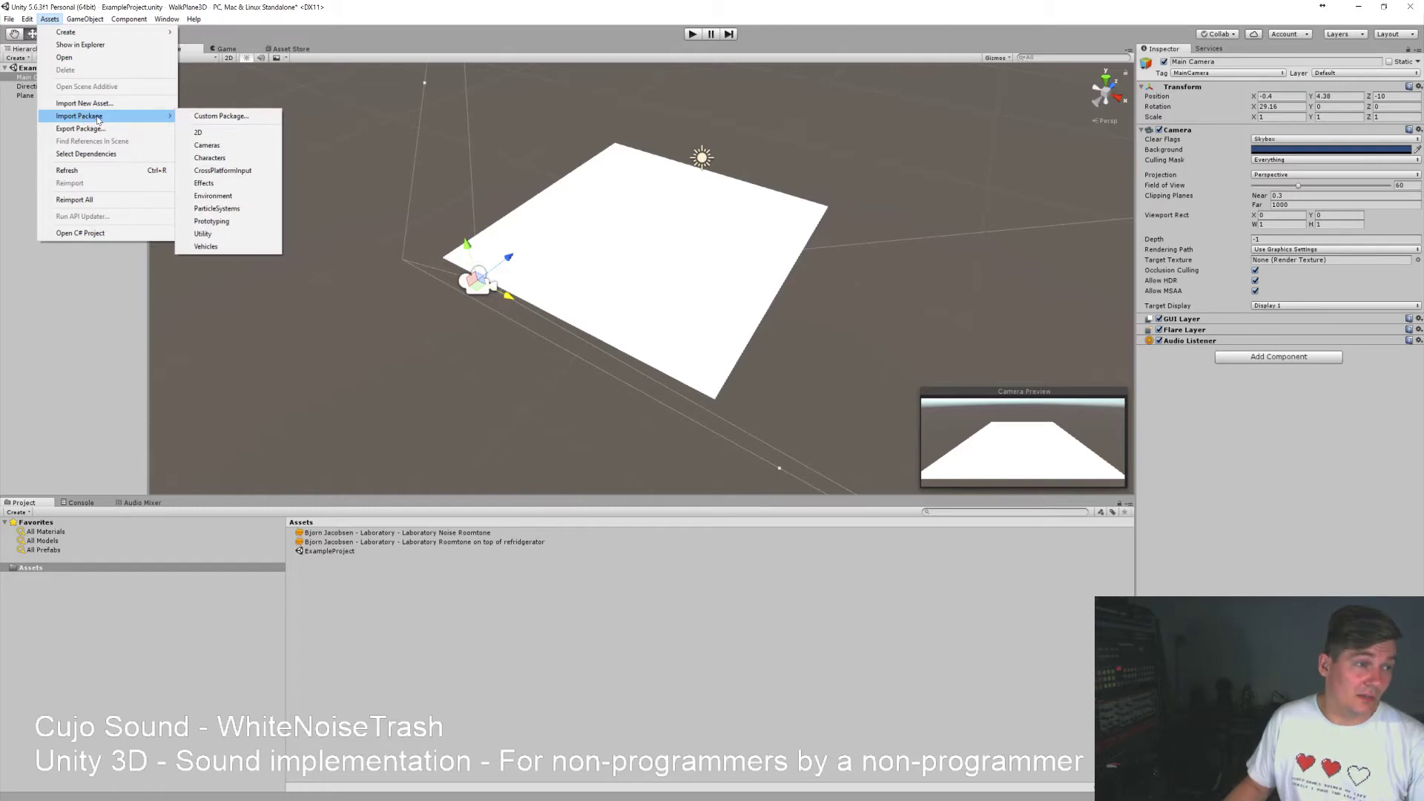
click(233, 163)
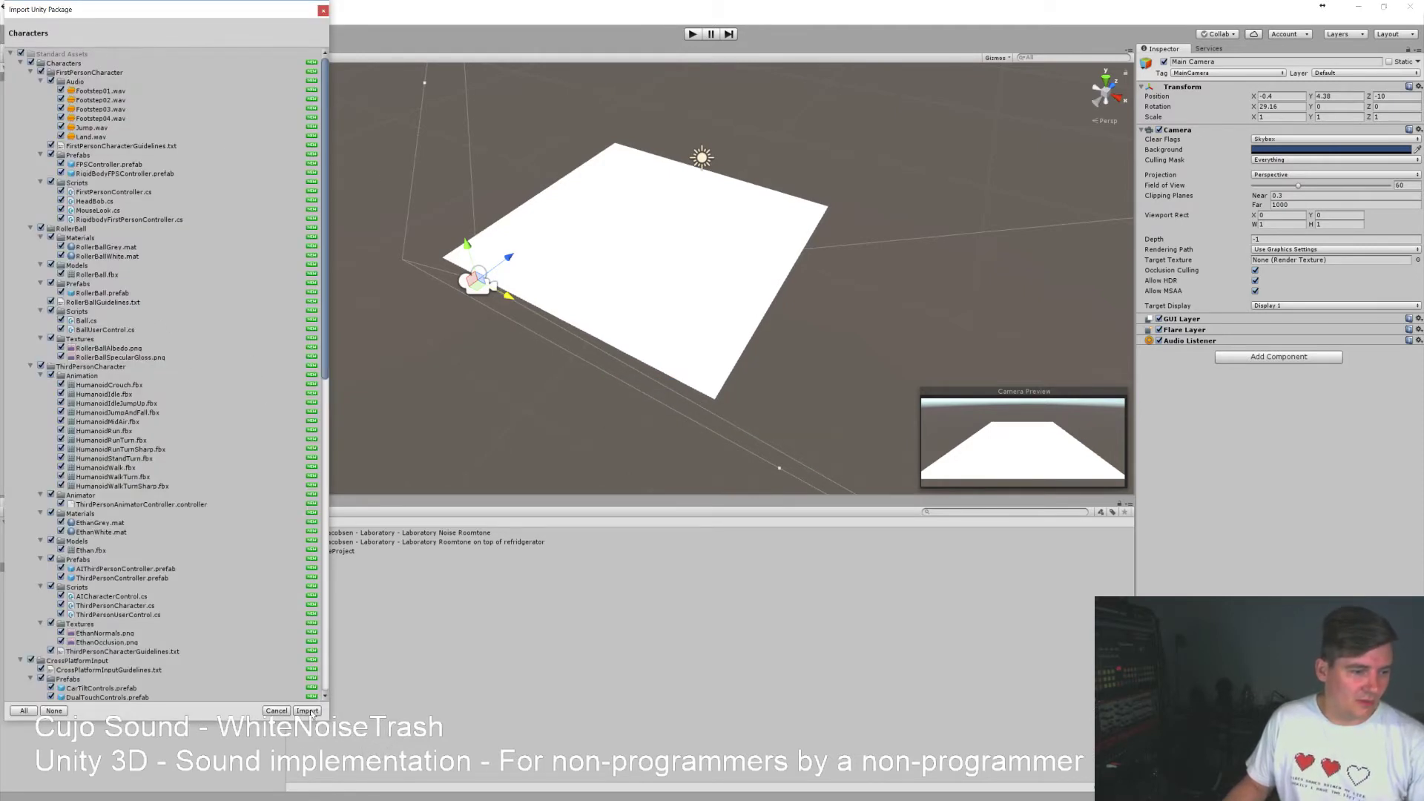
click(308, 711)
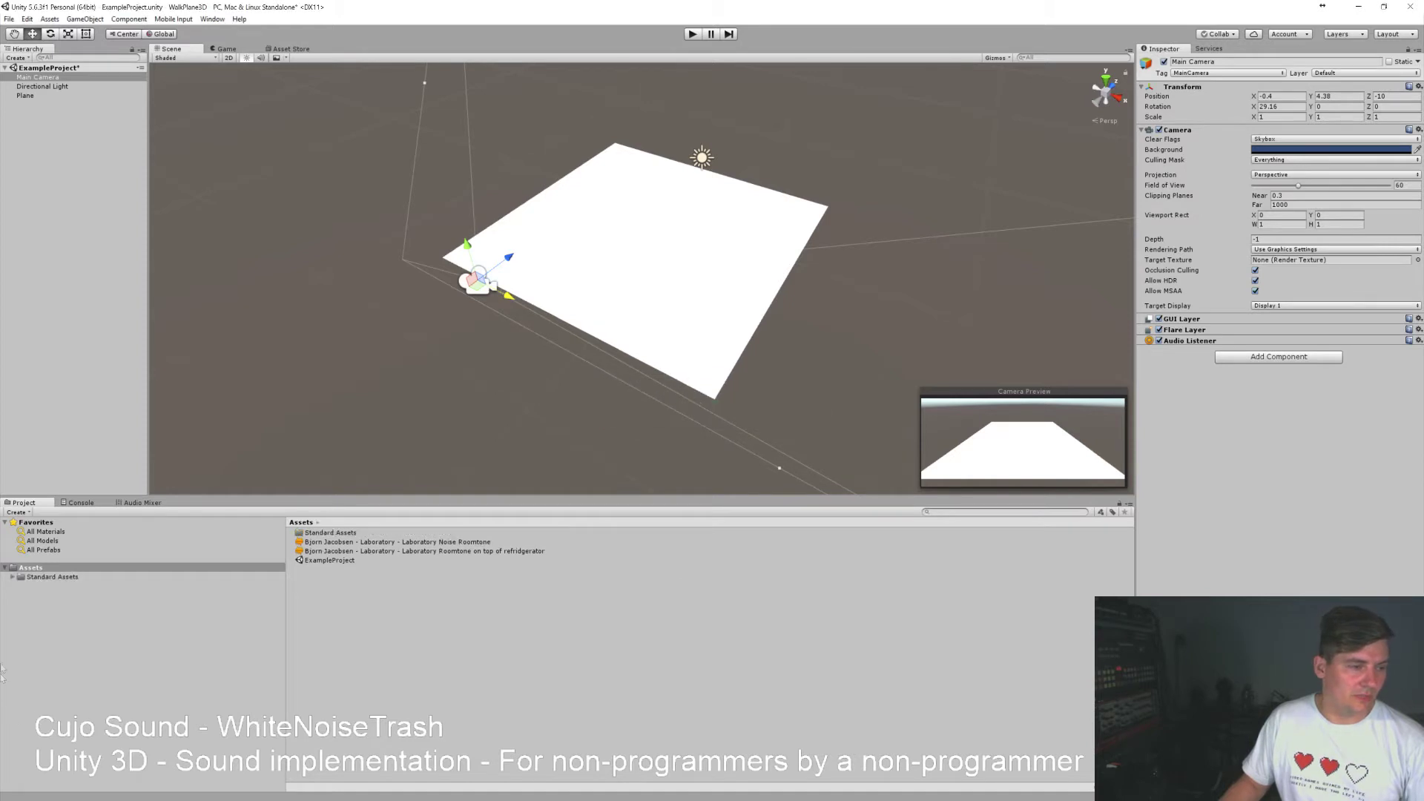
Place the ThirdPersonController prefab from the ThirdPersonCharacter Prefabs folder onto the plane in front of the camera.
click(52, 577)
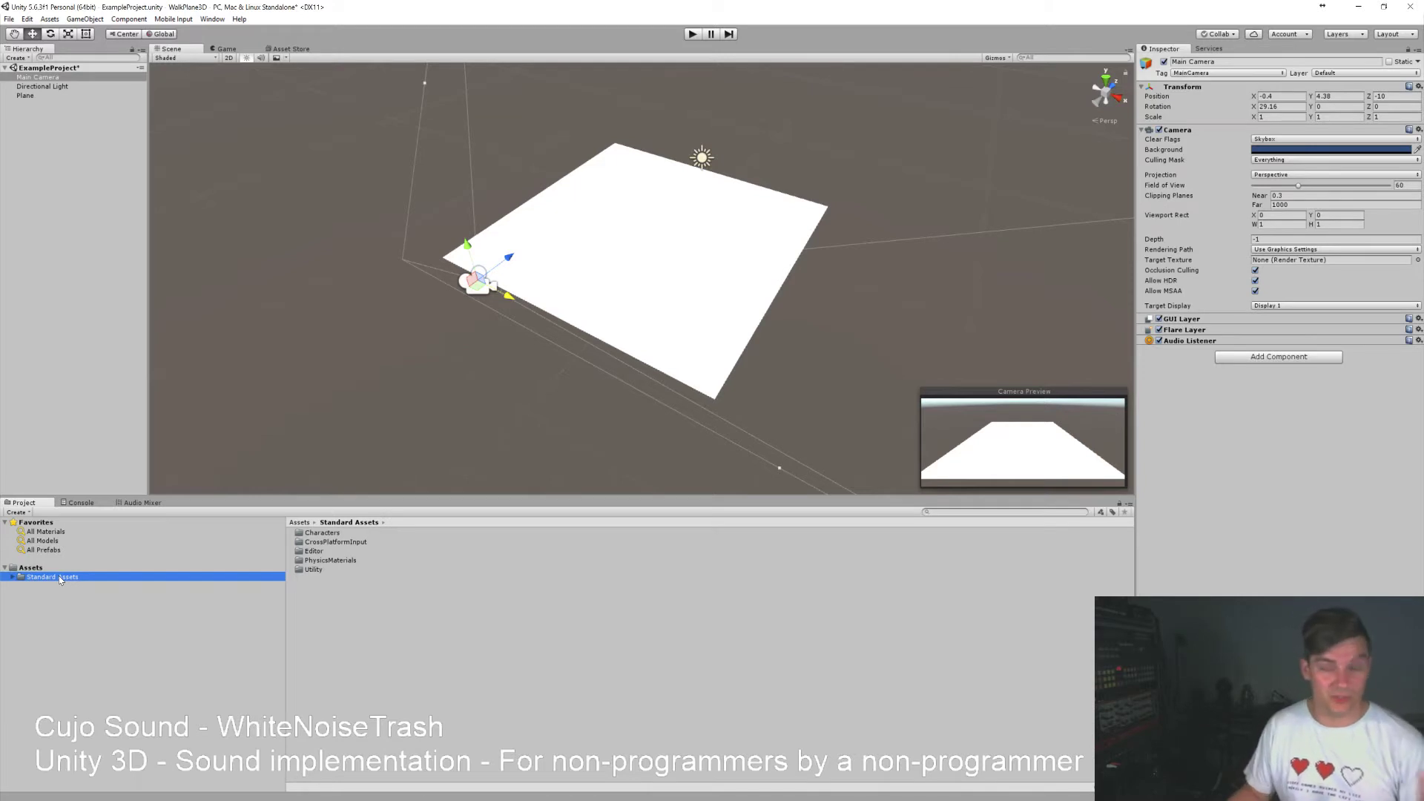
click(12, 578)
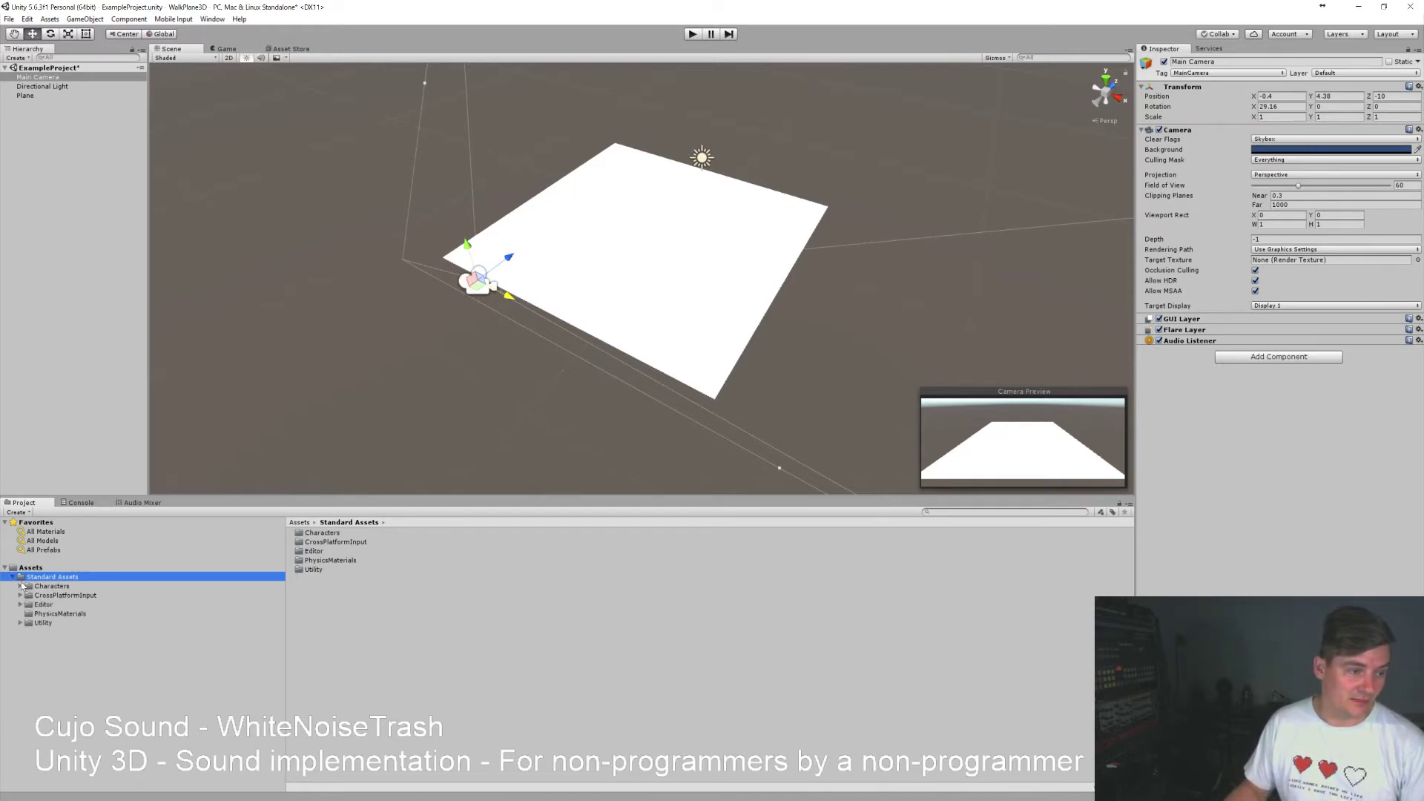
click(20, 586)
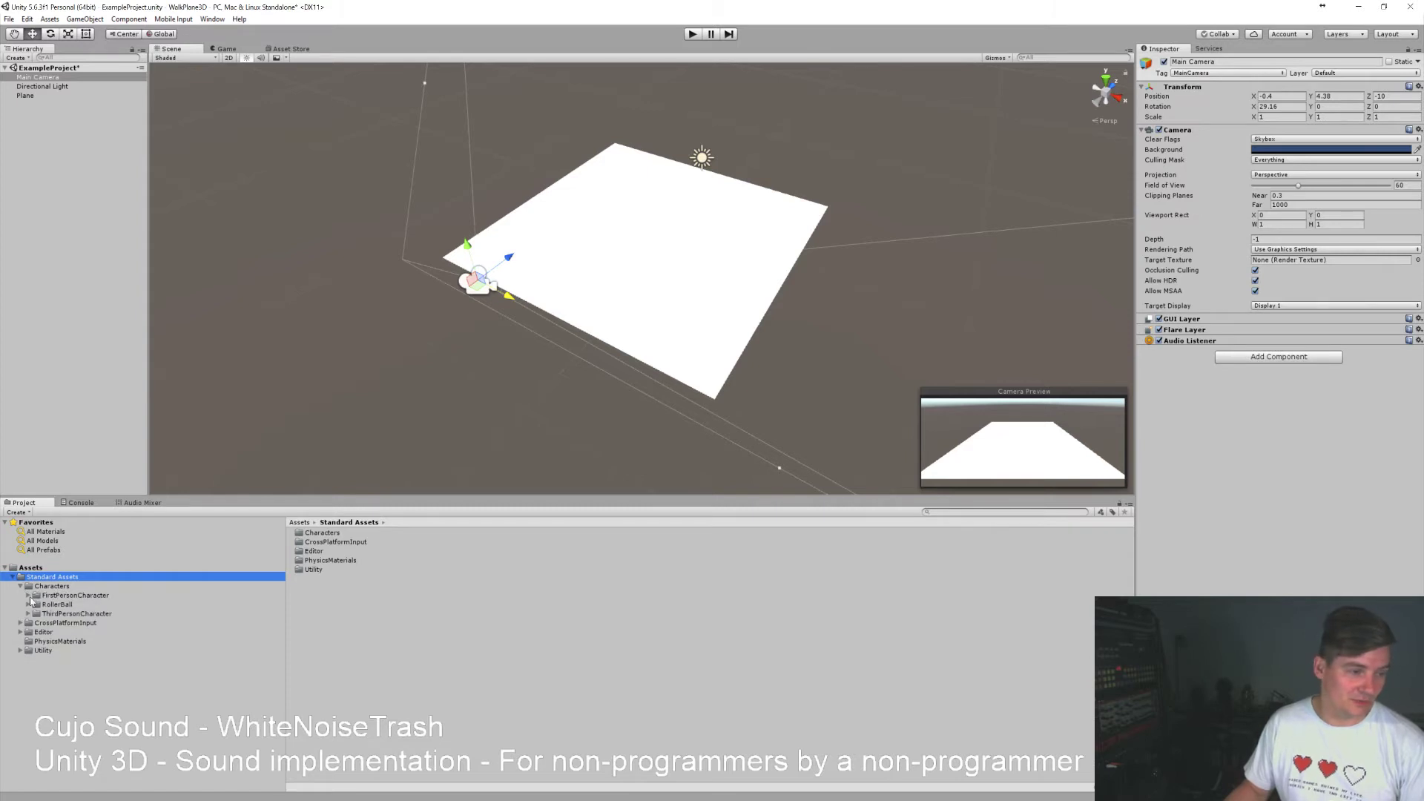
click(28, 615)
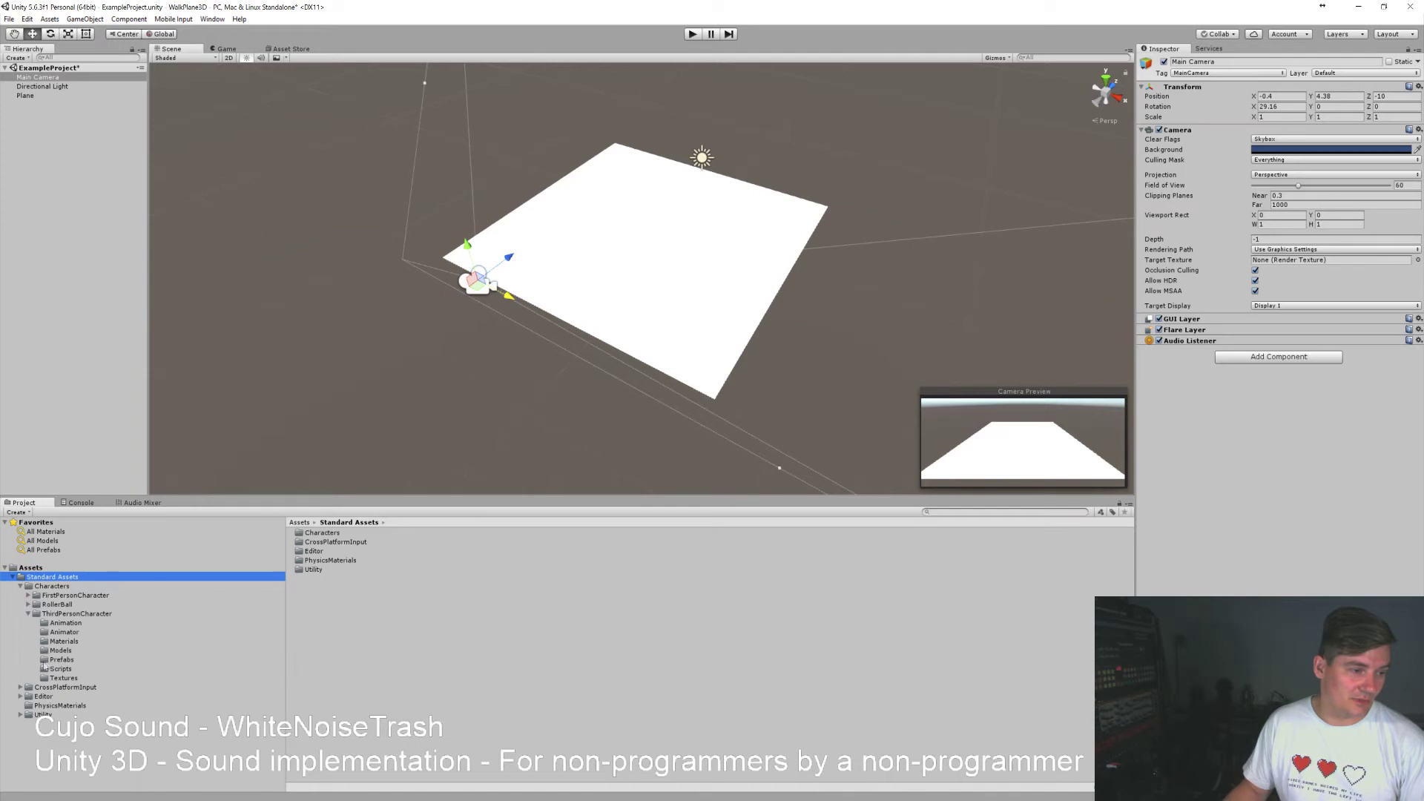
click(62, 659)
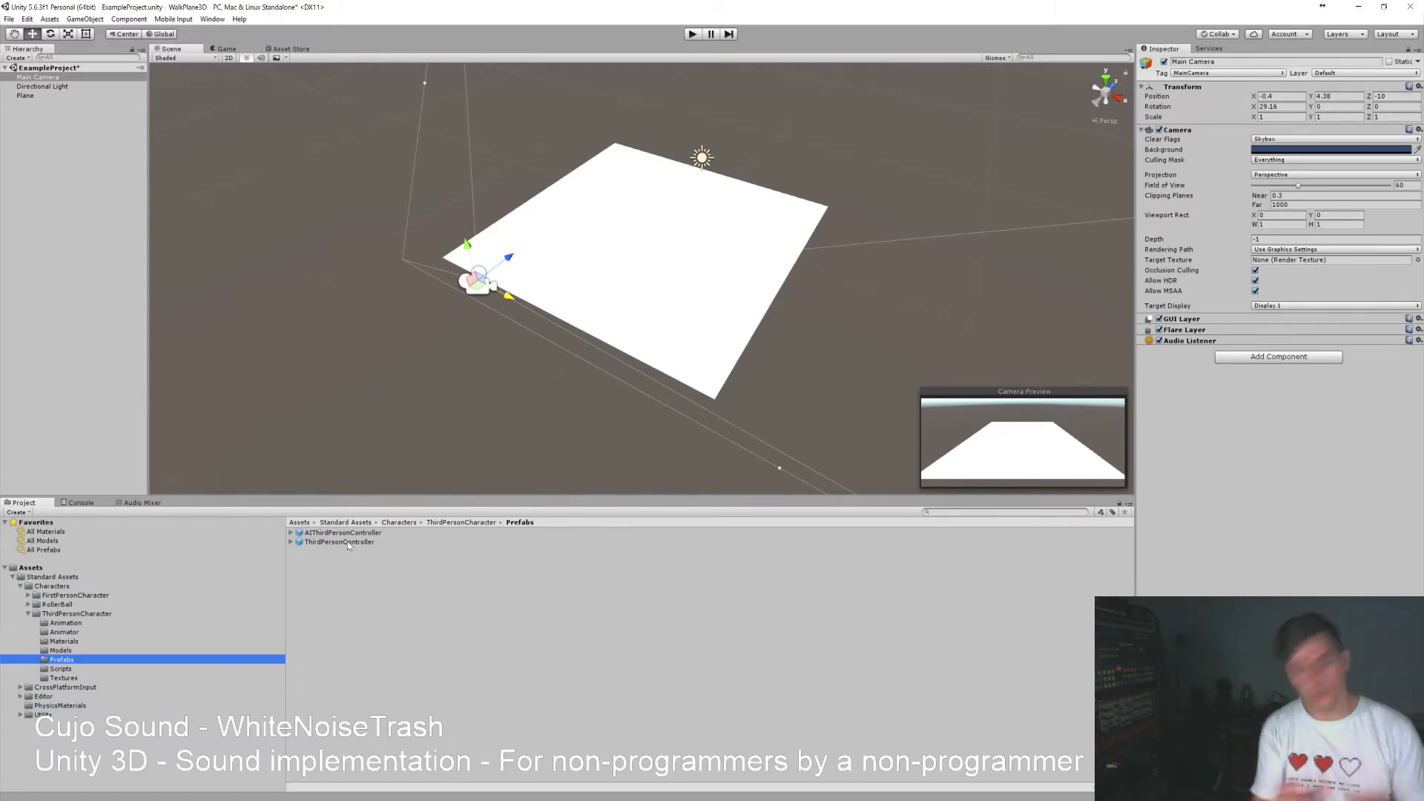
drag(338, 543, 598, 265)
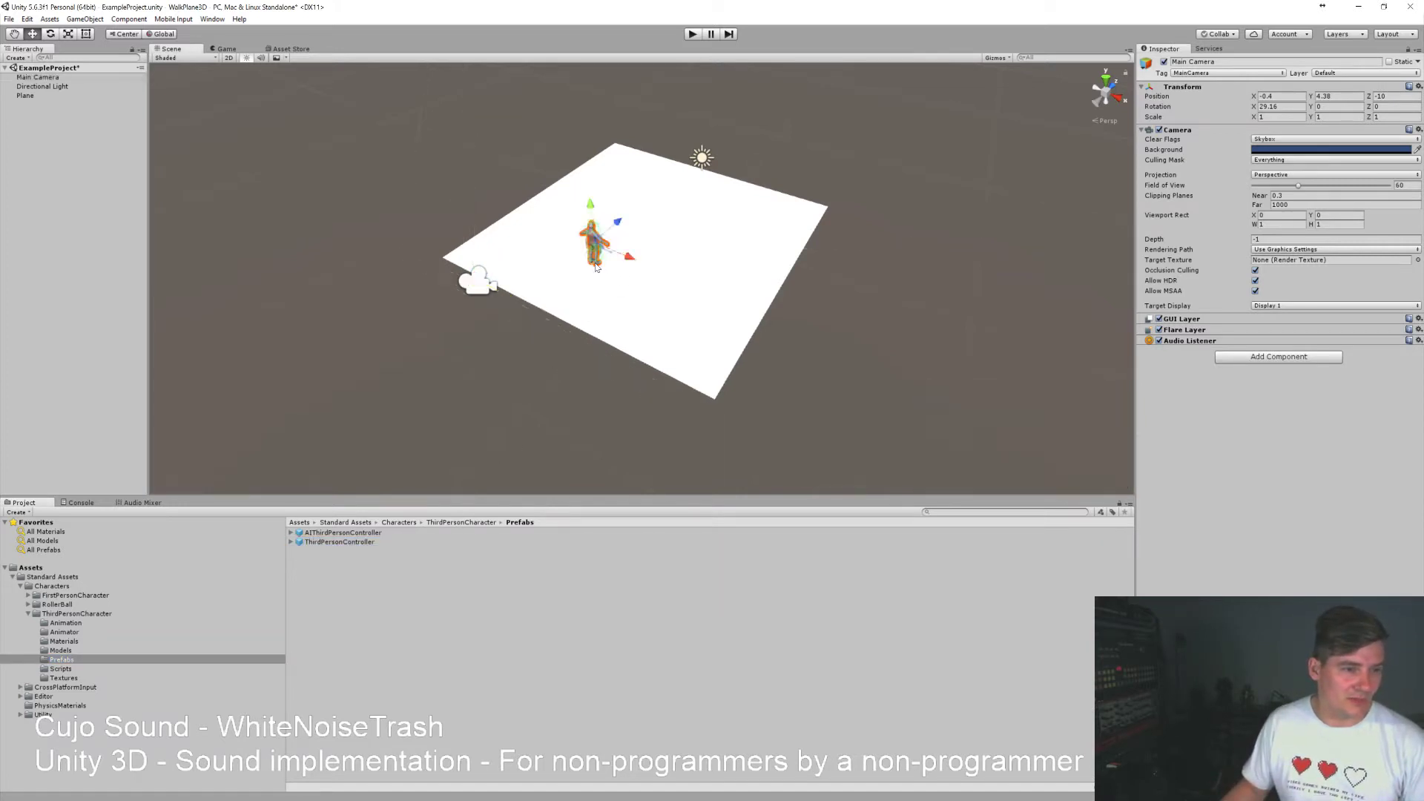
Play the scene to test walking the third-person character around the plane and off its edge, ending back in edit mode.
click(694, 36)
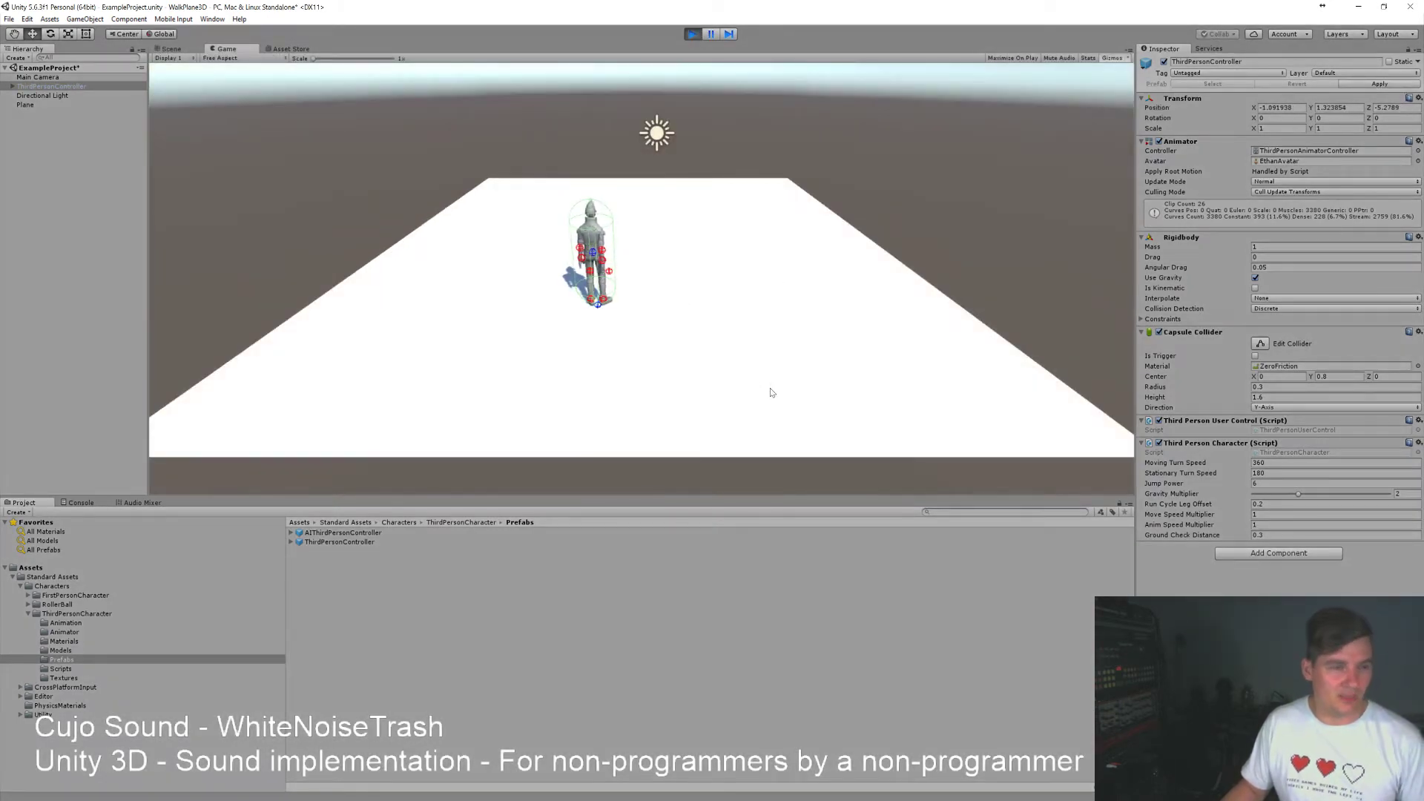
key(d)
key(w)
key(s)
key(a)
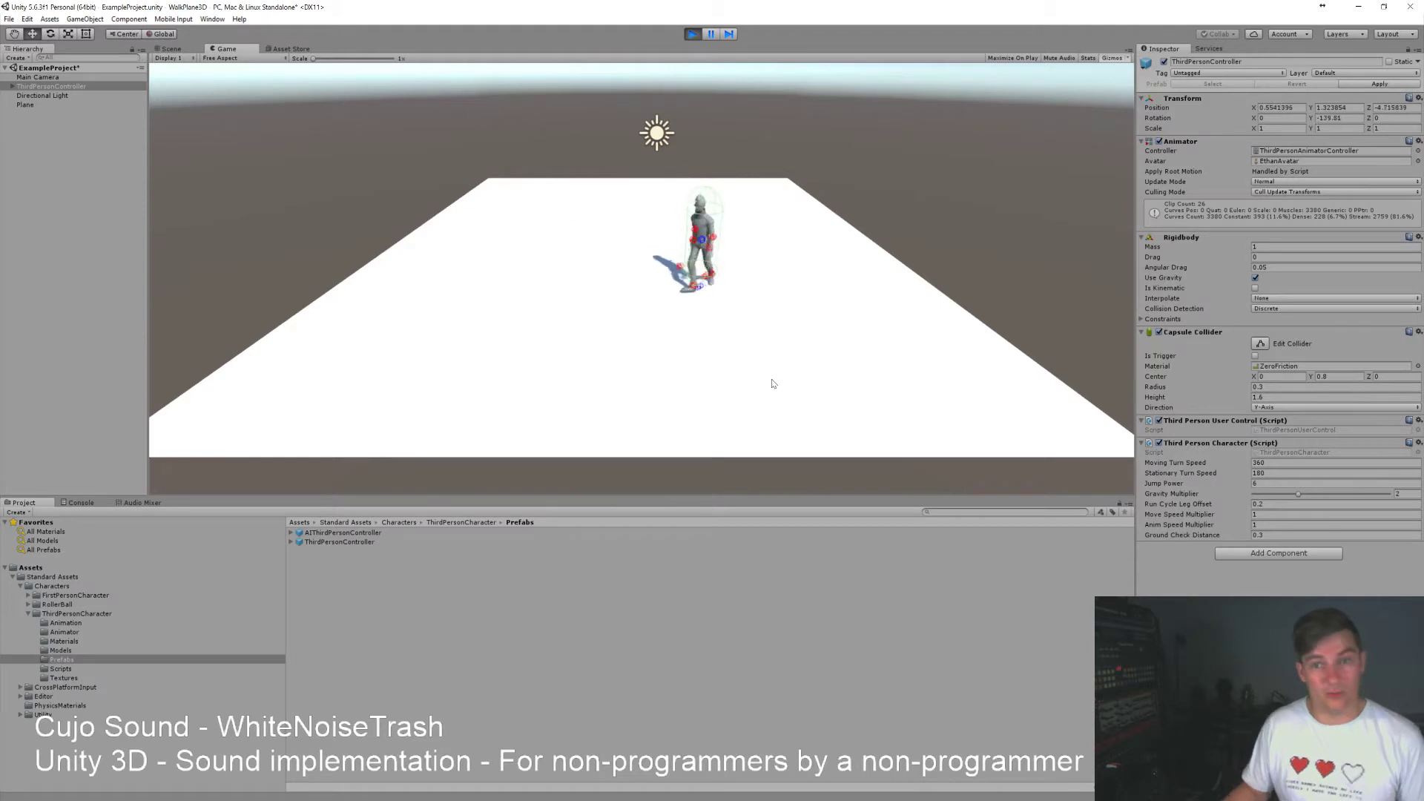
key(a)
key(s)
key(d)
key(w)
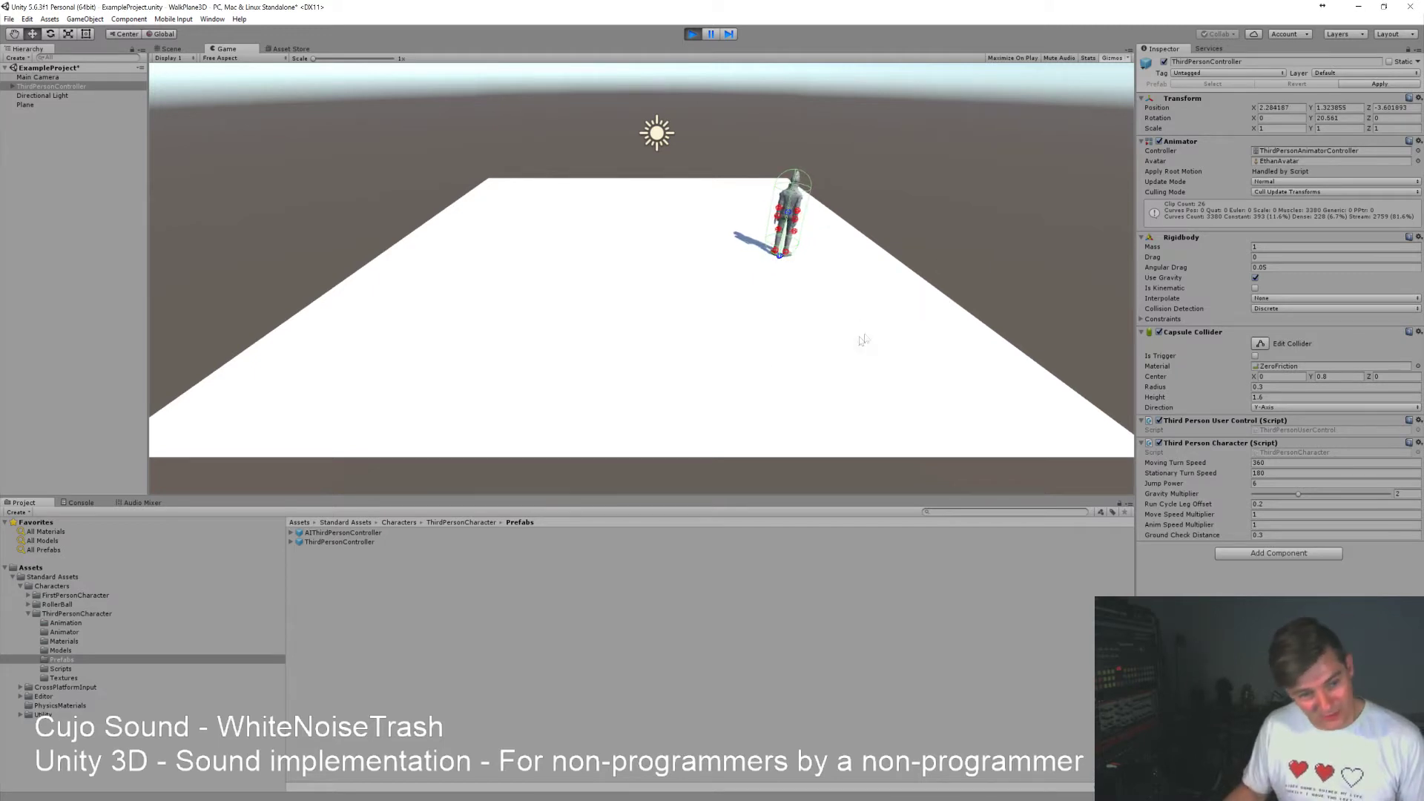
key(d)
key(d)
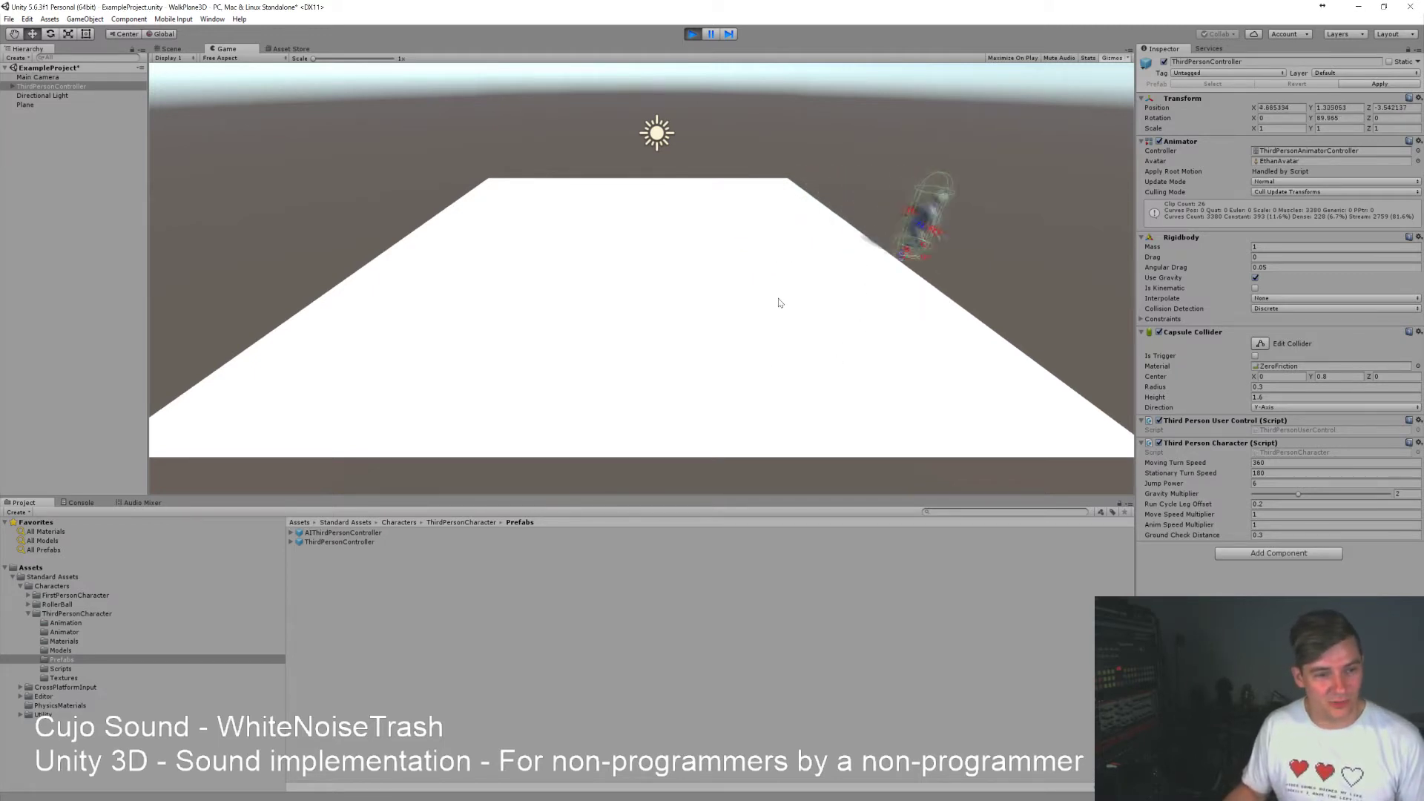
click(692, 34)
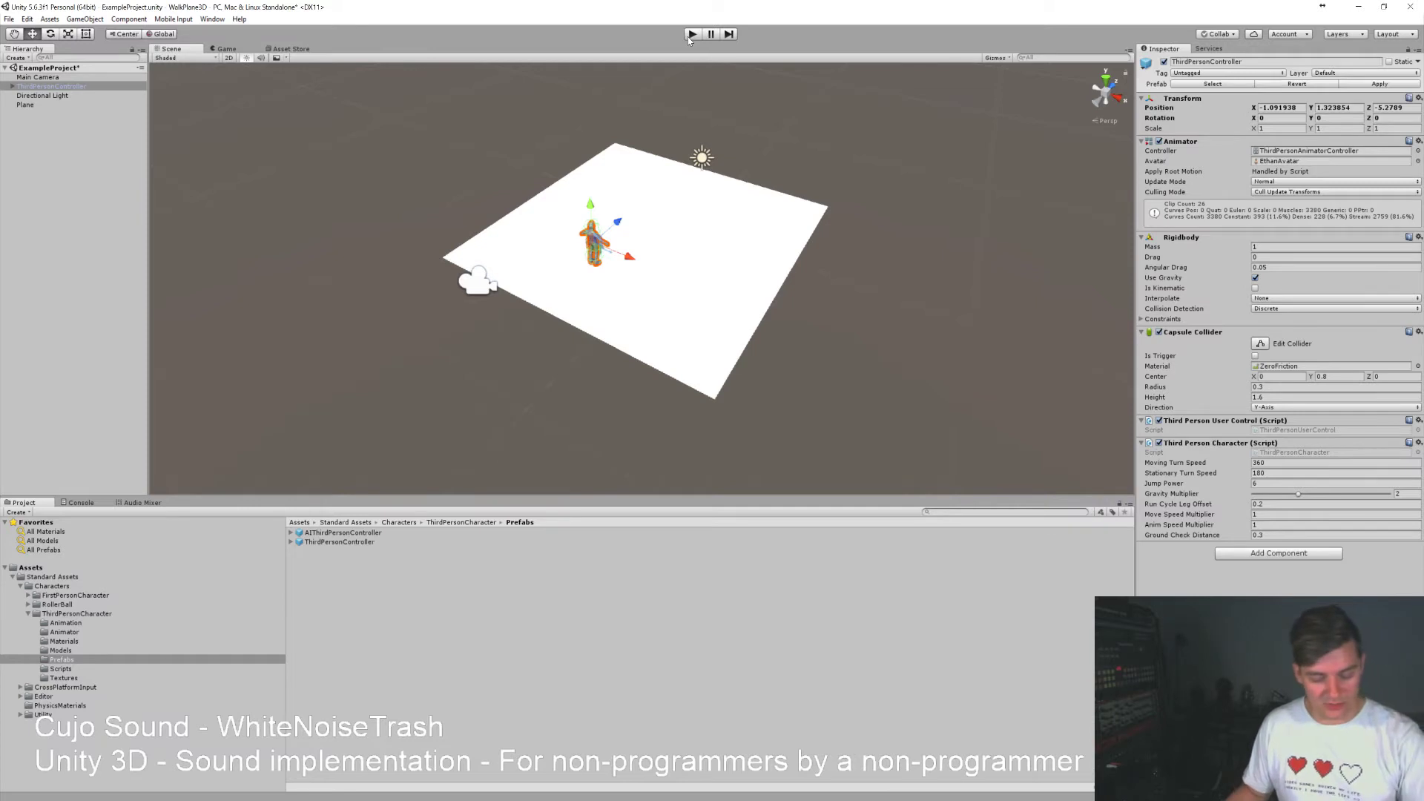
click(689, 37)
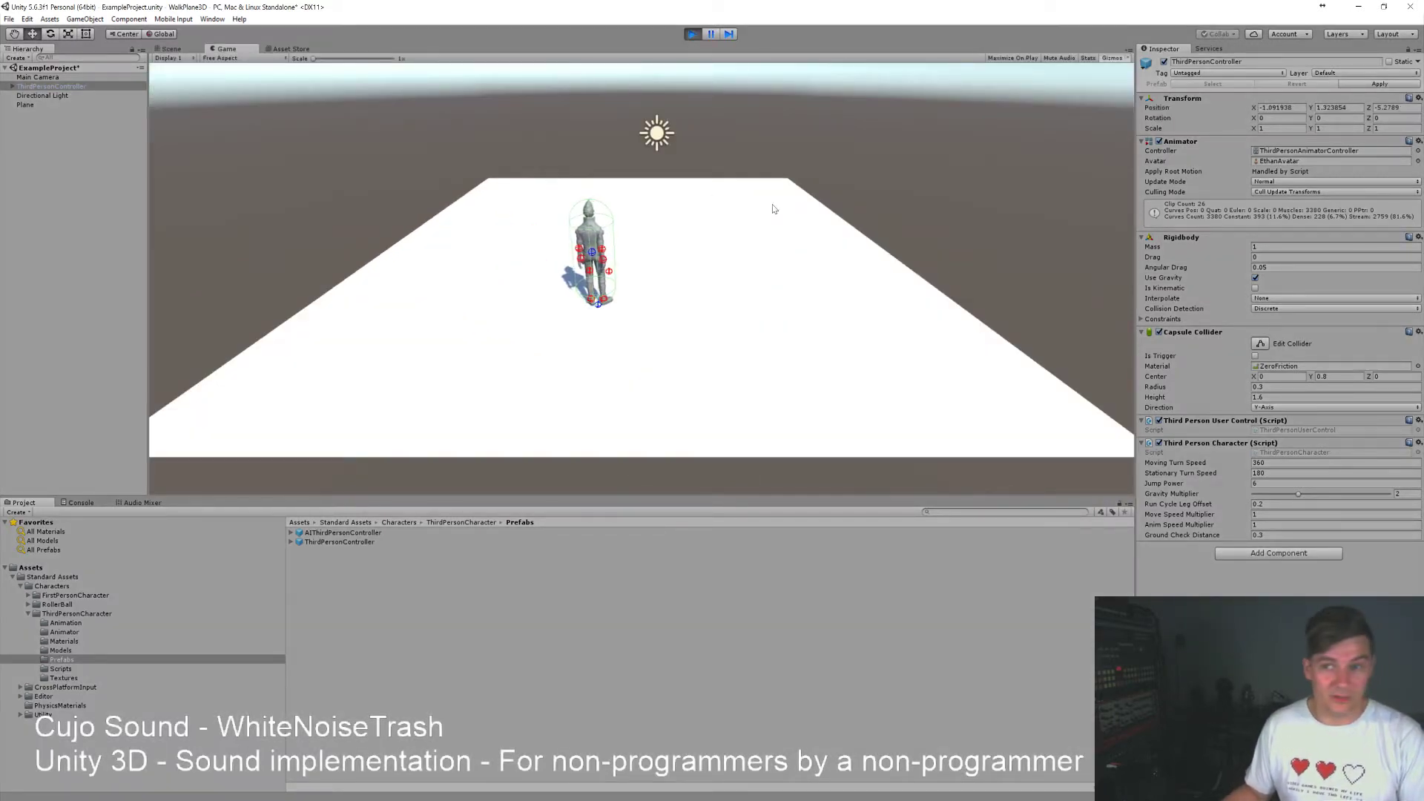
key(ctrl+p)
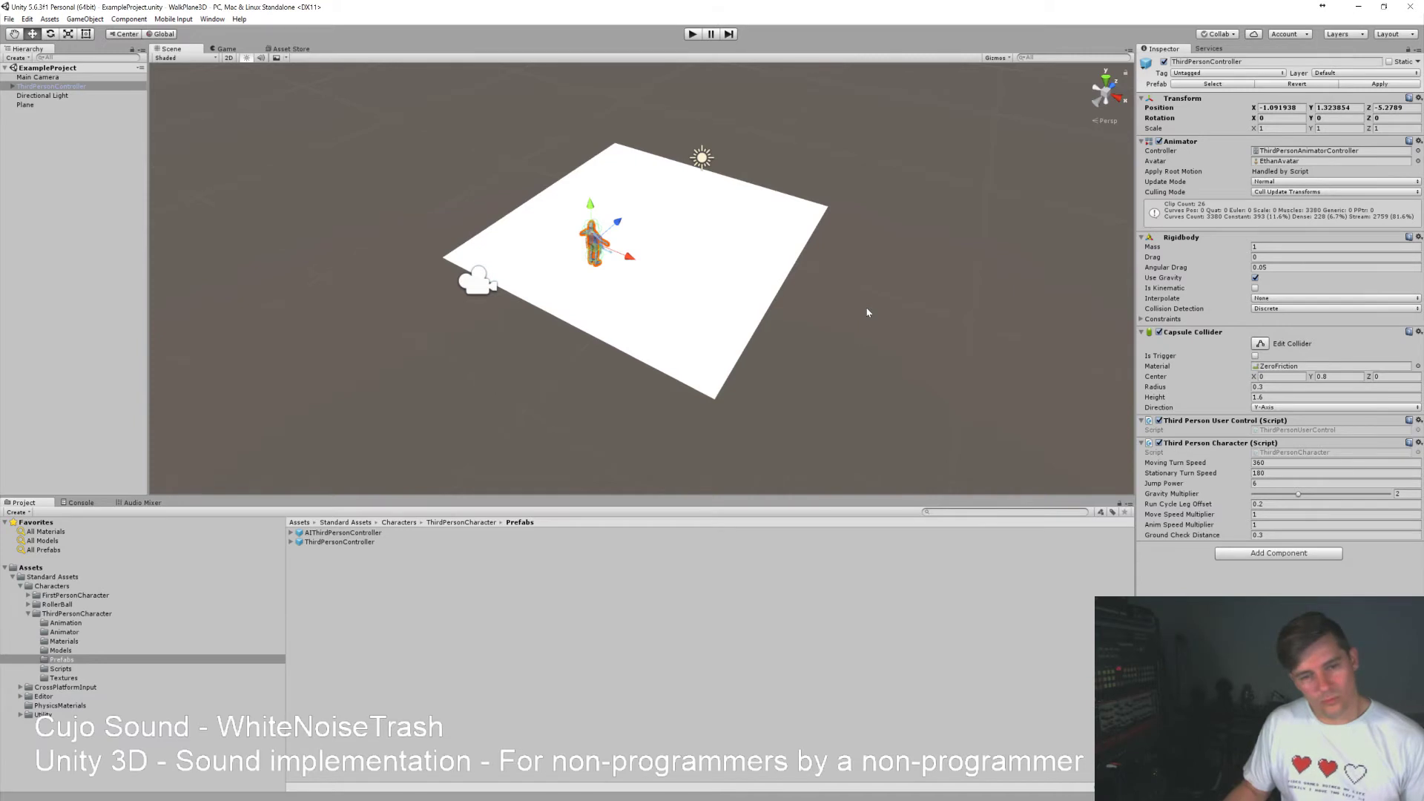
Create an empty game object and add the Laboratory Noise Roomtone clip from Assets to the scene as an audio source.
right_drag(582, 405, 668, 330)
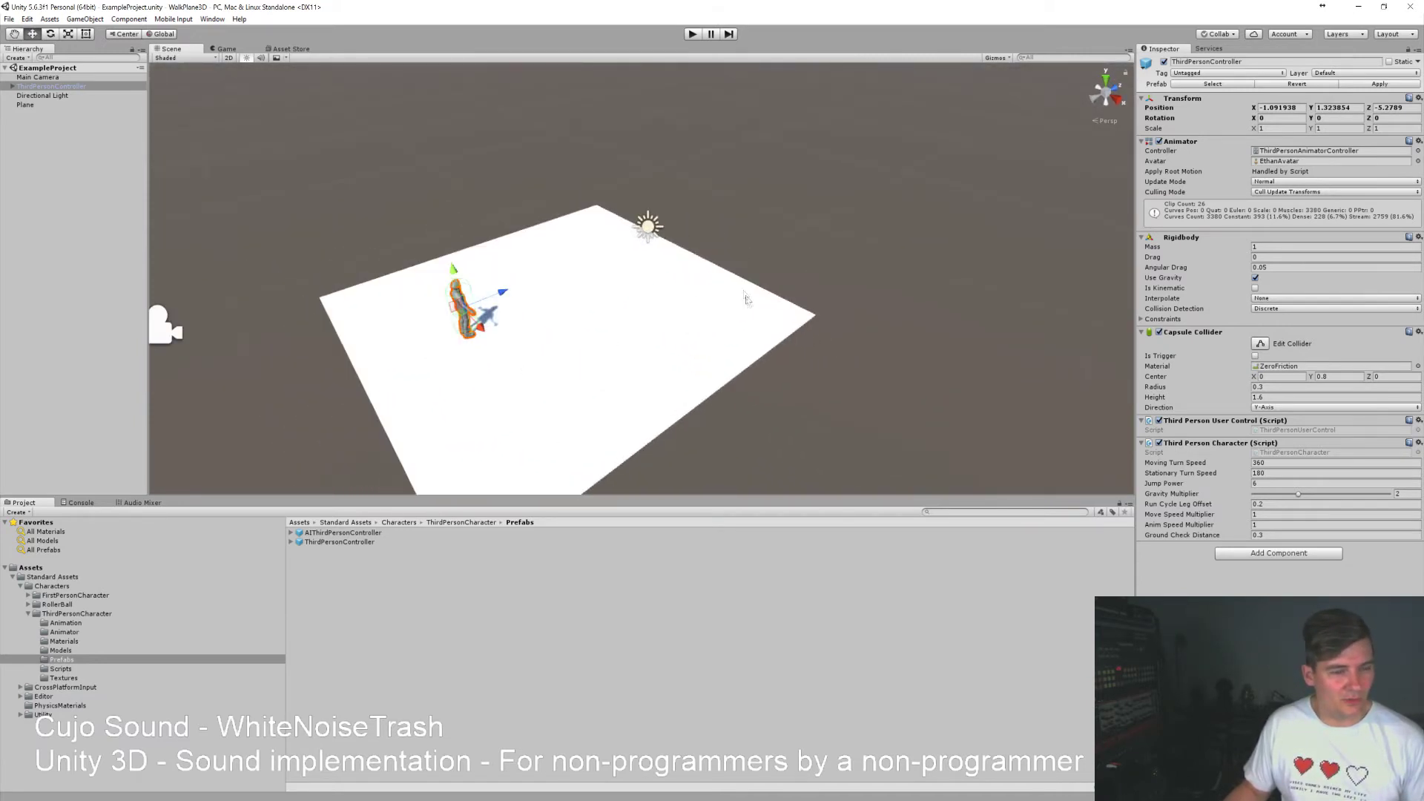
right_drag(357, 395, 336, 403)
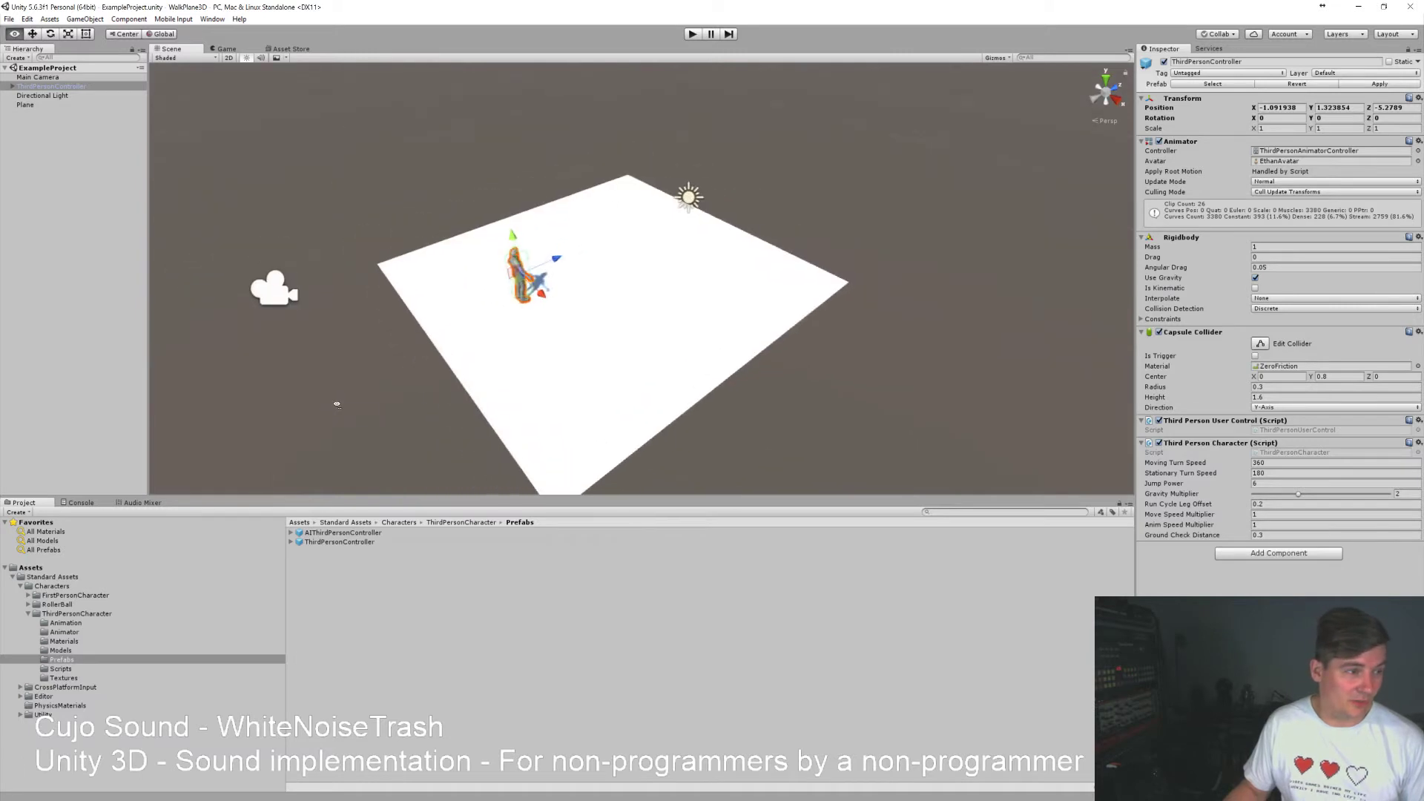
click(55, 139)
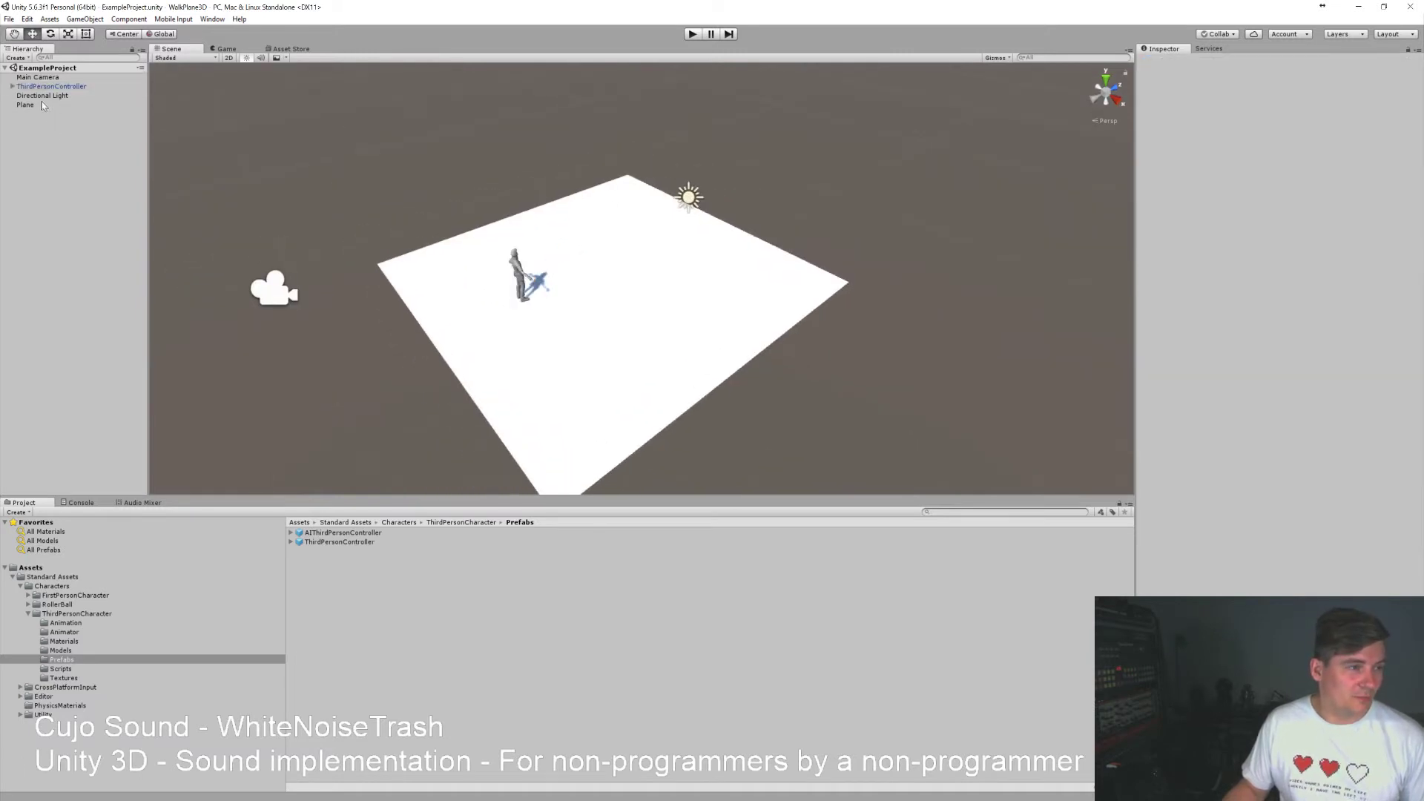
right_click(31, 129)
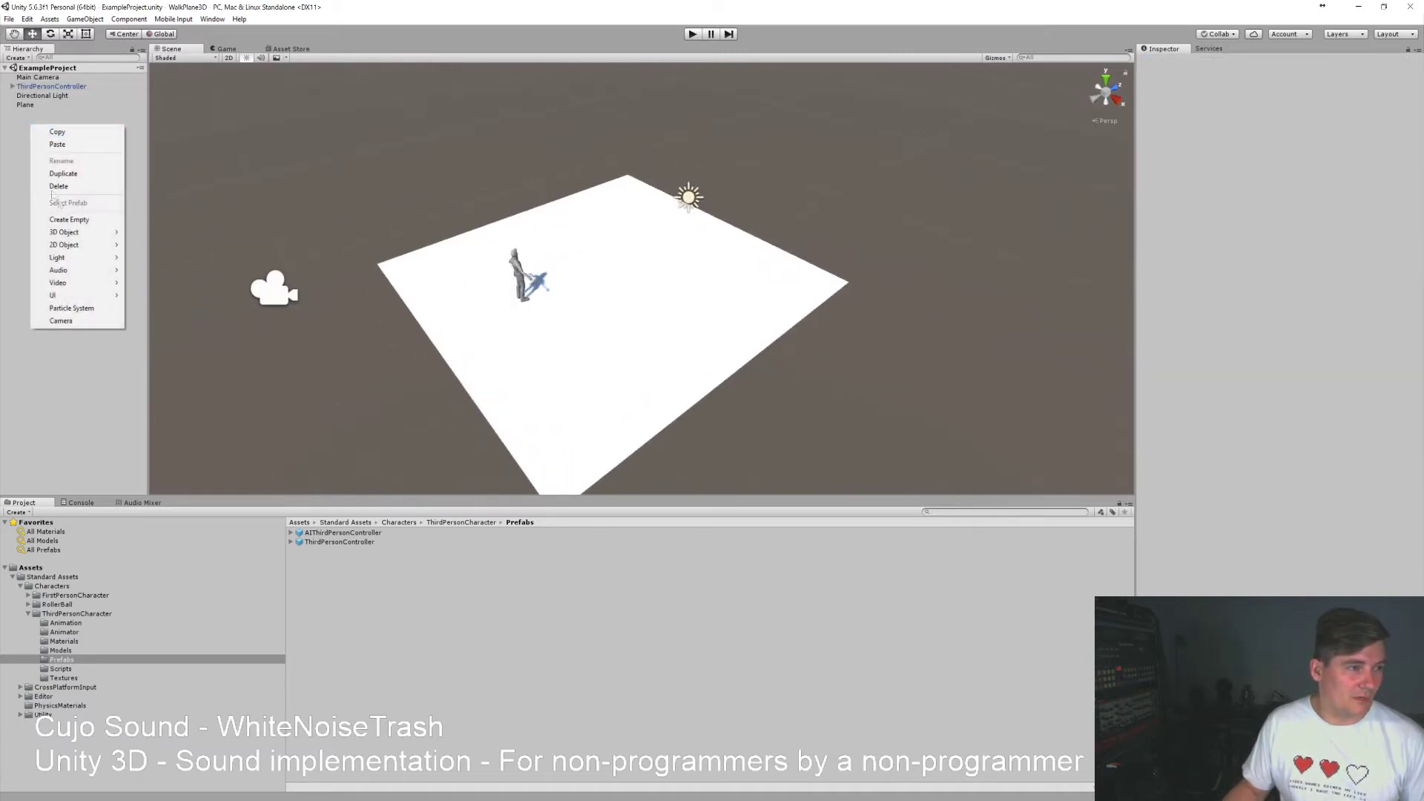
click(76, 220)
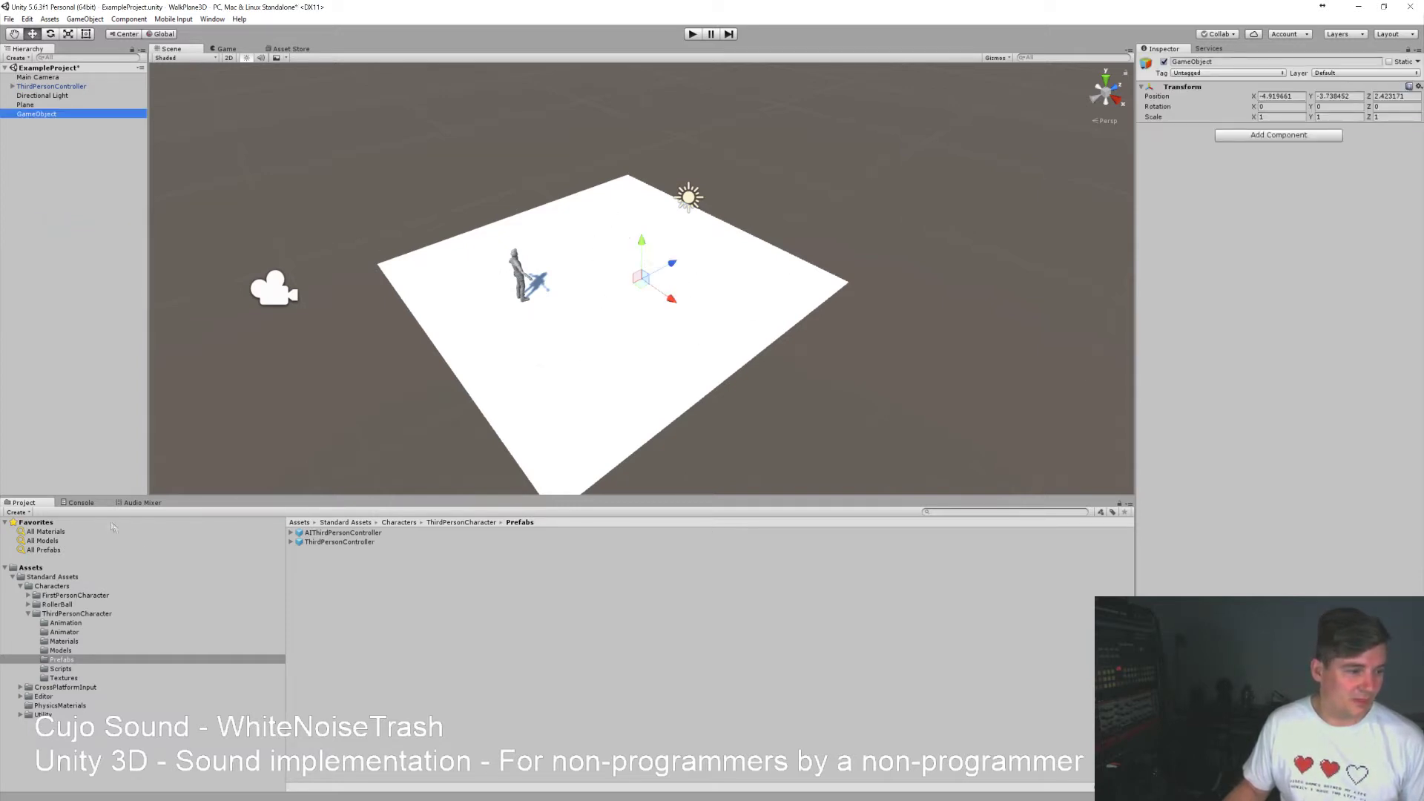
click(31, 567)
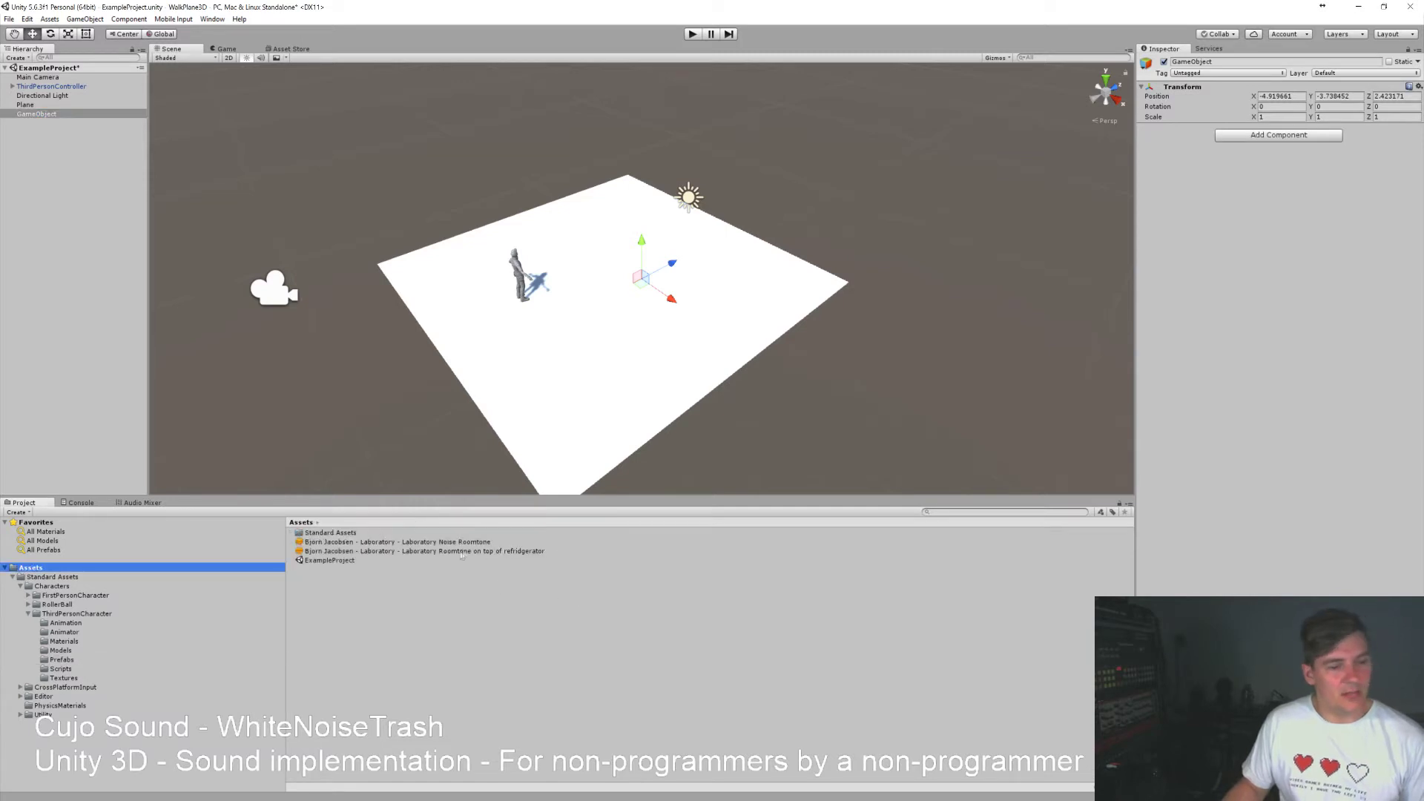
drag(454, 543, 1276, 240)
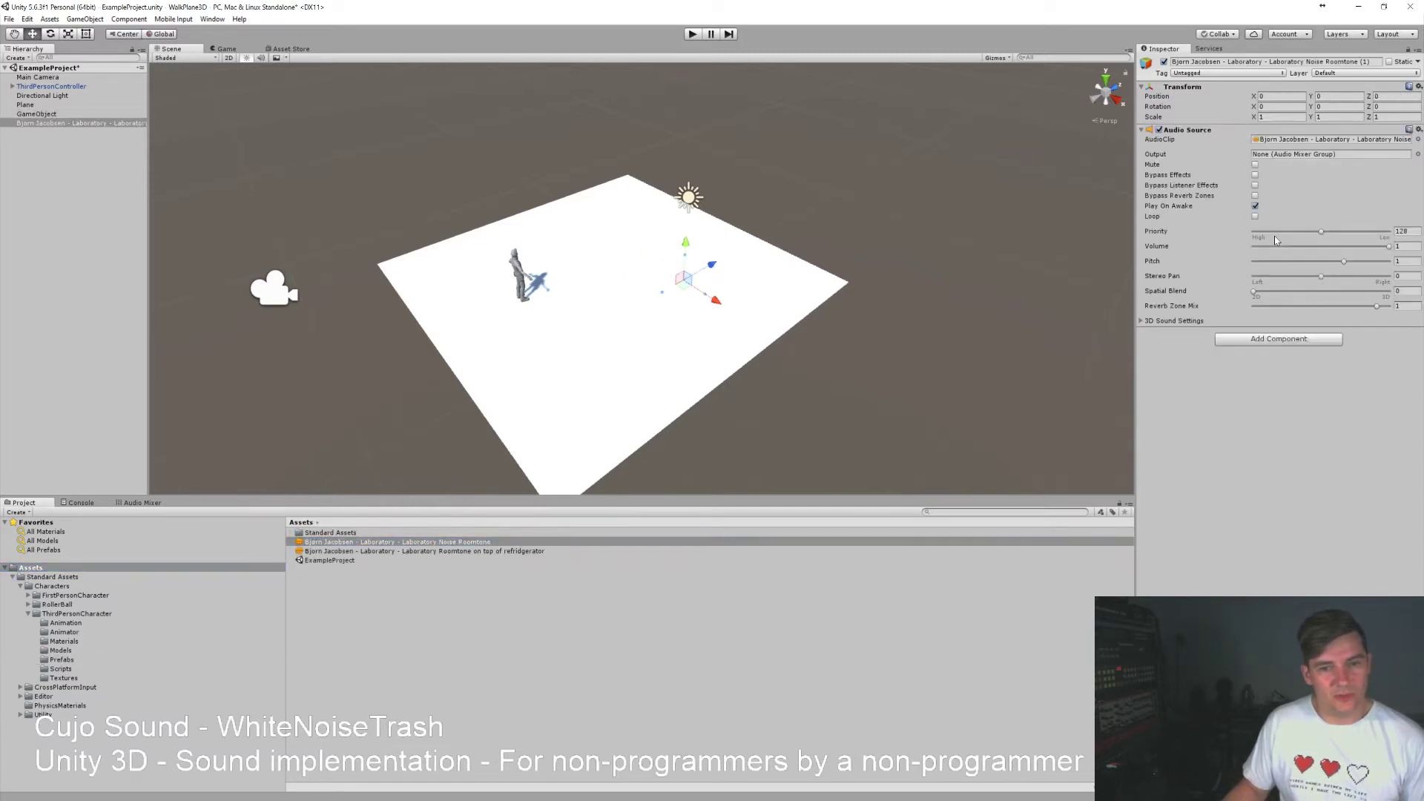
Enable Loop on the roomtone's Audio Source and test it by briefly playing the scene.
scroll(702, 320, up, 5)
key(s)
right_drag(703, 321, 656, 293)
key(w)
key(s)
key(a)
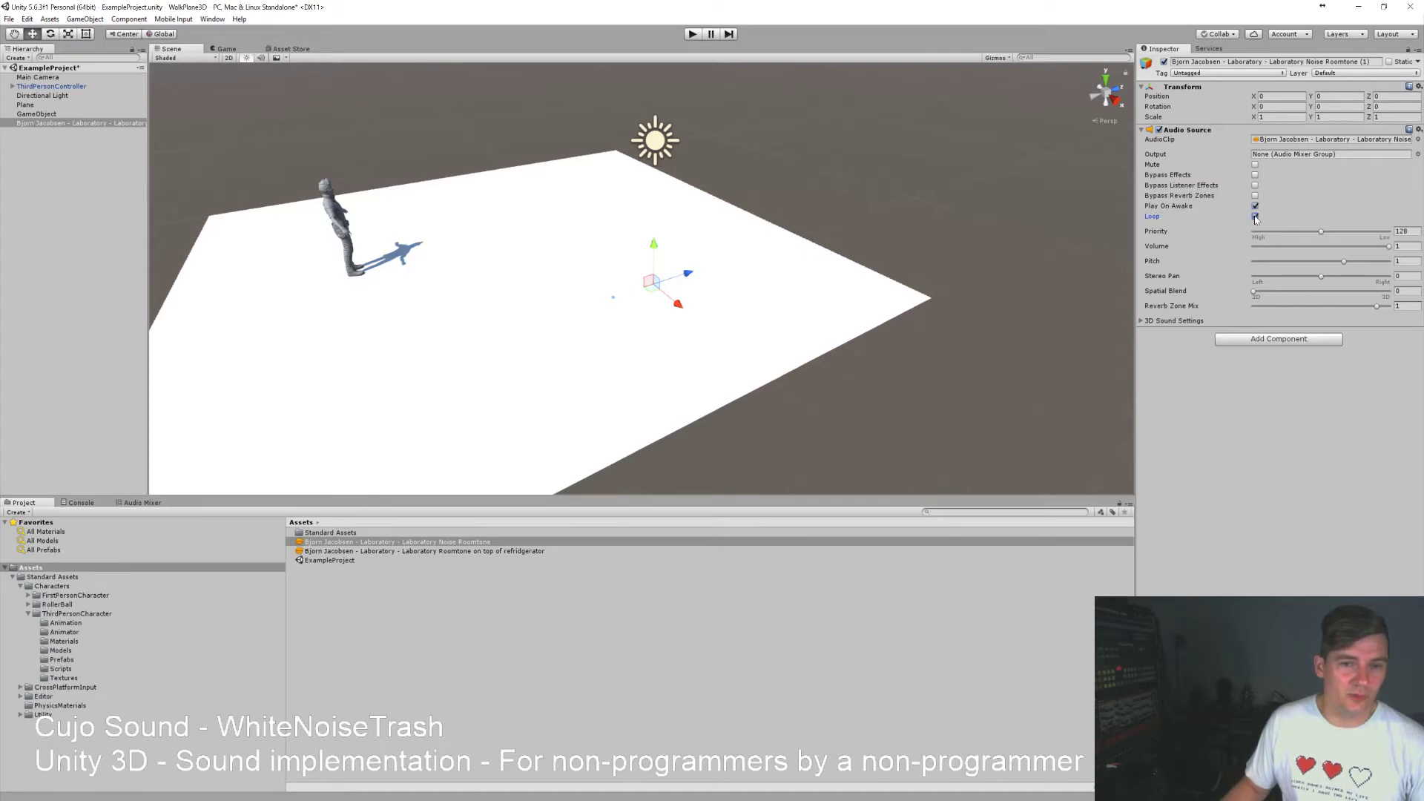
click(692, 34)
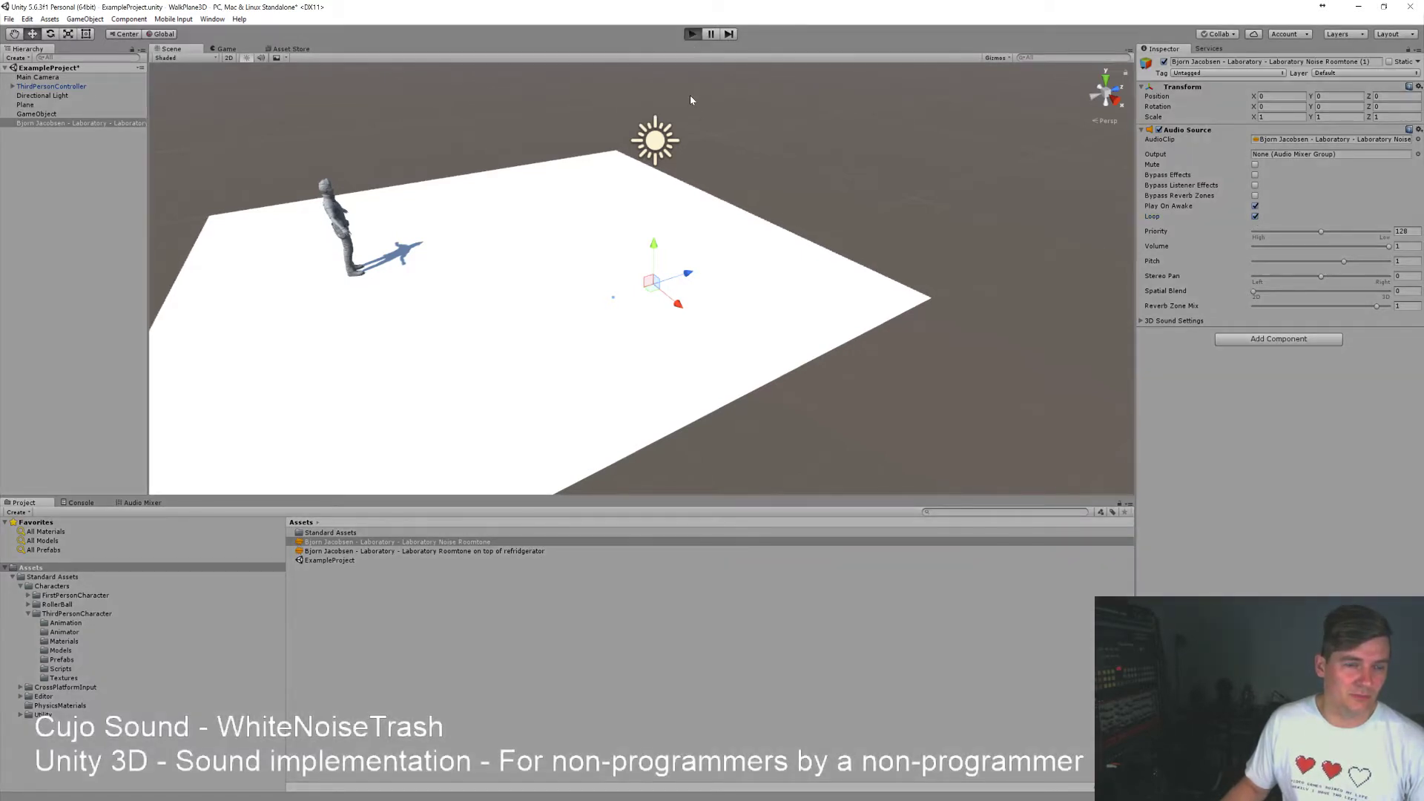
click(692, 34)
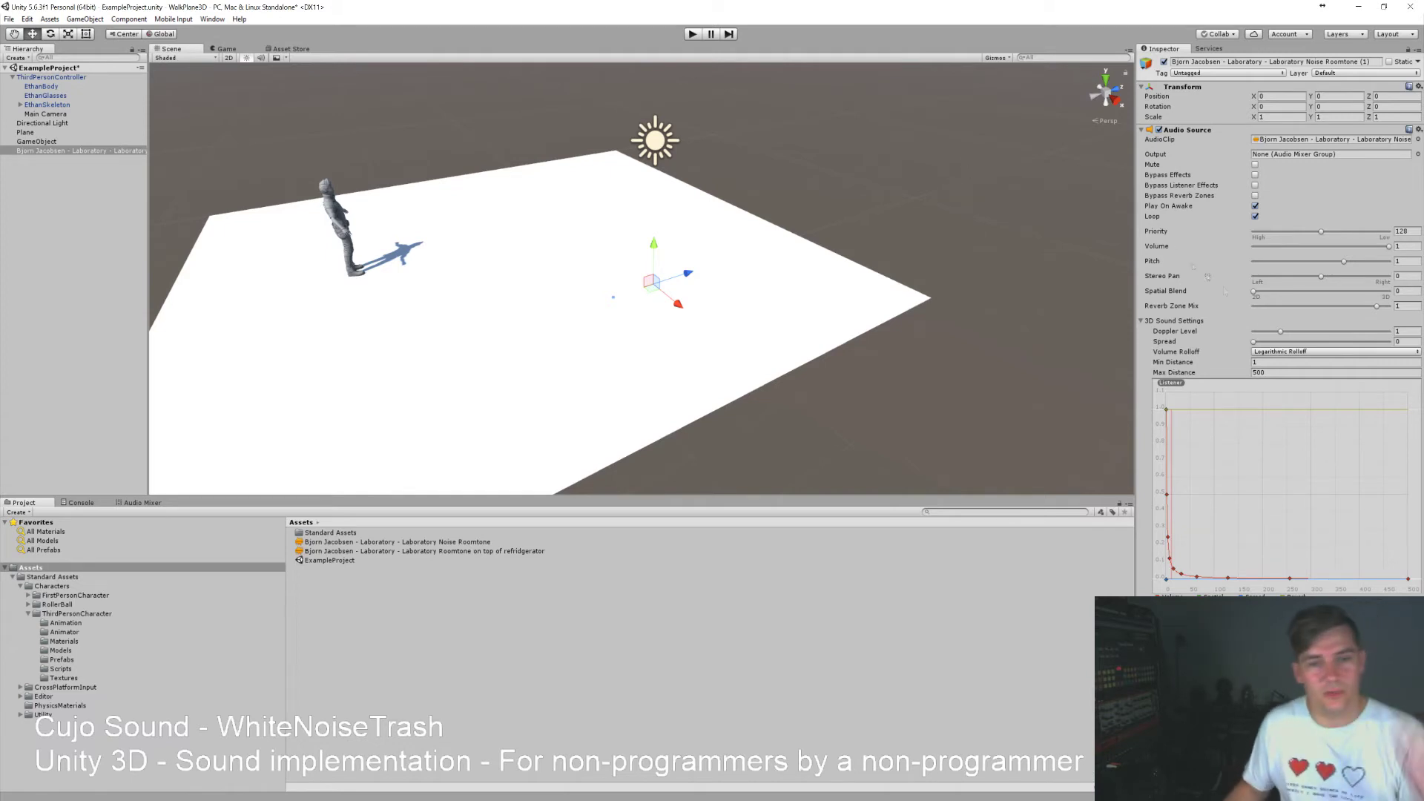
Try the roomtone's Spatial Blend at 1 (3D) and return it to 0 (2D).
click(1254, 294)
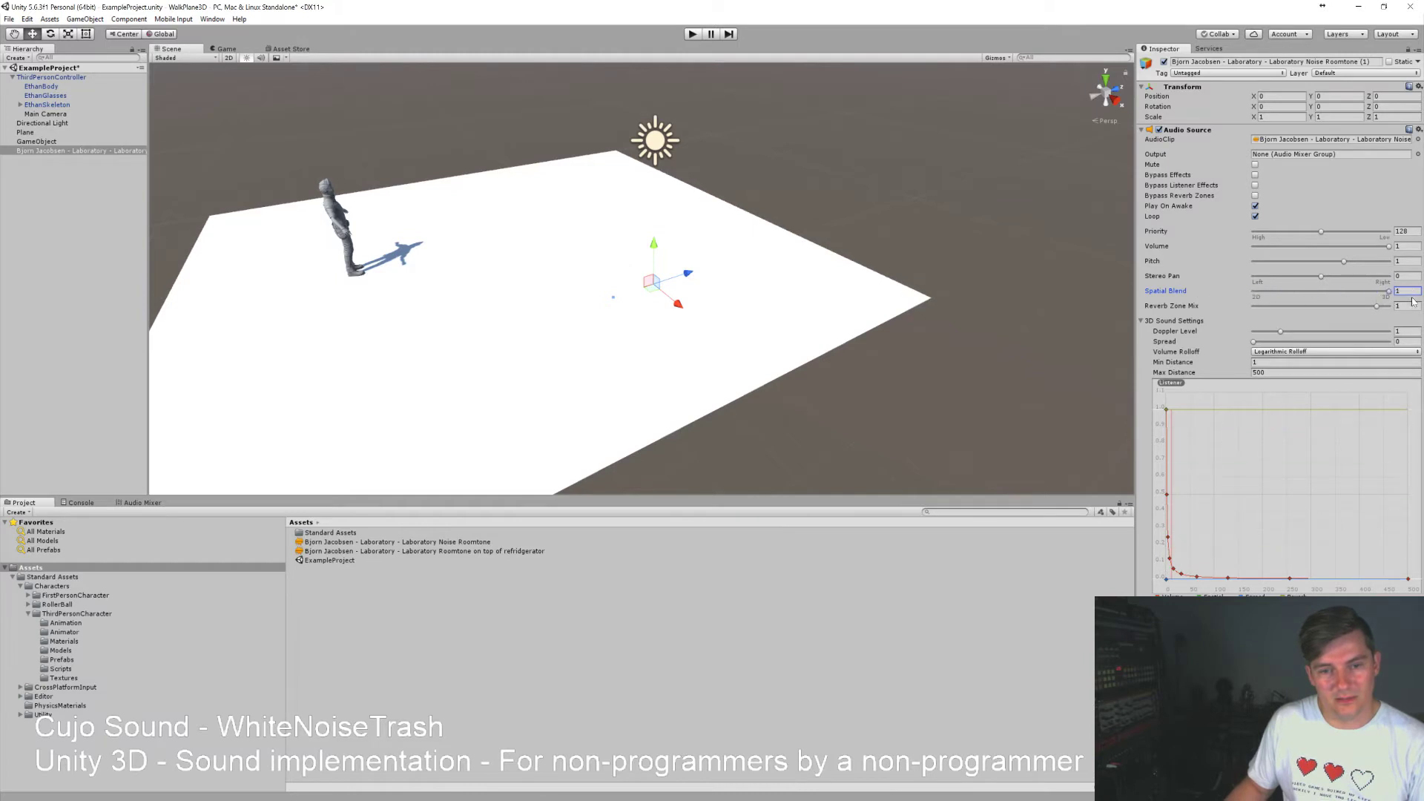
drag(1395, 302, 1214, 304)
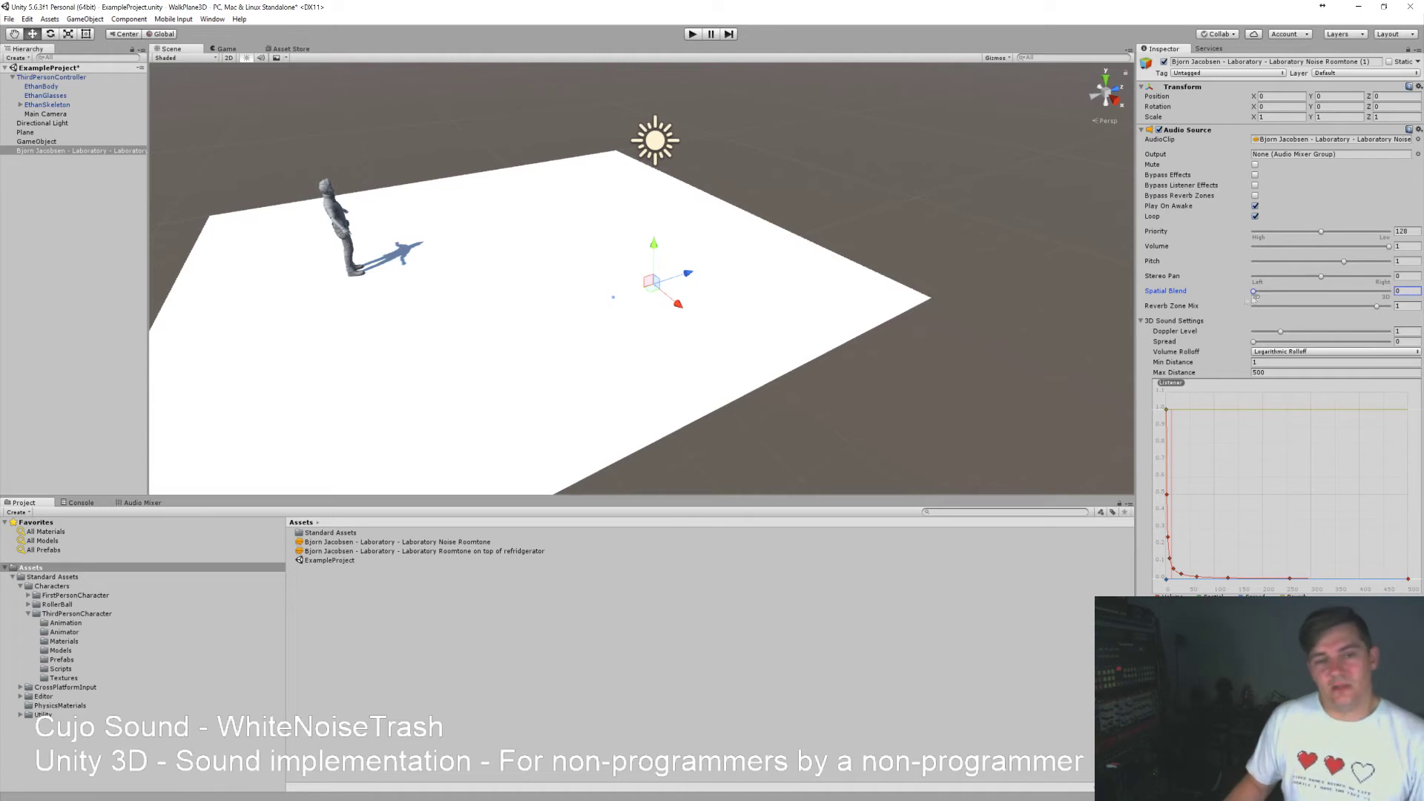
mouse_move(1230, 294)
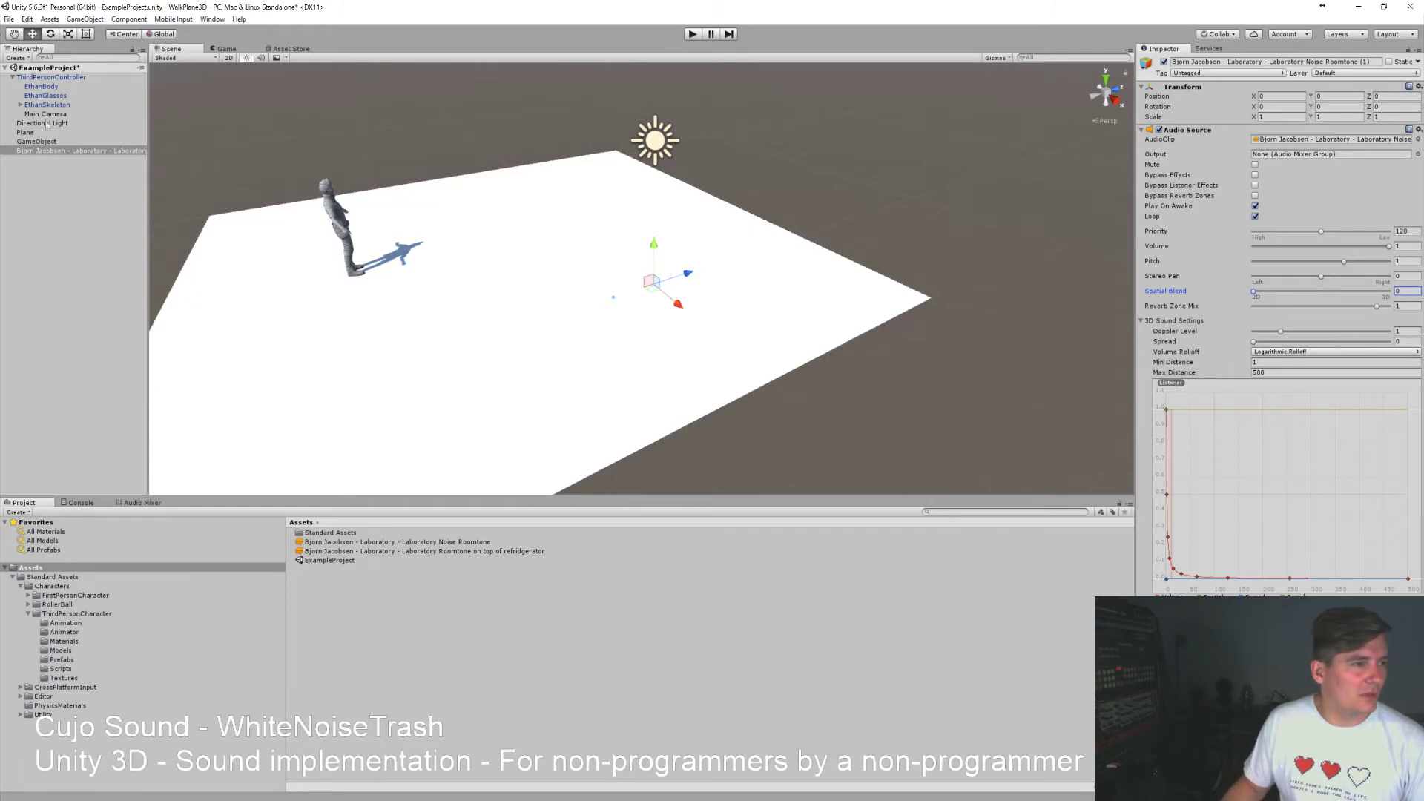
Detach the Main Camera from ThirdPersonController by moving it to the scene's root level.
drag(45, 115, 64, 197)
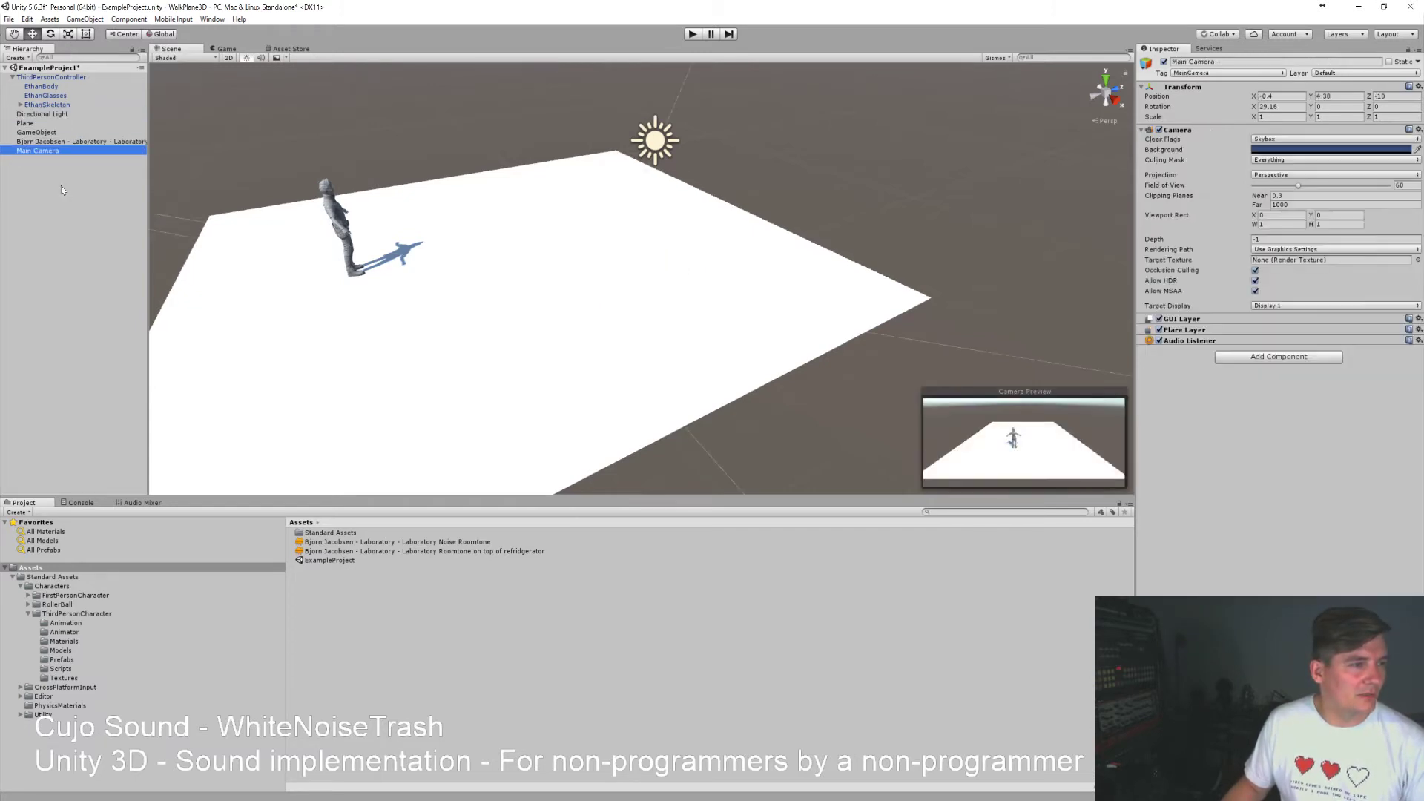
click(70, 179)
click(49, 152)
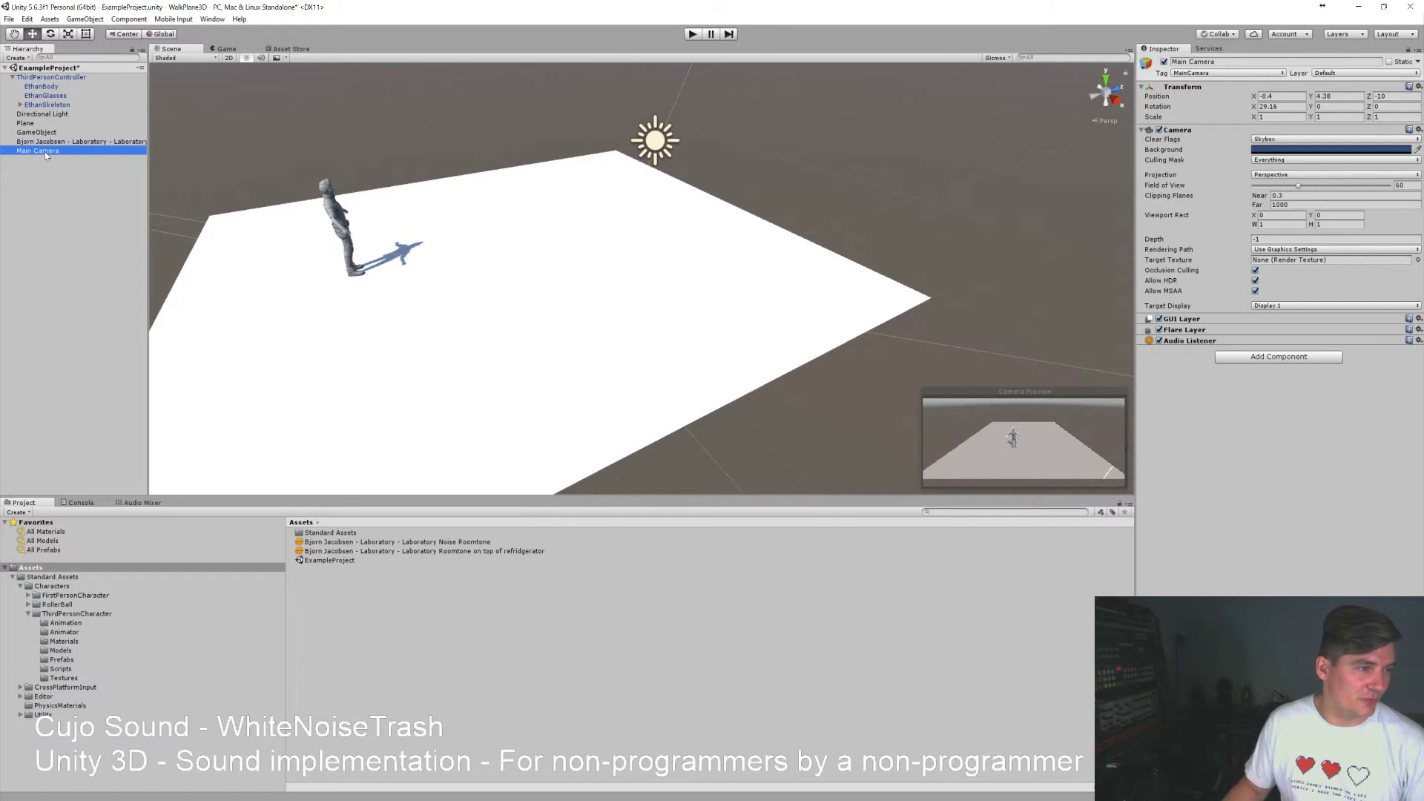
Play the scene and walk the character around with the detached camera, ending back in edit mode.
click(692, 34)
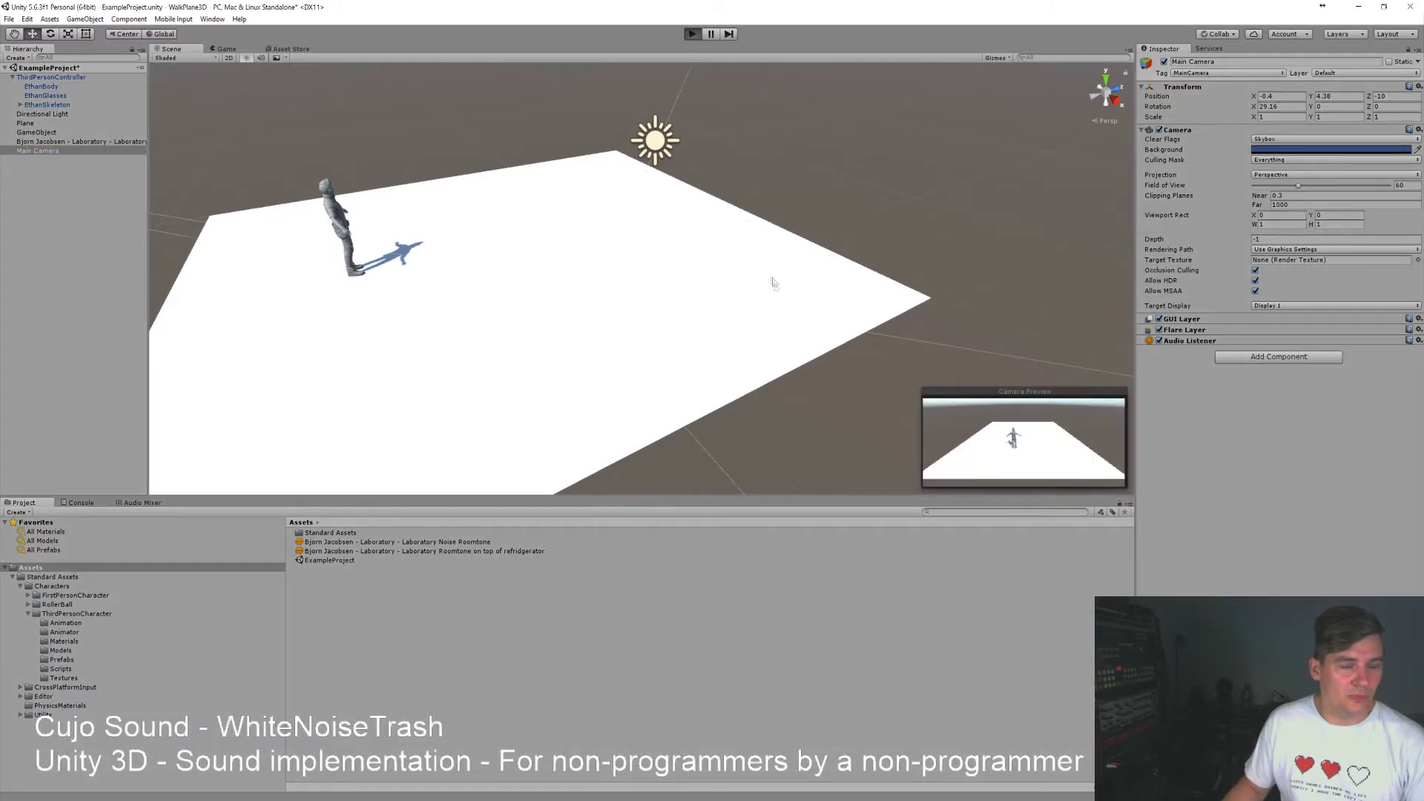
key(w)
key(d)
key(a)
key(s)
key(d)
key(d)
key(s)
click(692, 33)
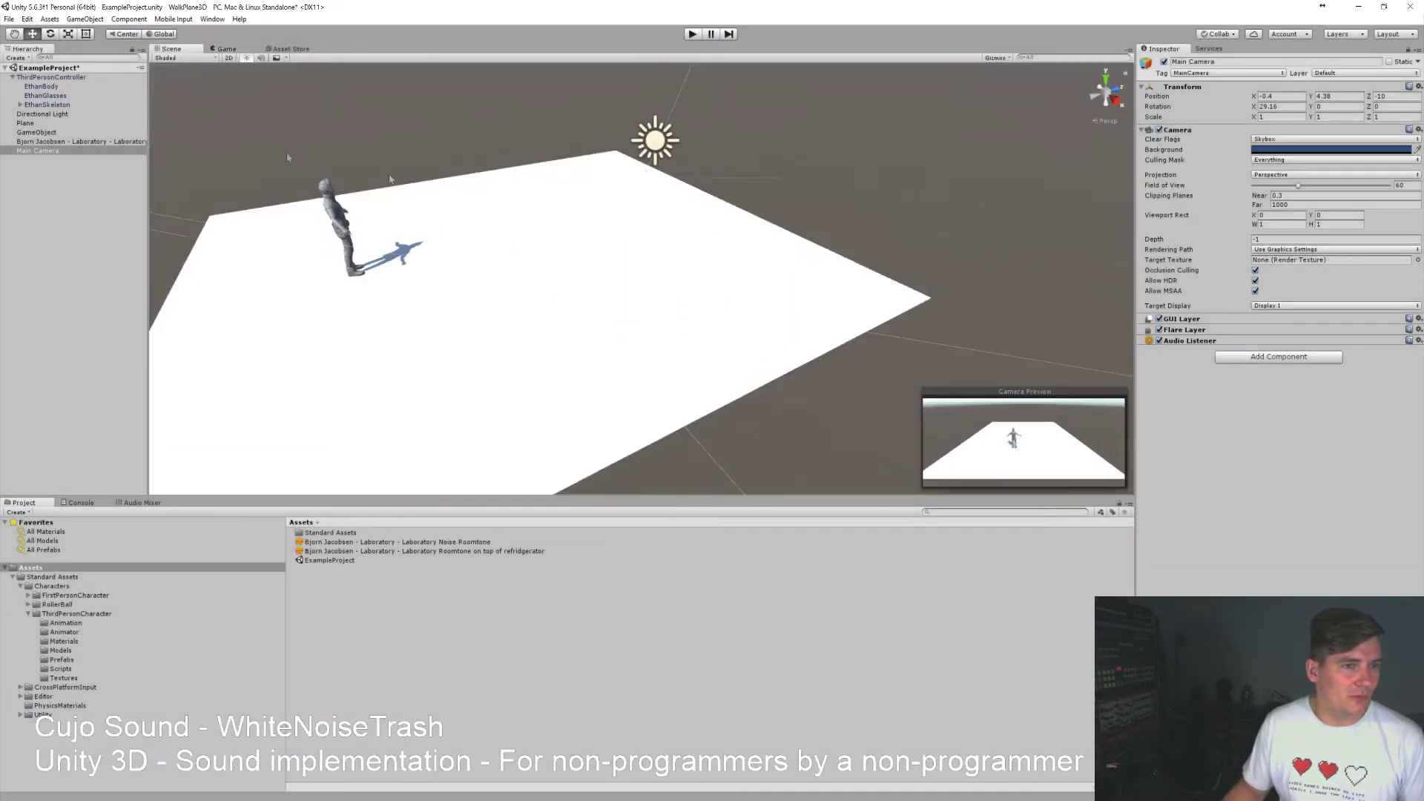
Make the Main Camera a child of ThirdPersonController and start playing the scene.
drag(43, 153, 72, 82)
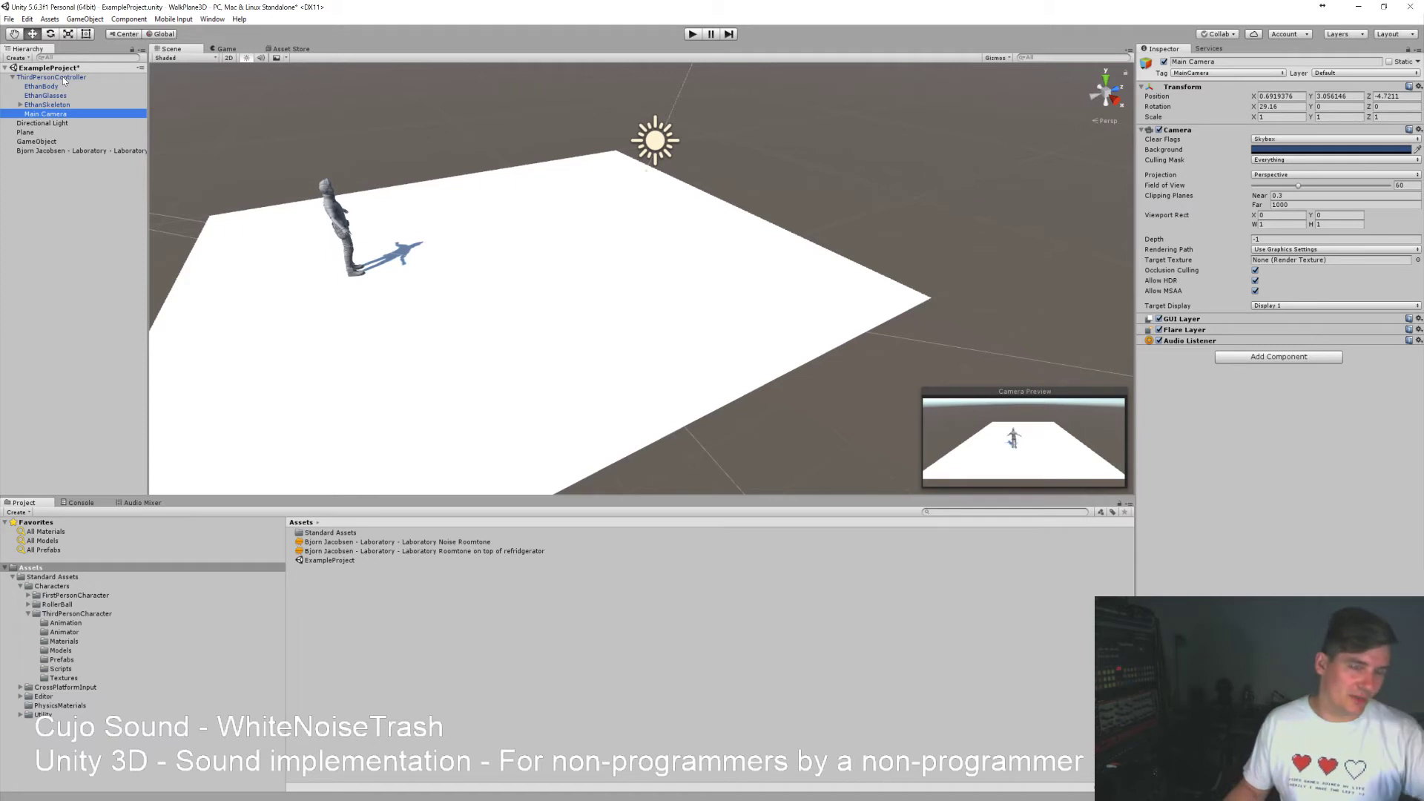
click(692, 35)
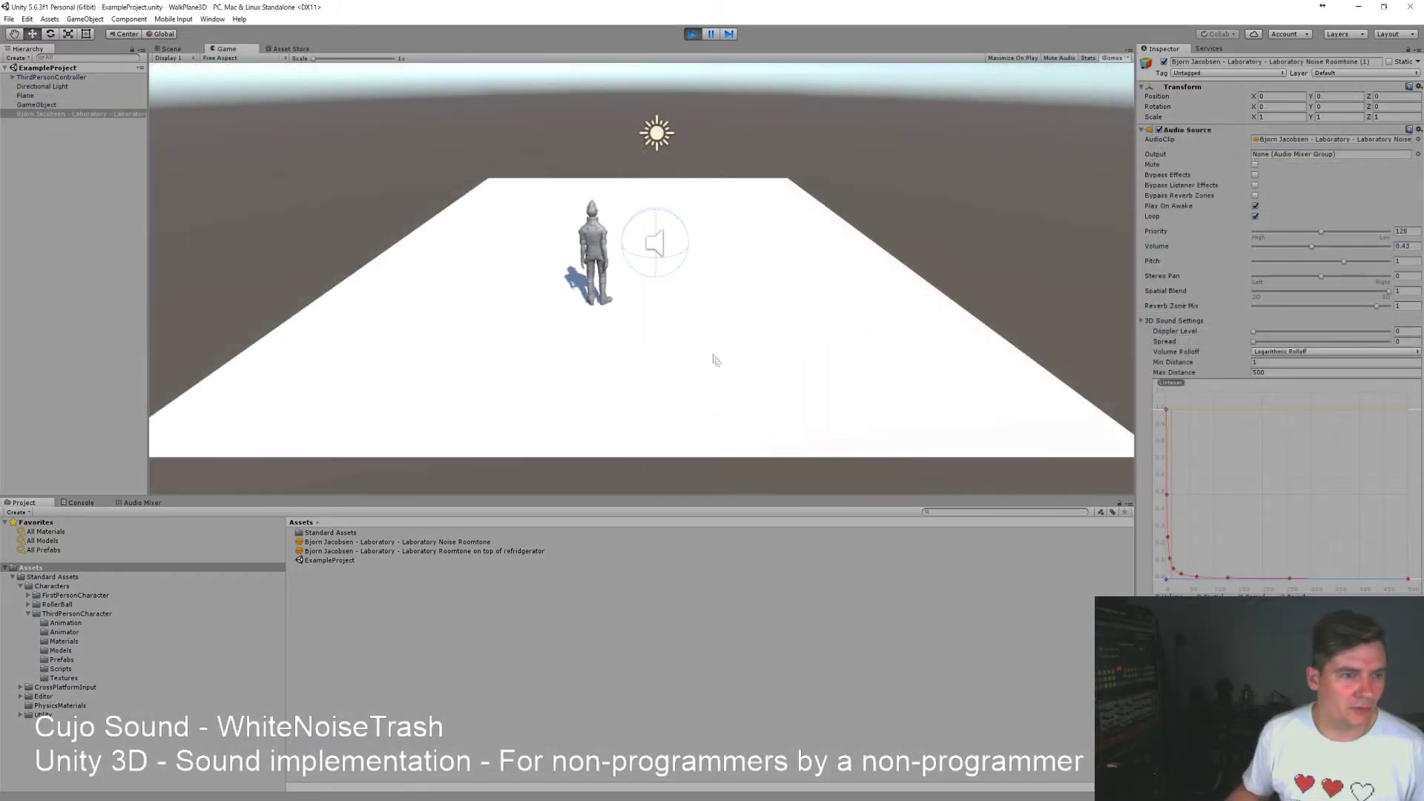
Turn the character both ways near the roomtone source to hear how the sound's direction follows the attached camera.
key(d)
key(a)
key(d)
key(d)
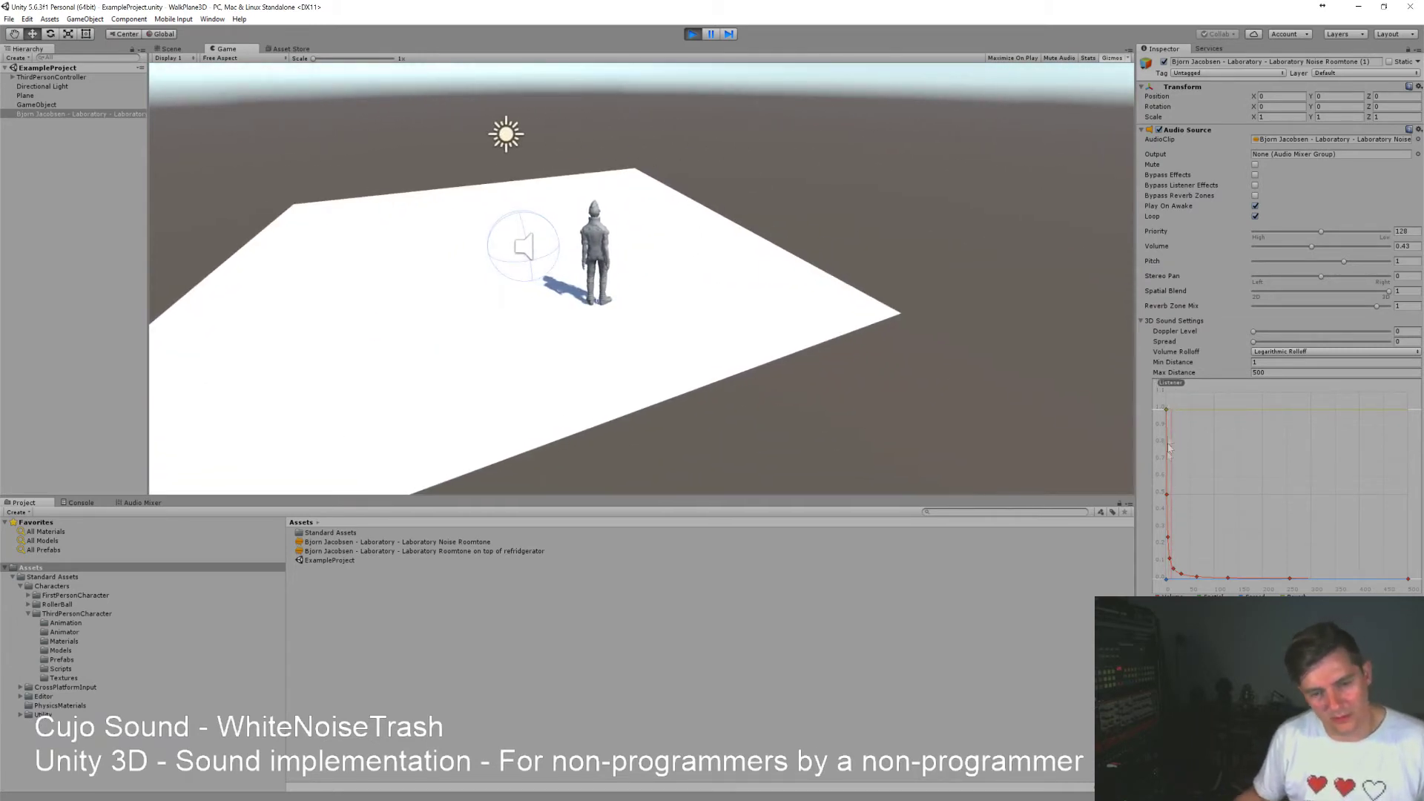
key(d)
key(a)
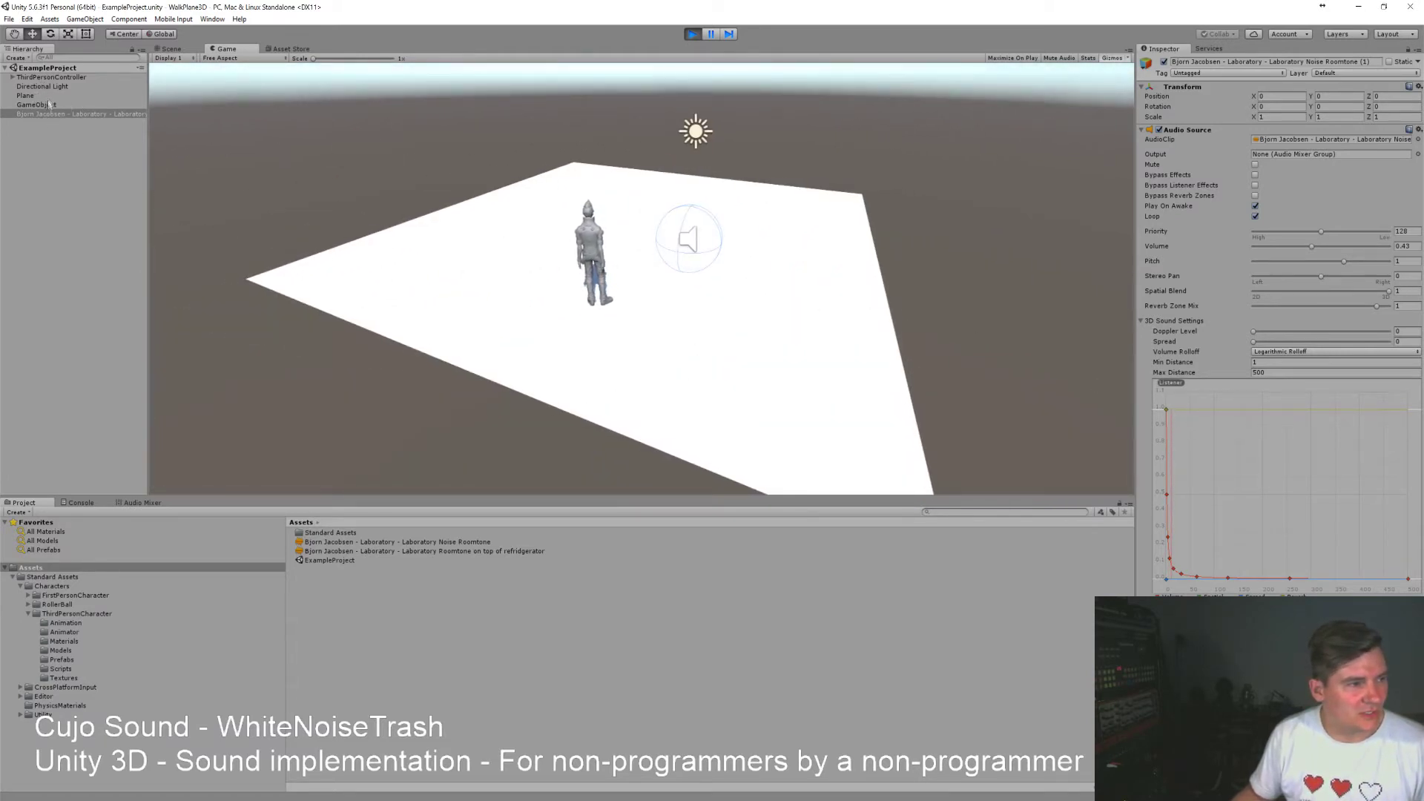
Inspect the Main Camera under ThirdPersonController for its Audio Listener and return to the roomtone source's settings.
click(11, 77)
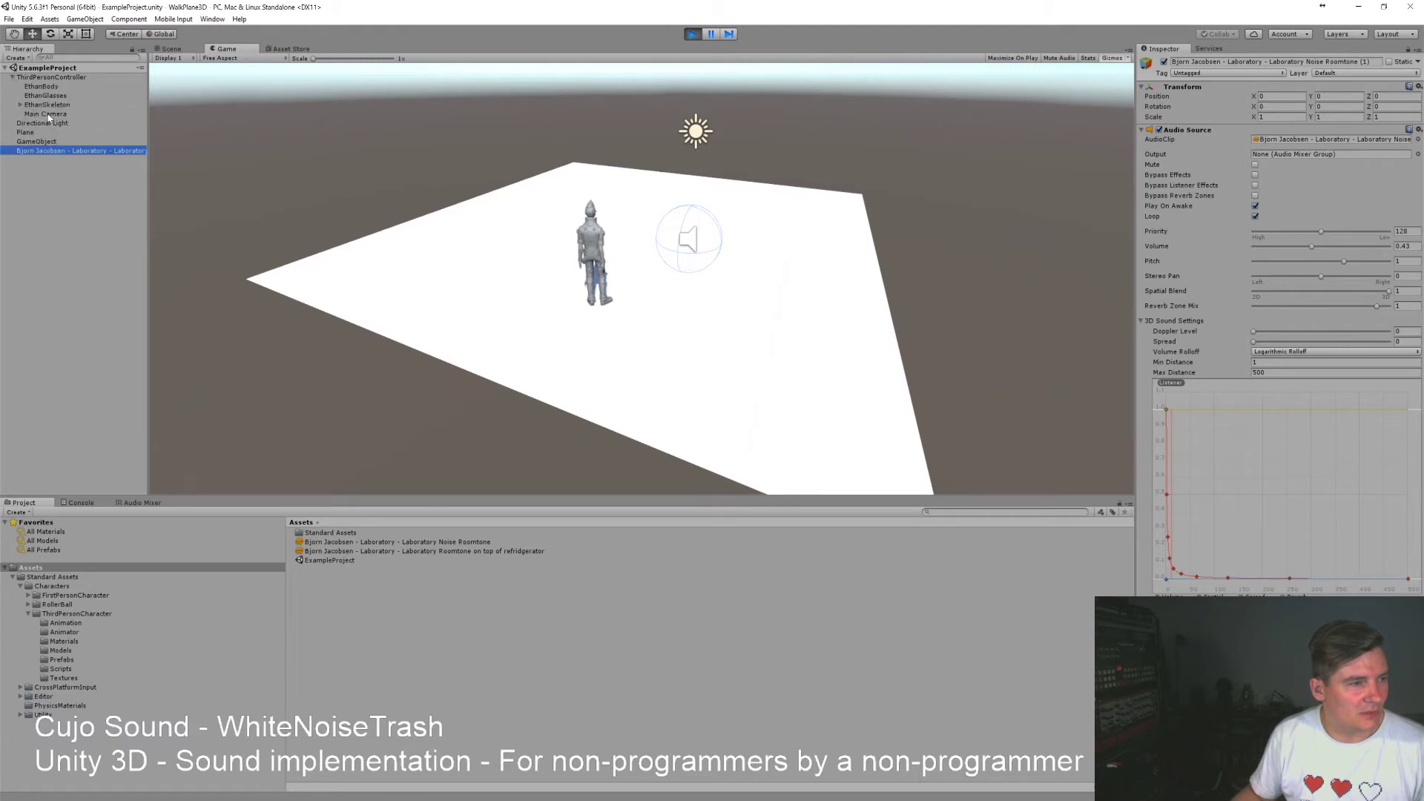
click(46, 115)
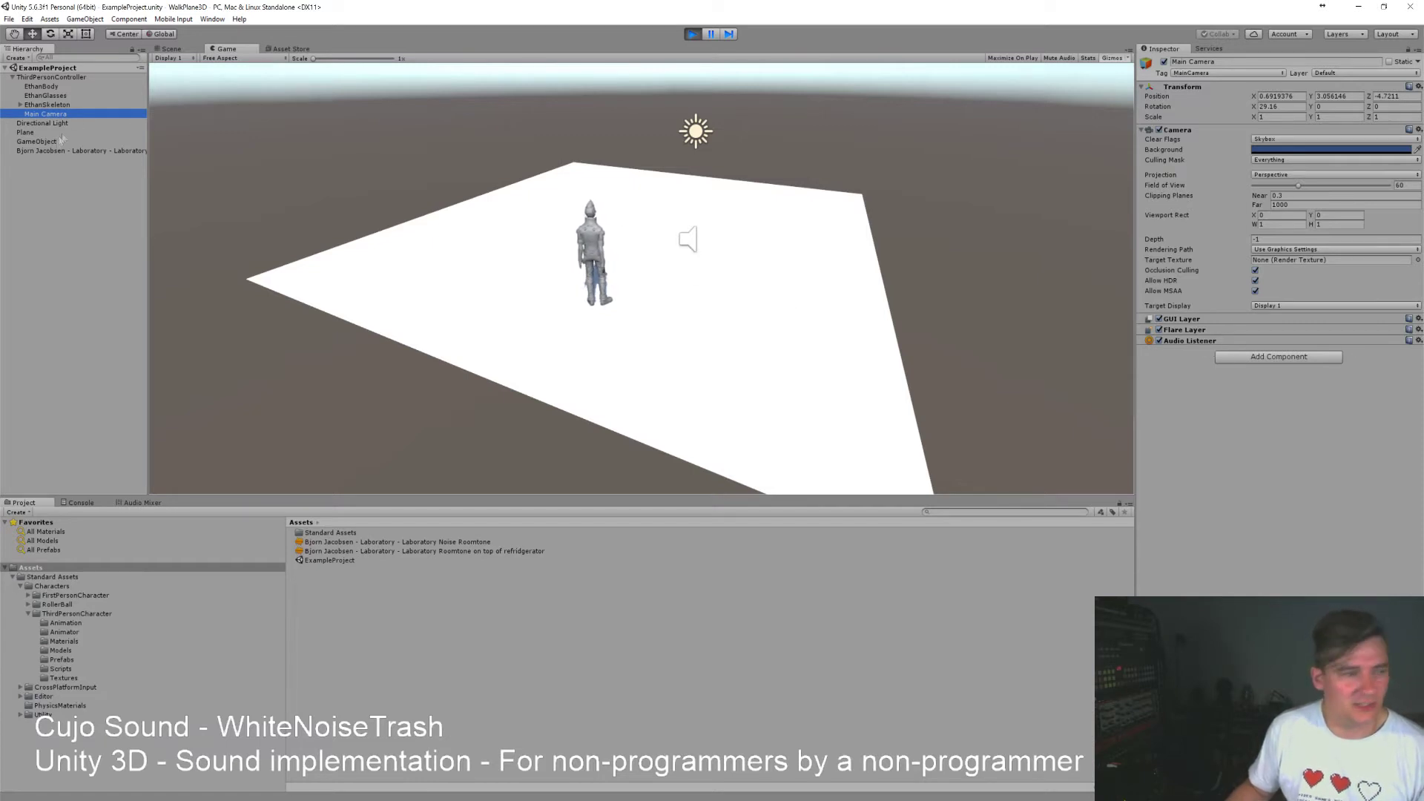
click(68, 151)
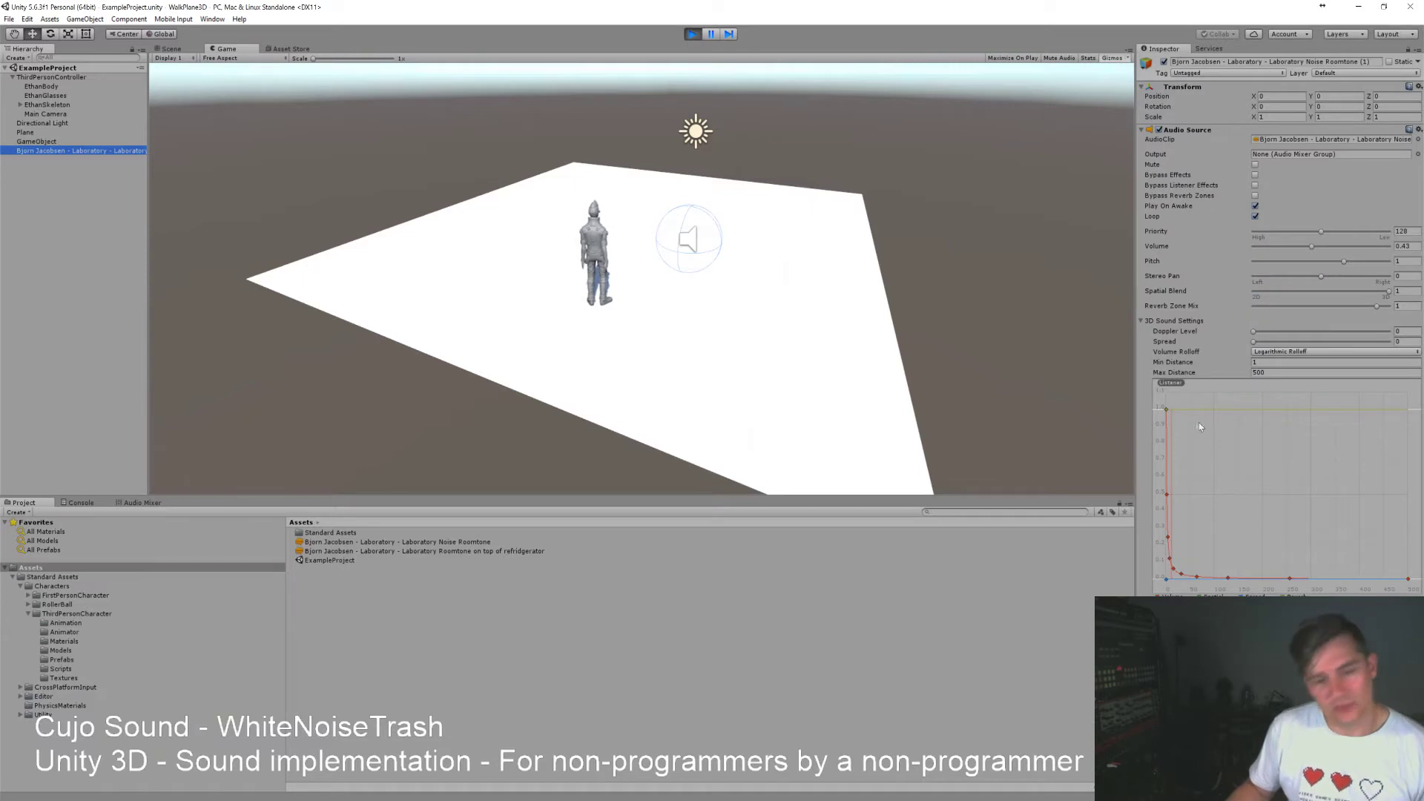
Move the character around and away from the roomtone source during play and set the source's Volume to 1.
click(715, 385)
key(d)
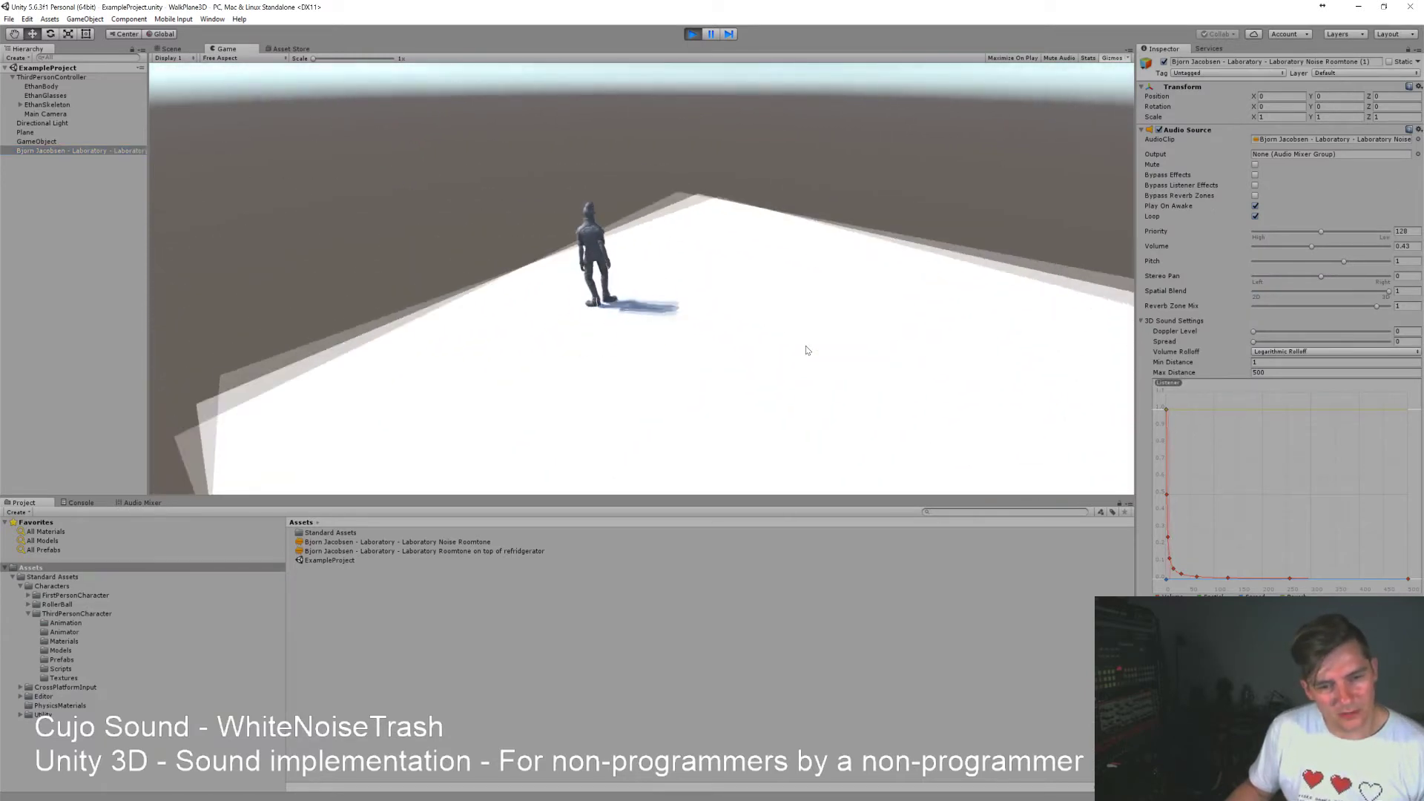
key(d)
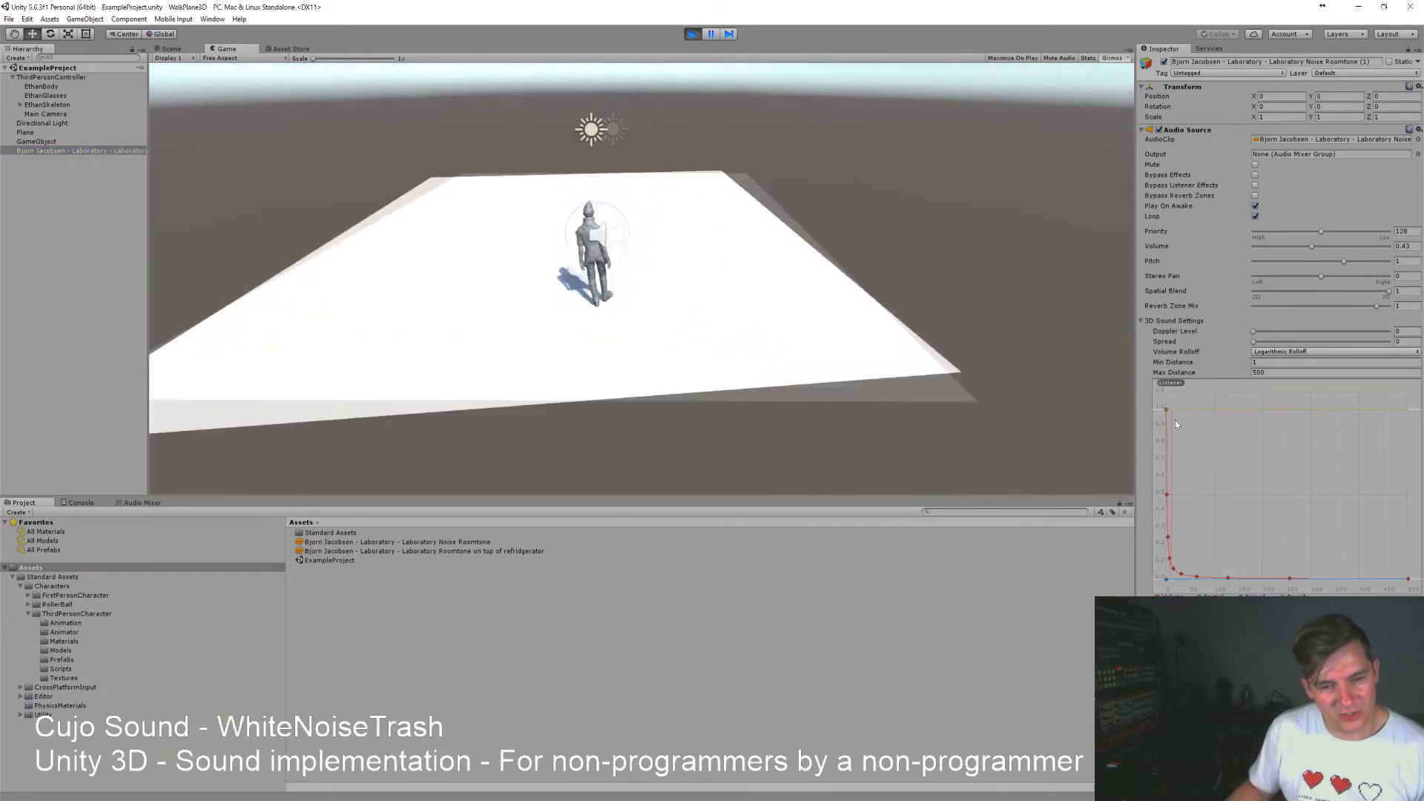
key(d)
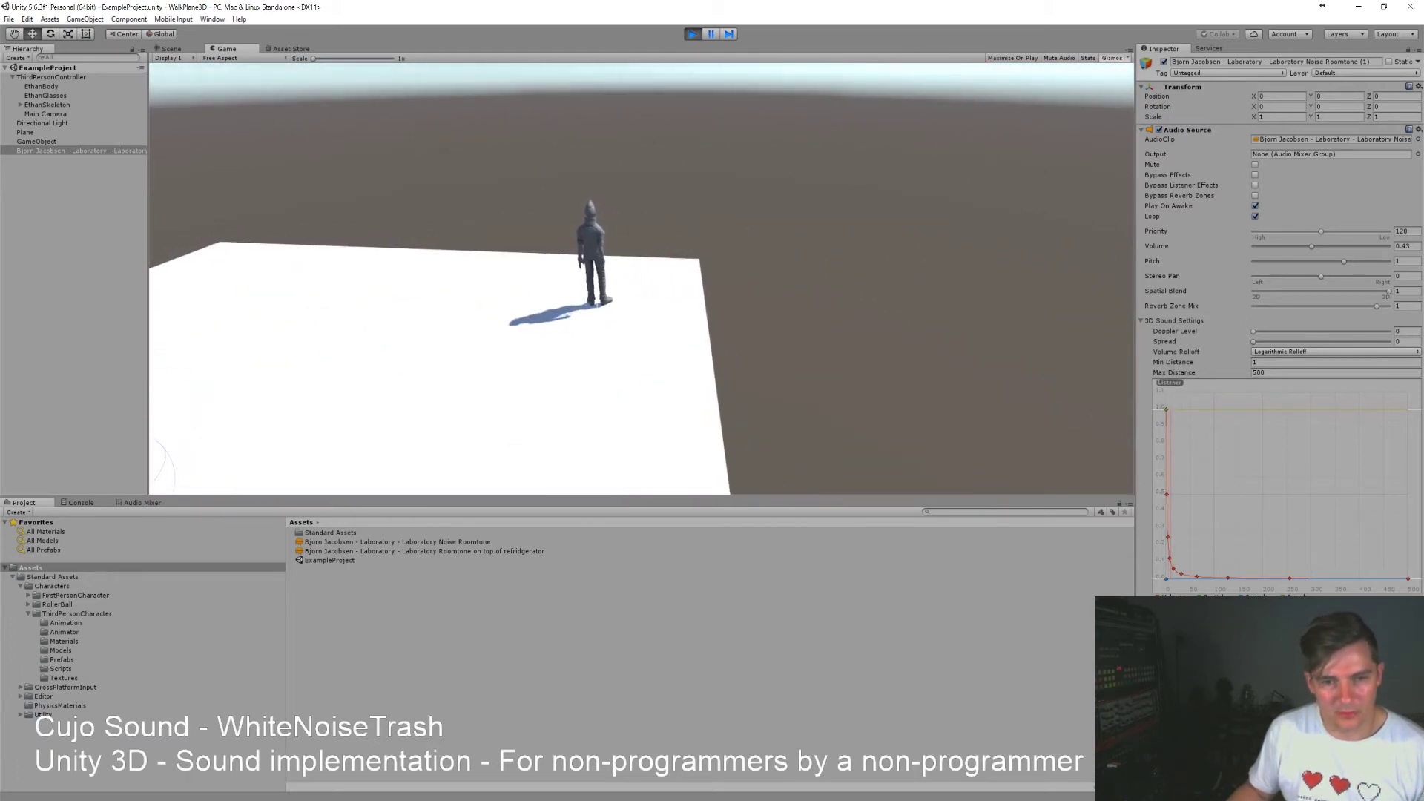
drag(1310, 247, 1388, 247)
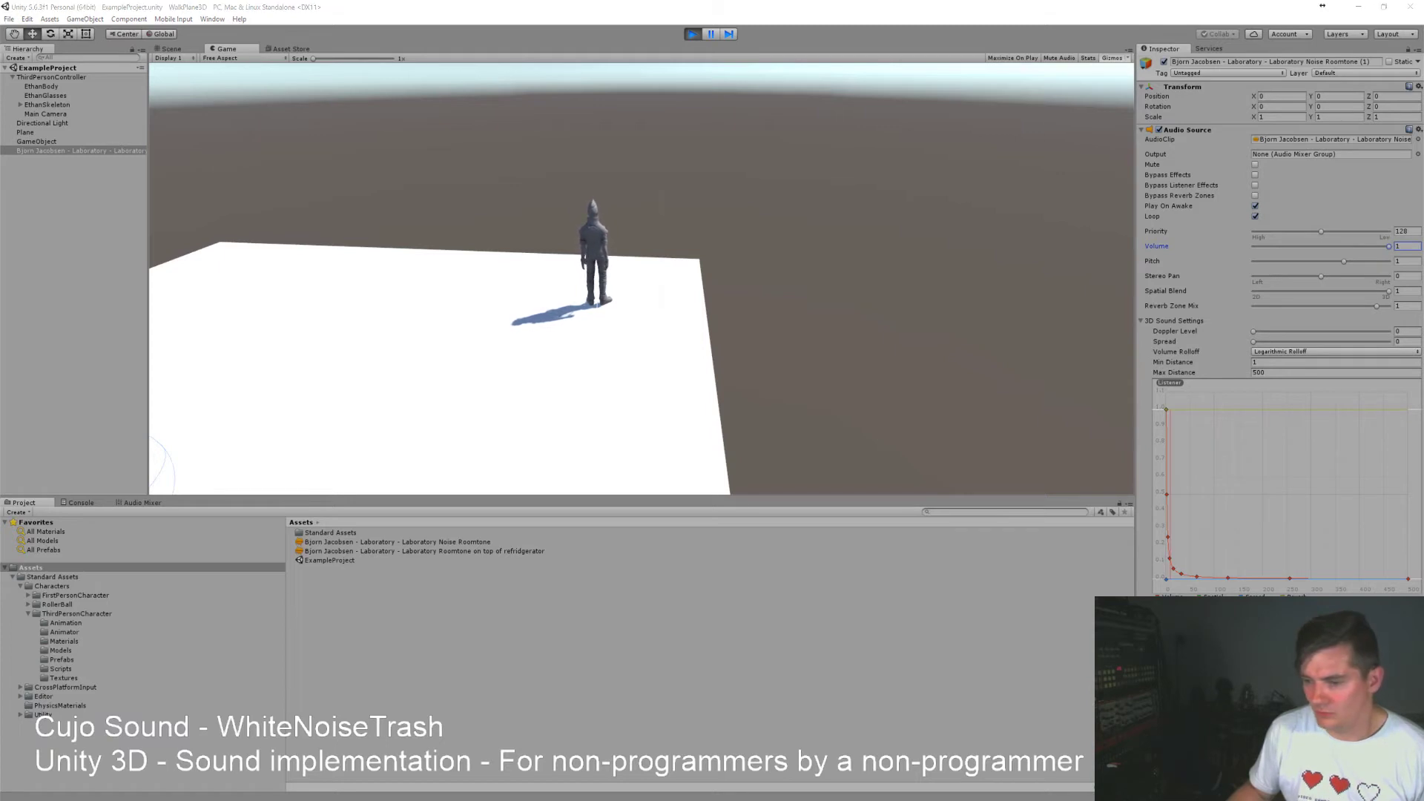
Run the character off the plane, check the listener's distance on the roomtone source's rolloff graph, and stop playing.
click(841, 596)
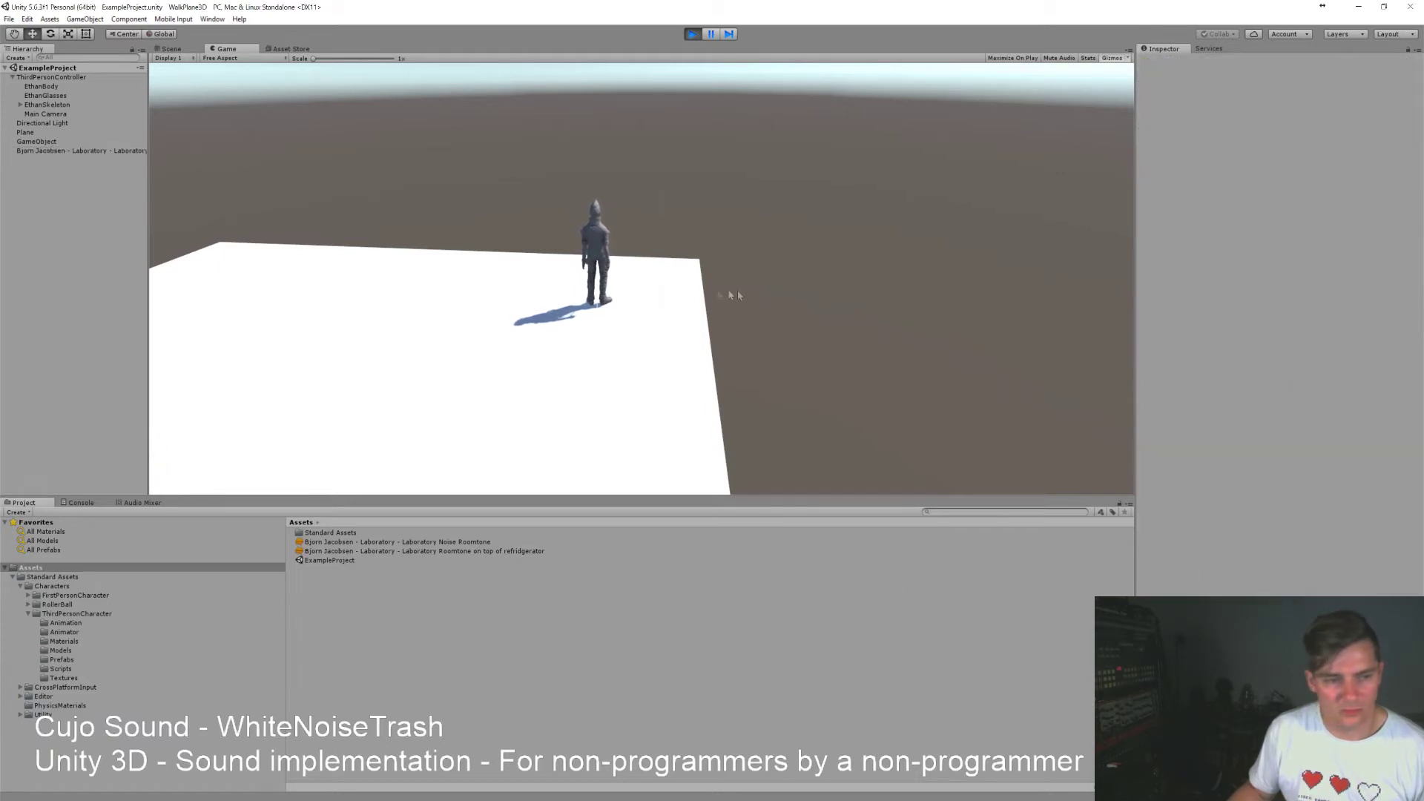
click(651, 310)
key(w)
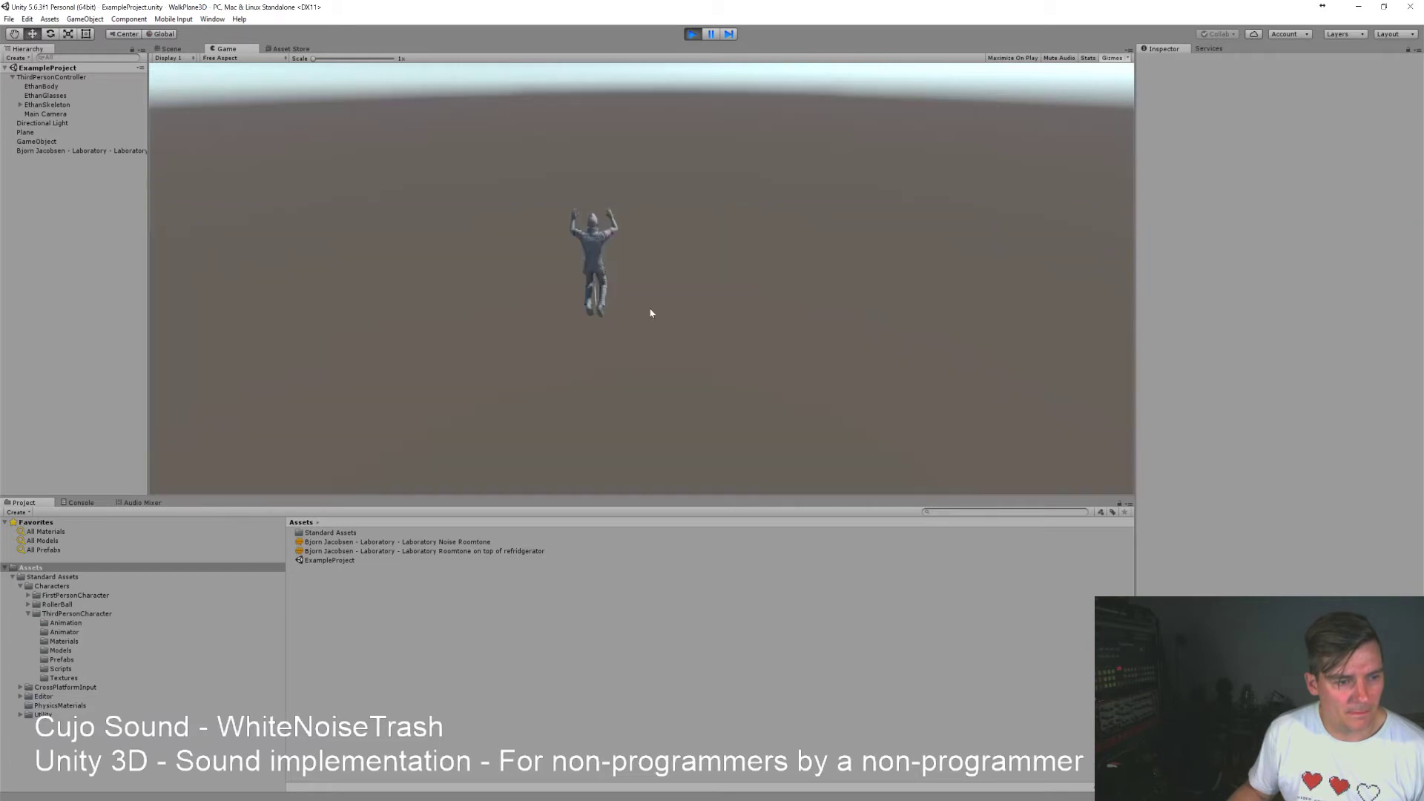
click(113, 151)
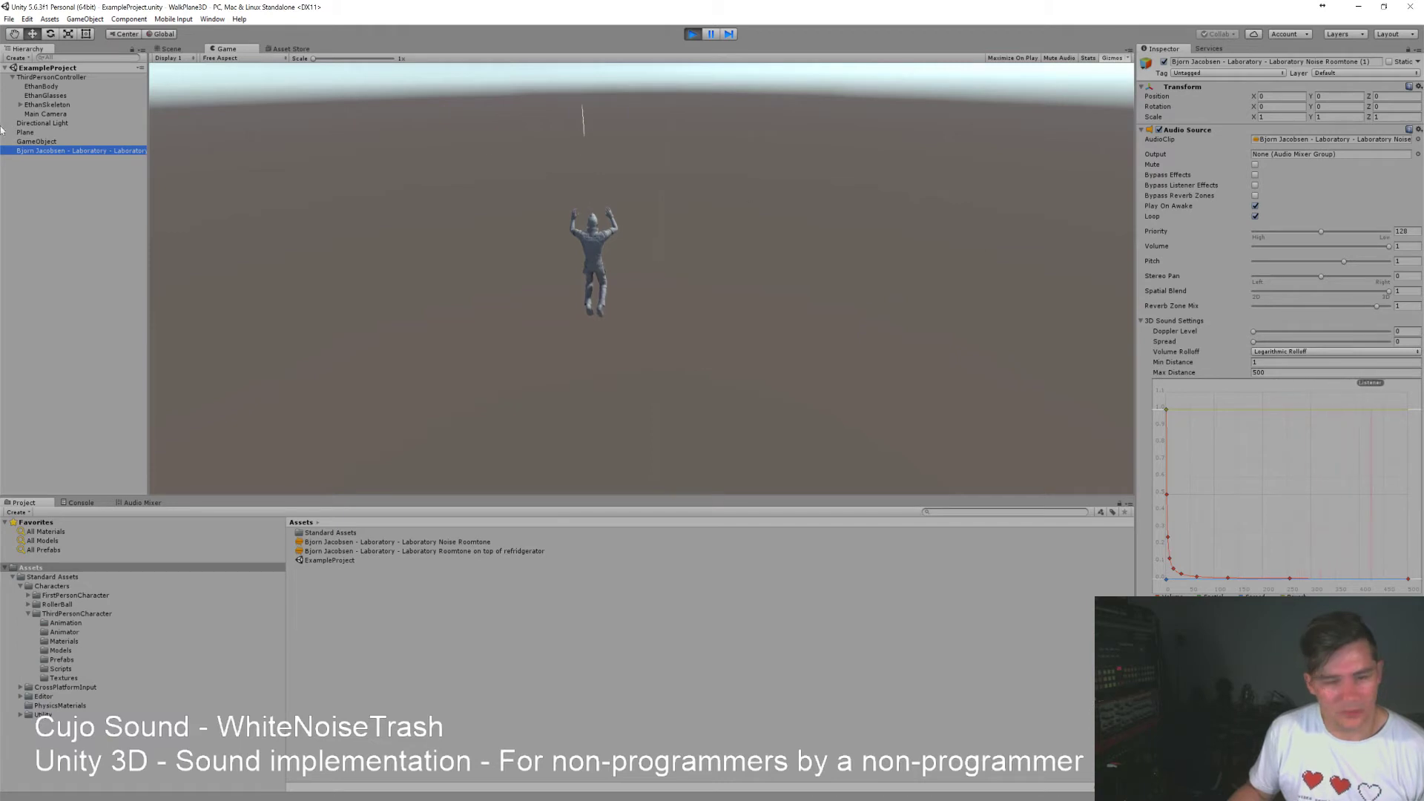
click(693, 35)
Set the roomtone source's Spatial Blend to 0 (2D) and play the scene while moving the character off the plane.
drag(1388, 292, 1206, 294)
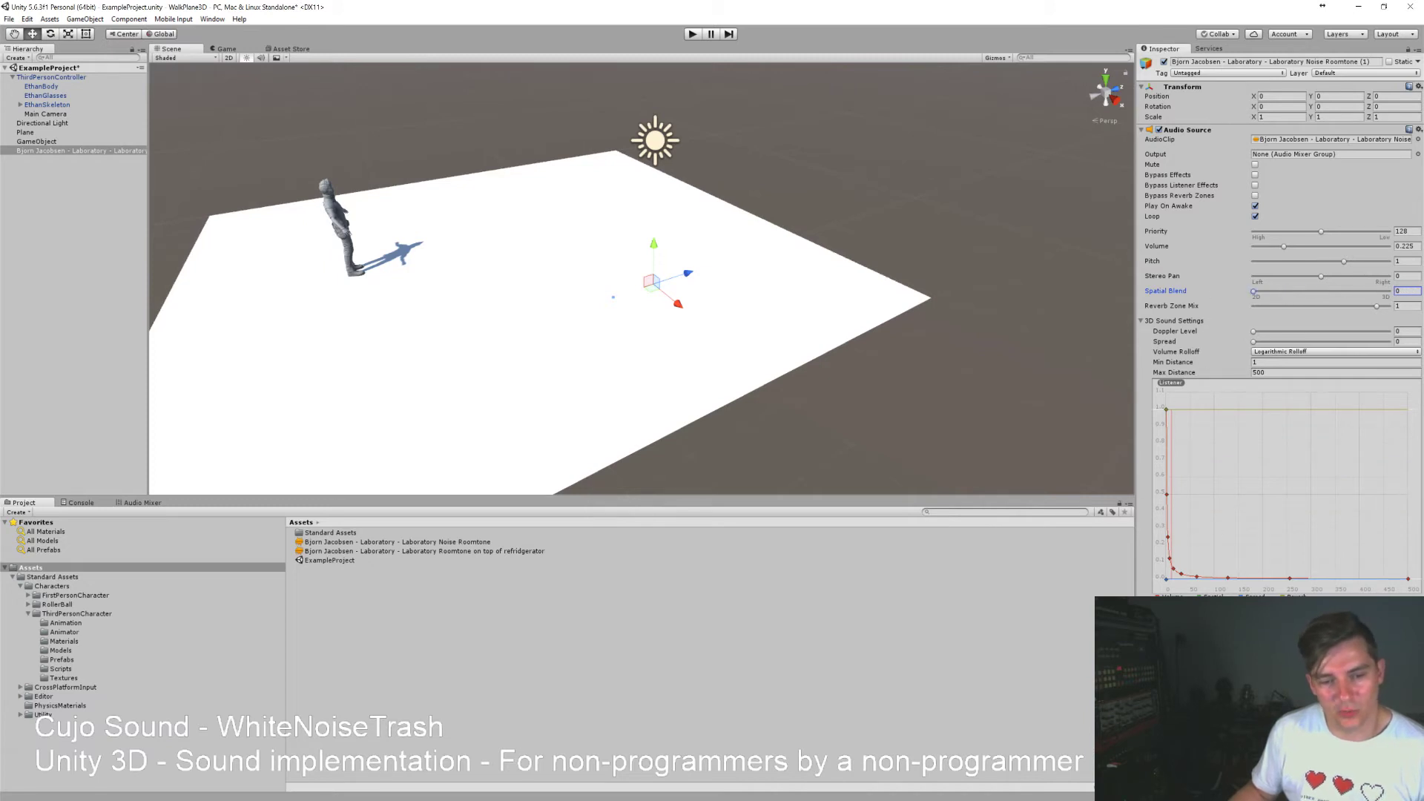
key(ctrl+p)
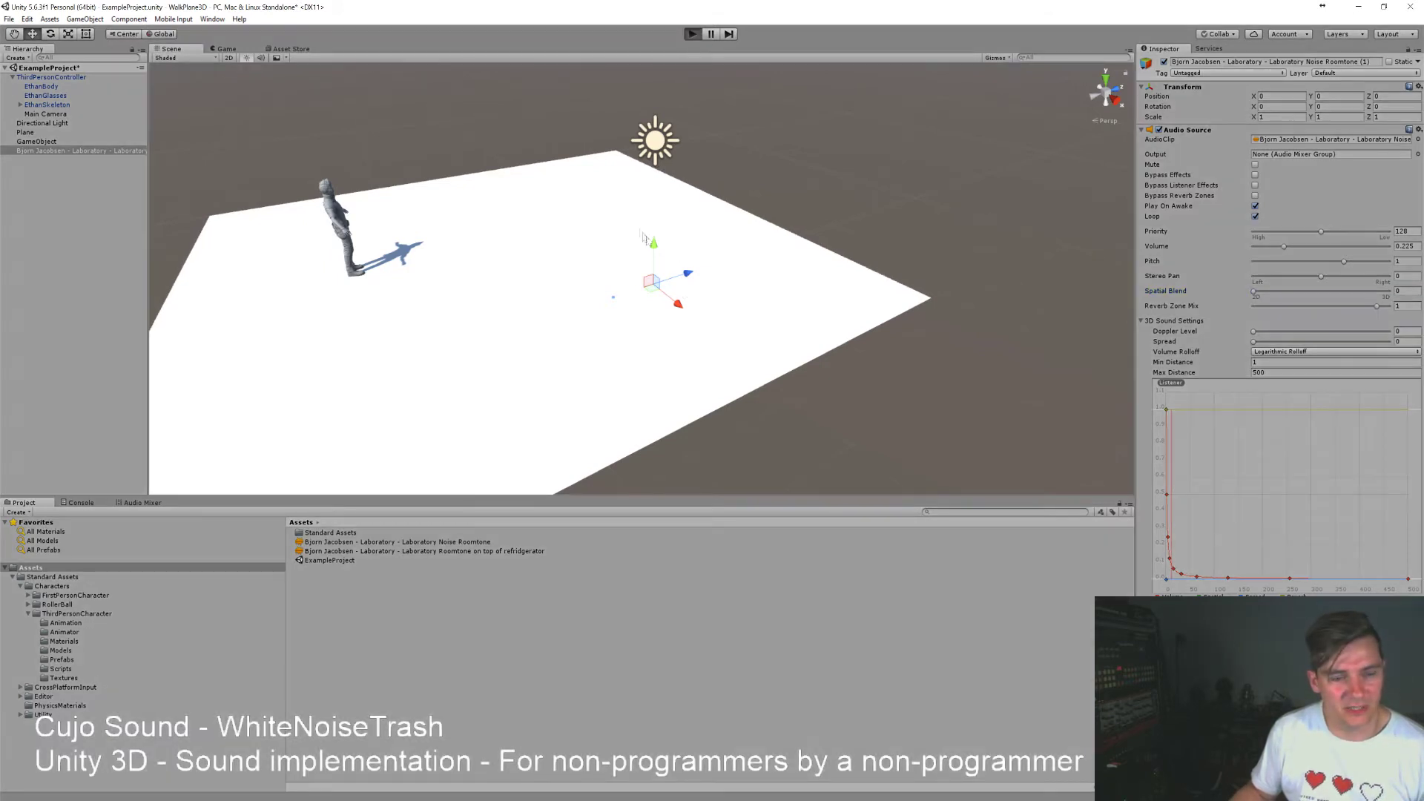
key(w)
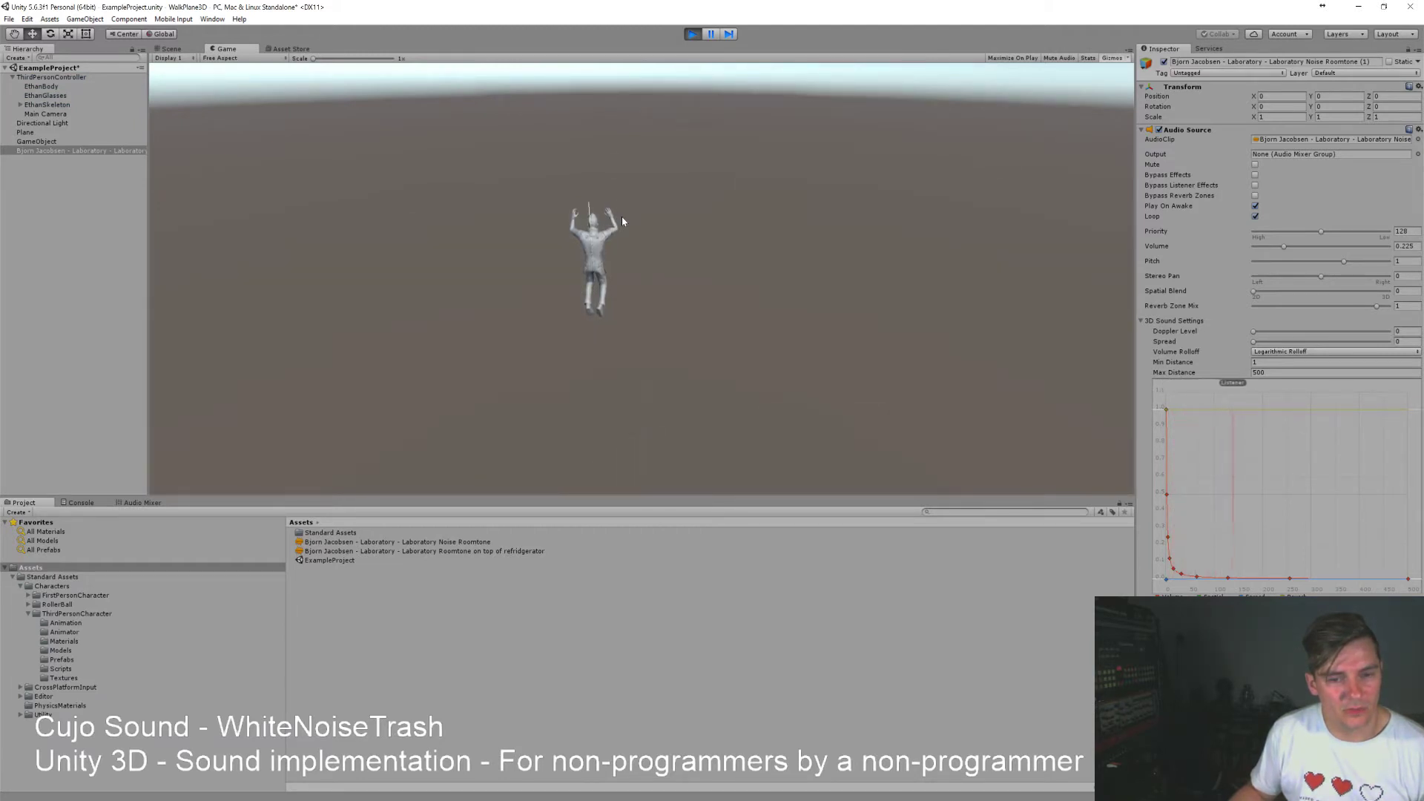
click(693, 34)
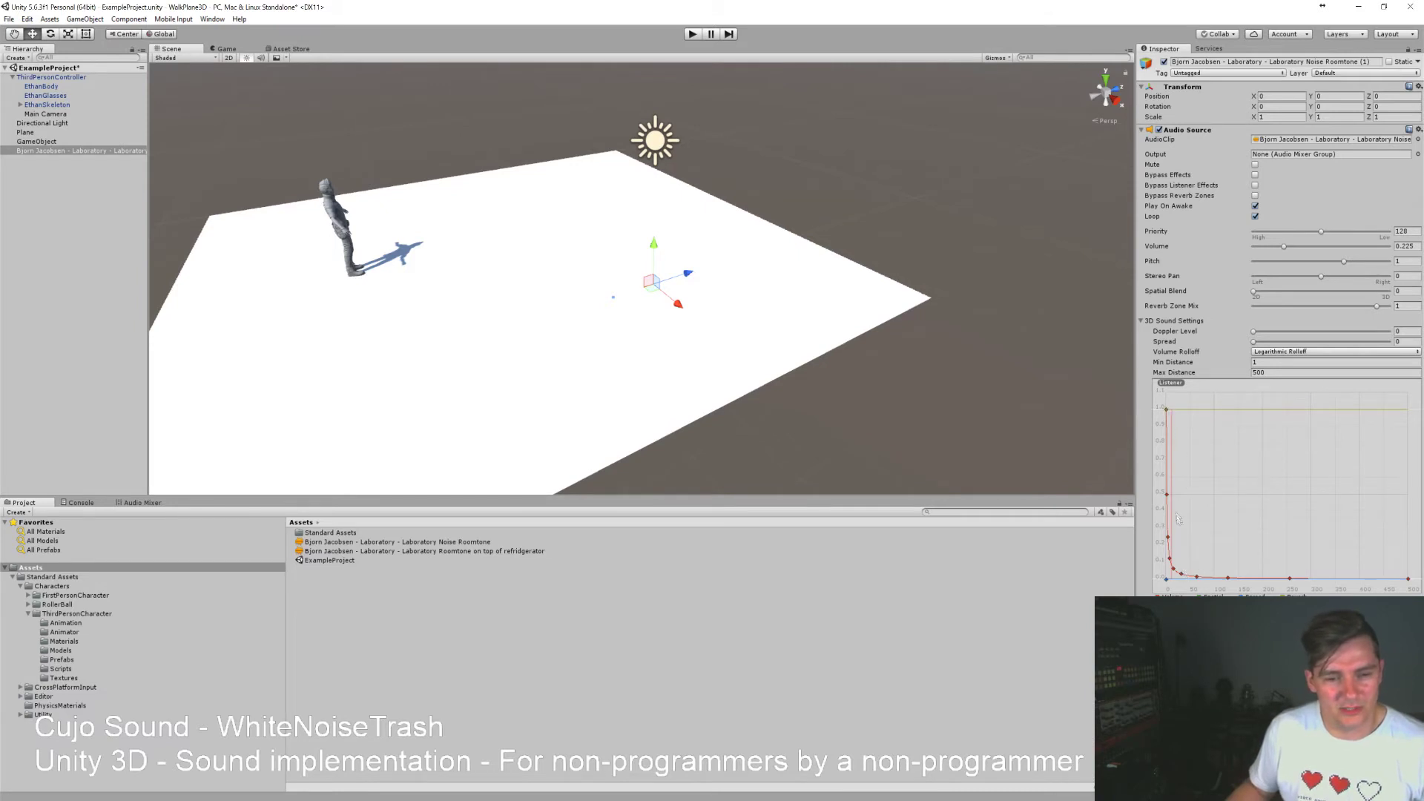
Reduce the roomtone source's volume rolloff curve to its first and last keys and make the first key Flat.
drag(1168, 496, 1196, 577)
click(1226, 579)
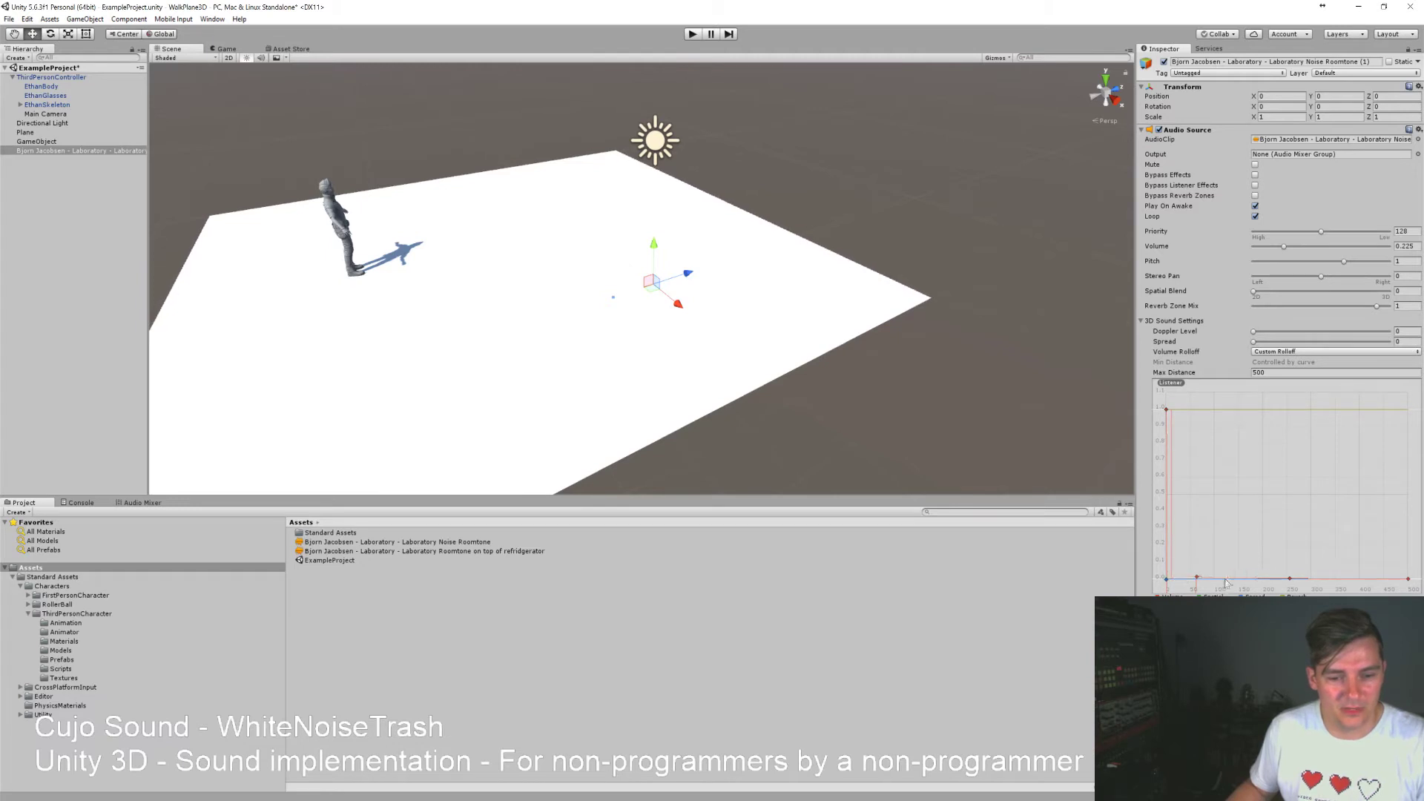
key(Delete)
click(1171, 600)
click(1171, 599)
click(1171, 600)
click(1290, 580)
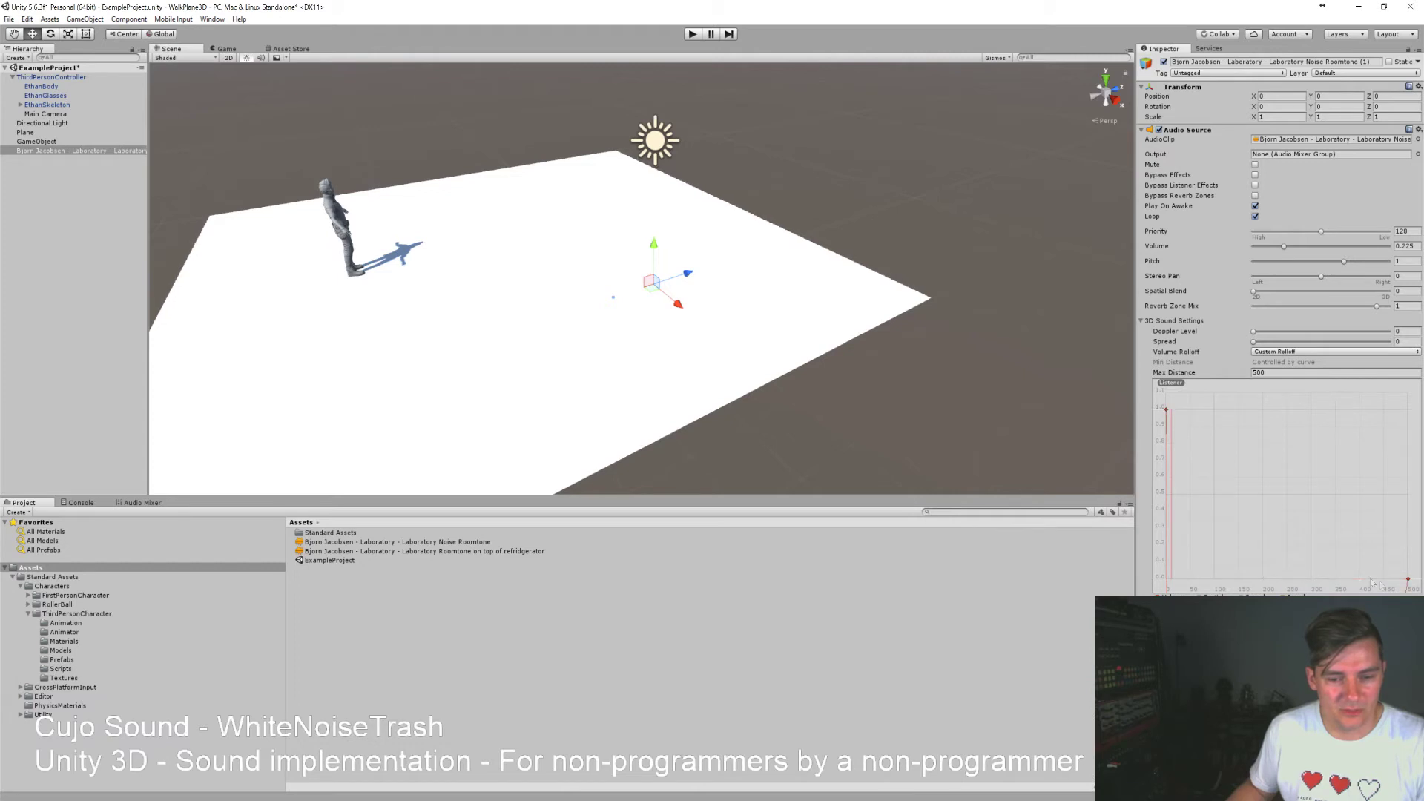
right_click(1168, 410)
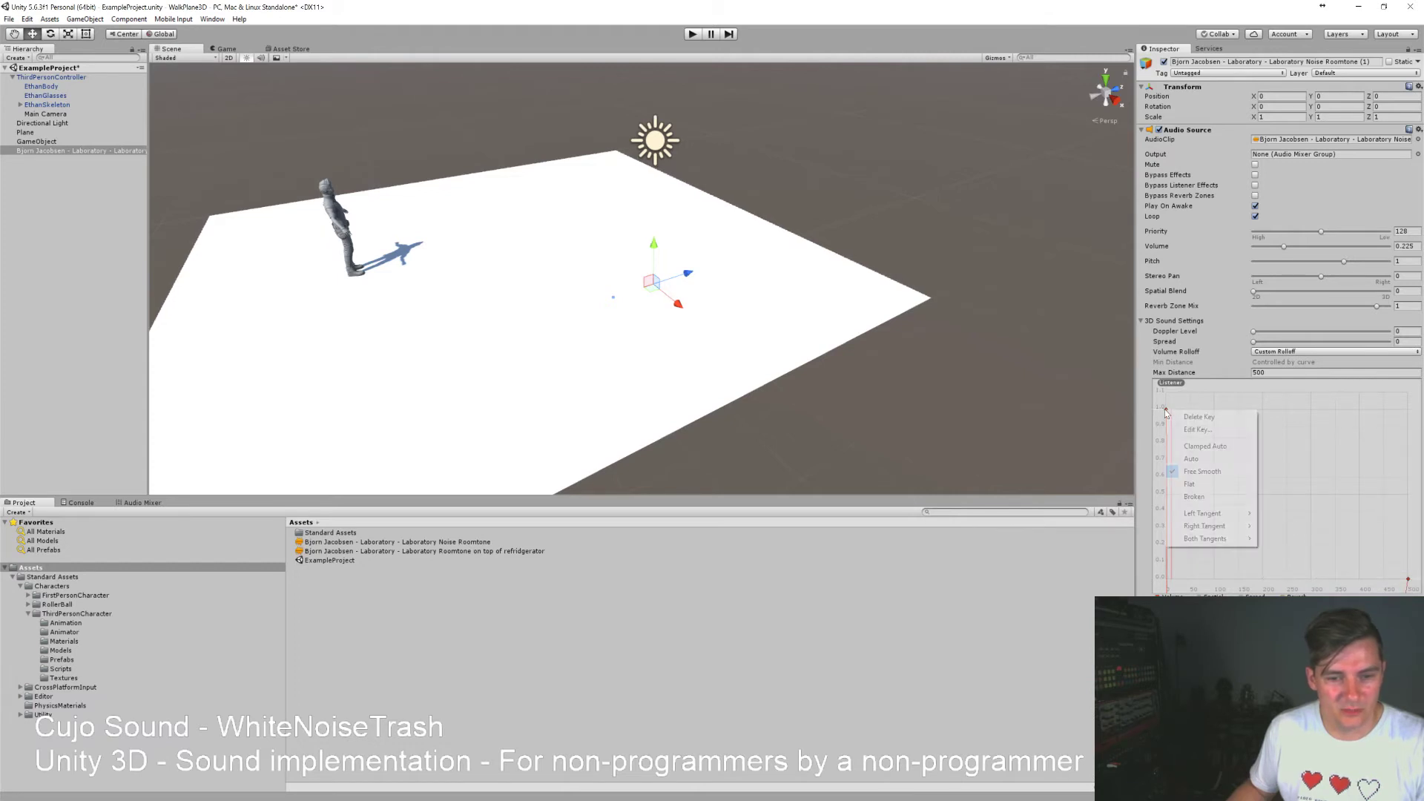
click(1196, 489)
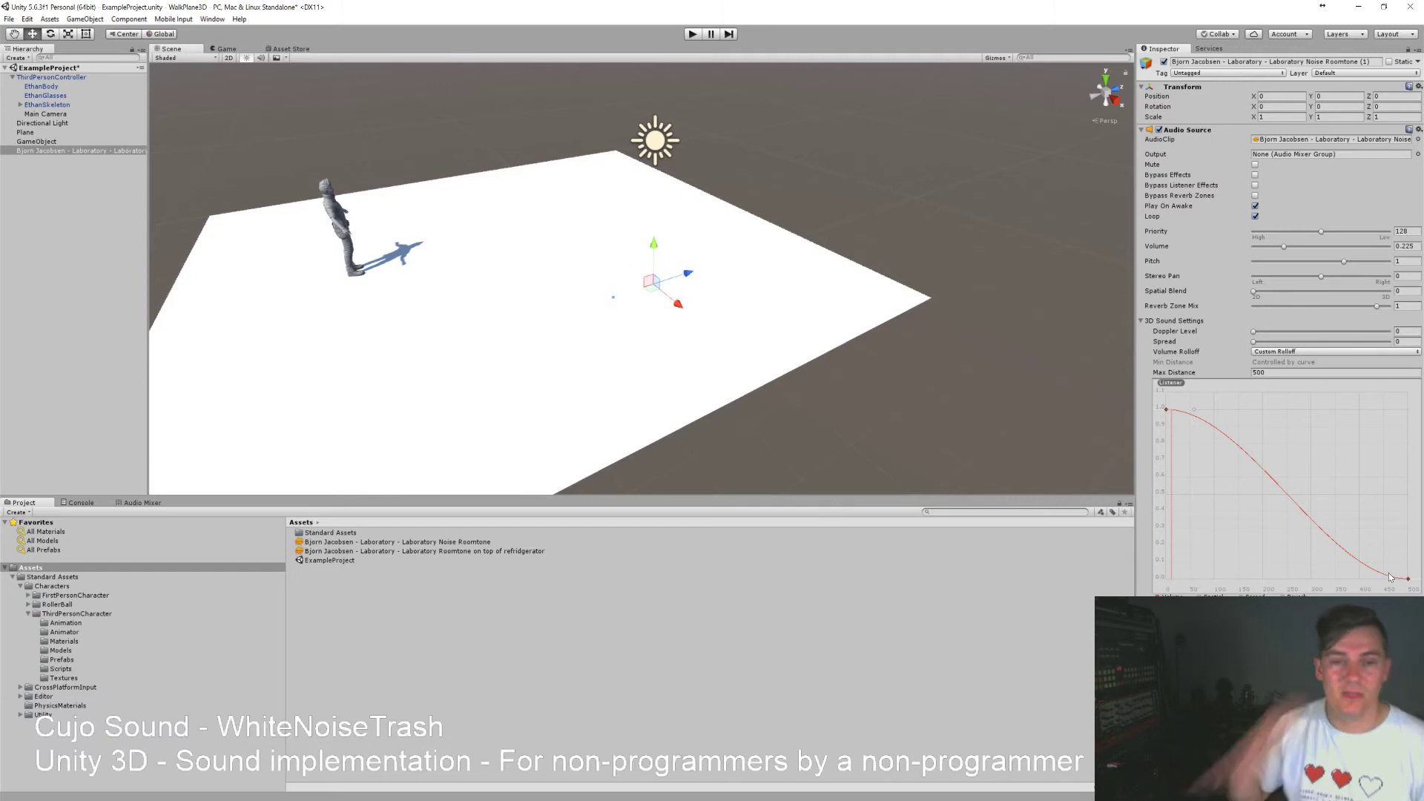
Set Spatial Blend to 1 and test the custom rolloff in play mode at Volume 1, moving the character away from the source.
drag(1255, 292, 1389, 292)
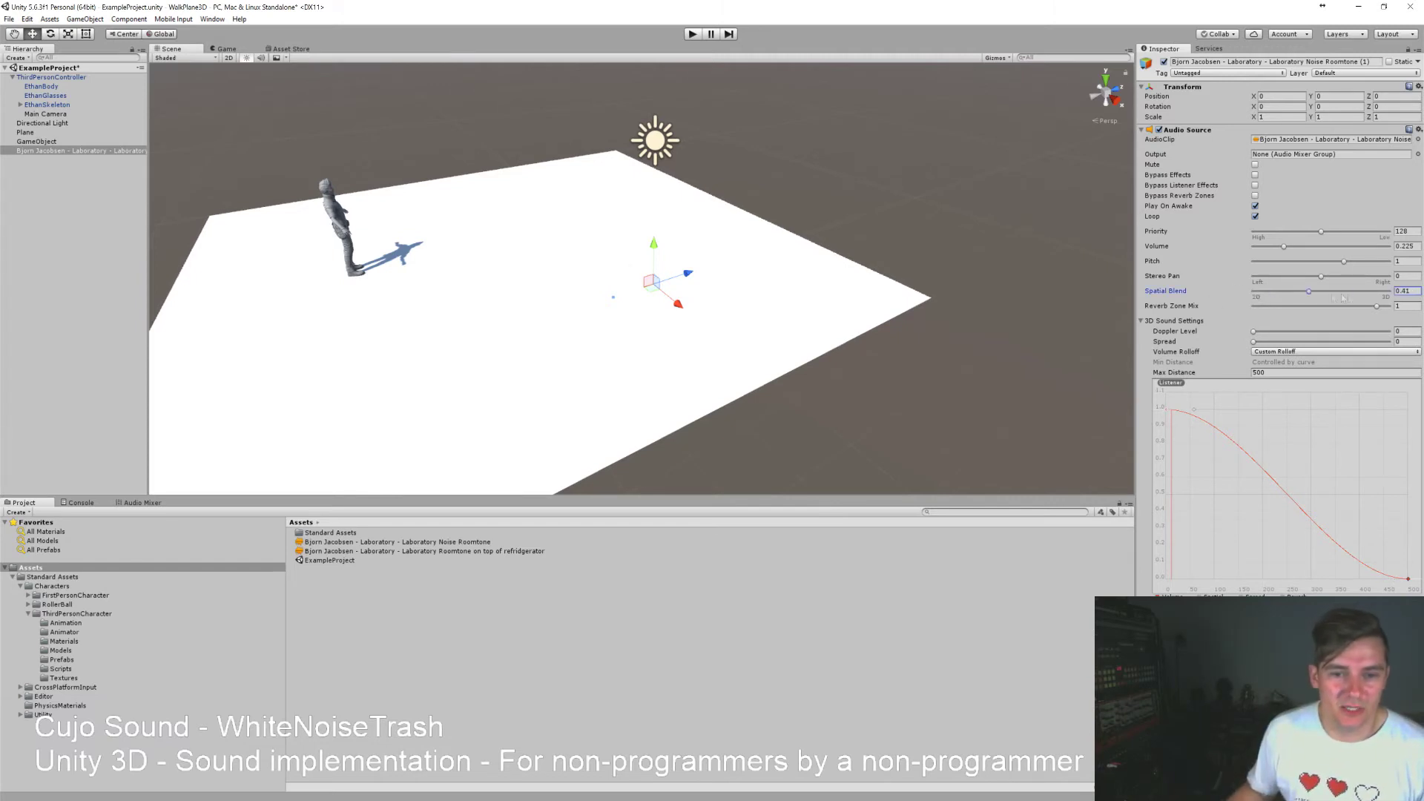
click(693, 34)
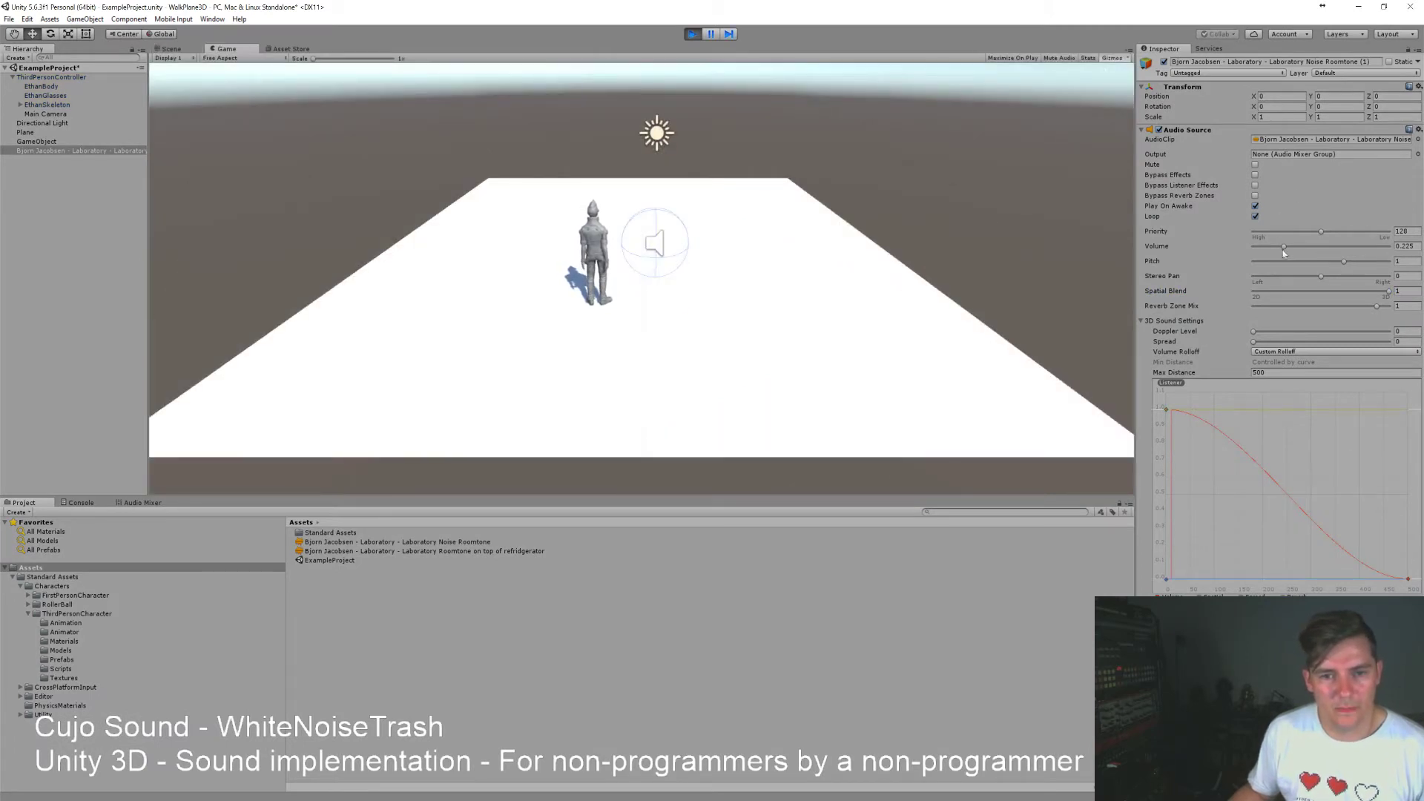
drag(1283, 246, 1391, 248)
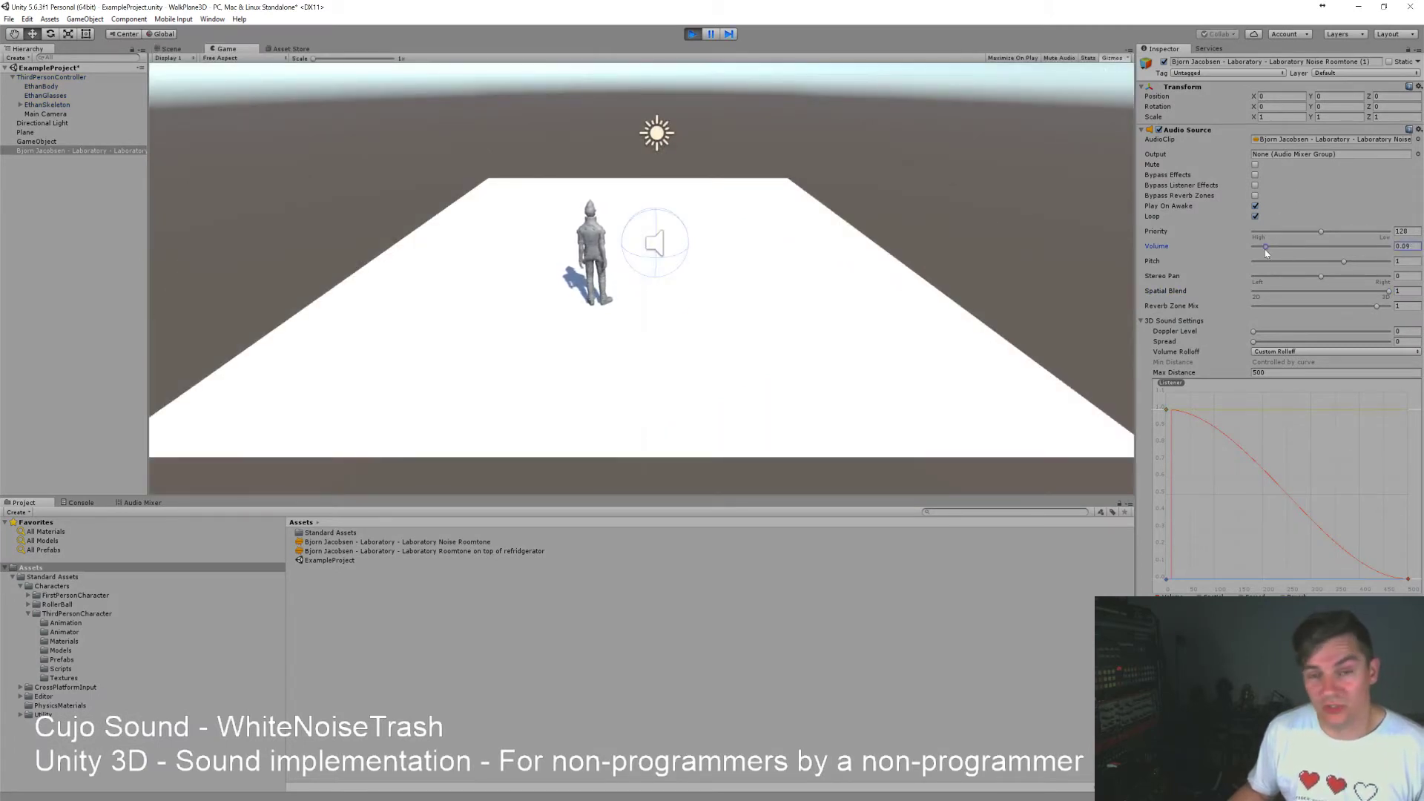
click(748, 319)
key(a)
key(w)
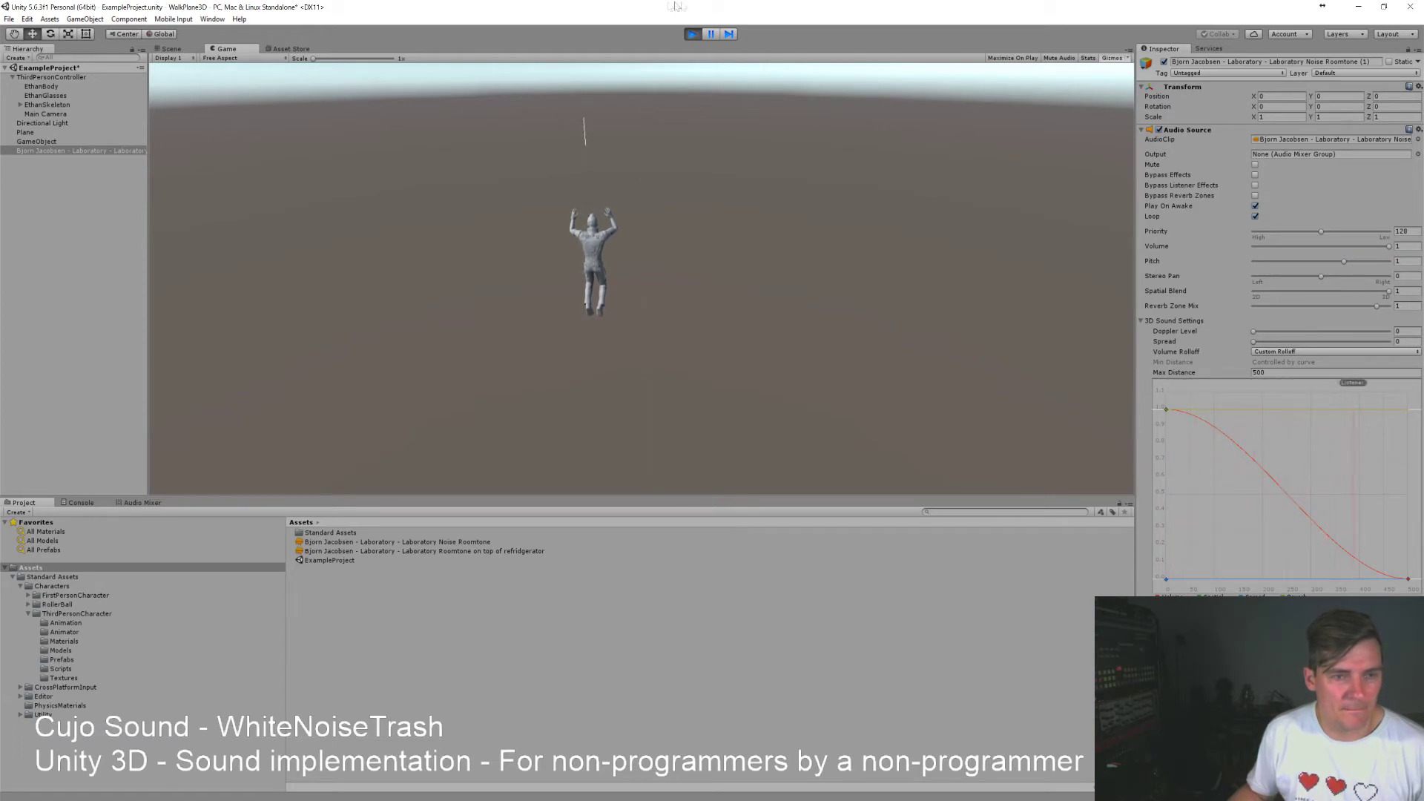
click(692, 35)
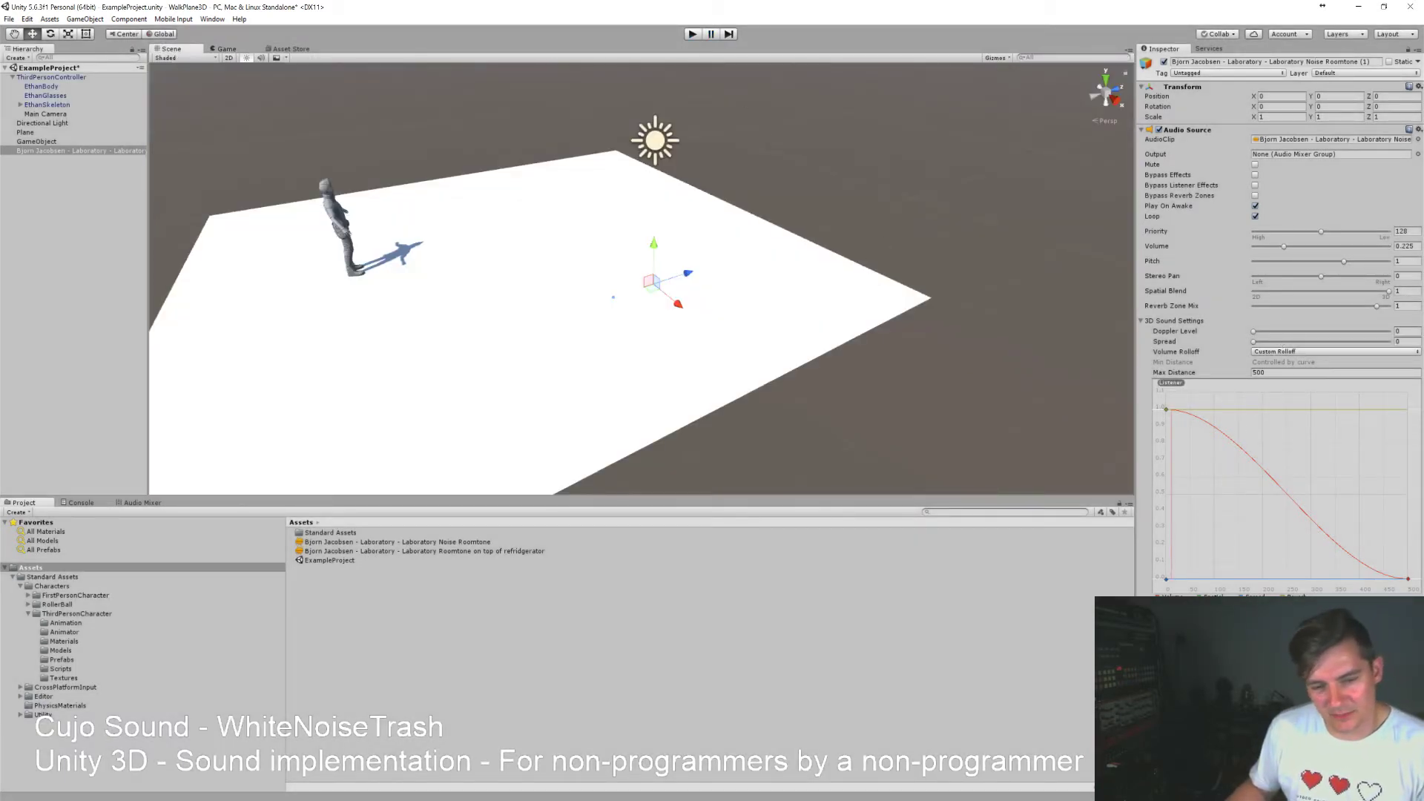
Set Max Distance to 100 and shape the Spatial Blend curve to hold 1 until about 30 and drop to 0 at about 40.
click(1270, 373)
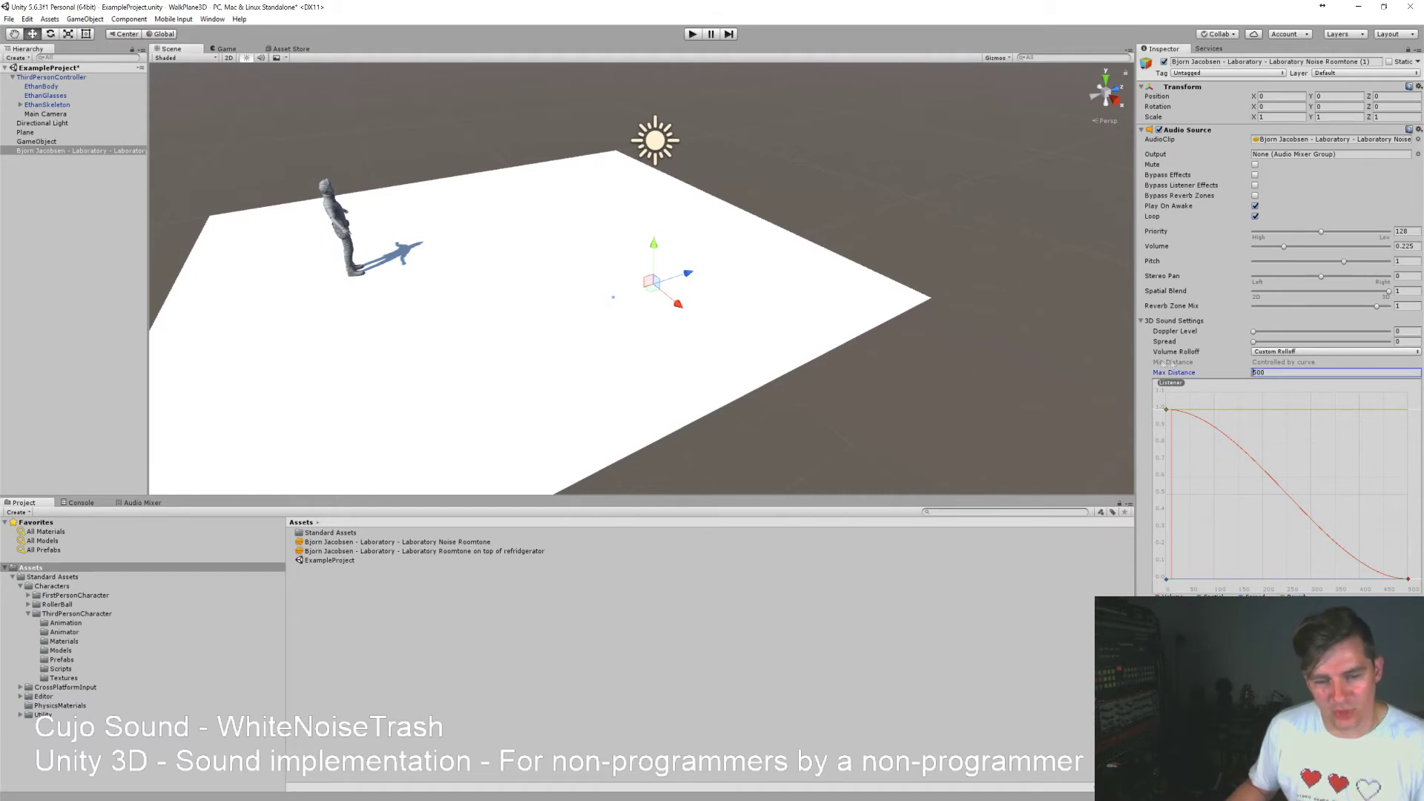
text(100)
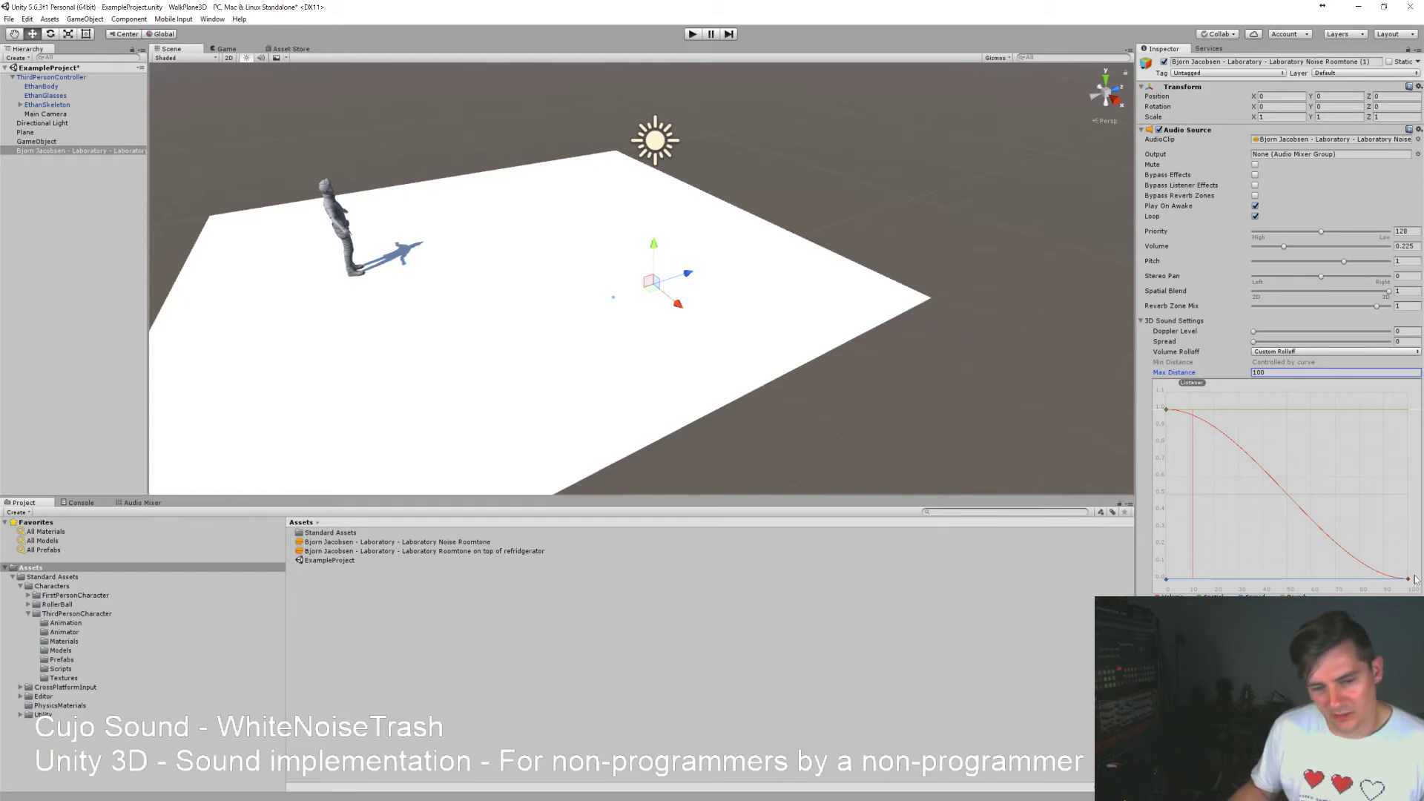
click(1213, 598)
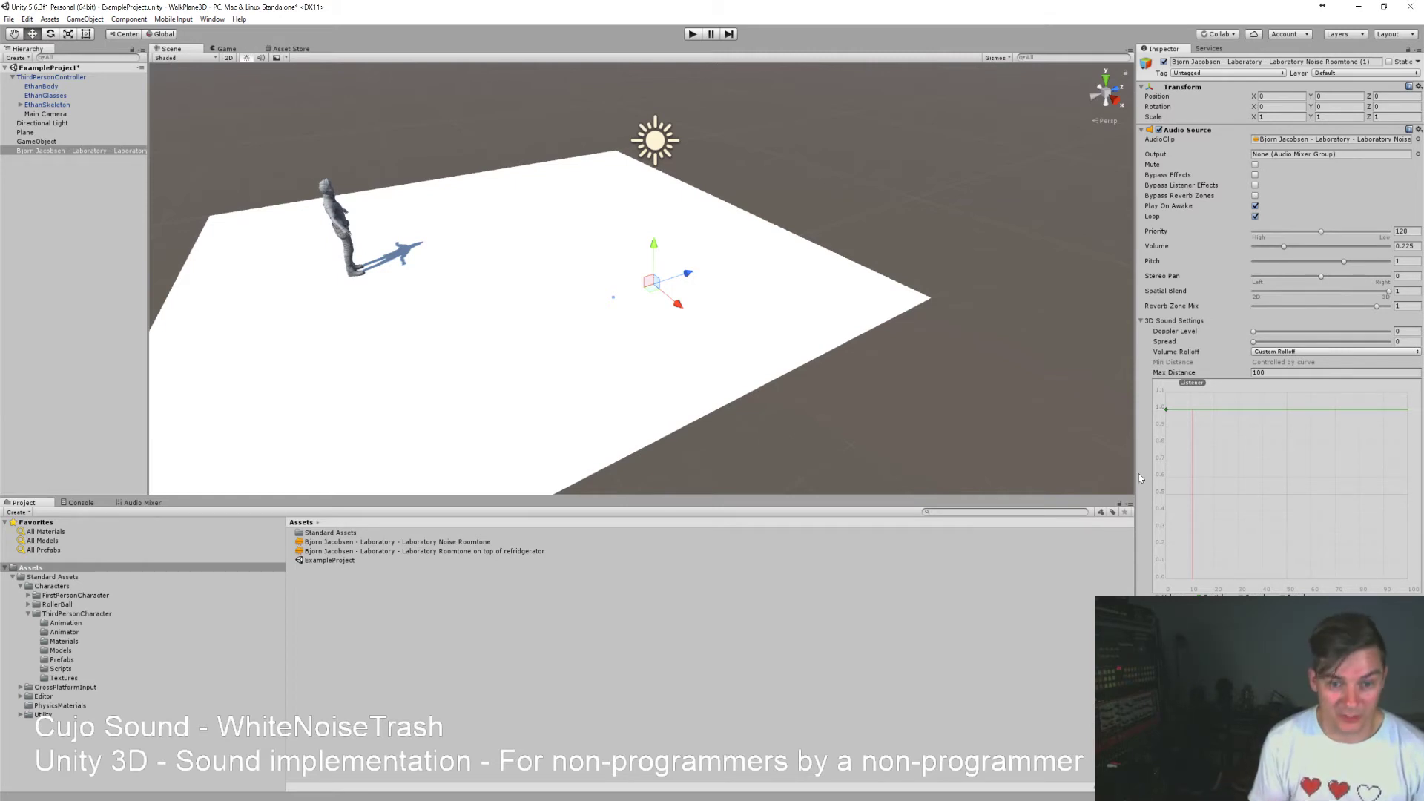
double_click(1238, 411)
double_click(1253, 411)
drag(1254, 411, 1270, 571)
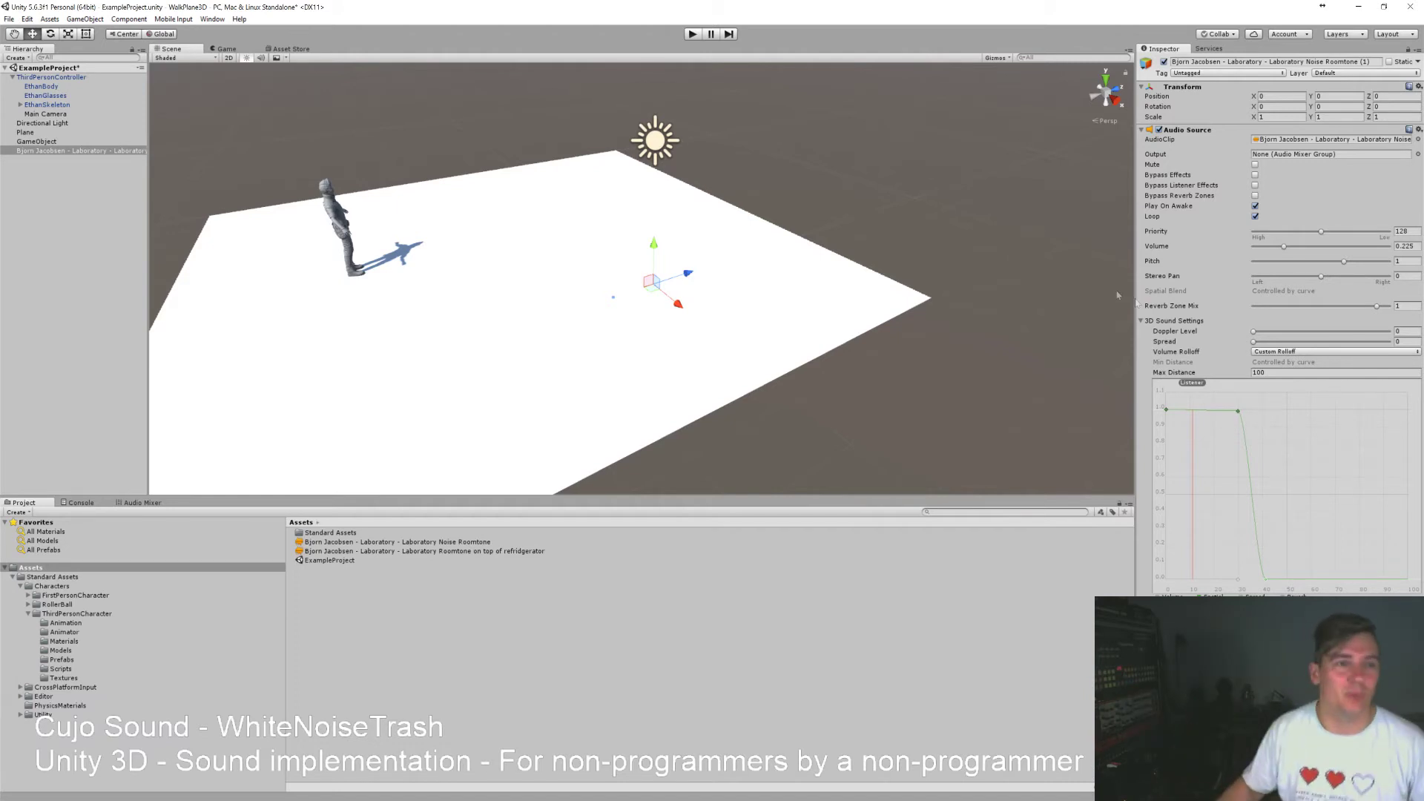
Play the scene and move the character around and away from the source to hear the Spatial Blend curve, and stop playing.
click(692, 33)
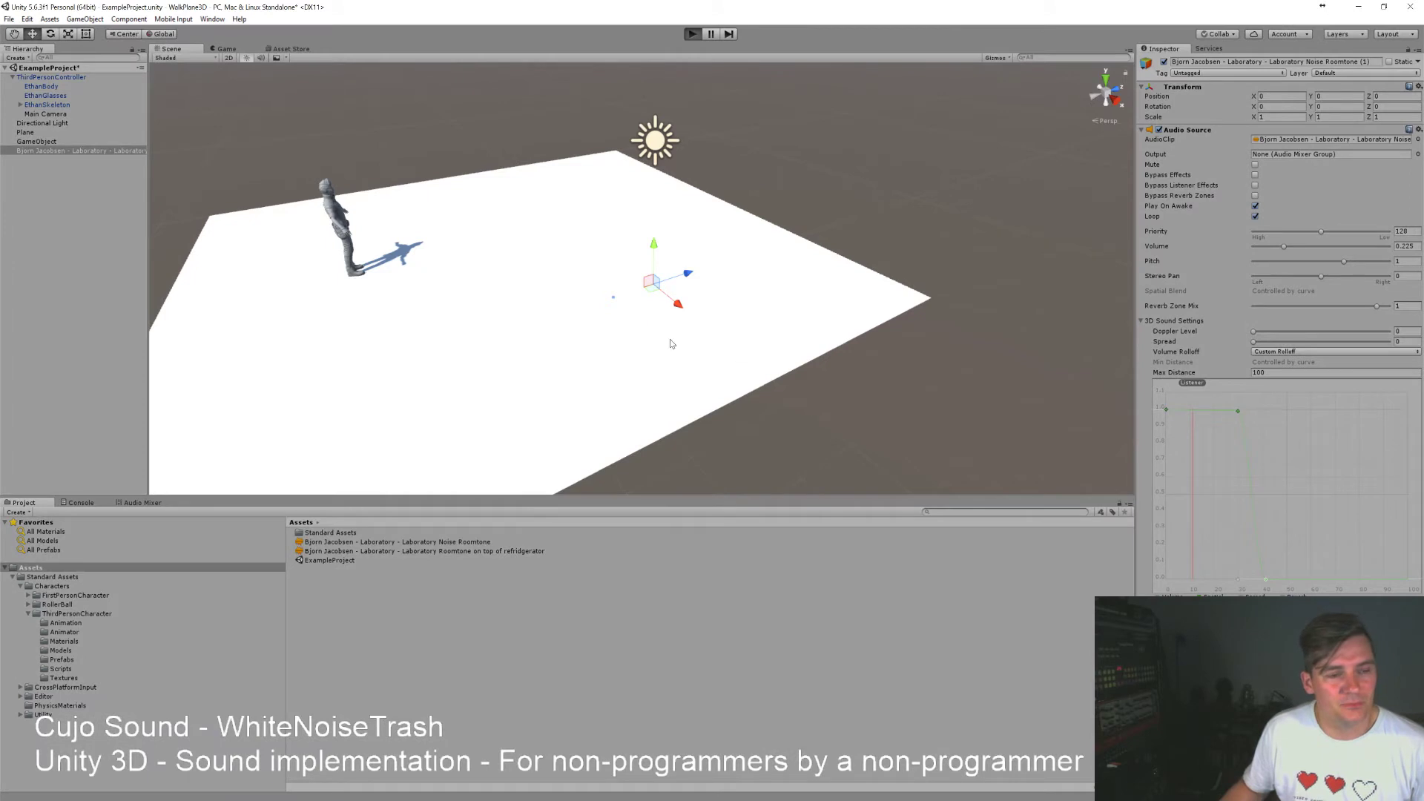
key(w)
key(a)
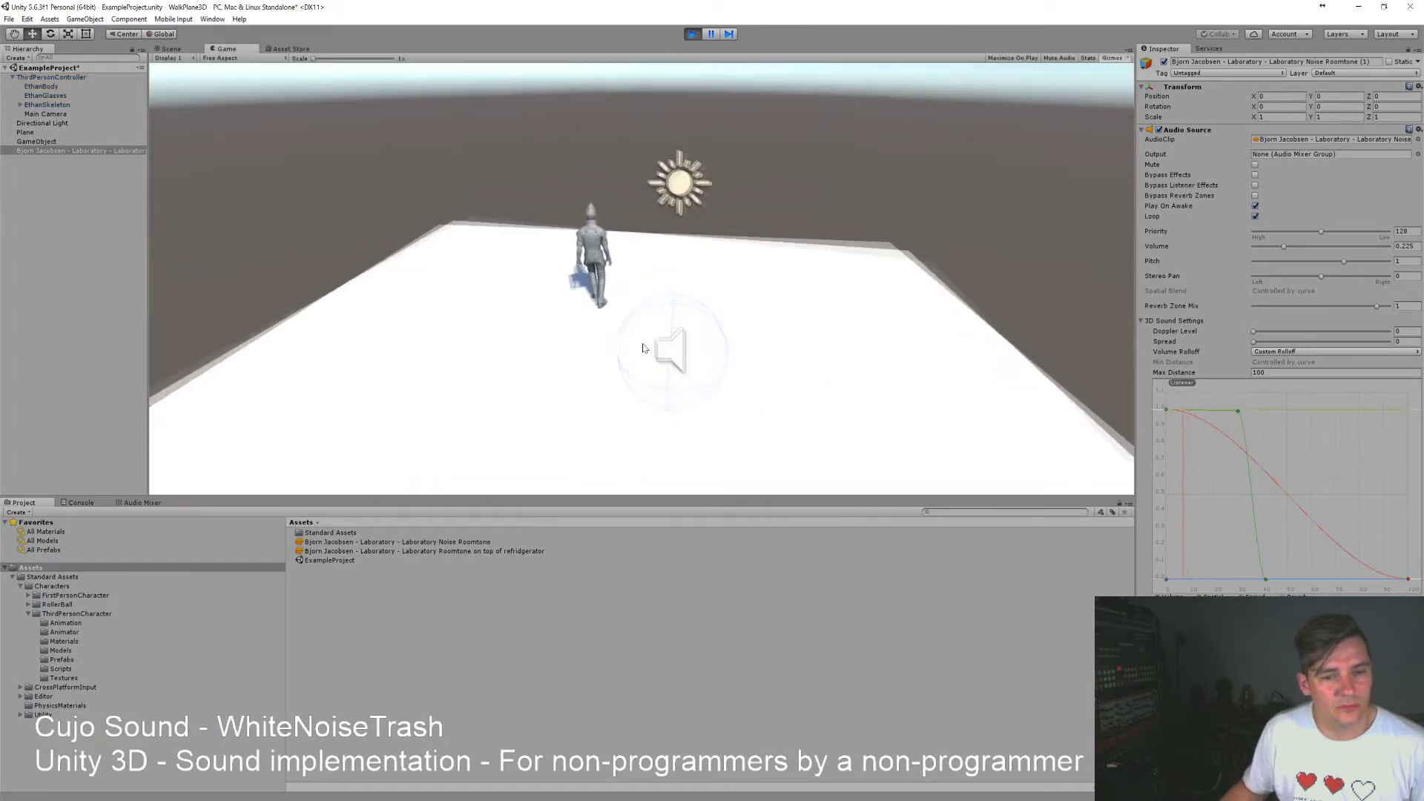
key(d)
key(w)
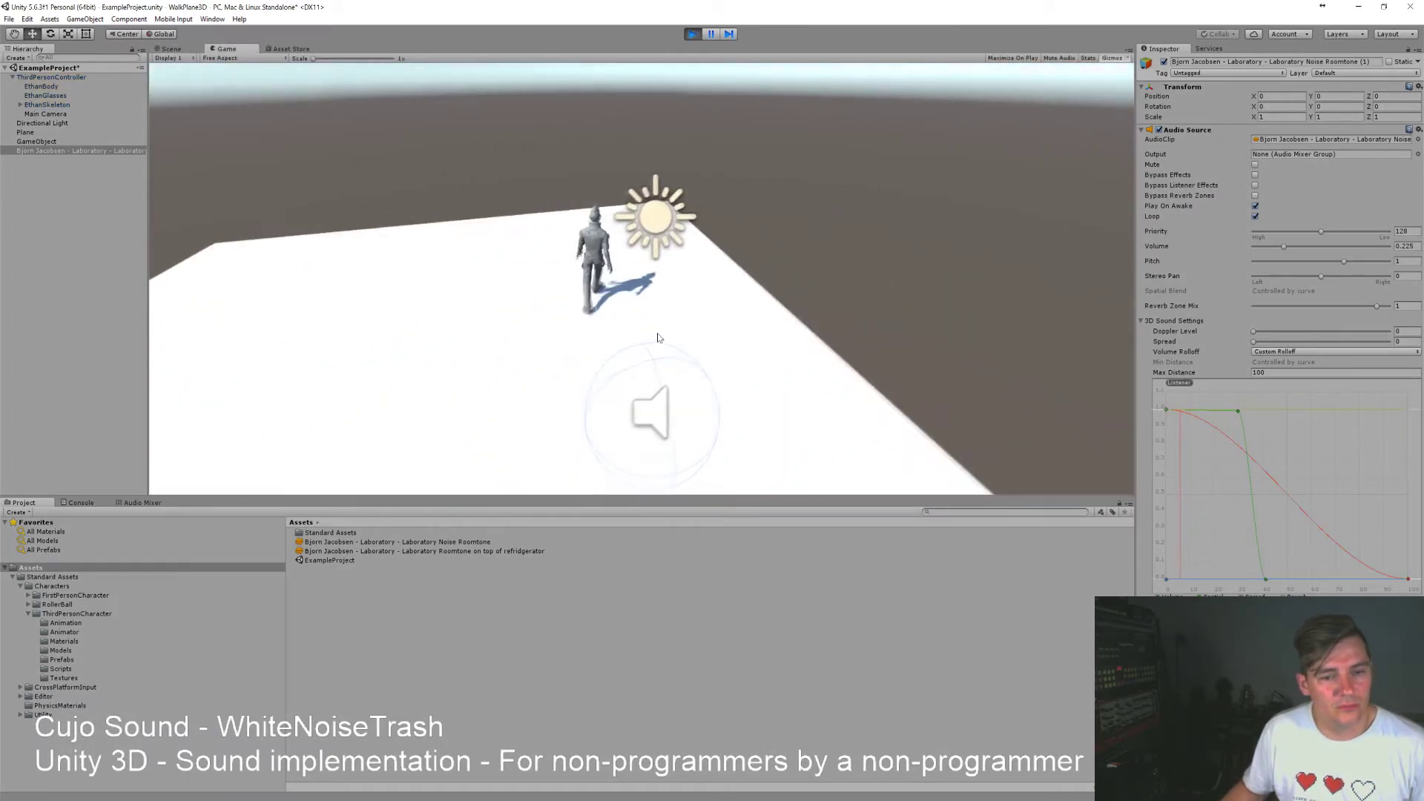
key(w)
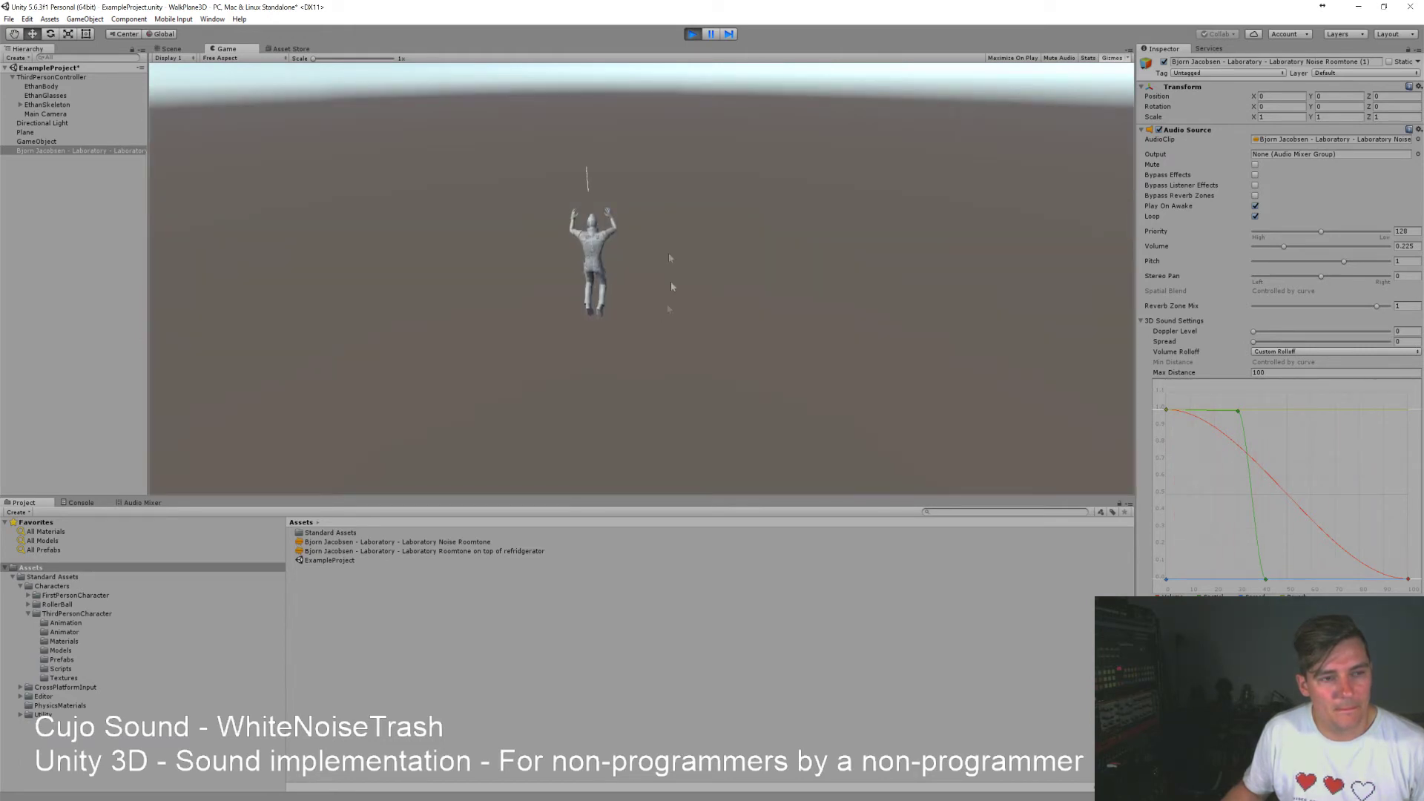
click(692, 35)
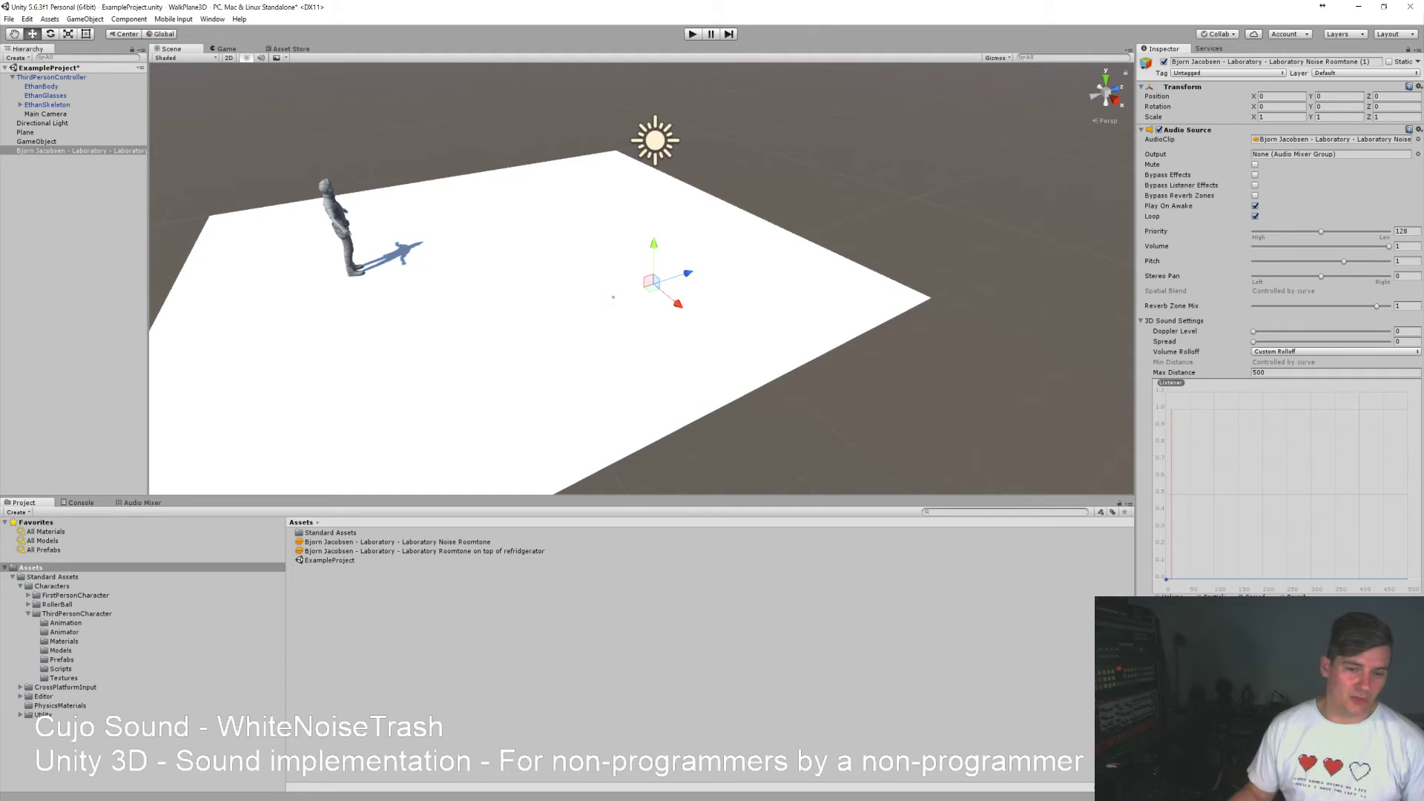
Isolate the Volume curve, and on the Spread curve add a key at about 100 and raise its starting key.
click(1172, 598)
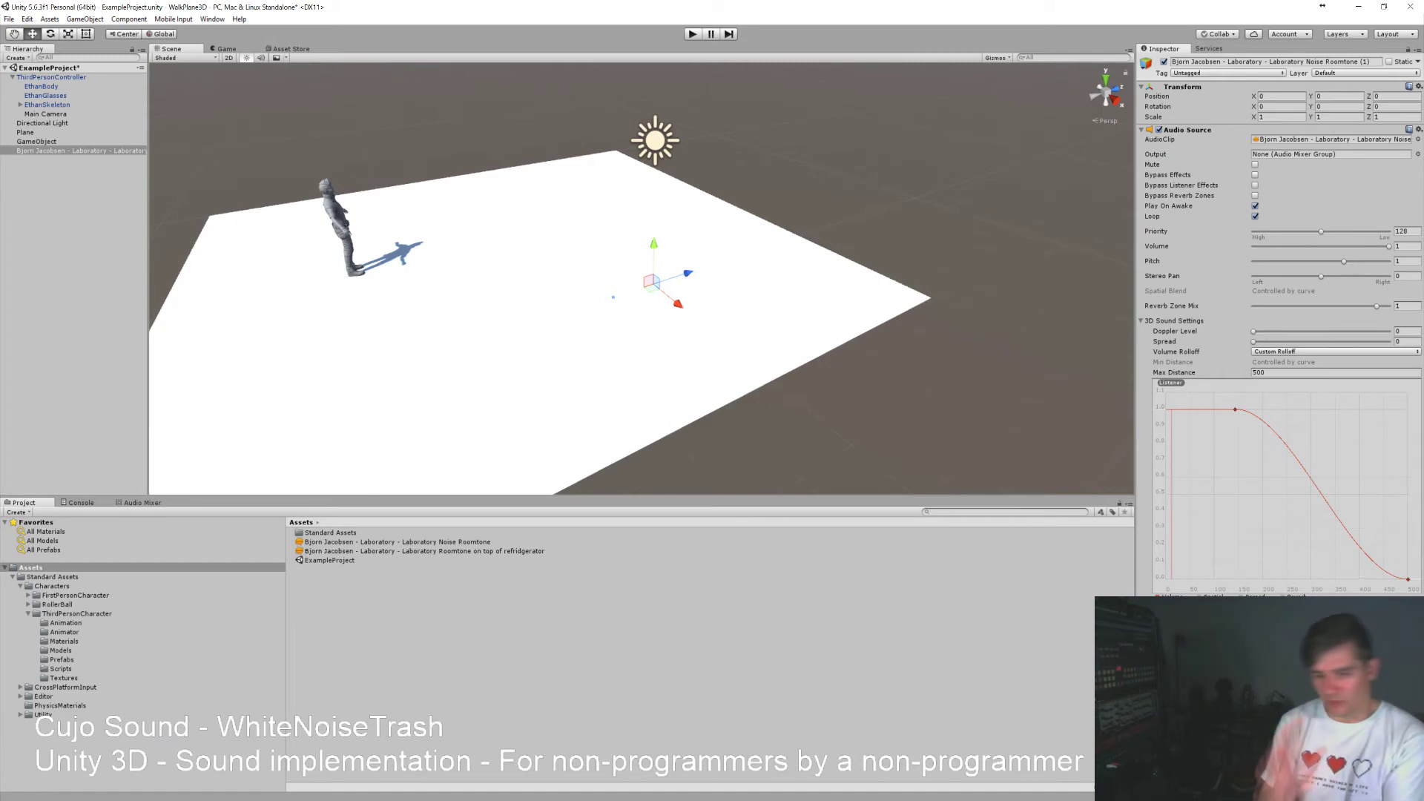
click(1253, 598)
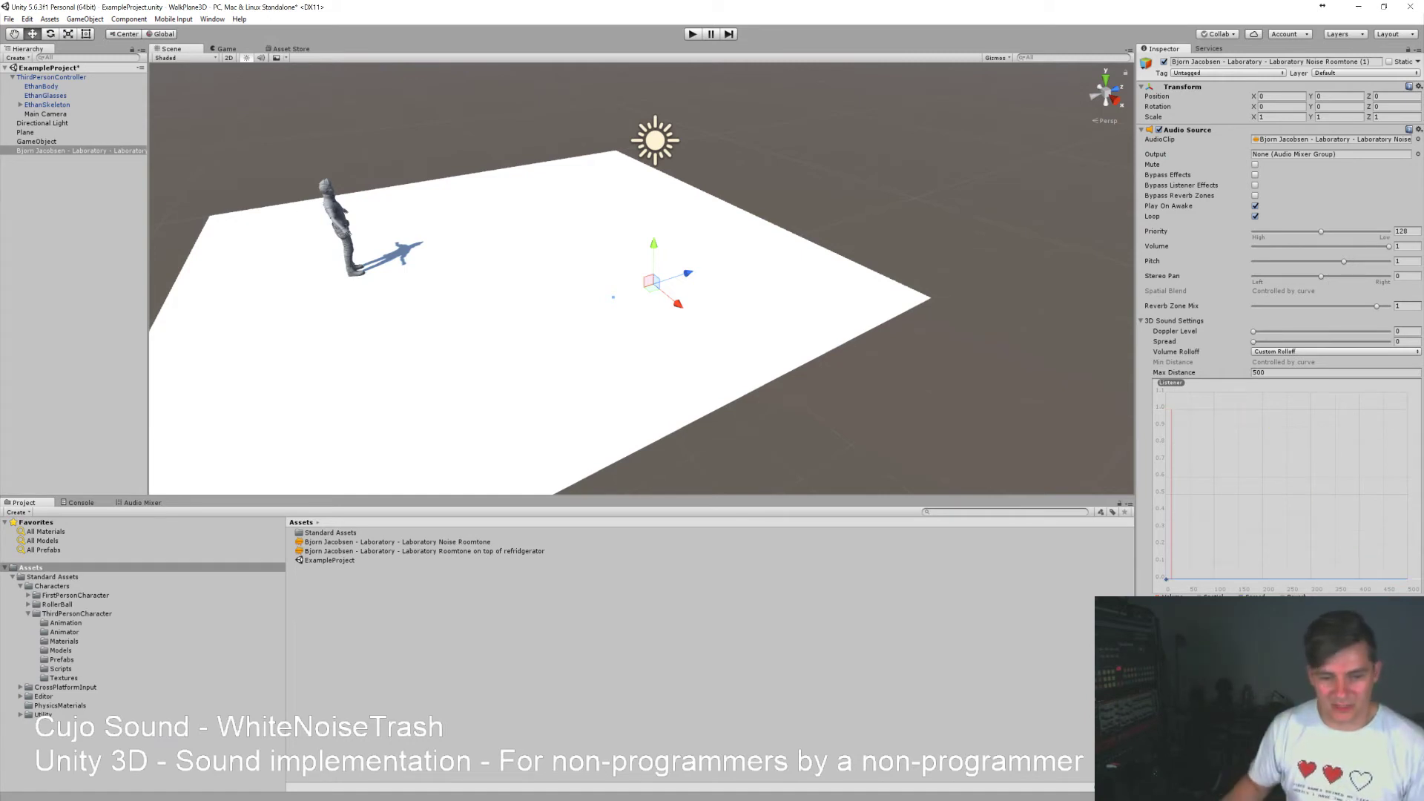
double_click(1214, 580)
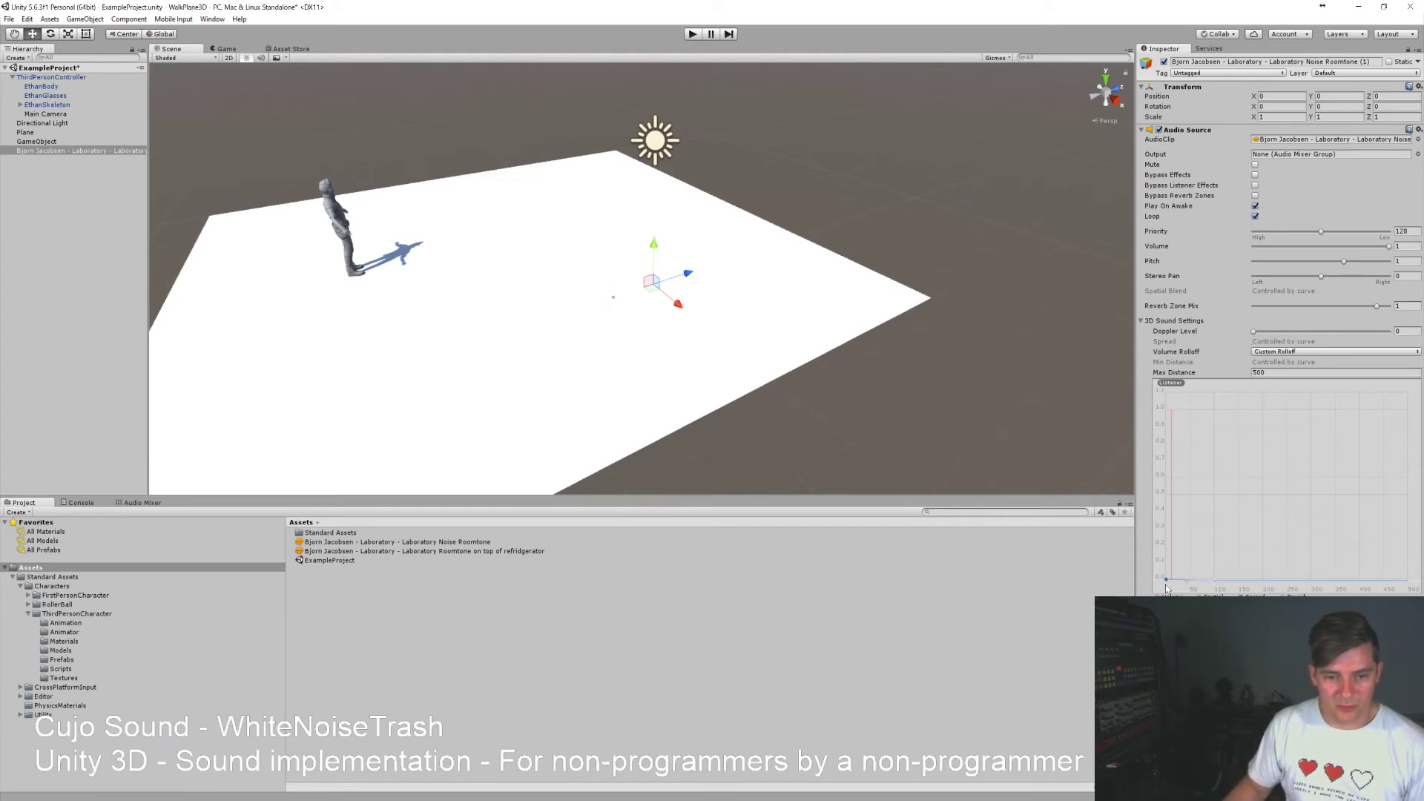
drag(1169, 583, 1198, 410)
drag(1216, 582, 1215, 582)
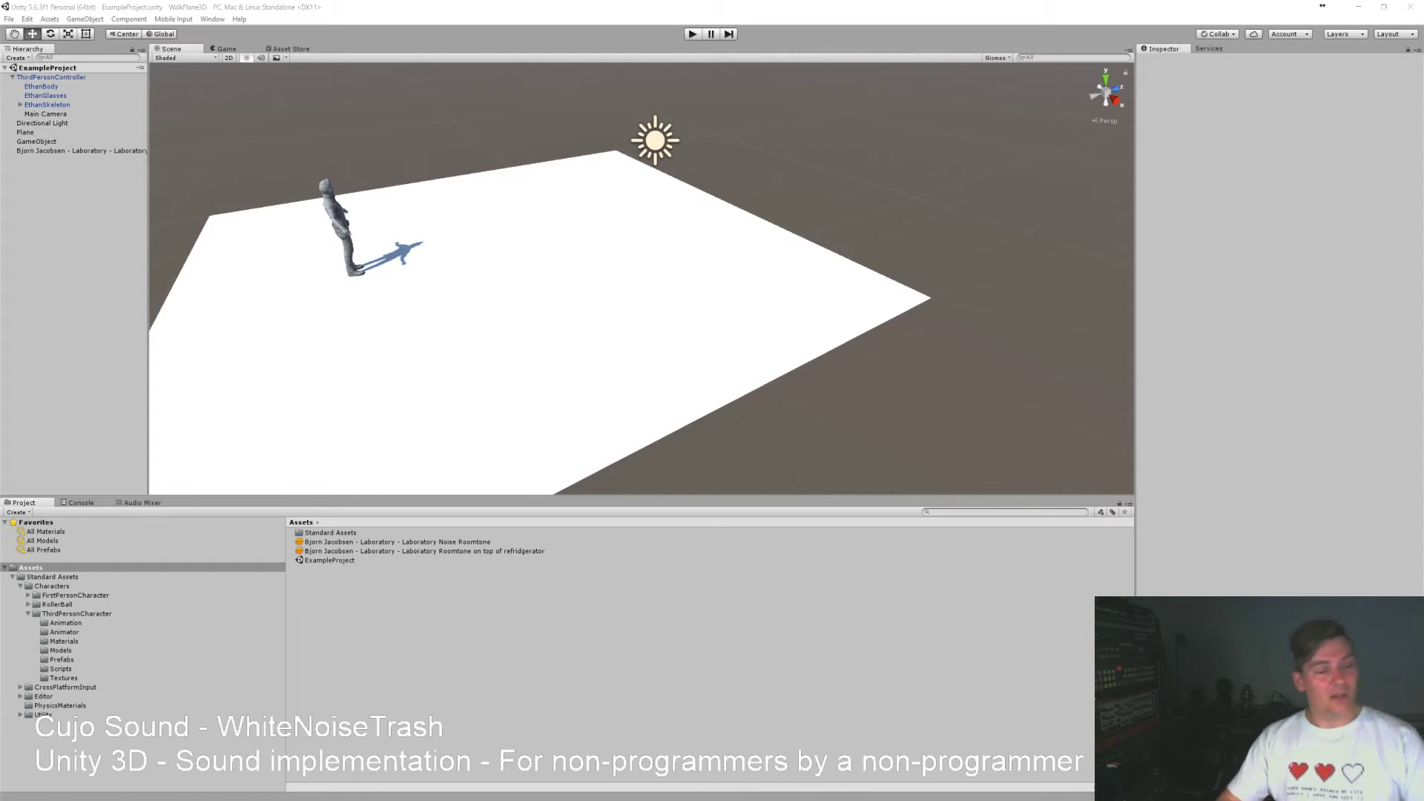
Turn off Play On Awake for the roomtone source and set its Spatial Blend to 0.
right_drag(466, 279, 426, 296)
key(w)
alt+drag(440, 293, 472, 305)
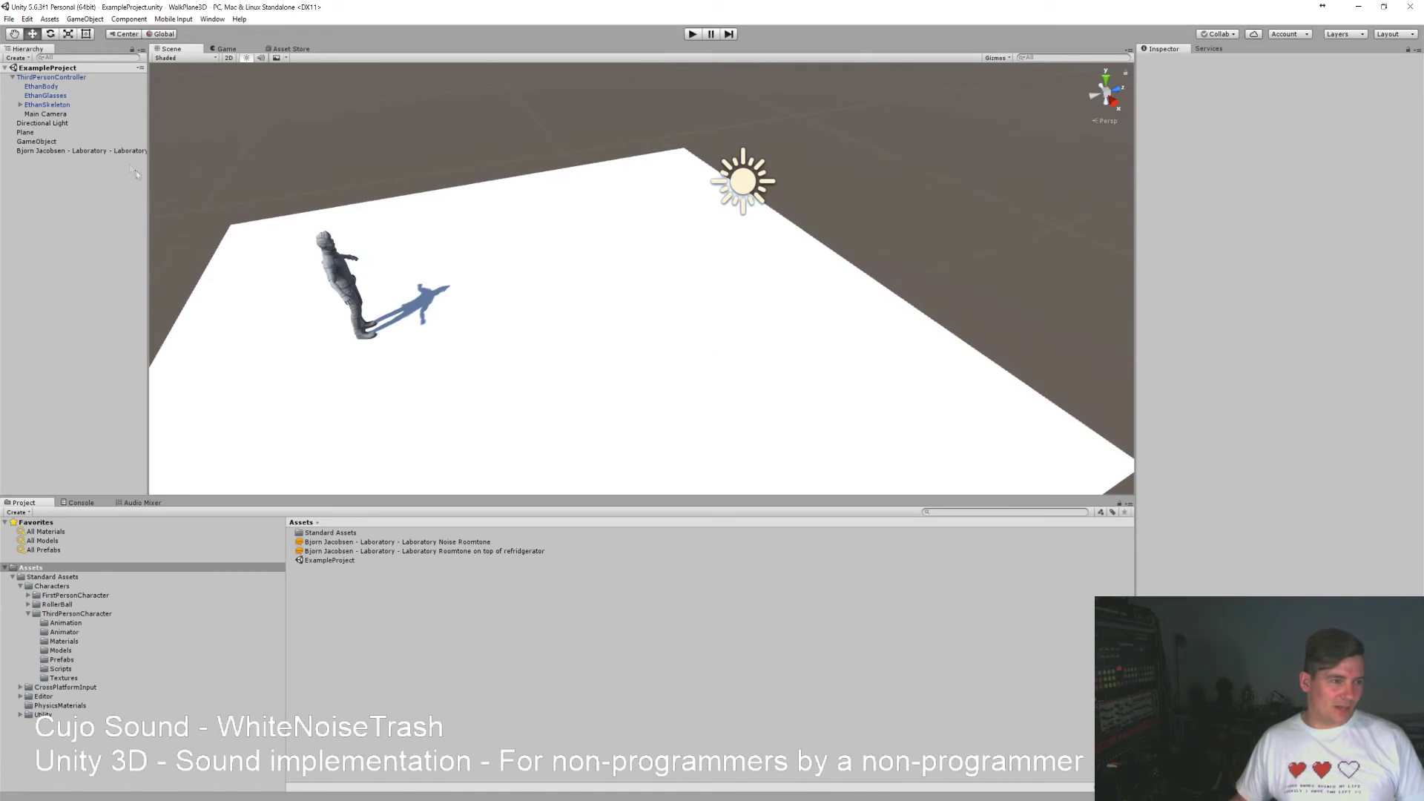
click(104, 152)
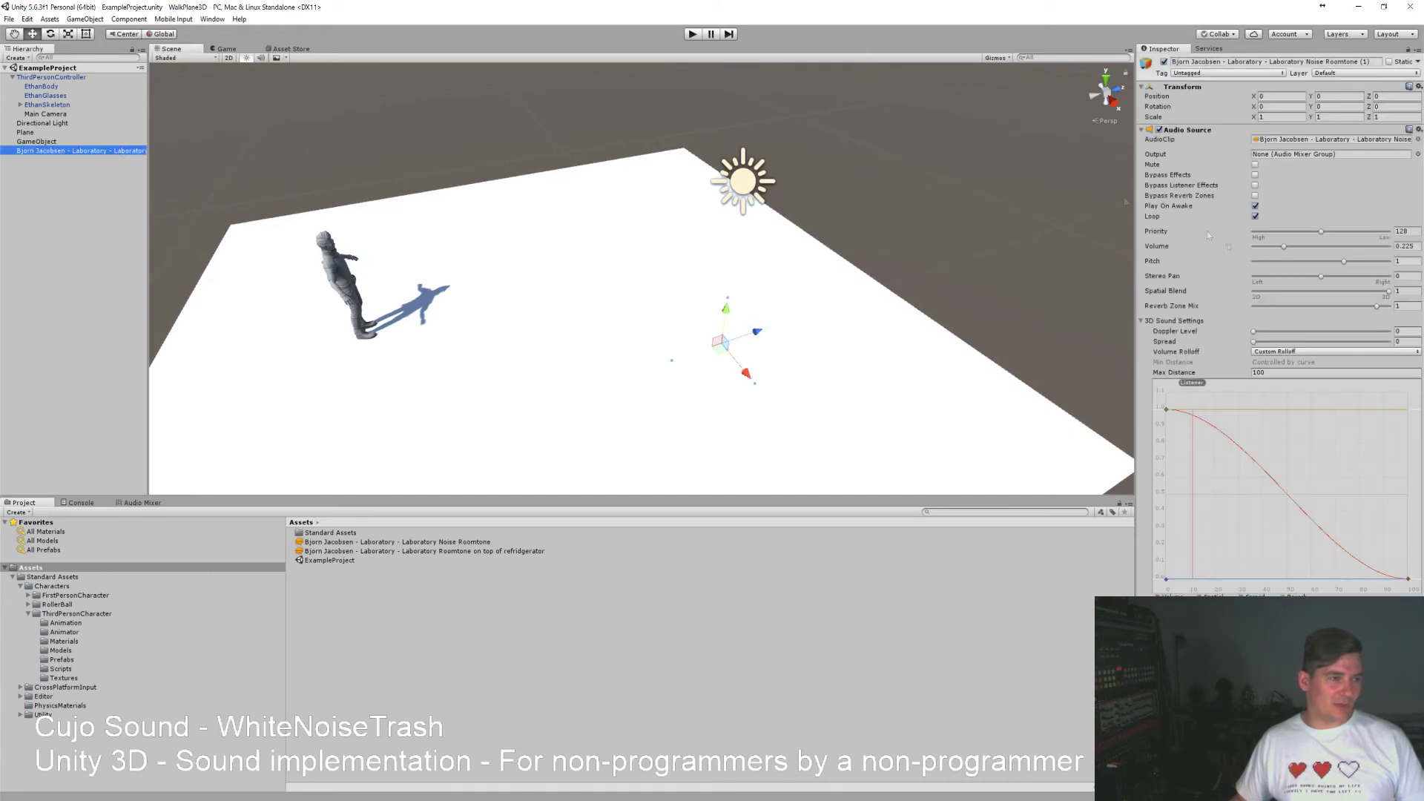
click(1255, 207)
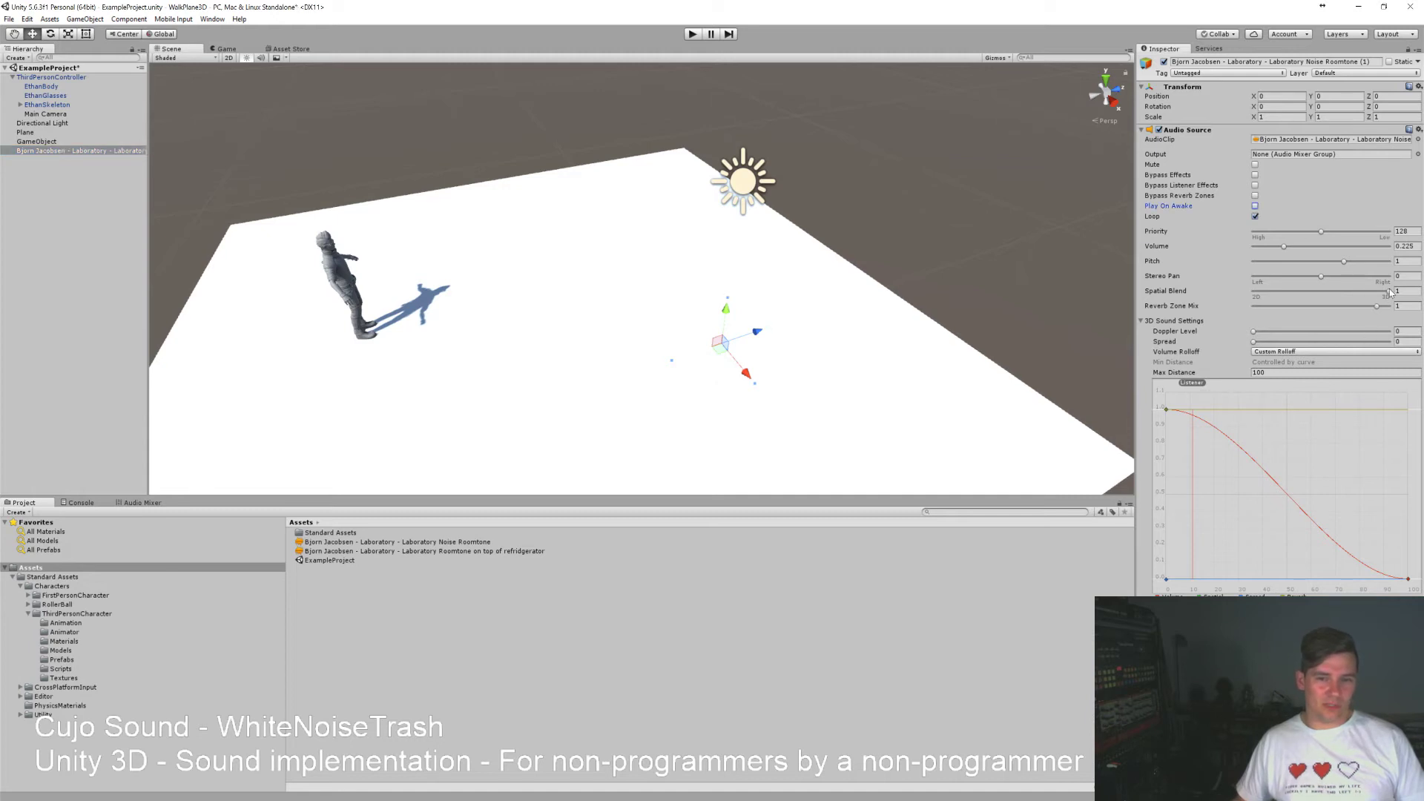
drag(1389, 293, 1227, 291)
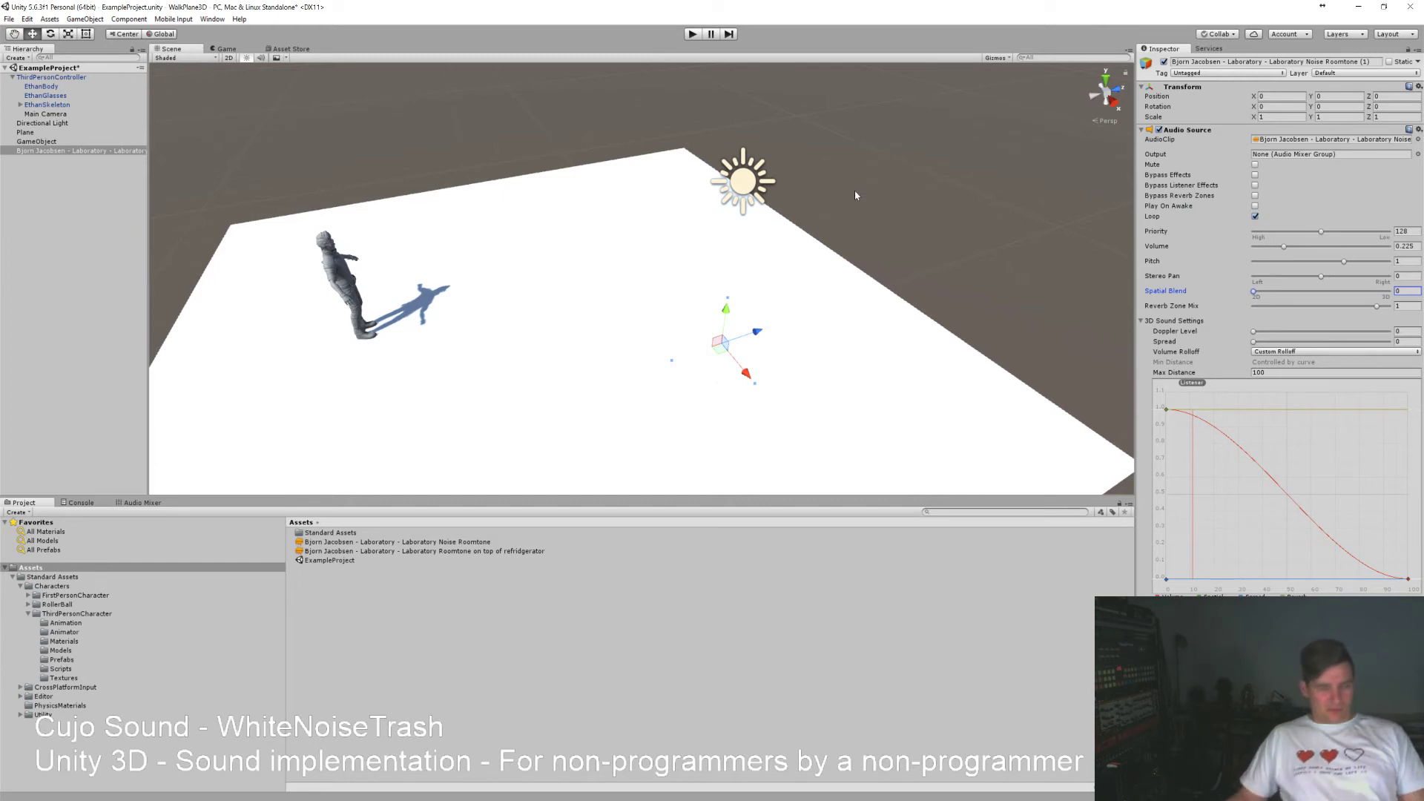
Create an empty game object at the top level of the hierarchy and name it AudioColliderTrigger.
click(92, 206)
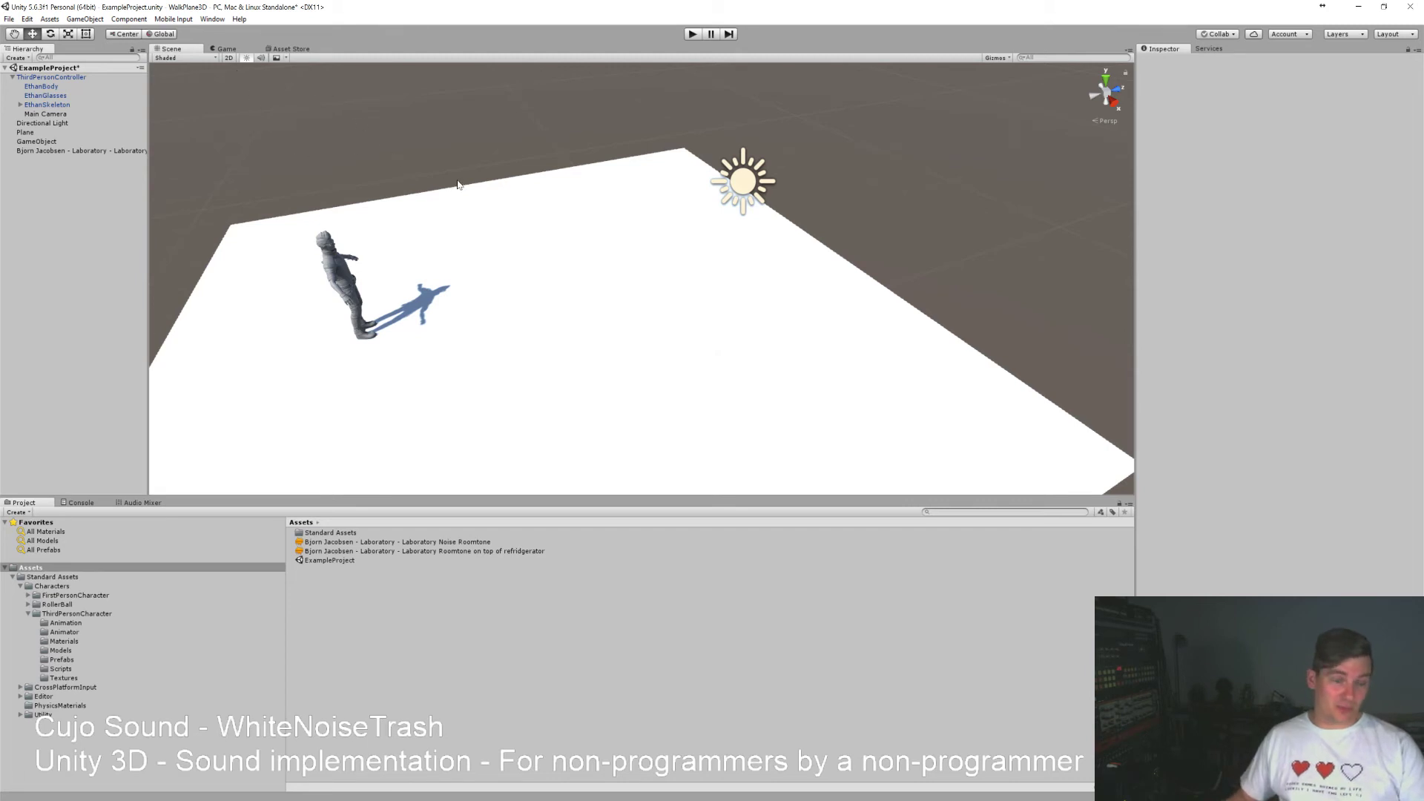
right_click(24, 181)
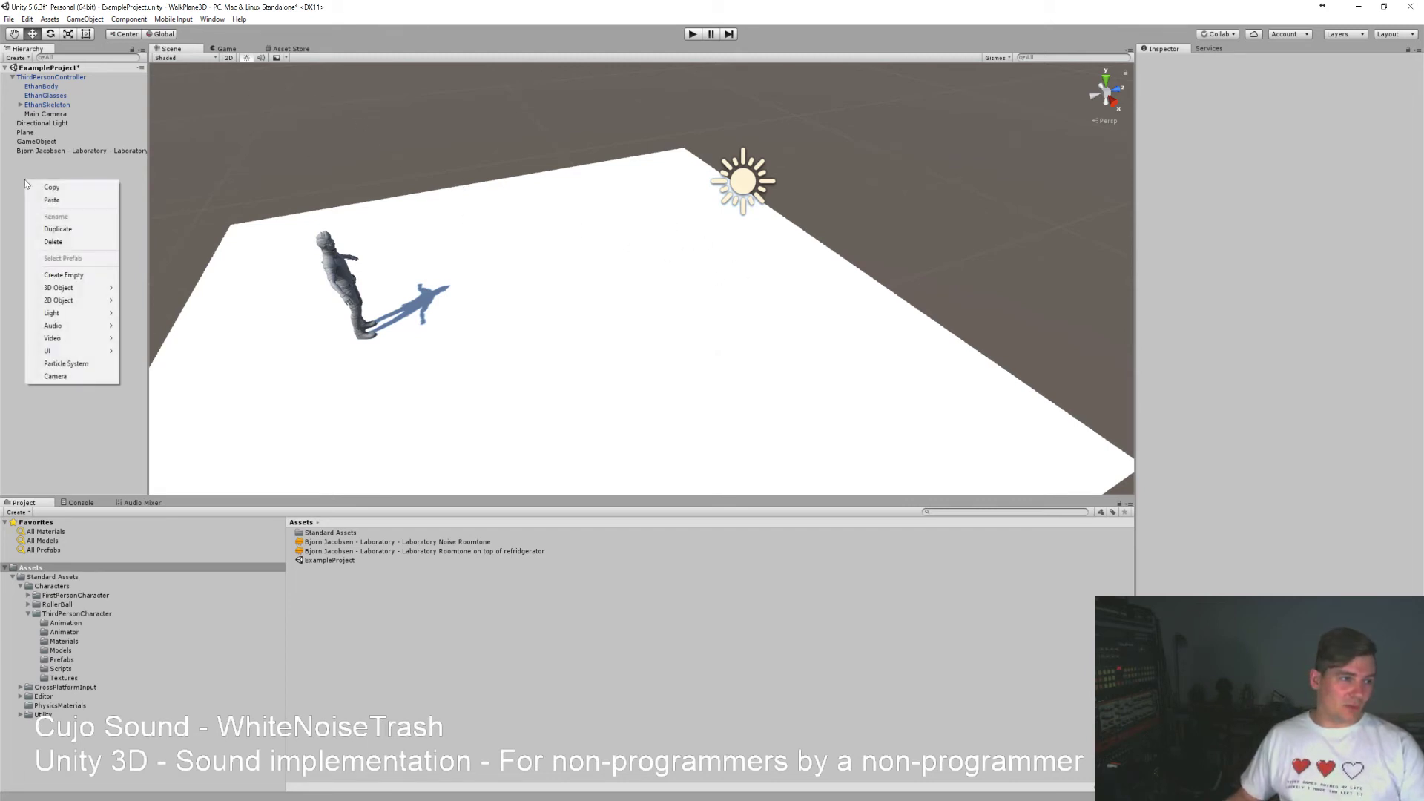
click(78, 273)
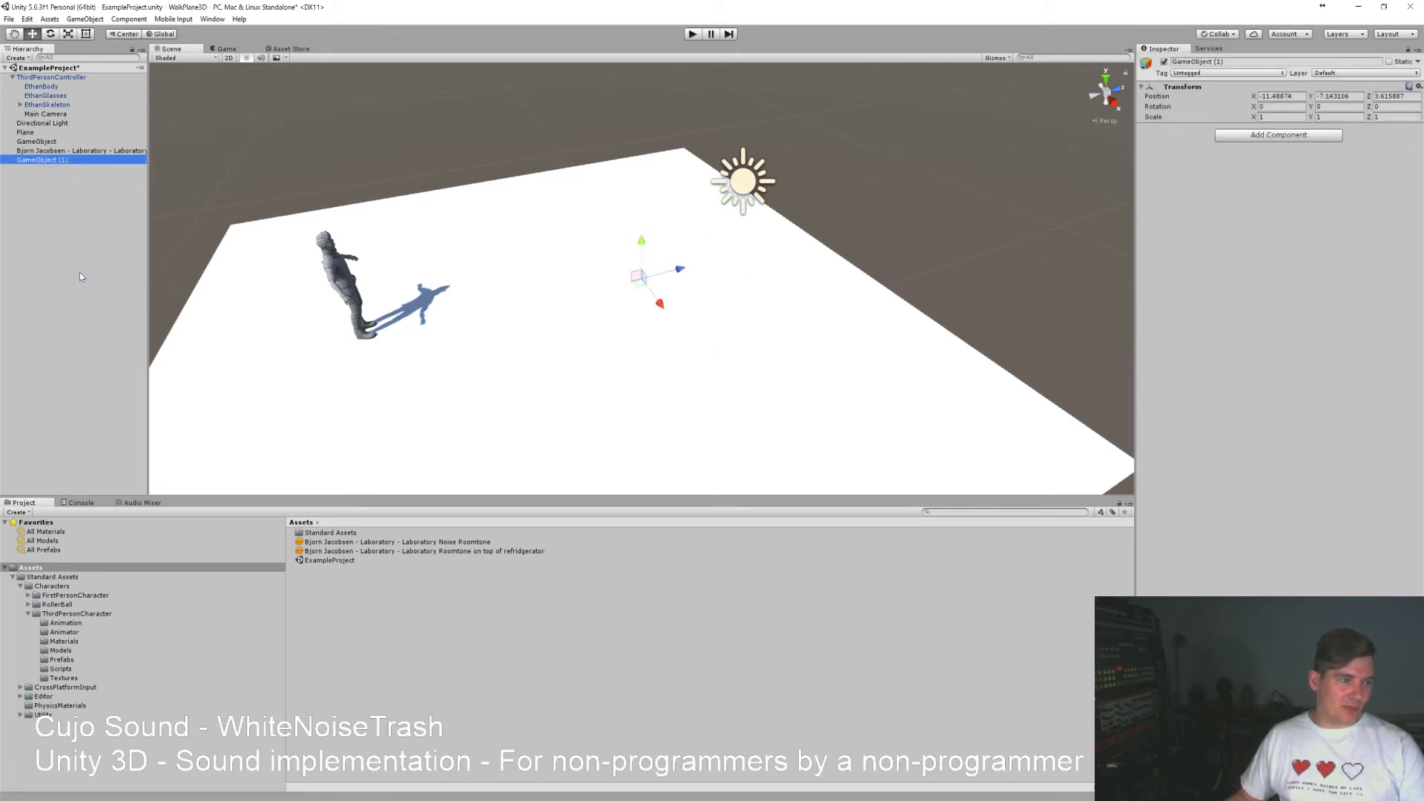
key(F2)
text(AudioColli)
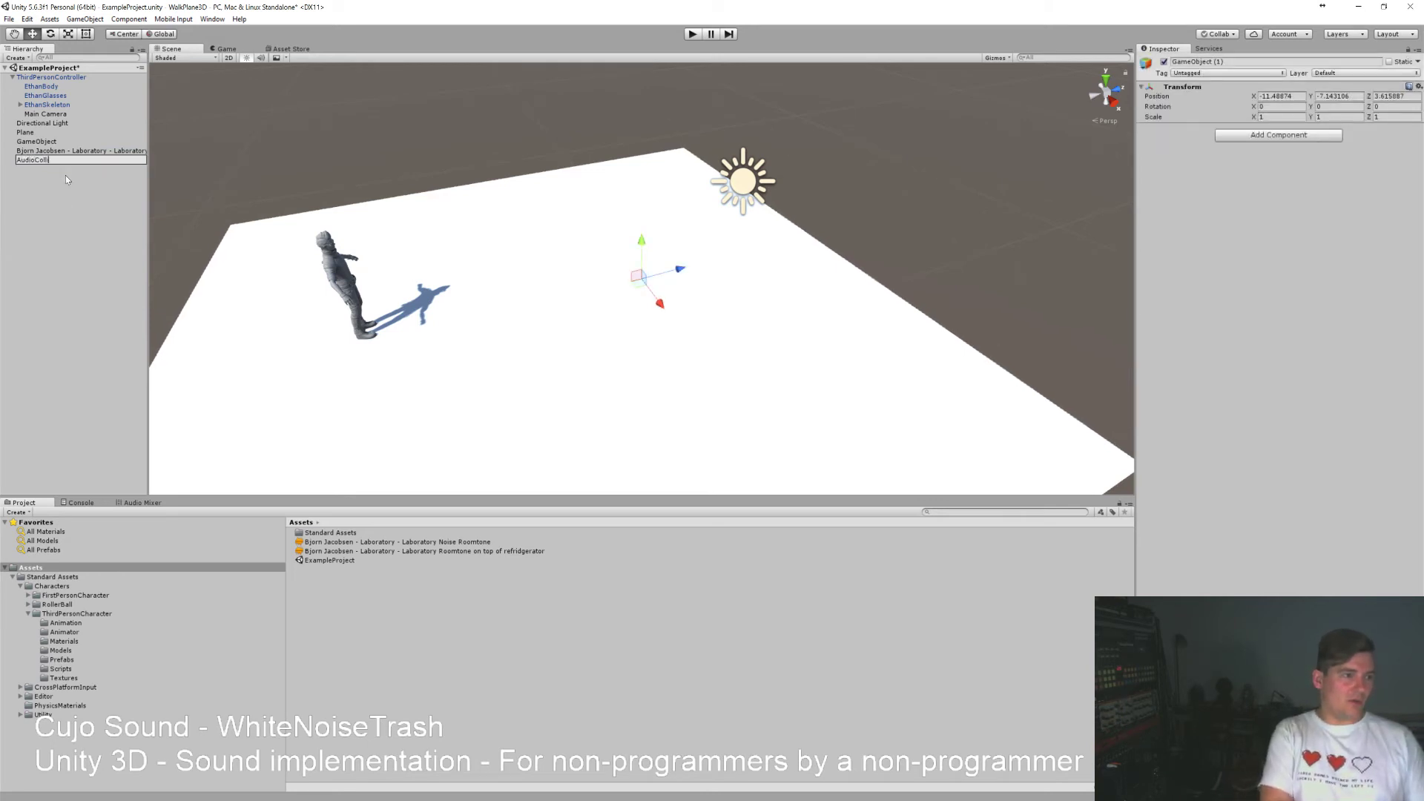
text(derTrigger)
key(Return)
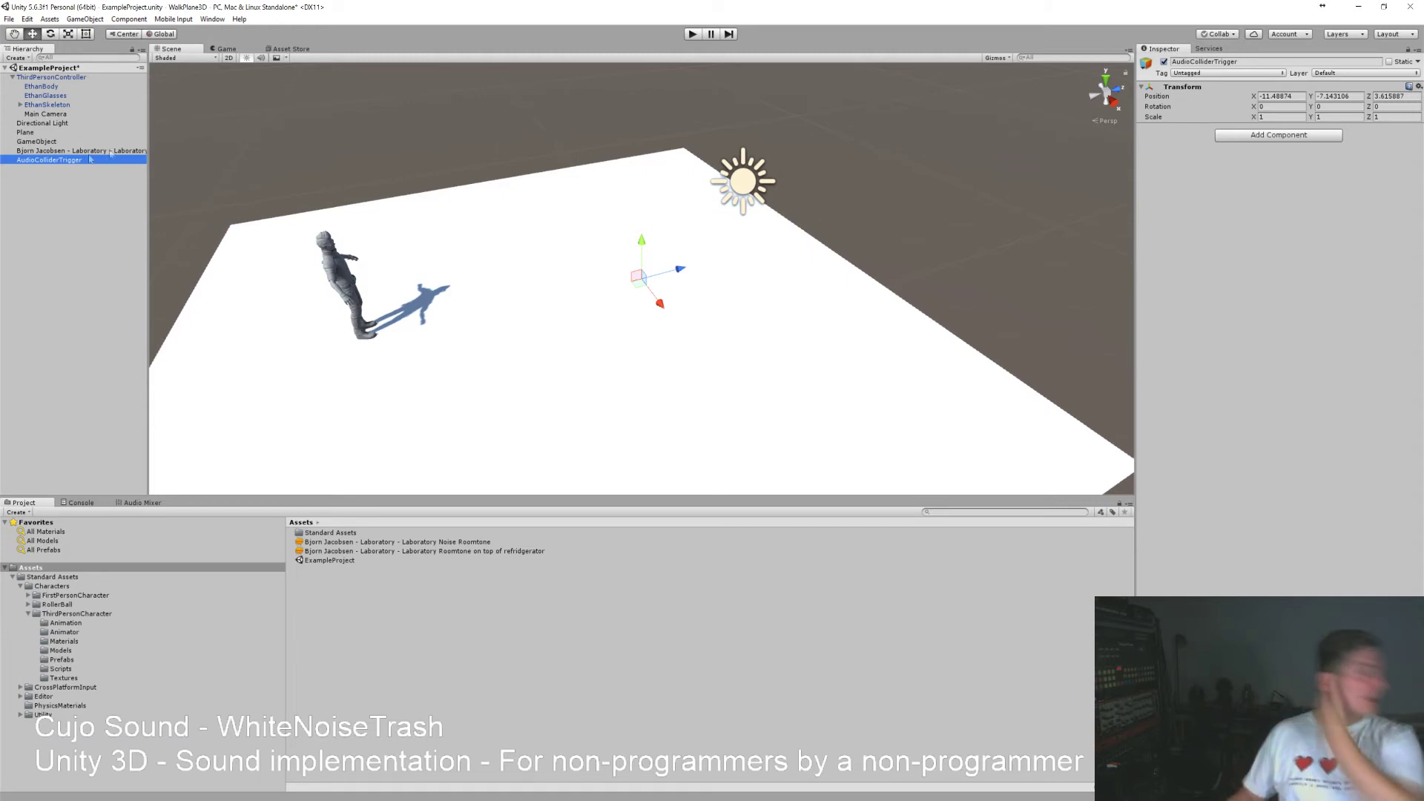
Delete the Laboratory Noise Roomtone object and add a 3D cube as a child of AudioColliderTrigger.
click(63, 152)
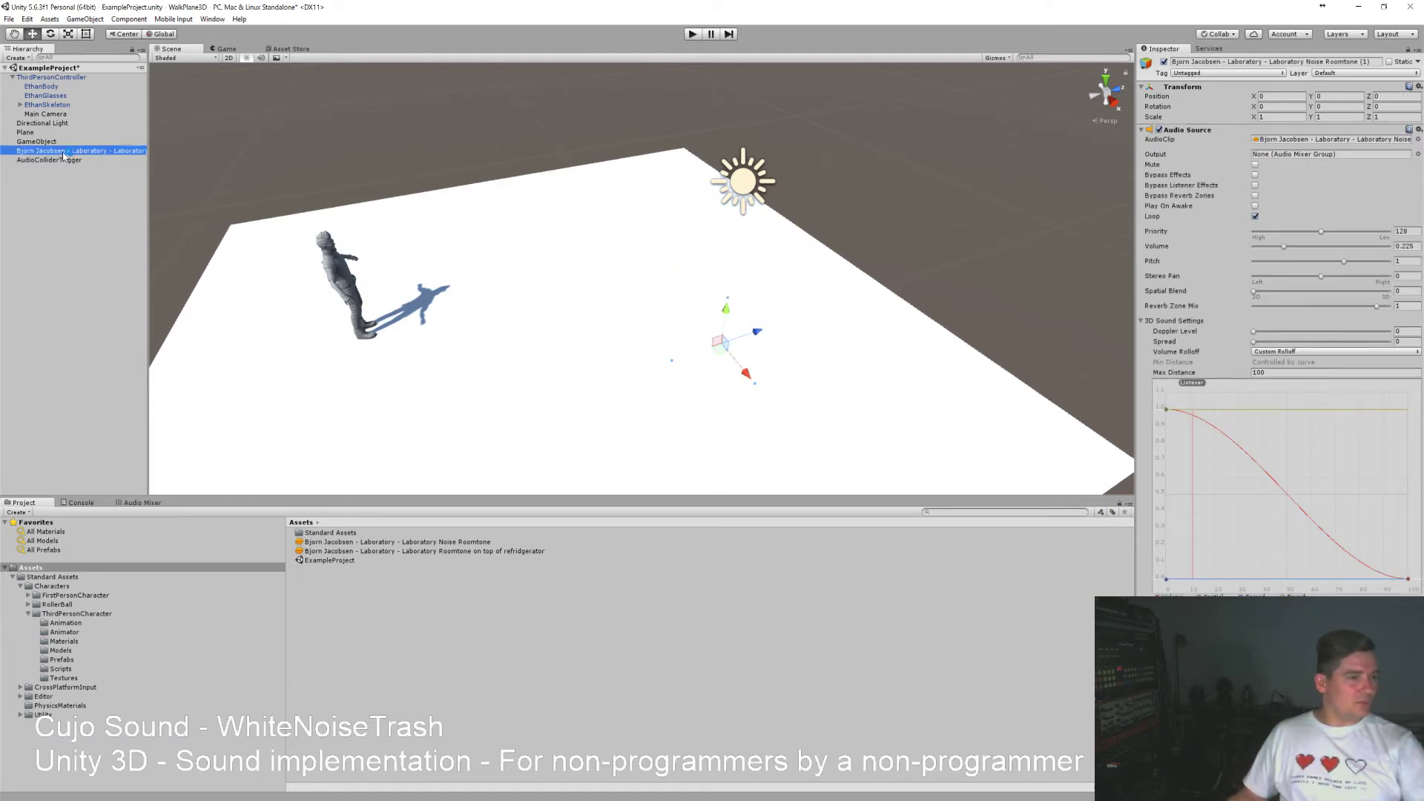
key(Delete)
click(61, 154)
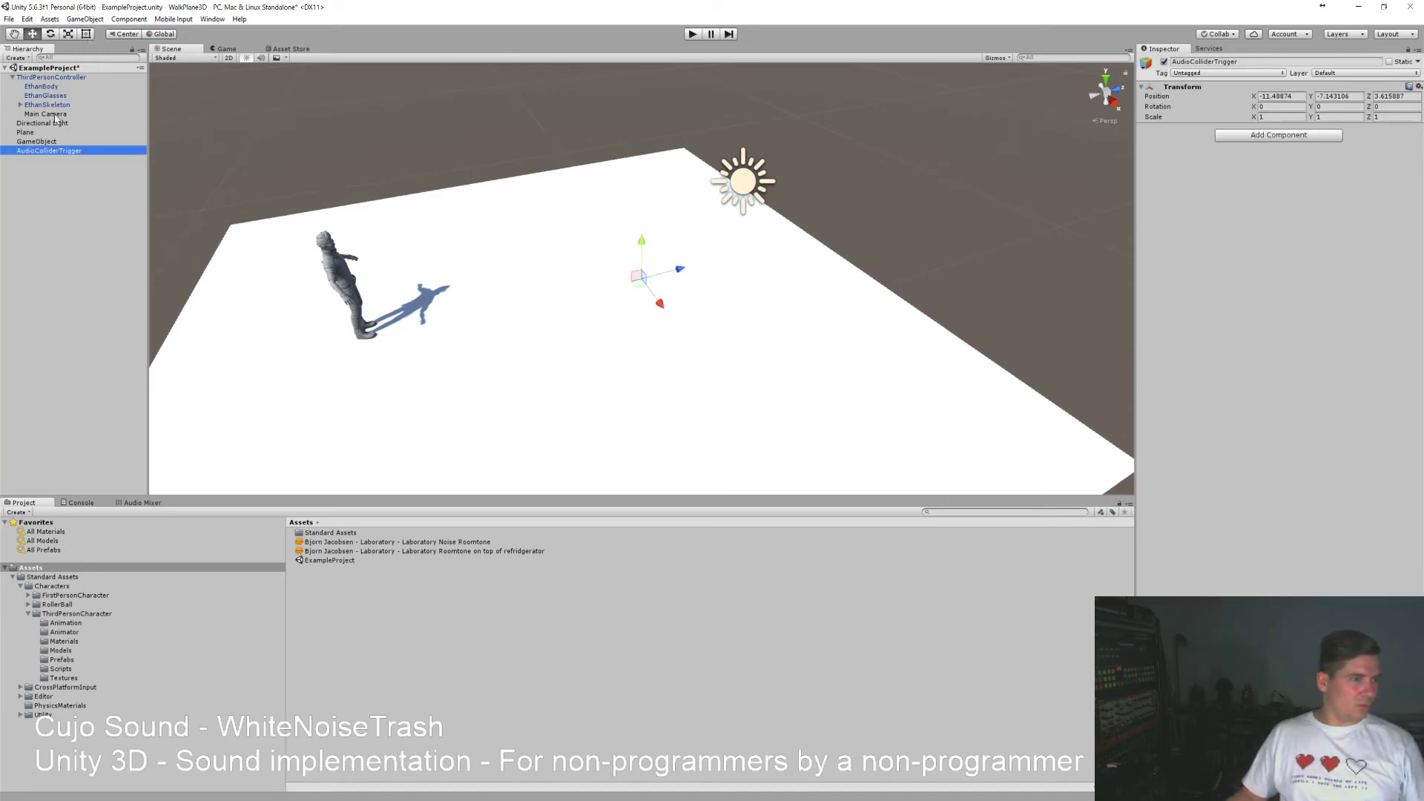
right_click(52, 154)
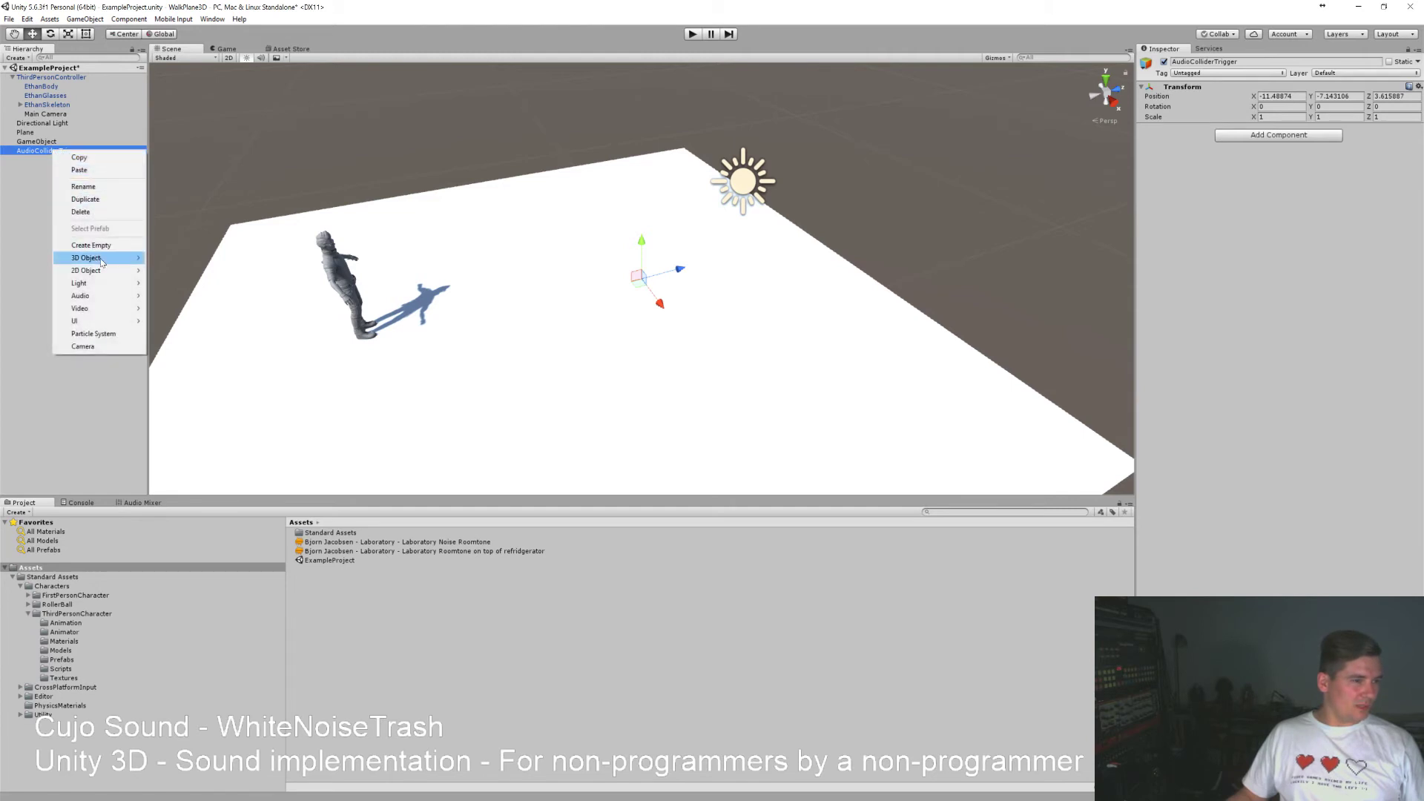
mouse_move(102, 262)
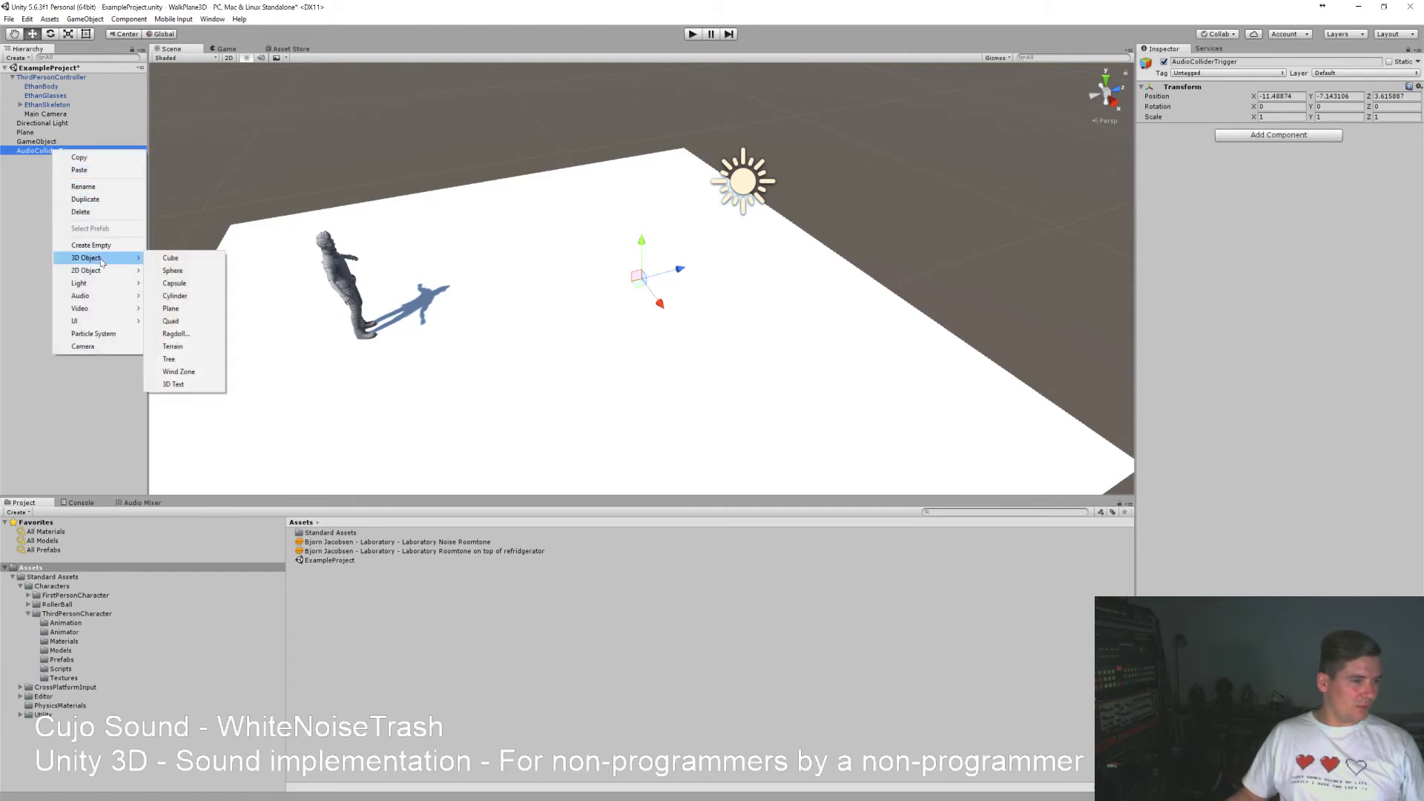
click(186, 260)
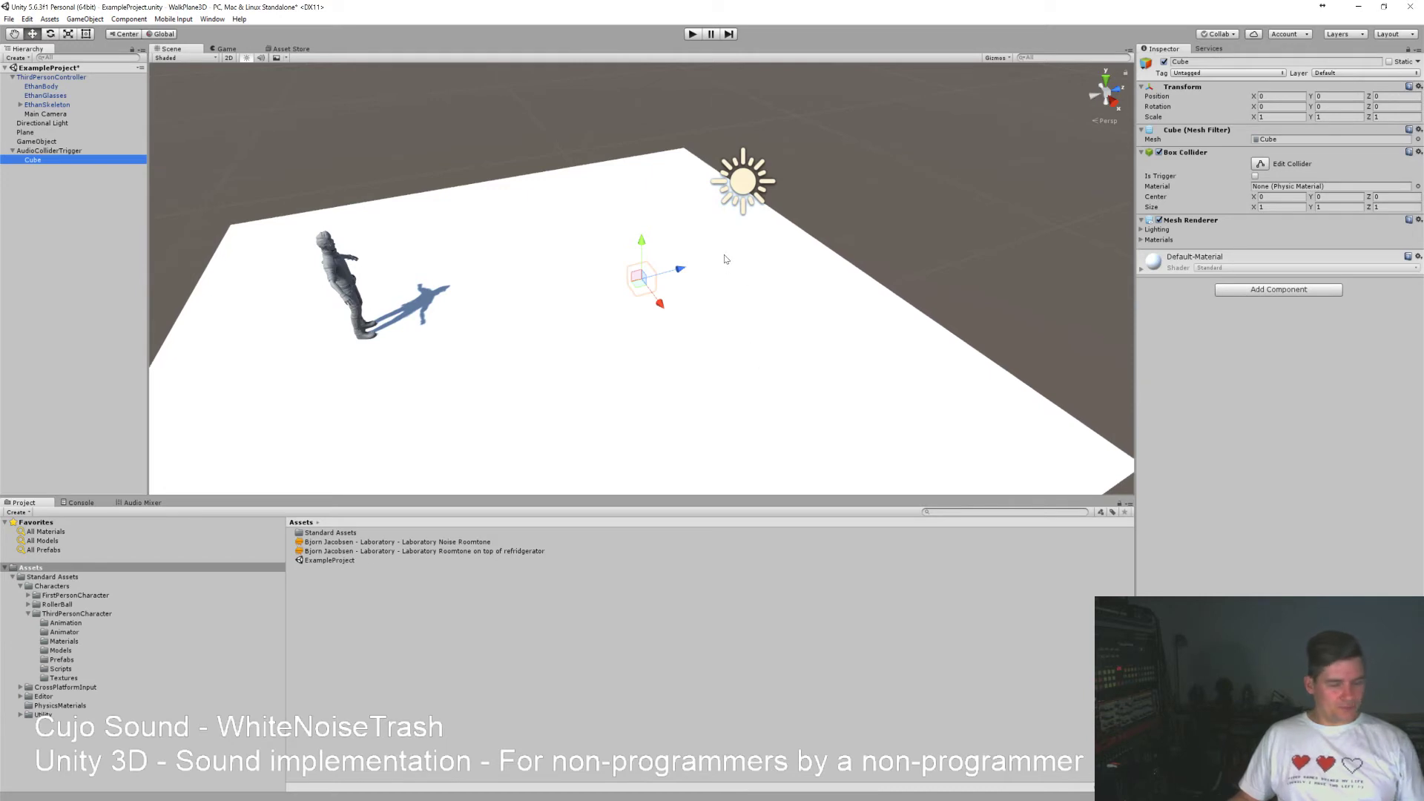
Cycle through the hand, move, rotate, scale and rect tools to compare their handles on the cube.
click(14, 34)
click(32, 34)
click(50, 34)
click(69, 34)
click(86, 34)
key(q)
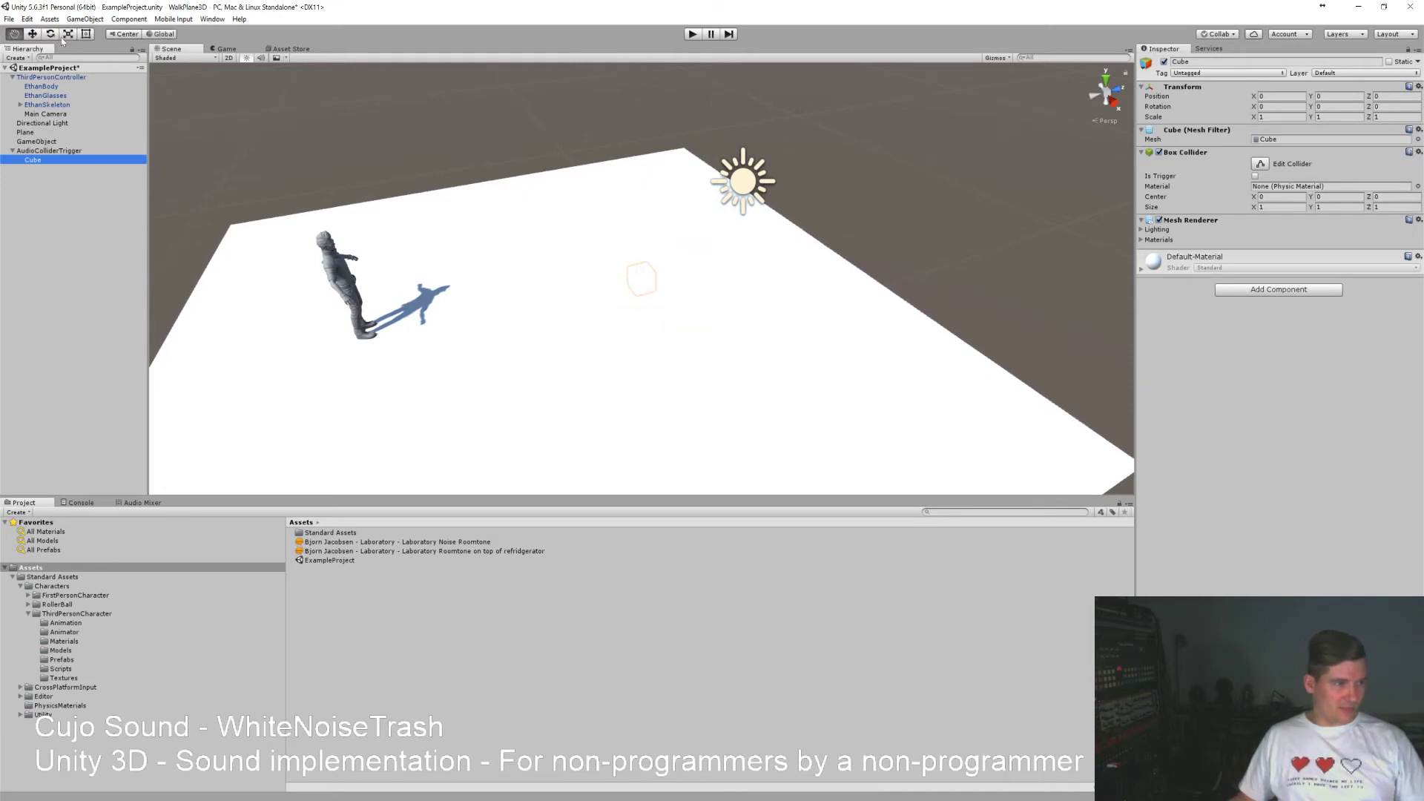
key(e)
key(r)
key(t)
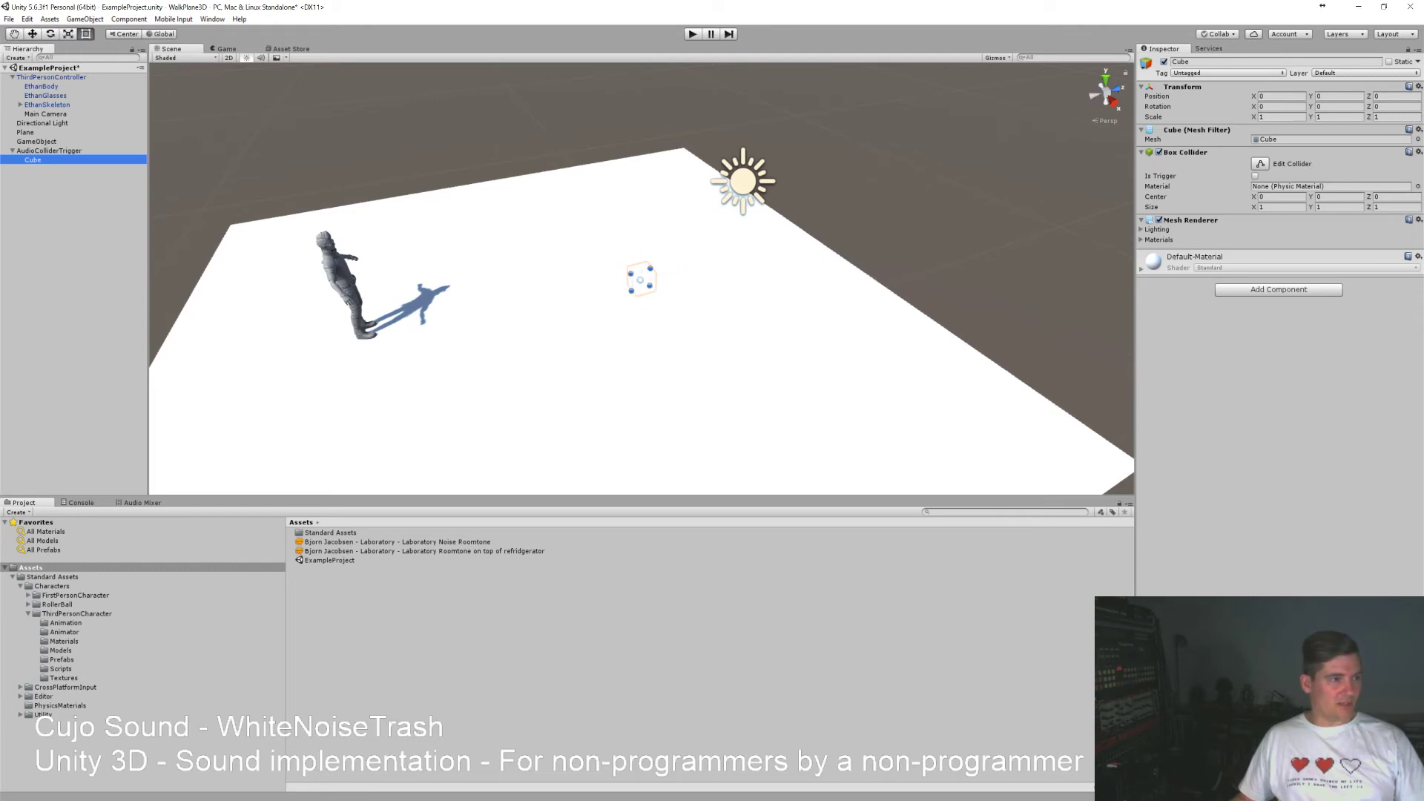
key(w)
key(e)
key(r)
key(w)
key(e)
key(w)
Scale the cube to about 17 in X and 6.7 in Z, and move it to about X 10.77, Y 8.19.
key(r)
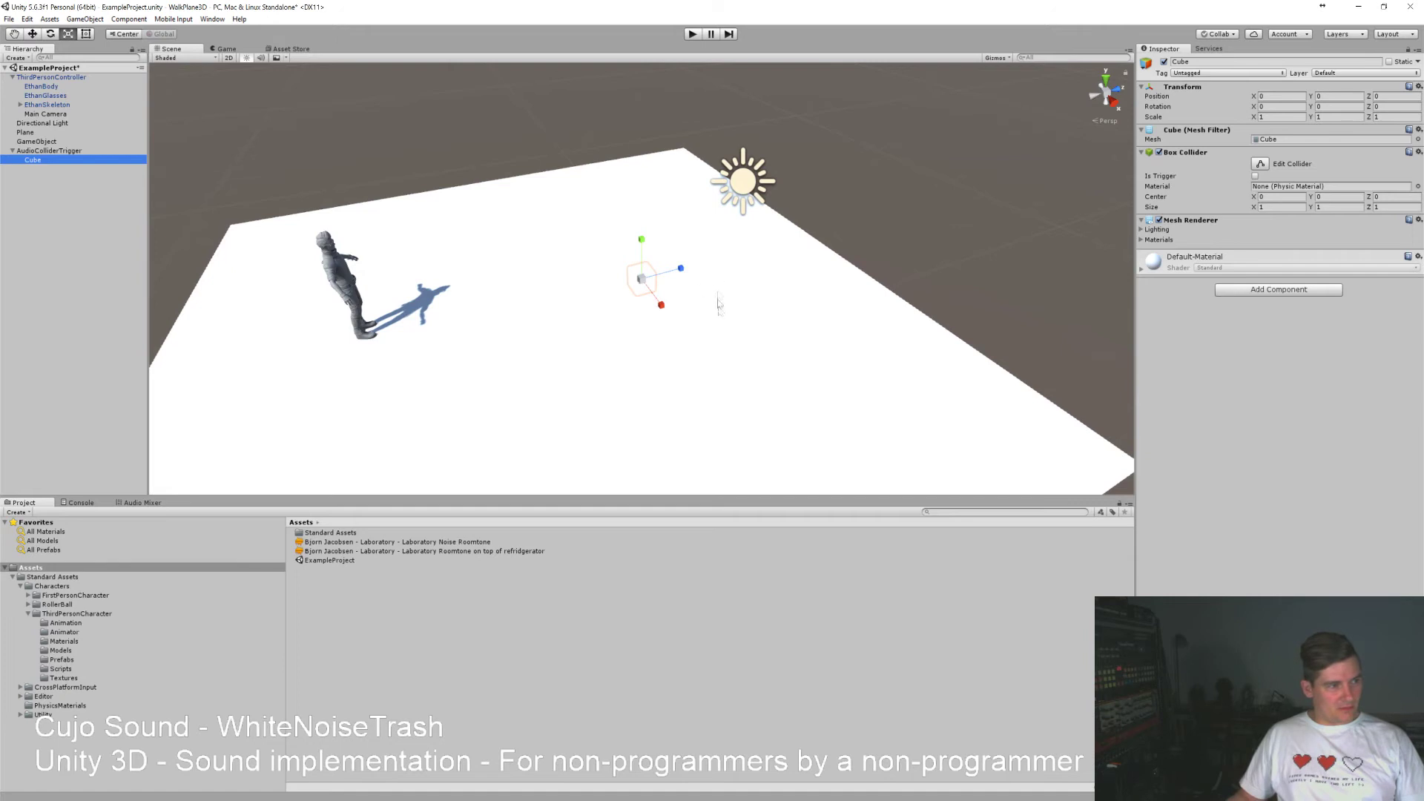
drag(662, 306, 737, 357)
drag(682, 268, 912, 228)
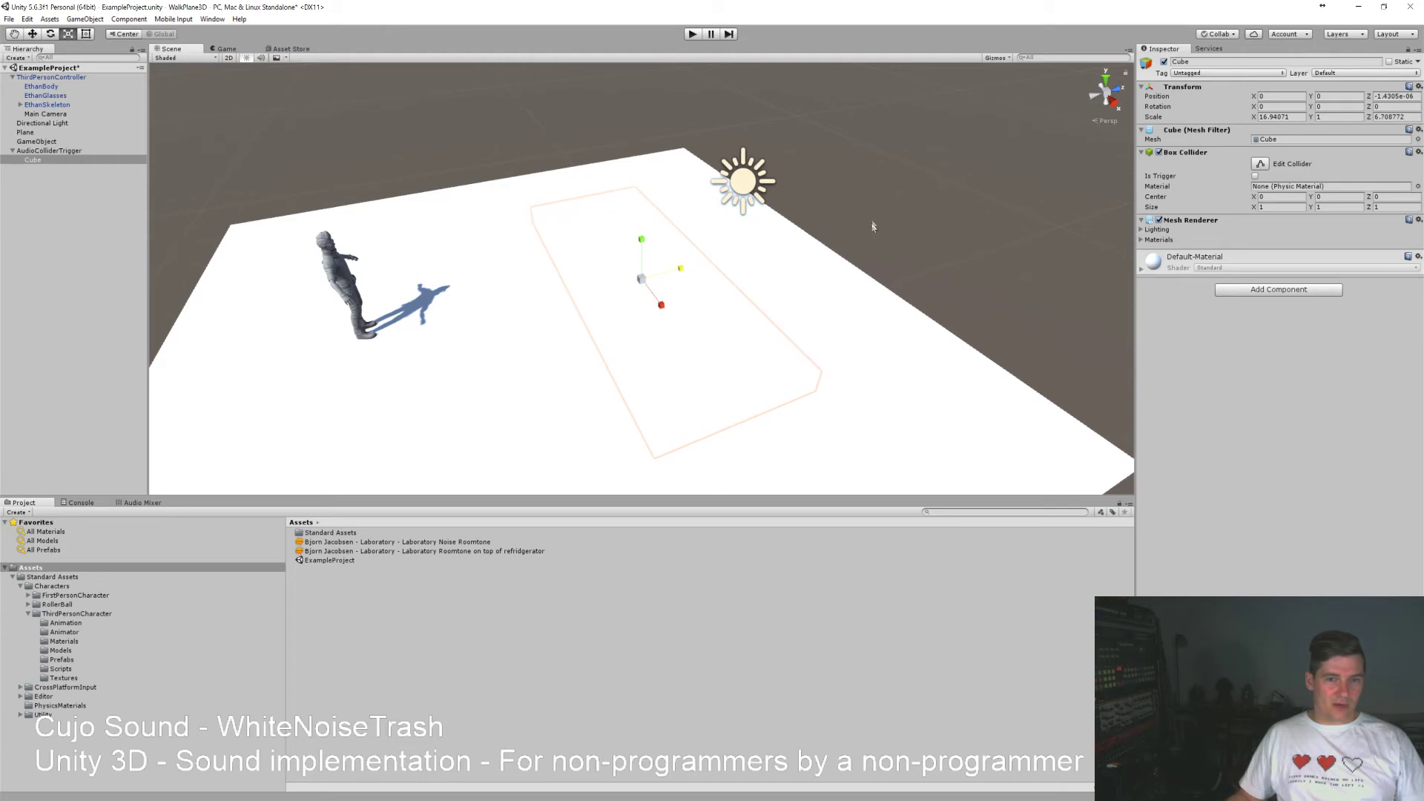
alt+drag(592, 226, 761, 149)
alt+drag(679, 324, 605, 282)
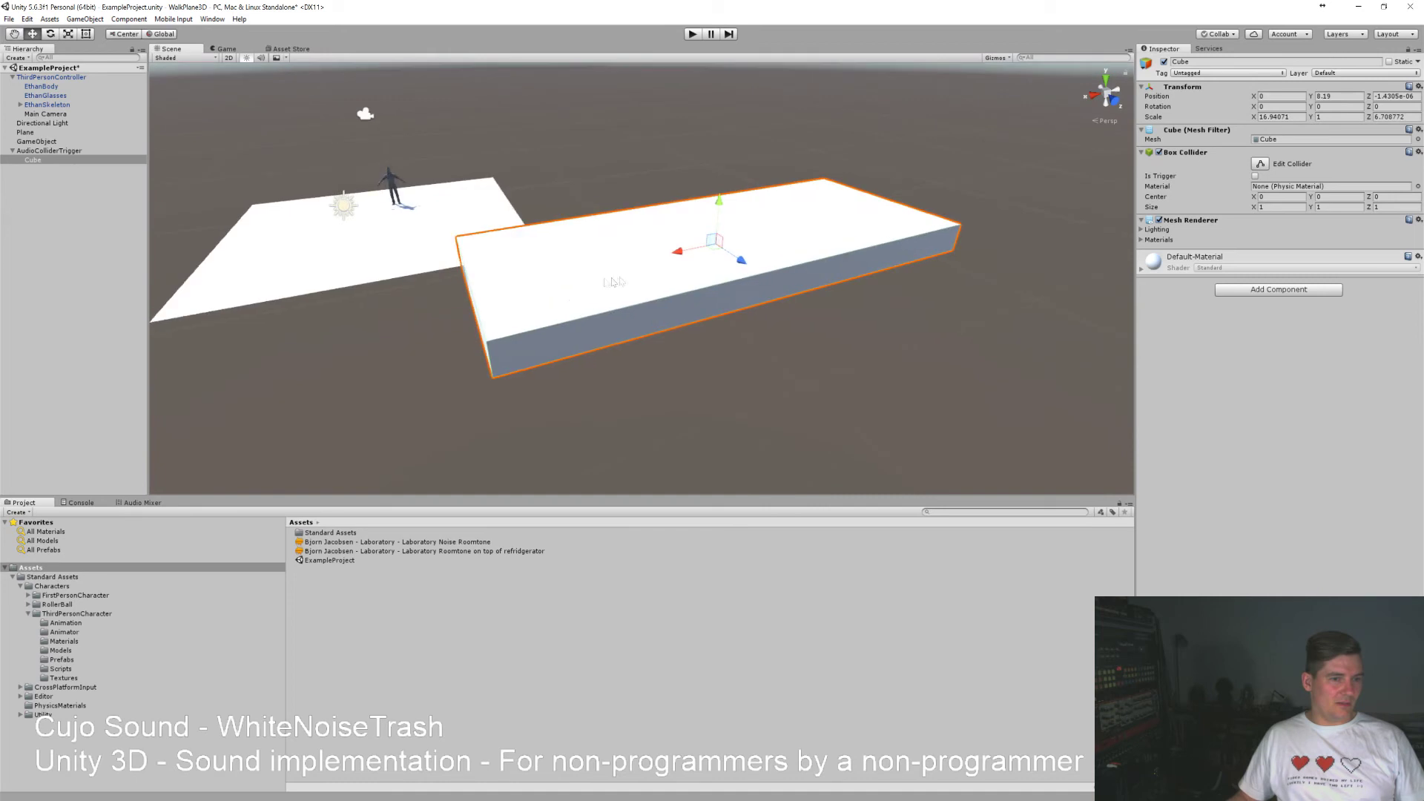
drag(679, 254, 479, 445)
scroll(504, 445, down, 5)
alt+drag(616, 444, 920, 423)
scroll(842, 436, up, 5)
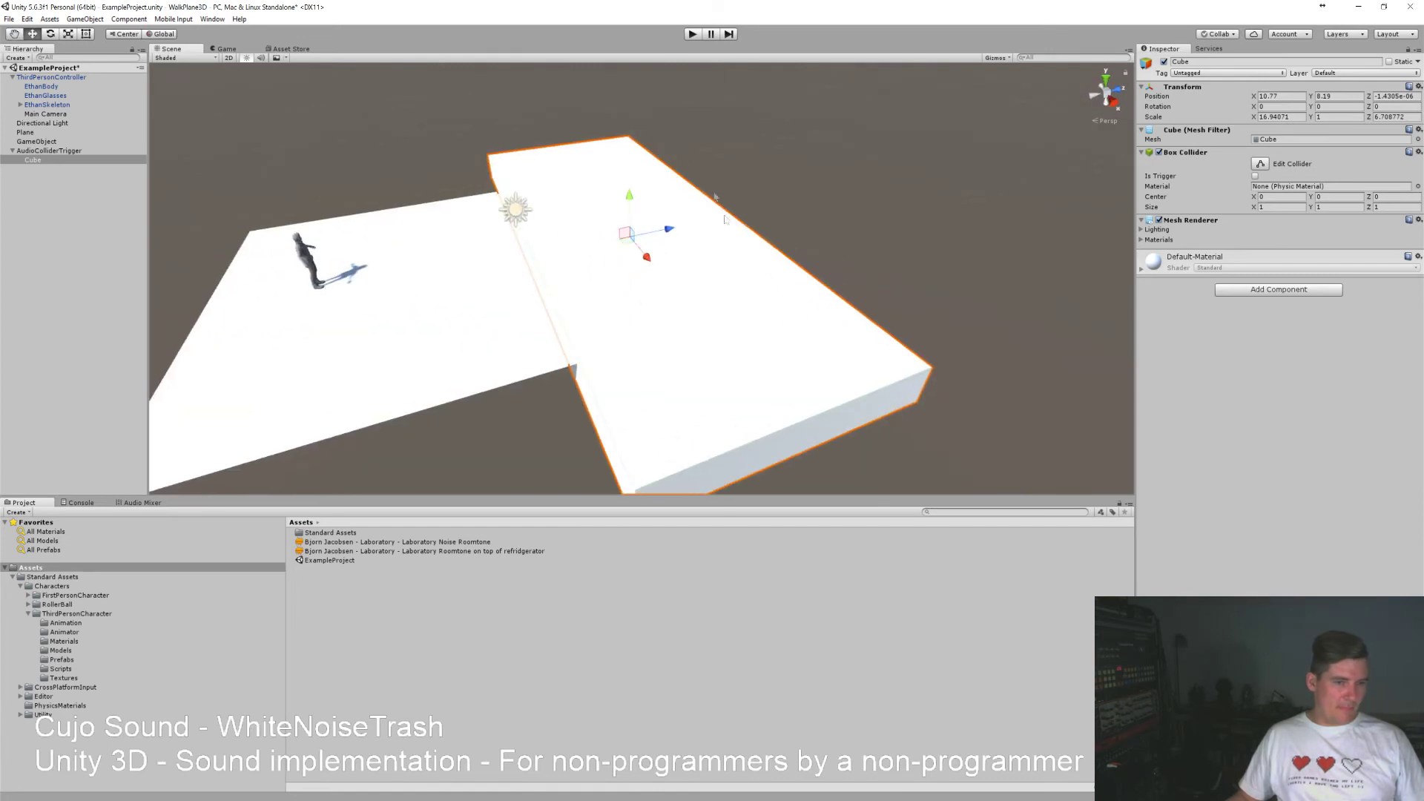
Scale the cube's height to about 8.4 in Y so that it reaches through the plane.
key(q)
key(e)
key(r)
drag(630, 195, 679, 719)
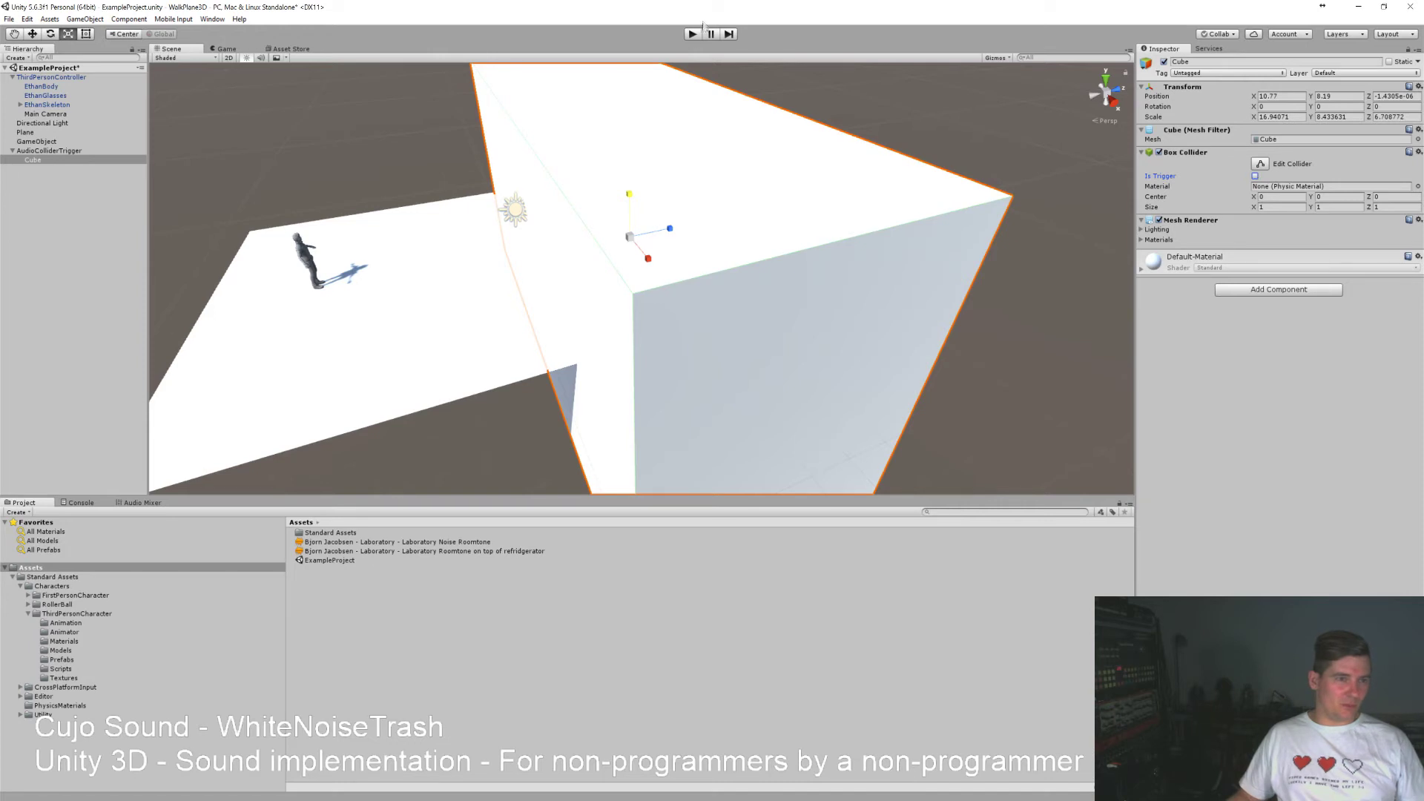
Play the scene, run the character against the solid cube from several directions to test its collision, and stop playing.
key(ctrl+p)
key(w)
key(d)
key(a)
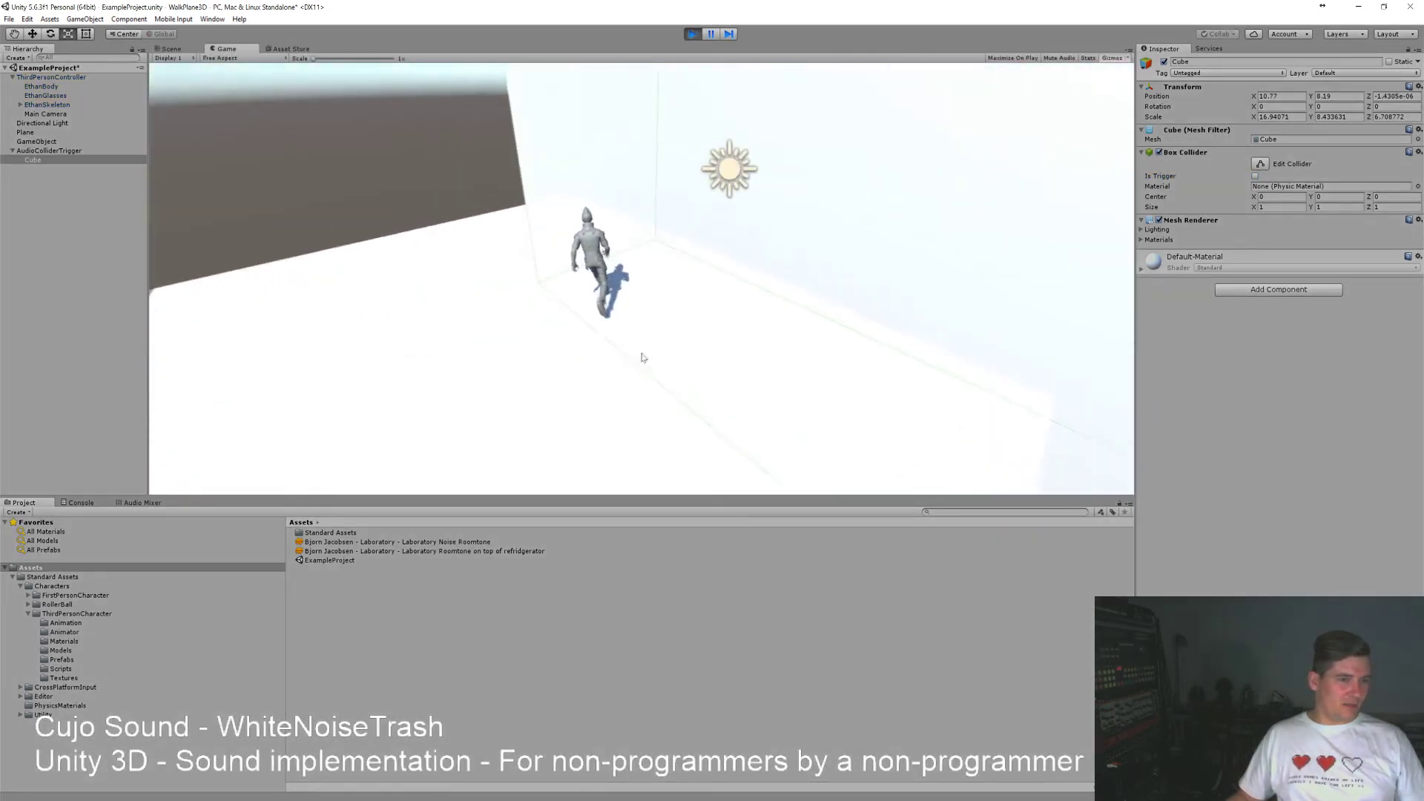
key(d)
key(d)
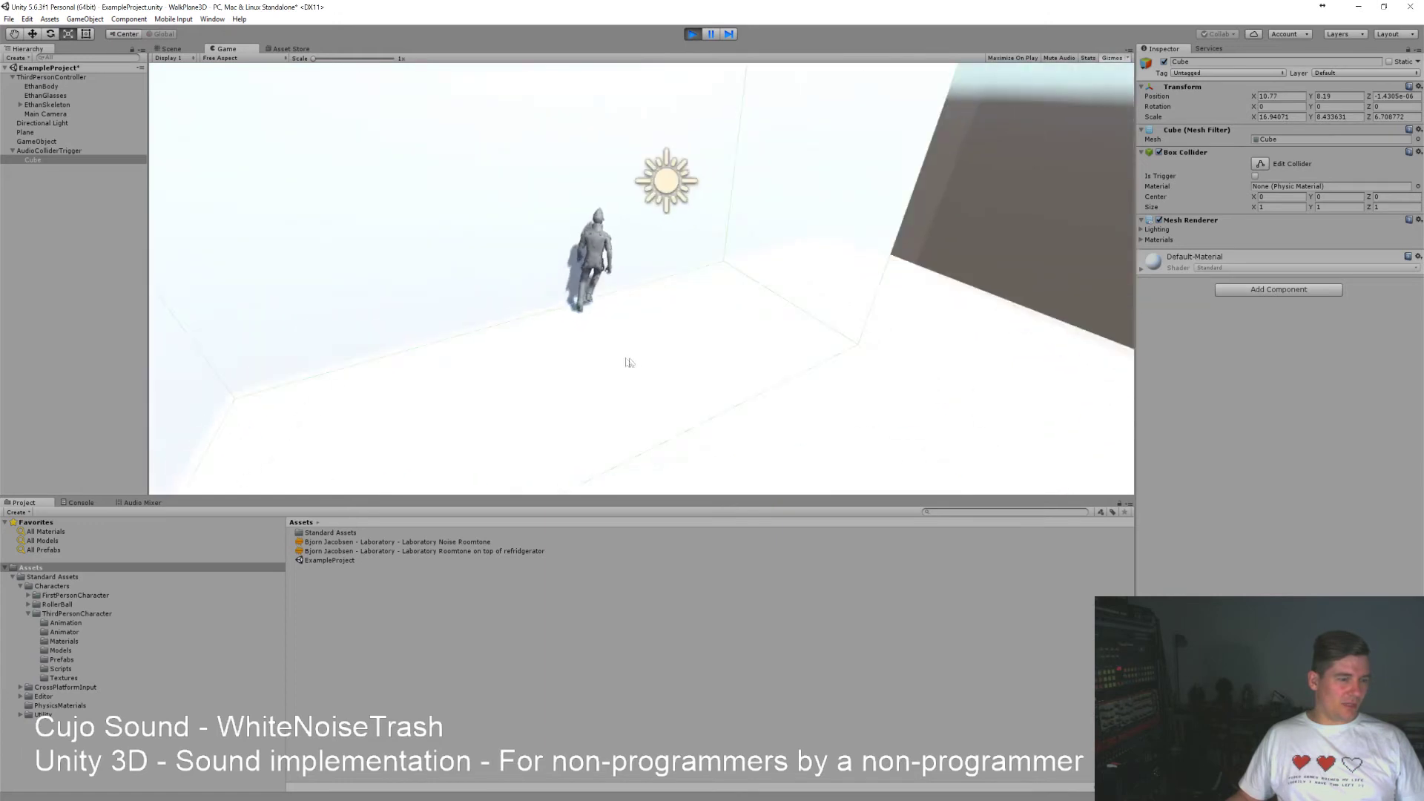
key(a)
key(d)
key(a)
key(d)
key(d)
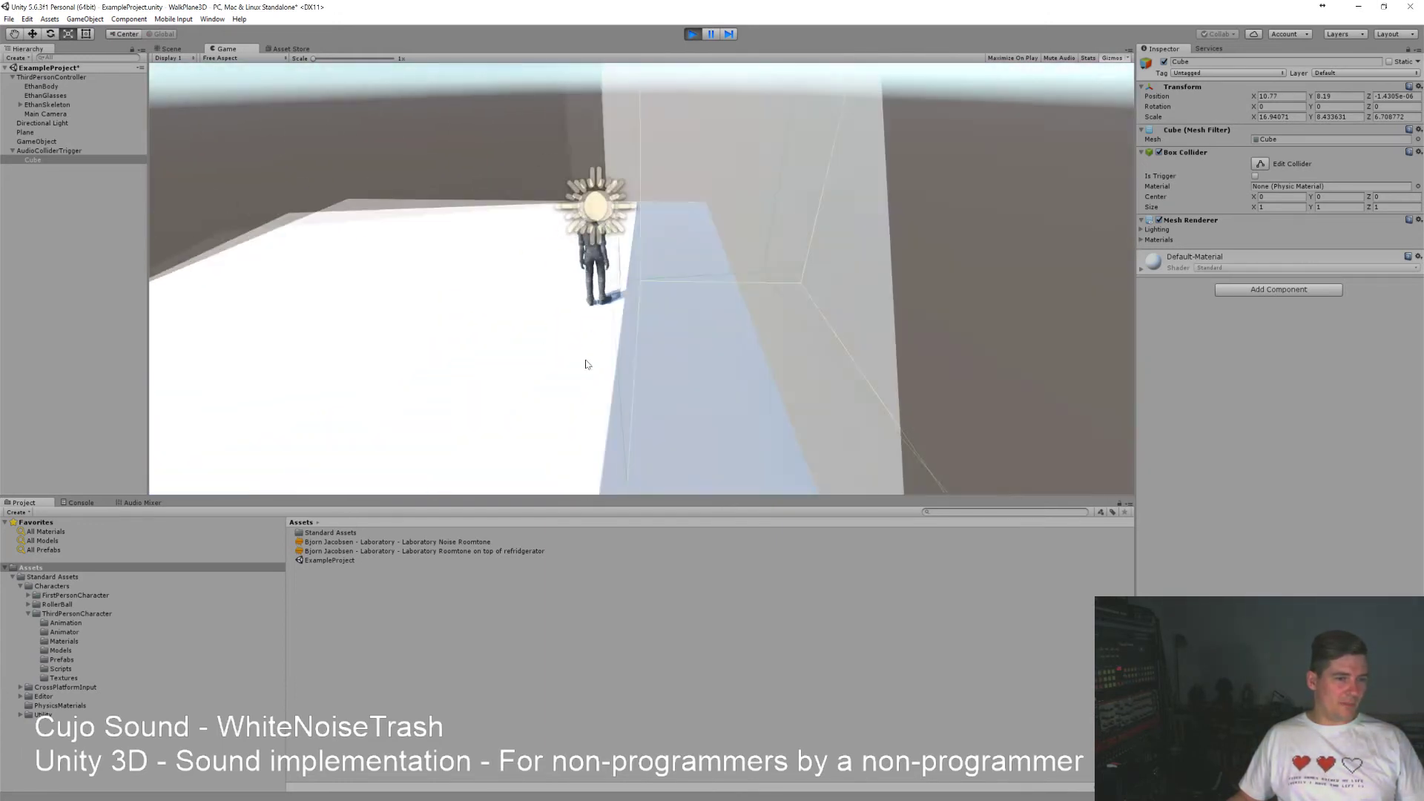
key(a)
key(w)
key(d)
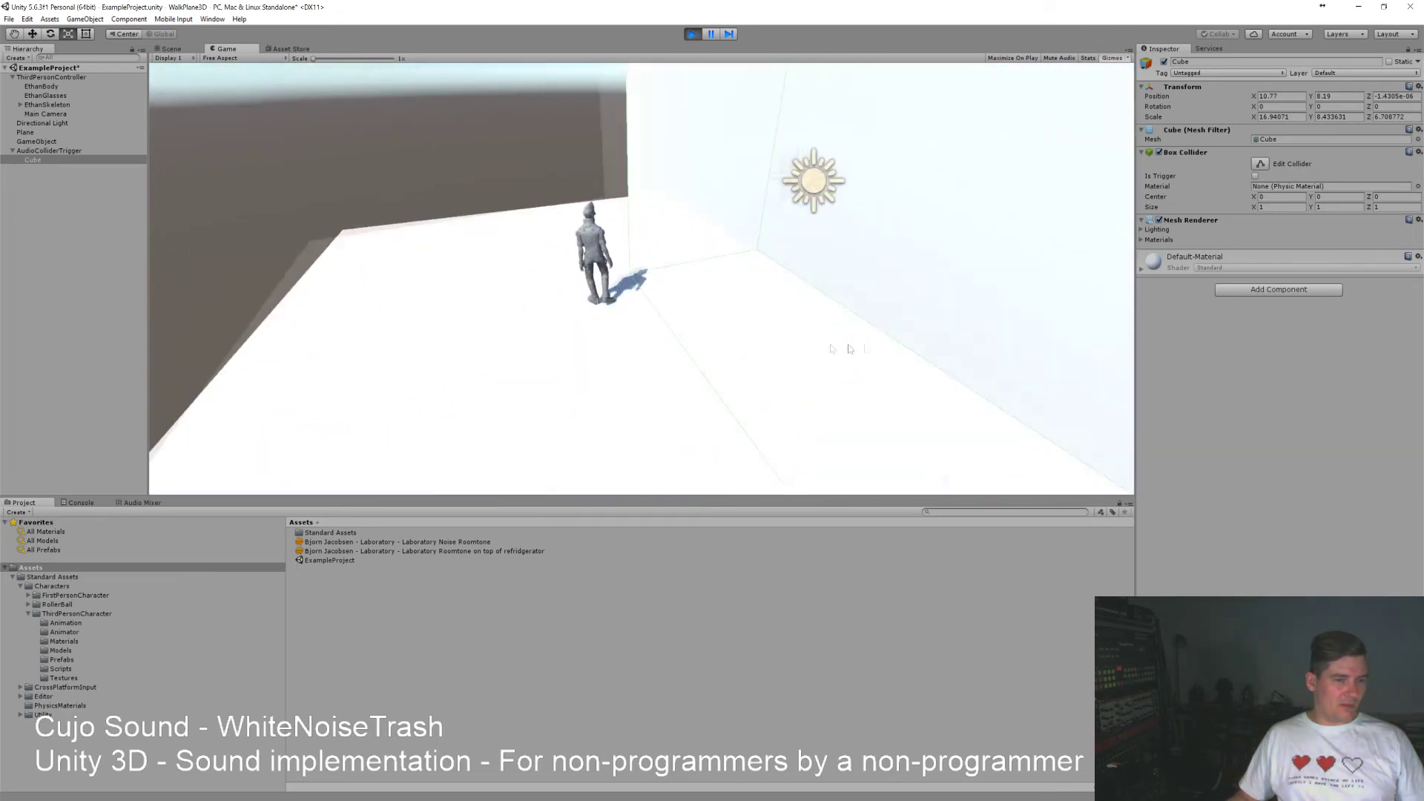
key(ctrl+p)
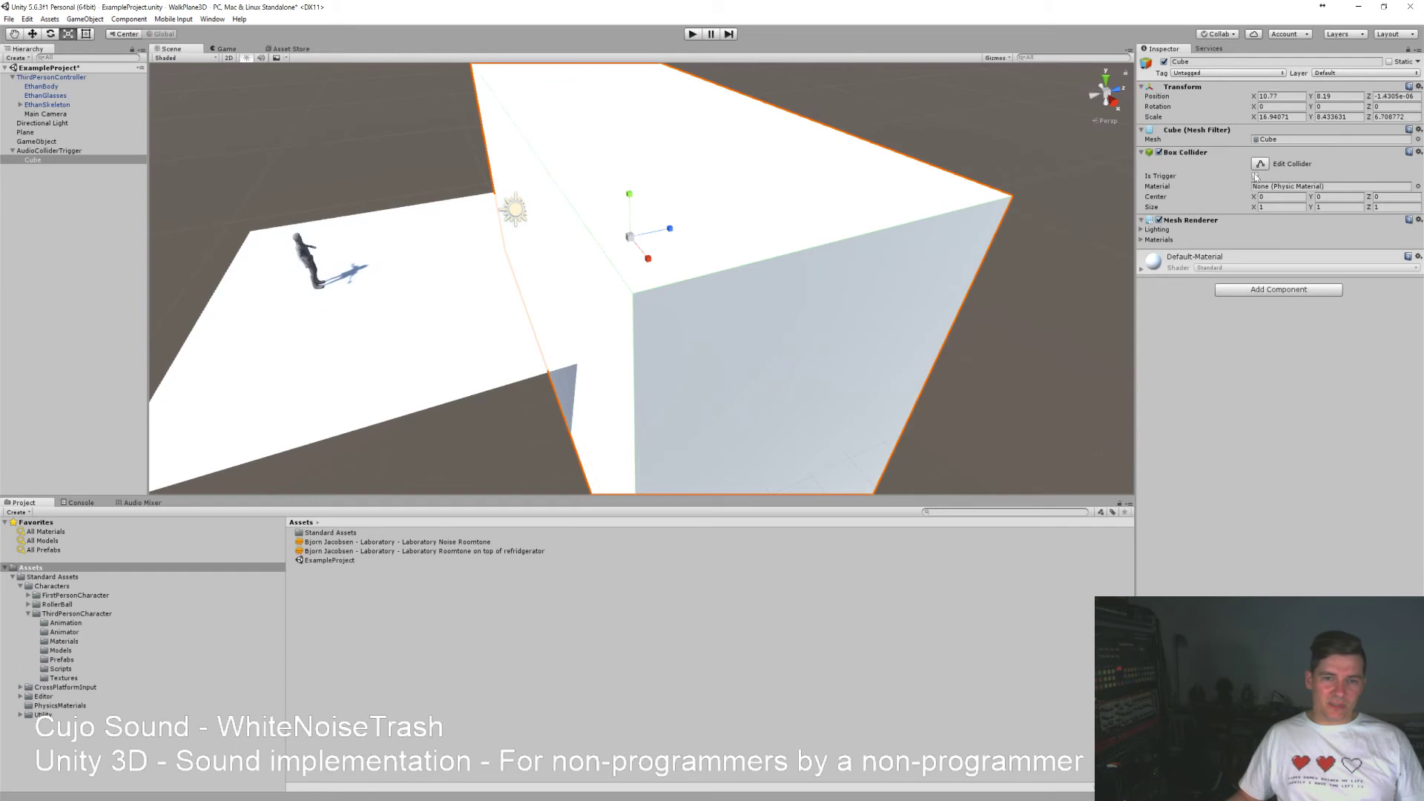
Enable Is Trigger on the cube's Box Collider, play the scene to test walking through the cube, and stop playing.
click(692, 33)
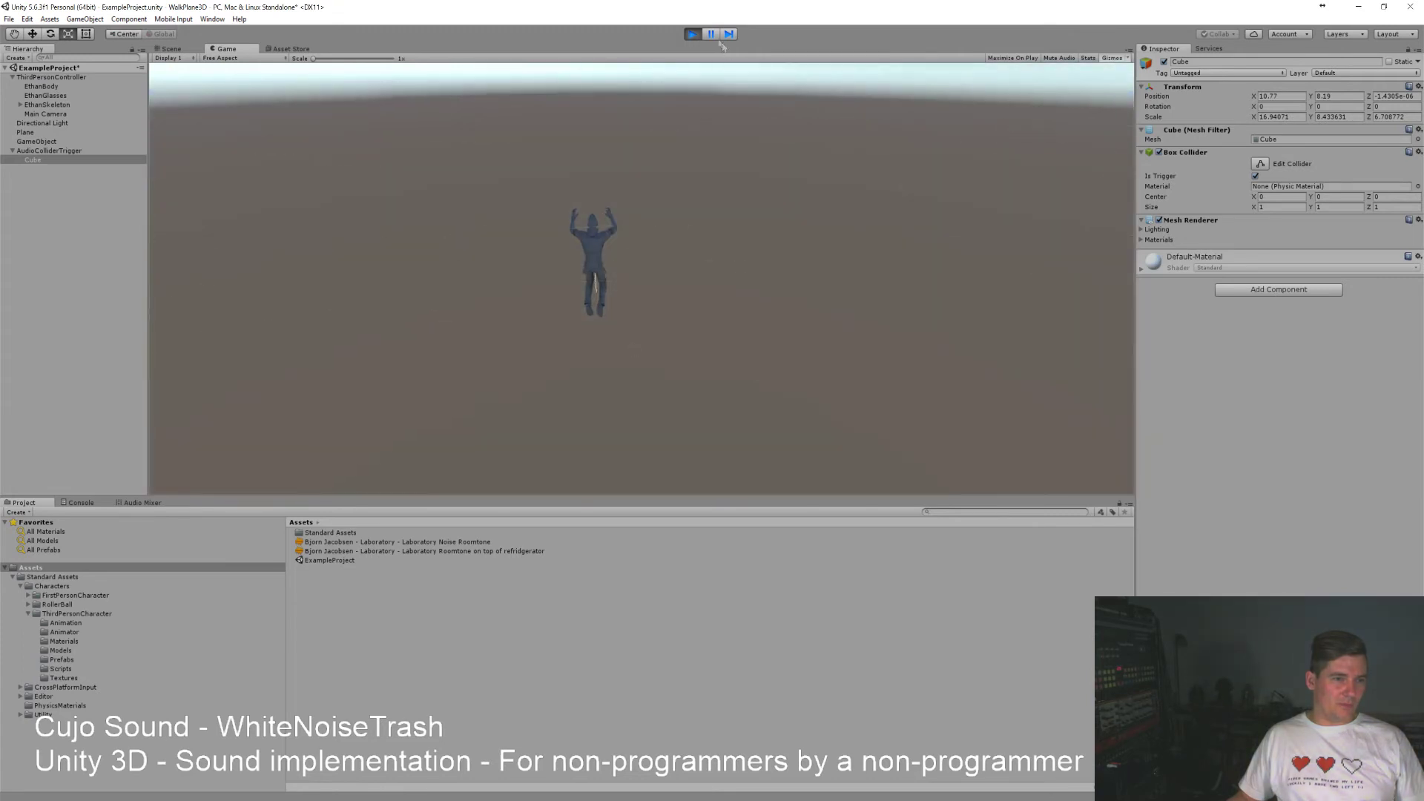
click(692, 33)
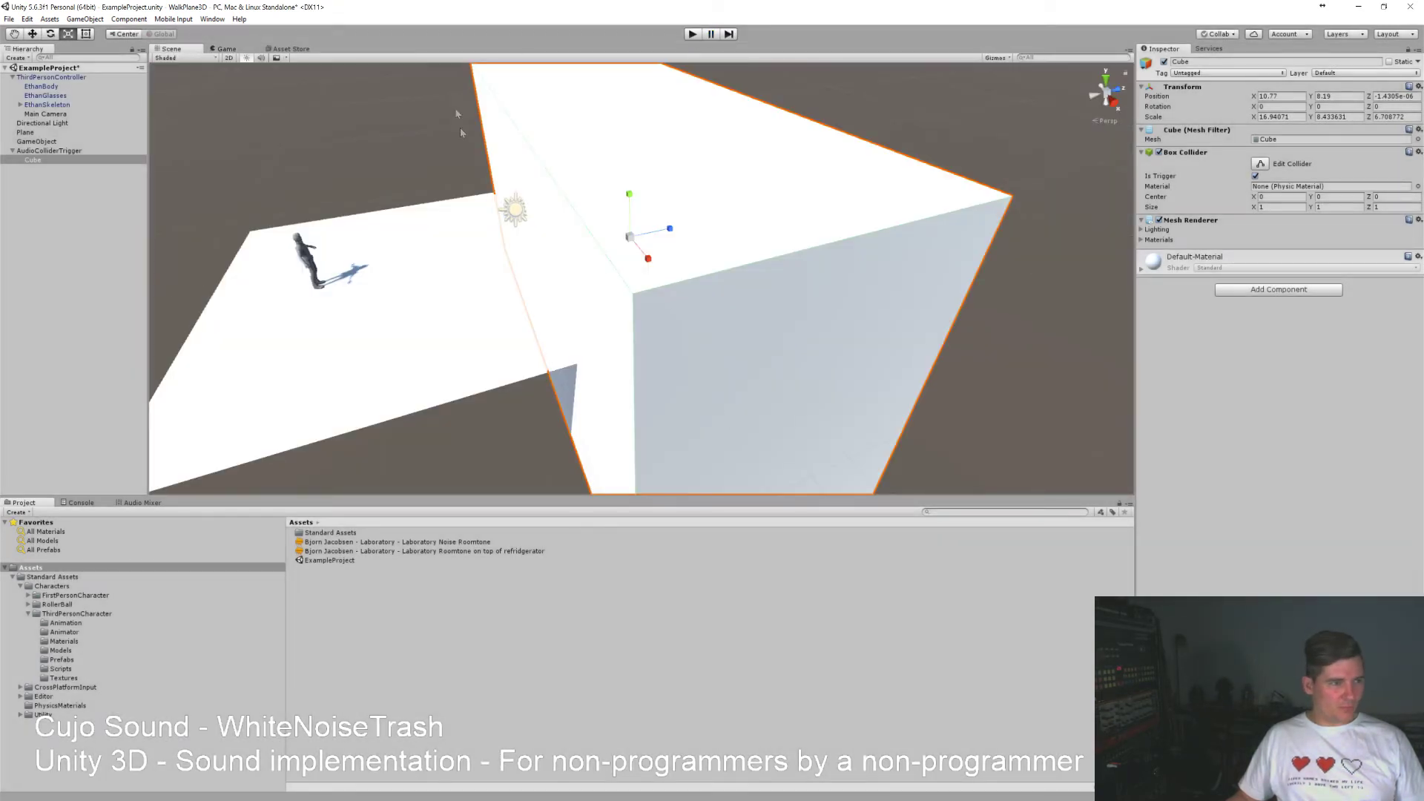
Replace the cube's Default-Material with SpatialMappingOcclusion as Element 0 of its Mesh Renderer.
mouse_move(582, 289)
right_down()
mouse_move(502, 341)
mouse_move(558, 299)
mouse_move(575, 309)
right_up()
key(w)
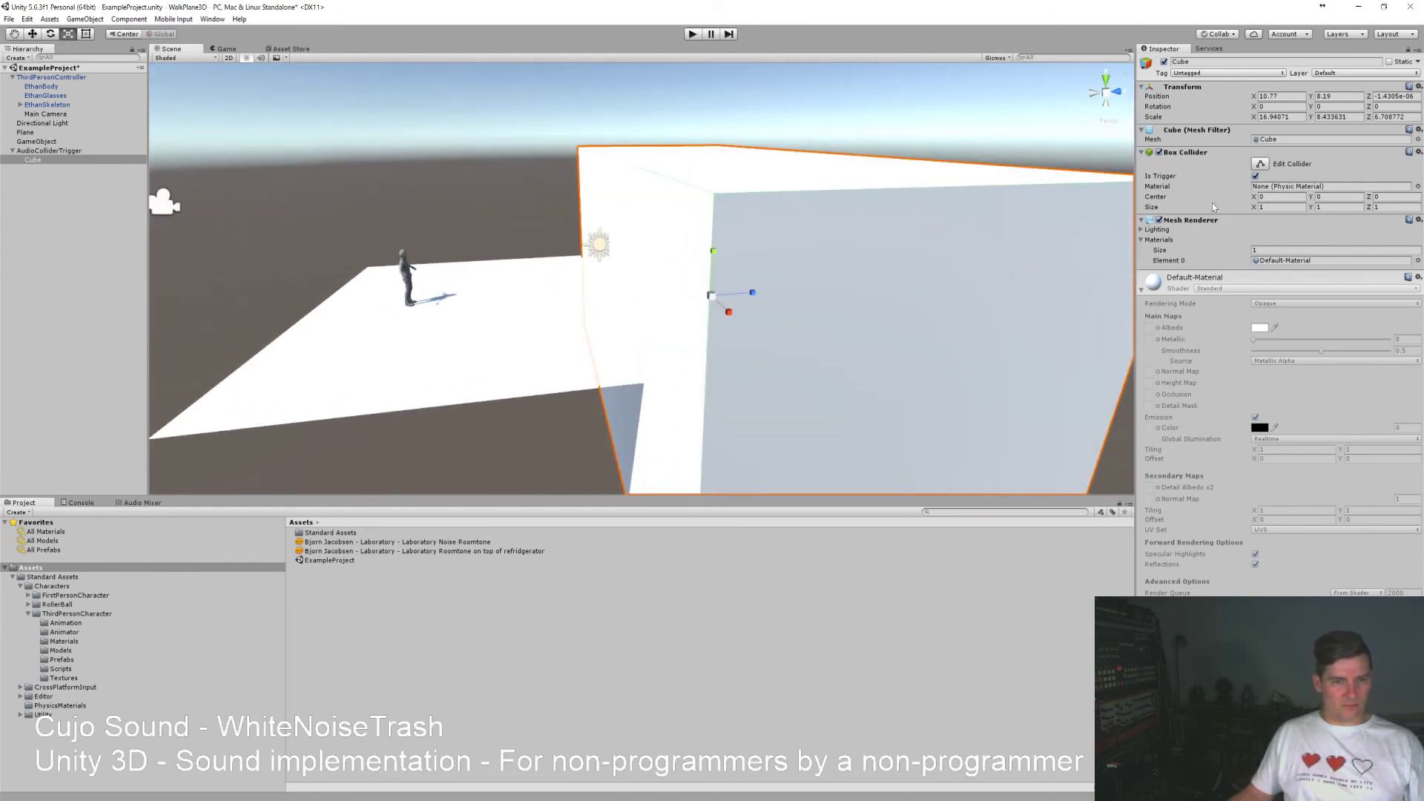
mouse_move(670, 329)
right_down()
mouse_move(636, 315)
mouse_move(659, 329)
right_up()
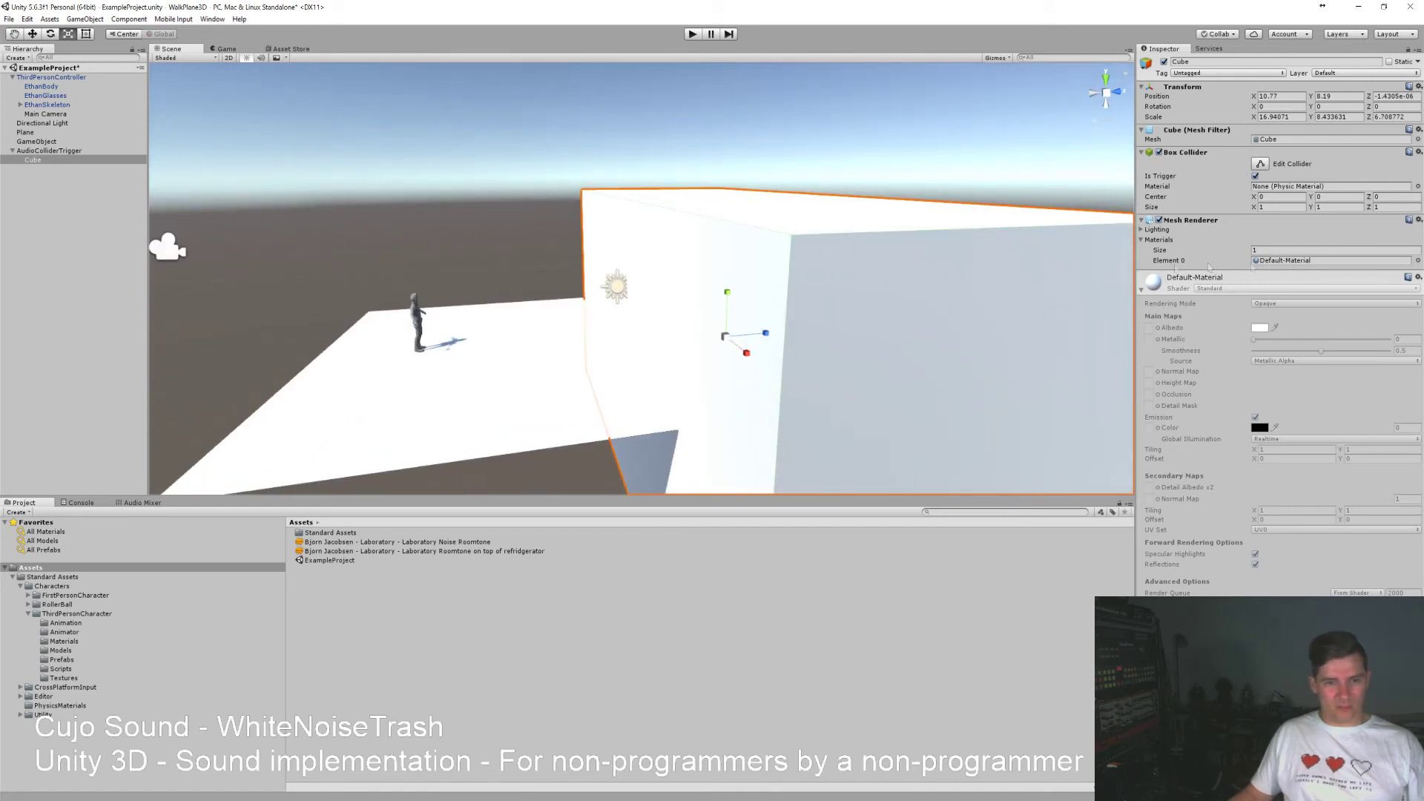
click(1141, 291)
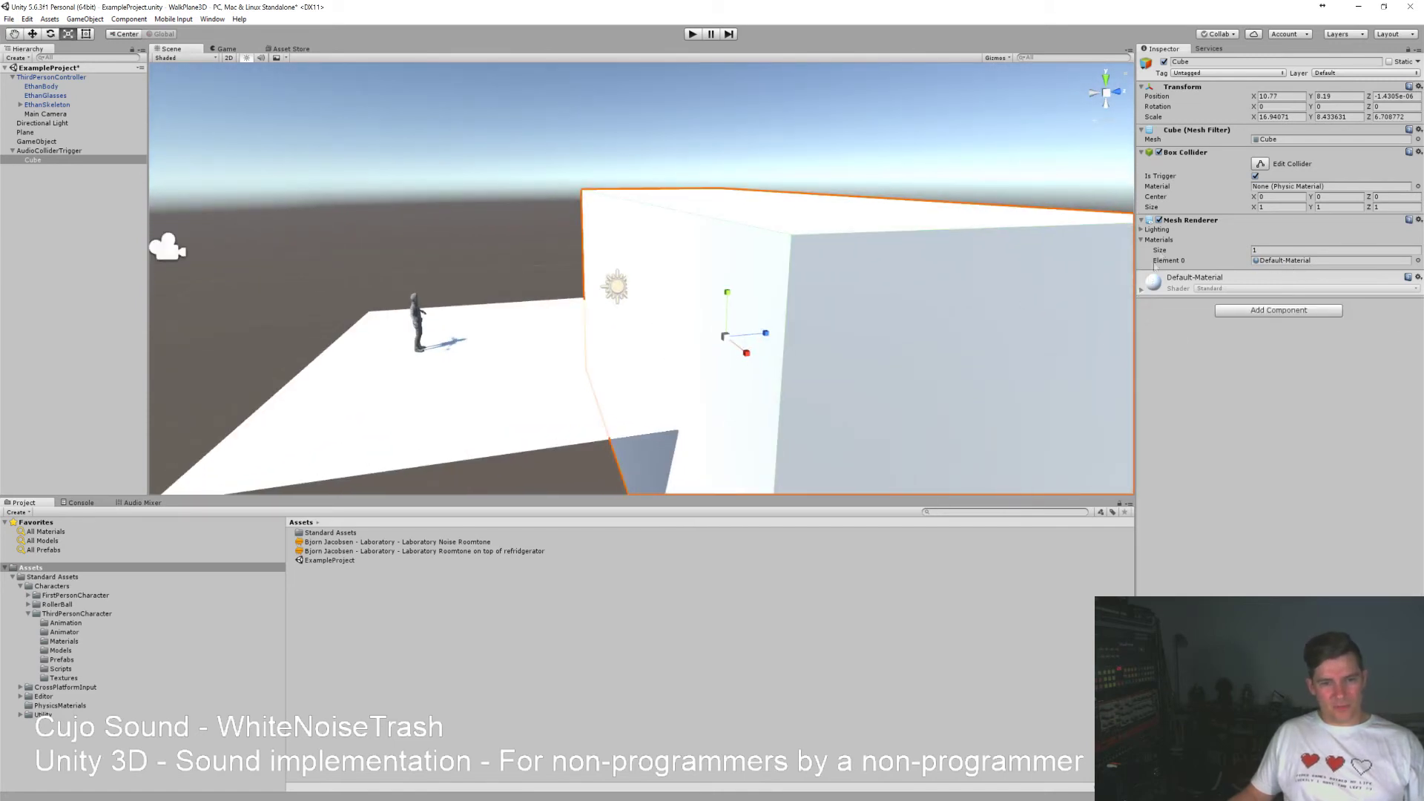
click(1417, 260)
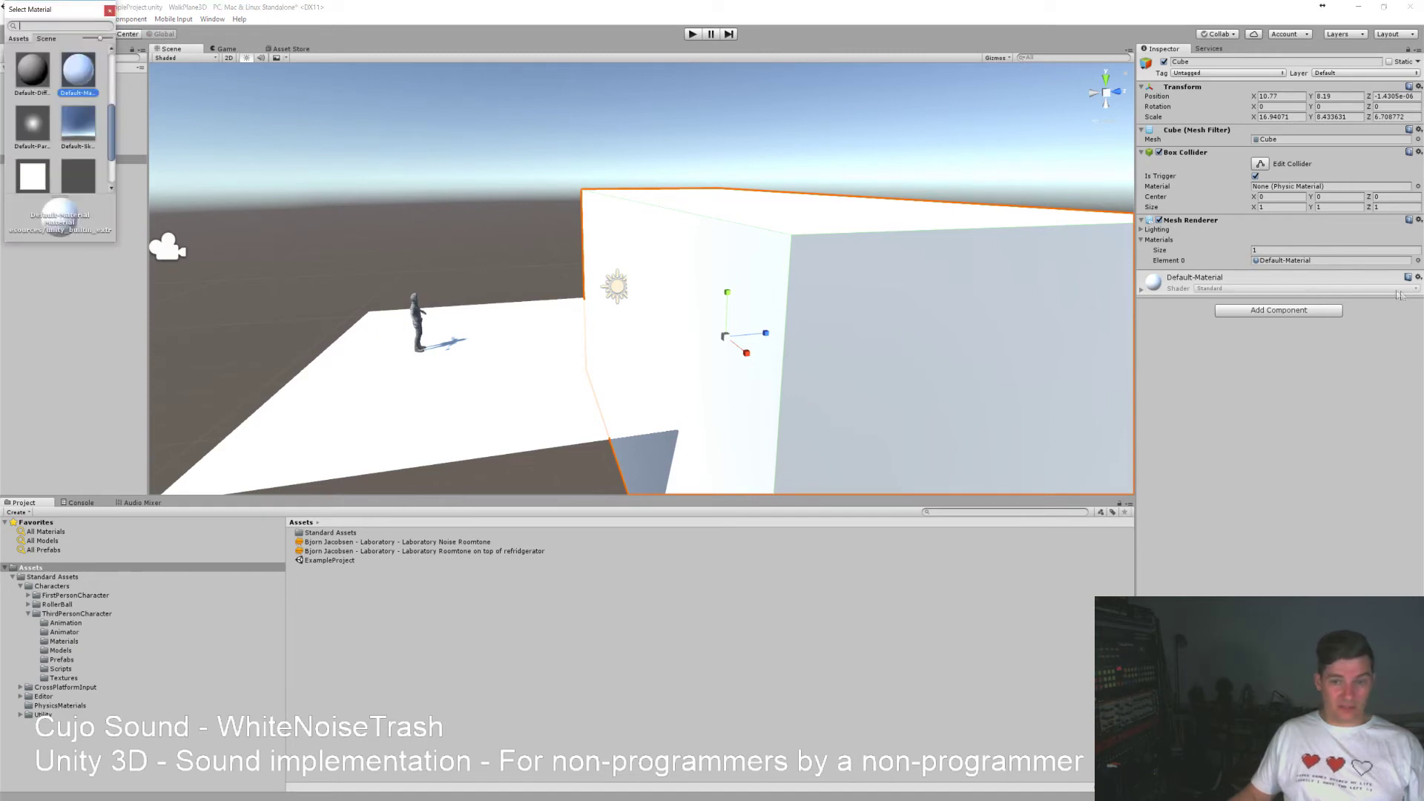
drag(112, 134, 114, 162)
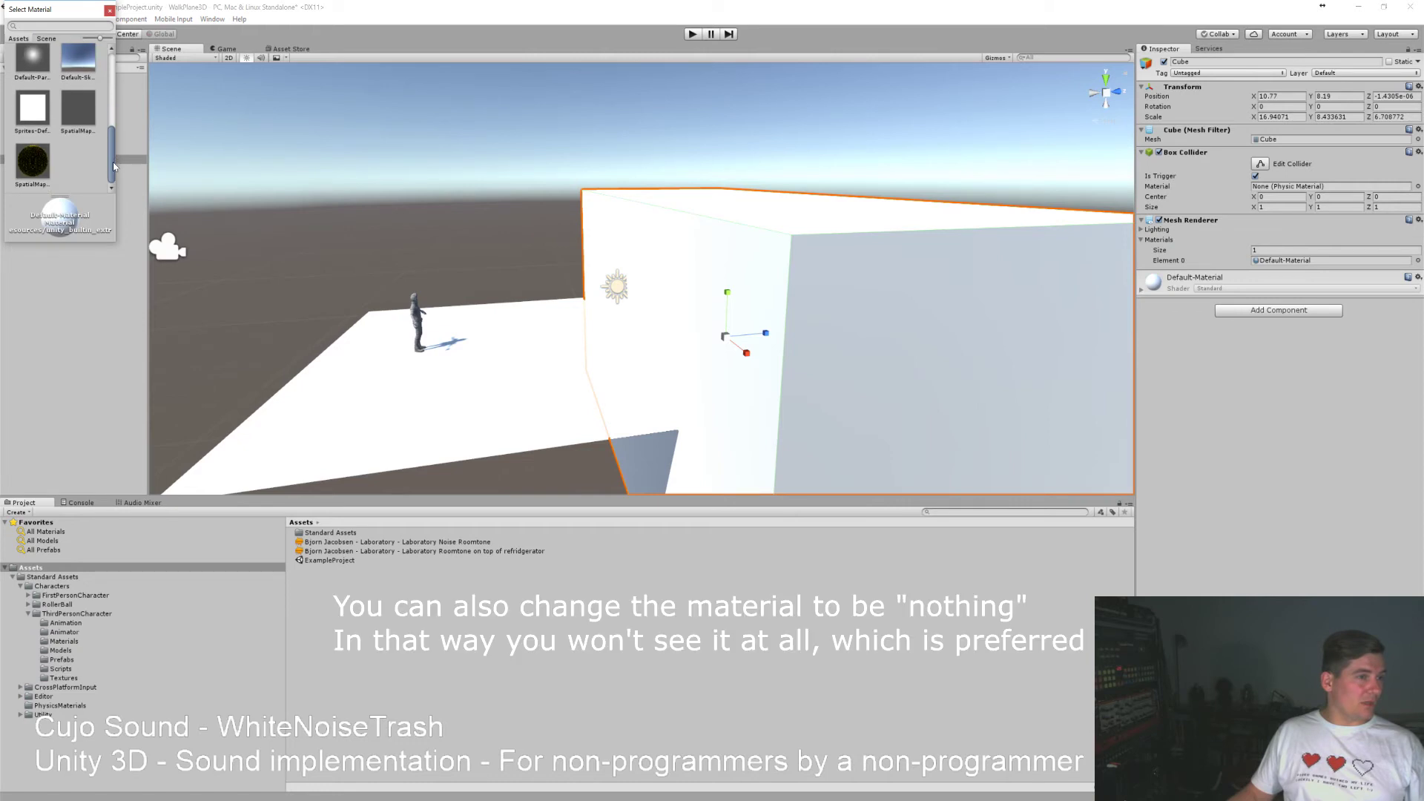
click(79, 109)
click(598, 349)
Move the cube along its Z axis to about -1.98.
alt+drag(413, 352, 526, 238)
key(w)
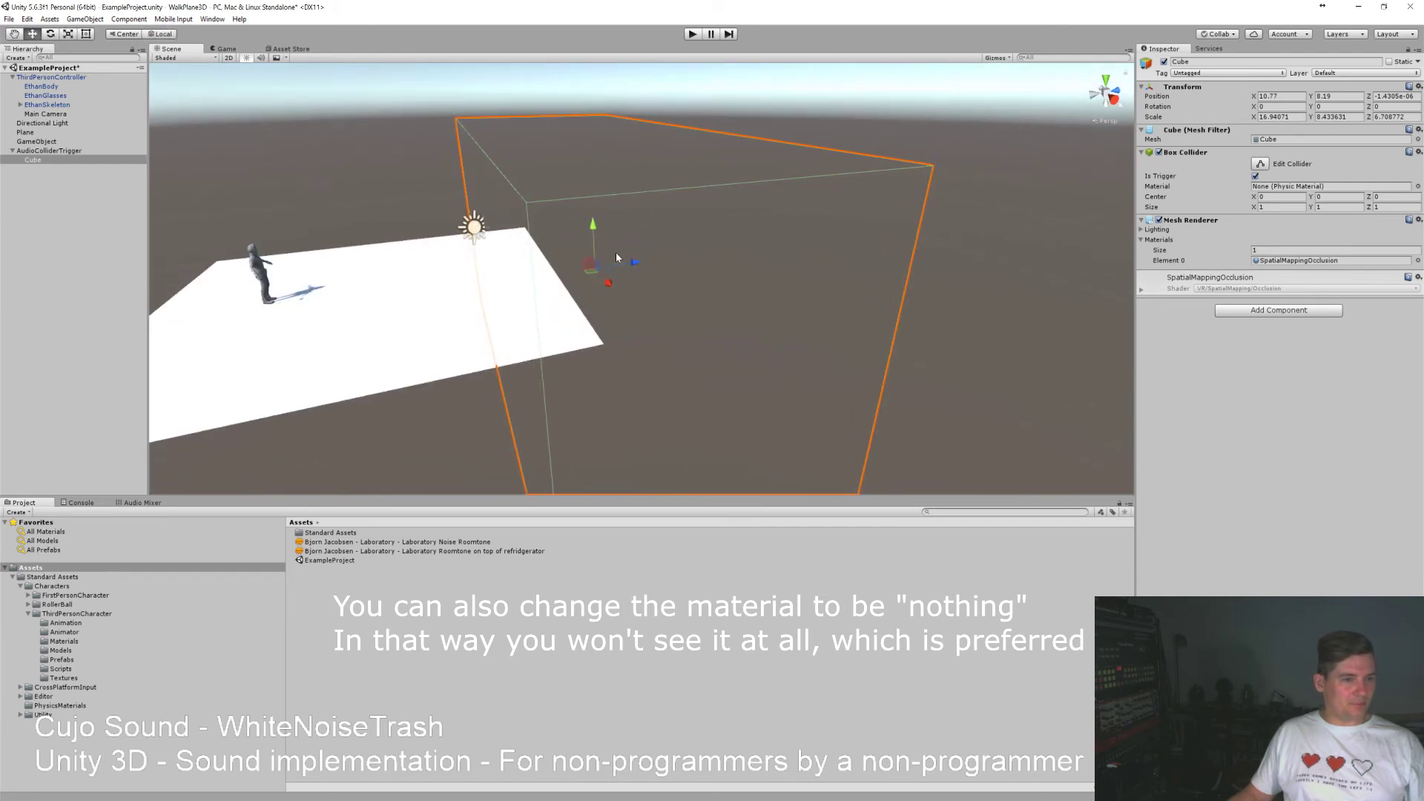
drag(636, 262, 582, 268)
alt+drag(549, 196, 603, 215)
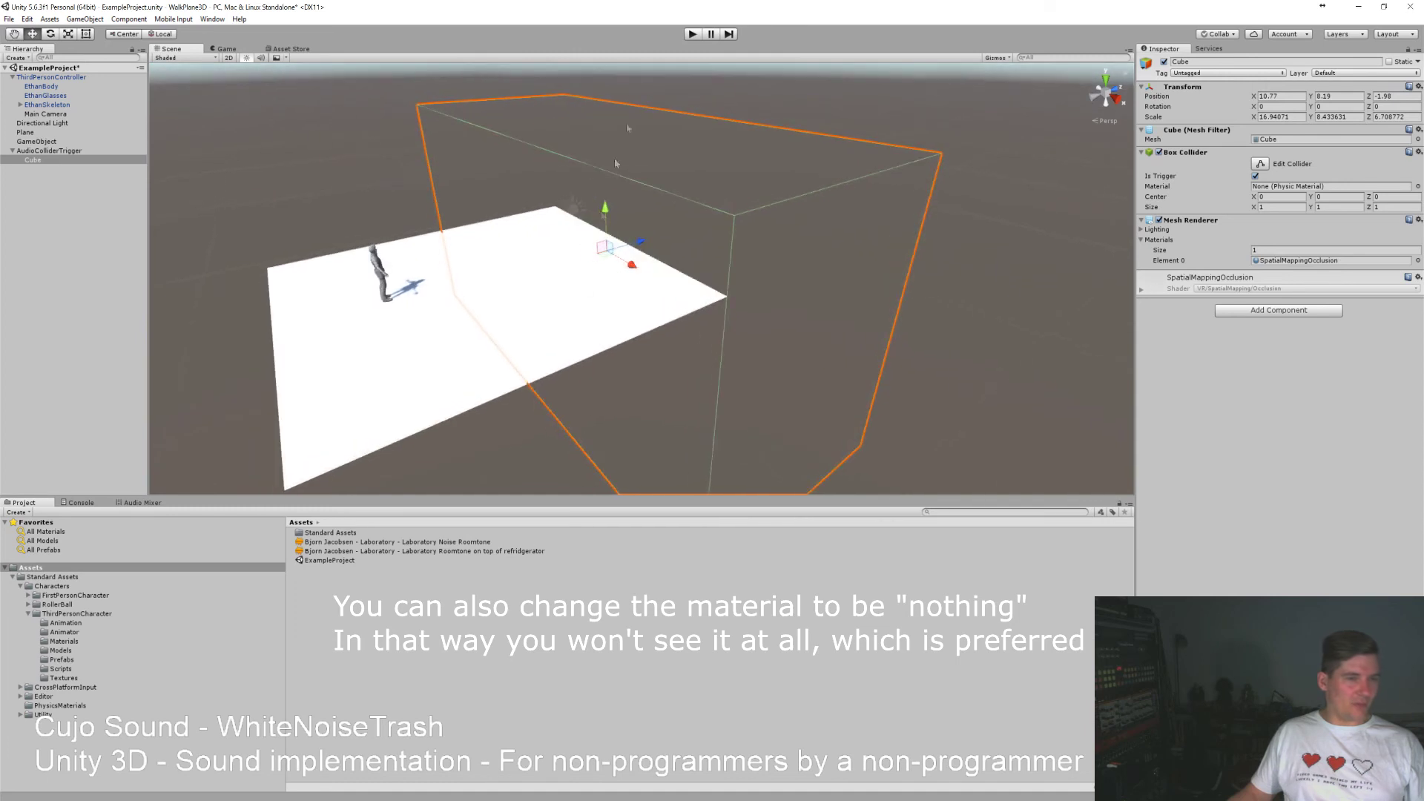
Play the scene, run the character around inside the cube with its occlusion material, and stop playing.
click(692, 35)
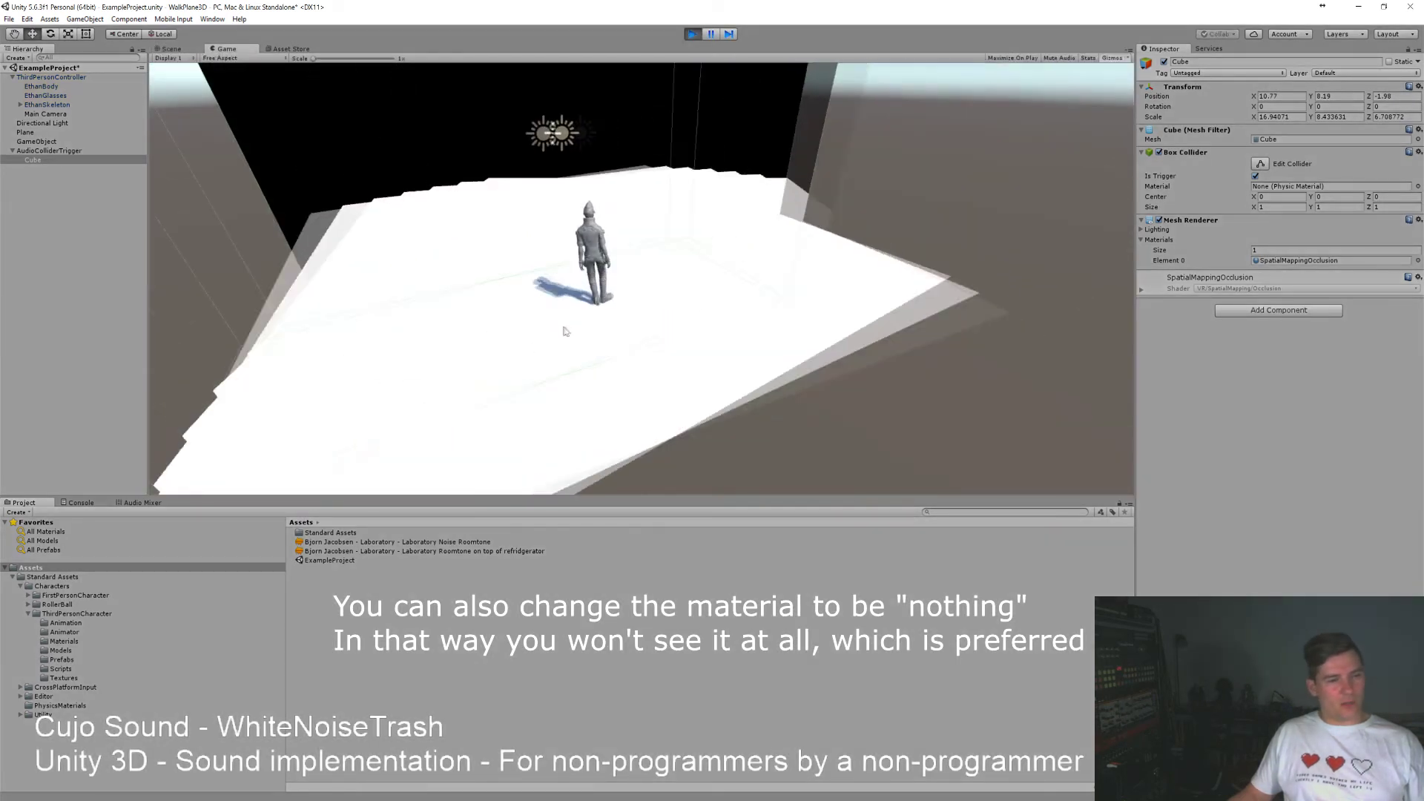
key(w)
key(a)
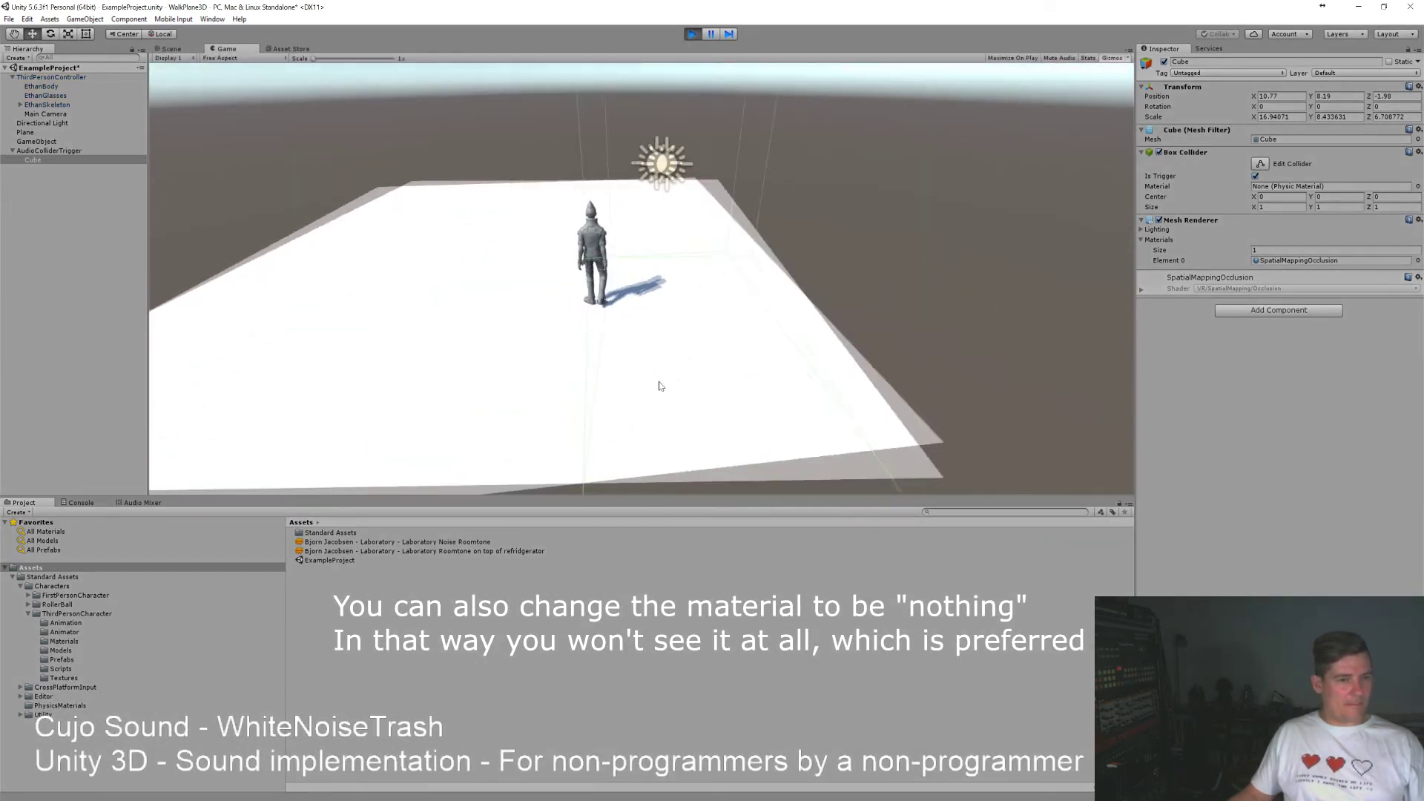
key(d)
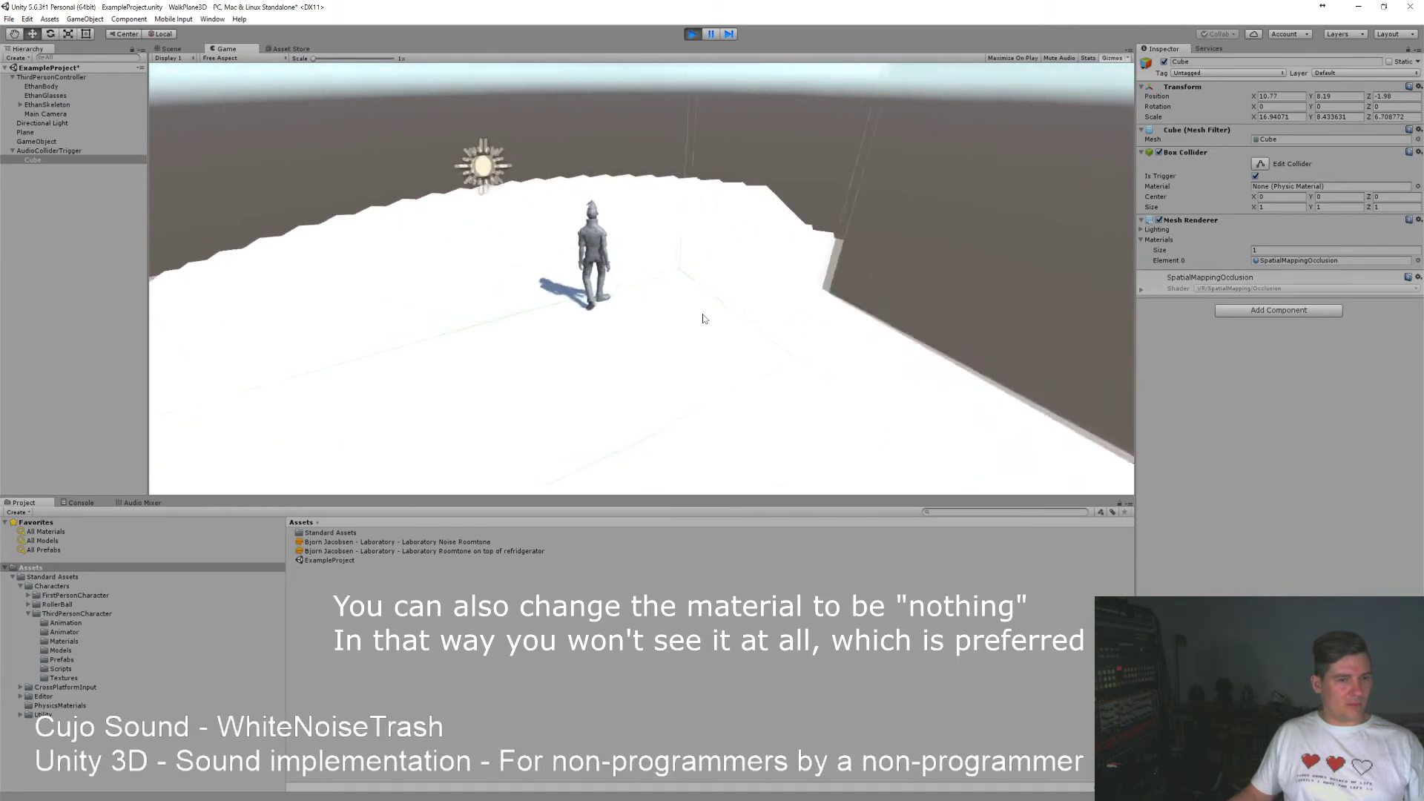
key(a)
key(w)
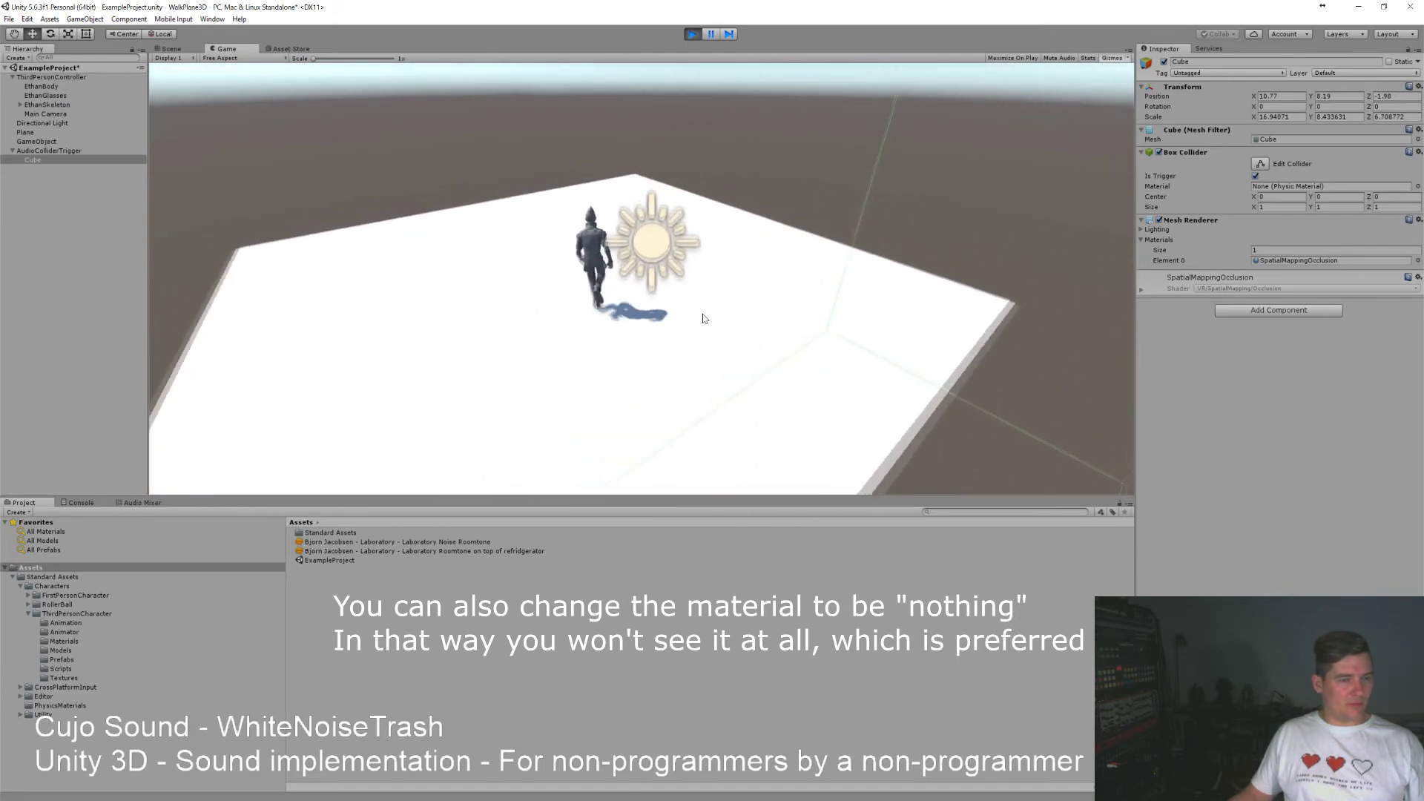
click(692, 34)
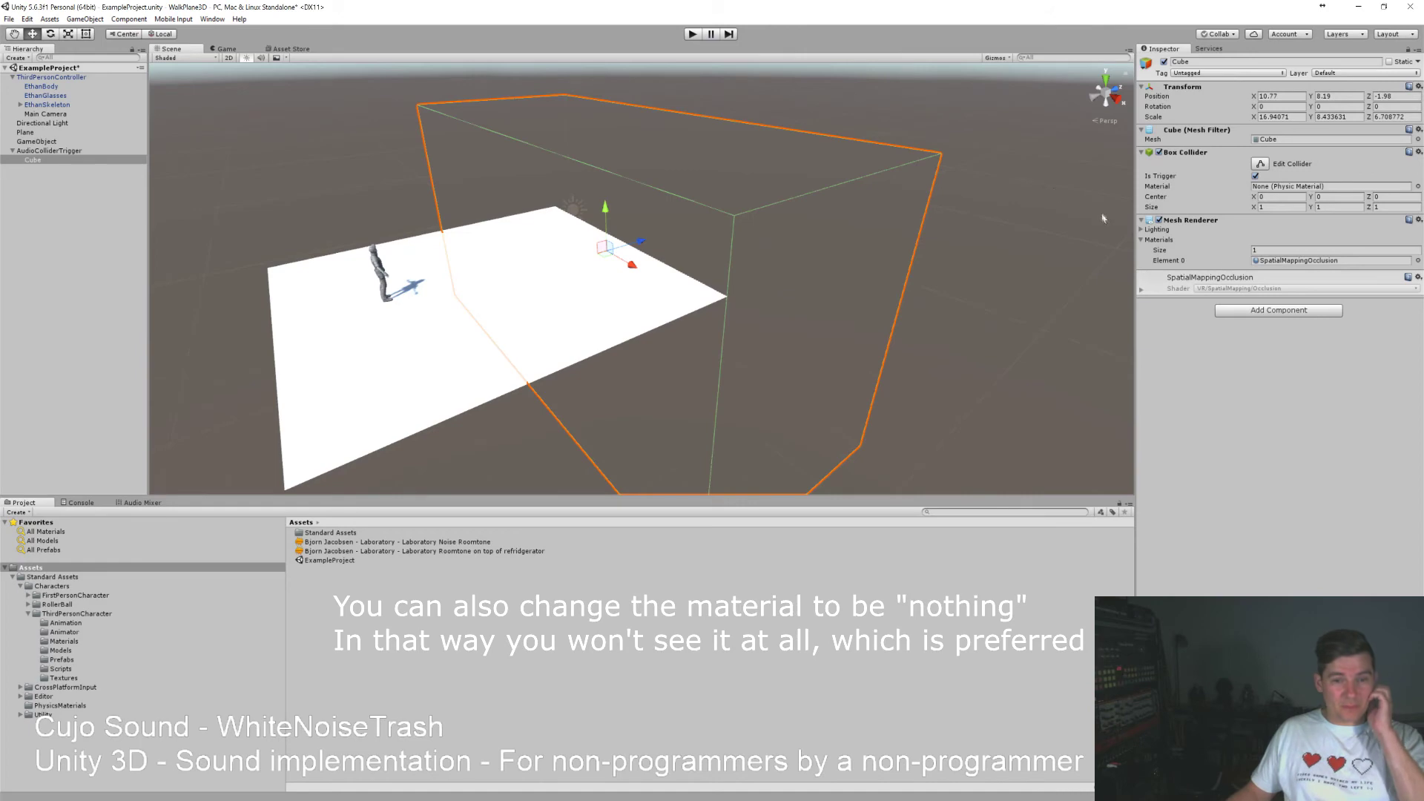
Set Element 0 of the cube's Mesh Renderer materials to Default-Particle and briefly play the scene to check it.
click(1417, 261)
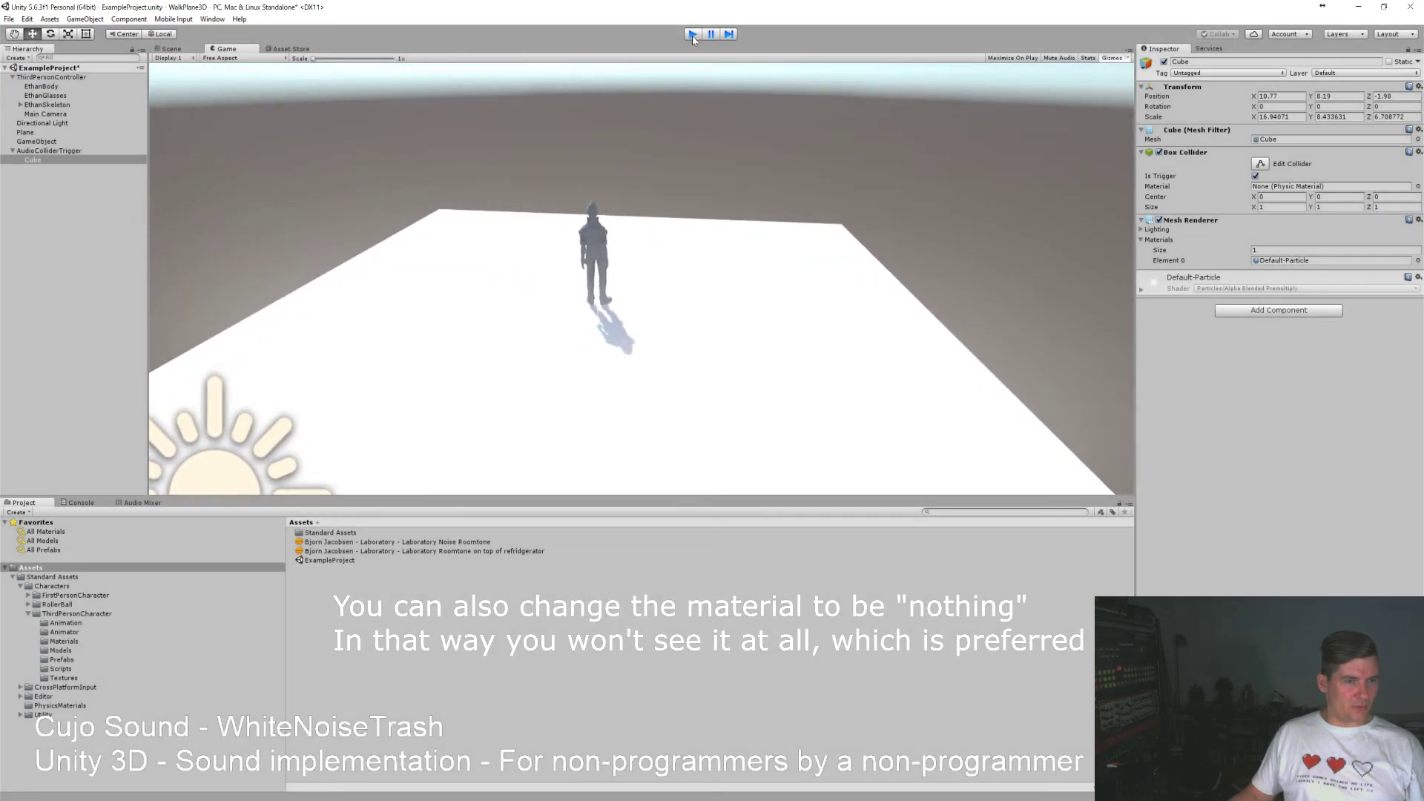
click(692, 34)
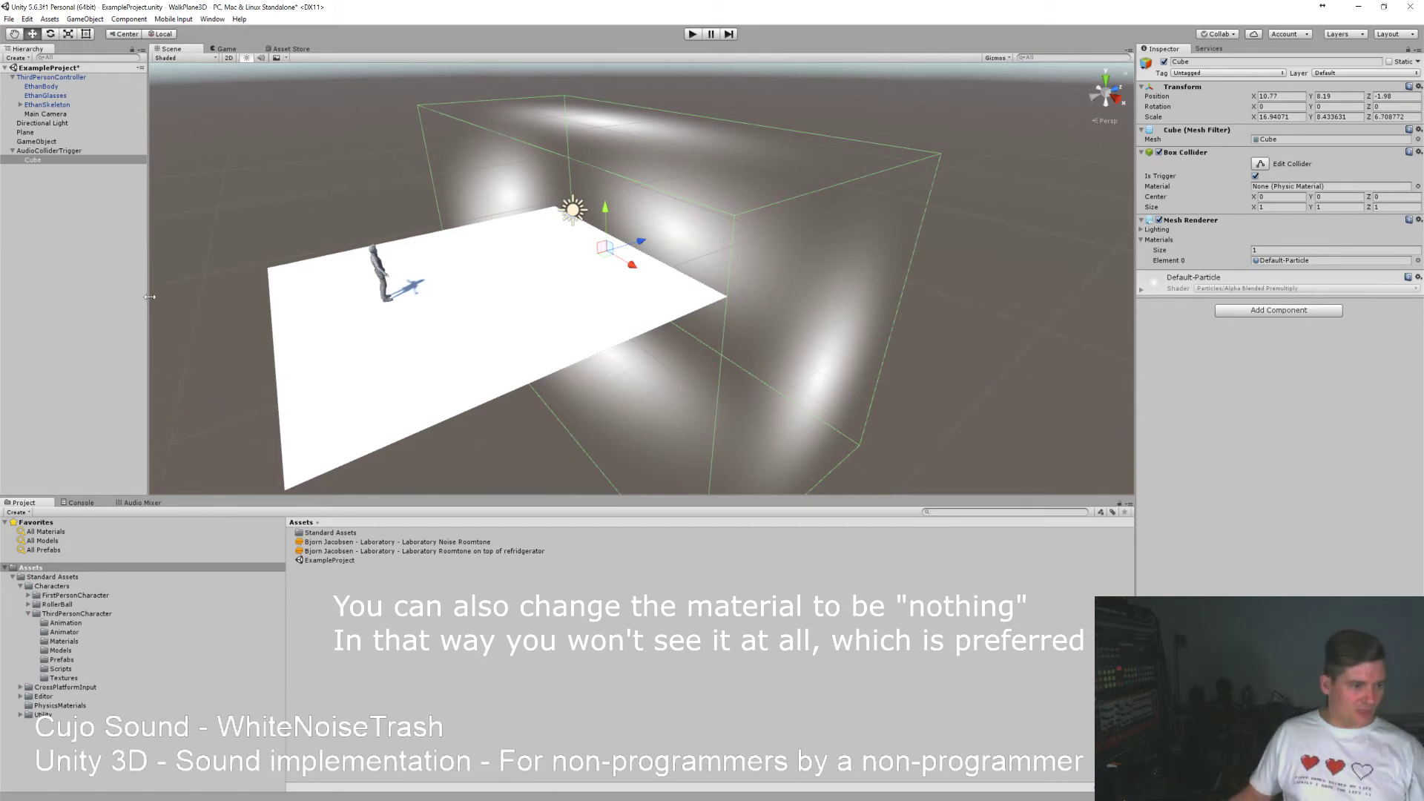
Create a C# script named AudioColliderTrigger in the Assets folder.
right_click(47, 567)
mouse_move(74, 575)
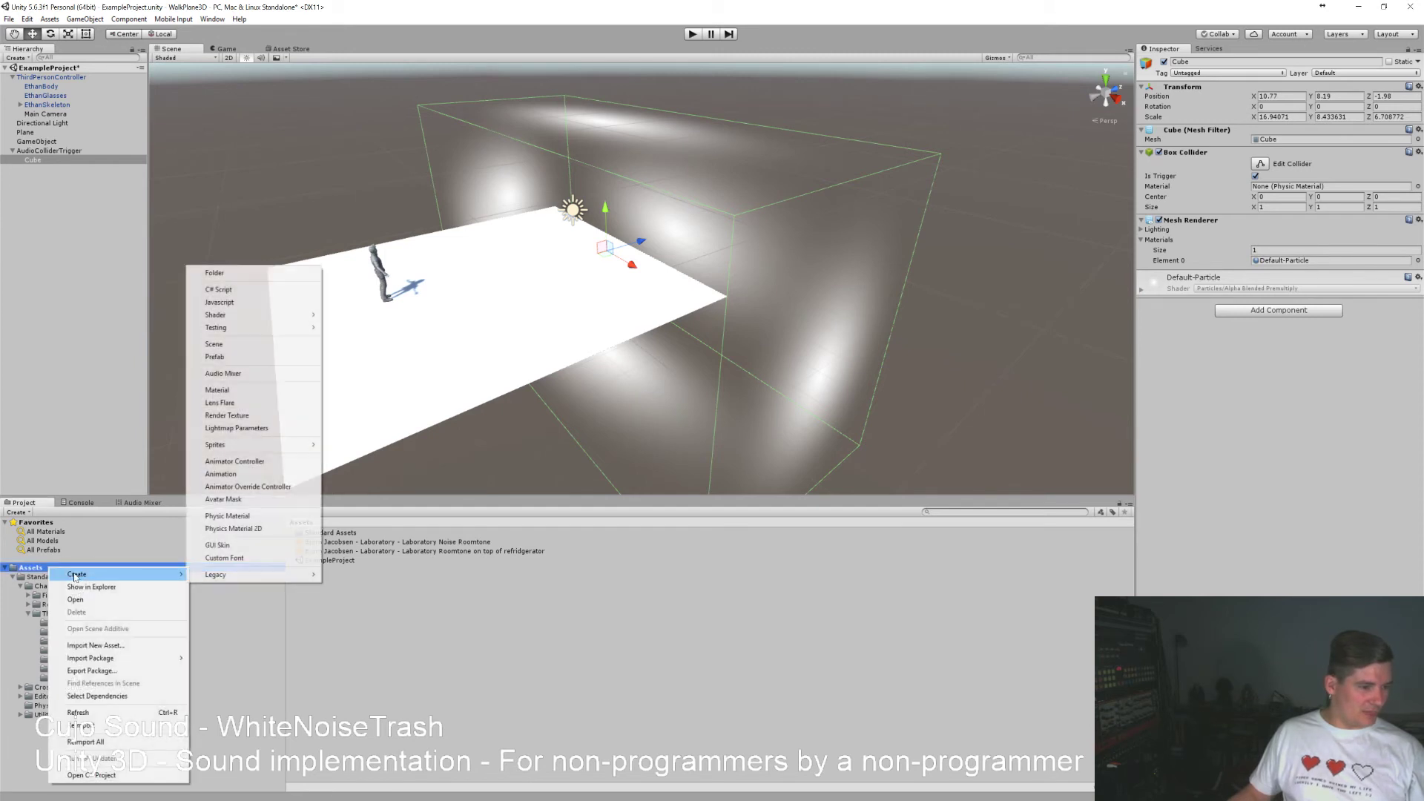
click(236, 290)
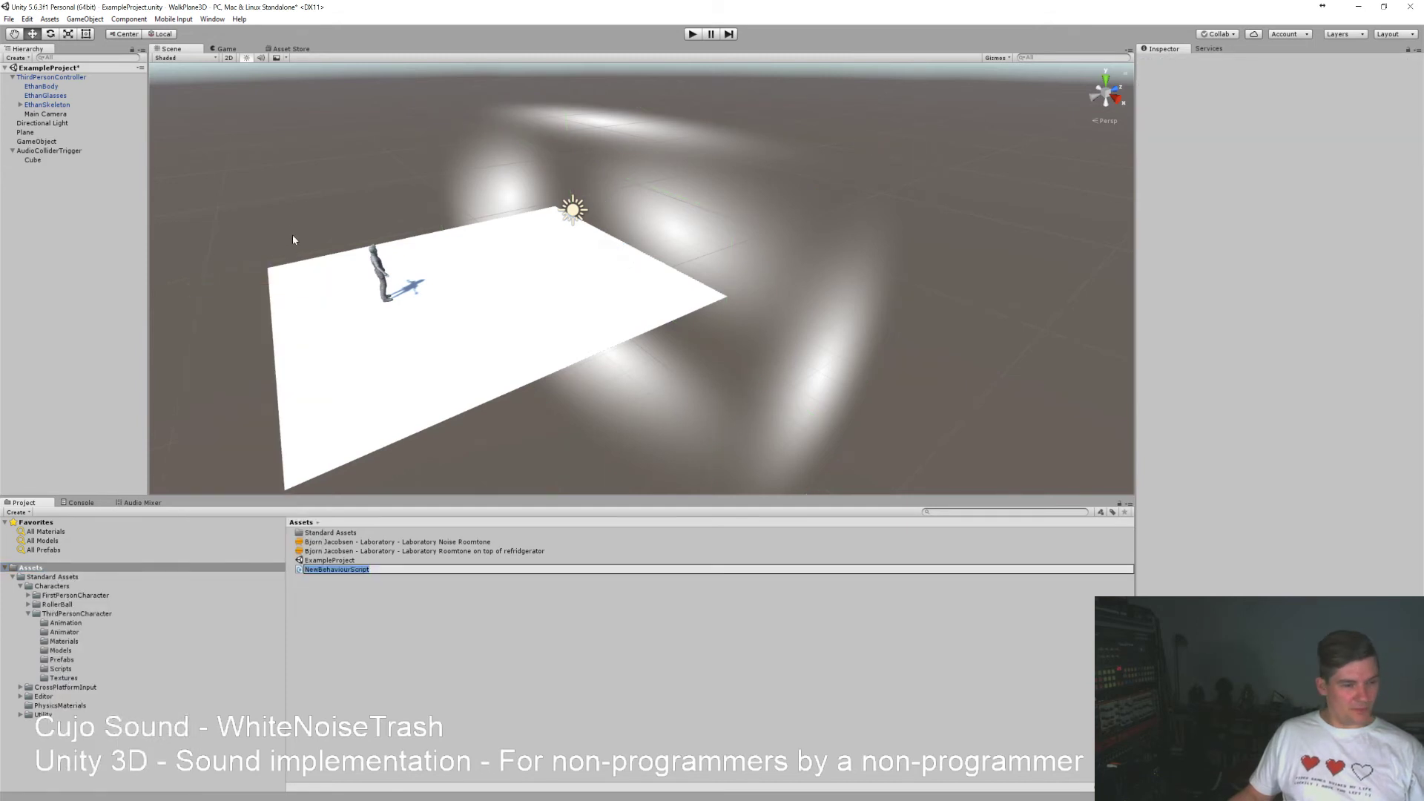
text(AudioColliderTrigger)
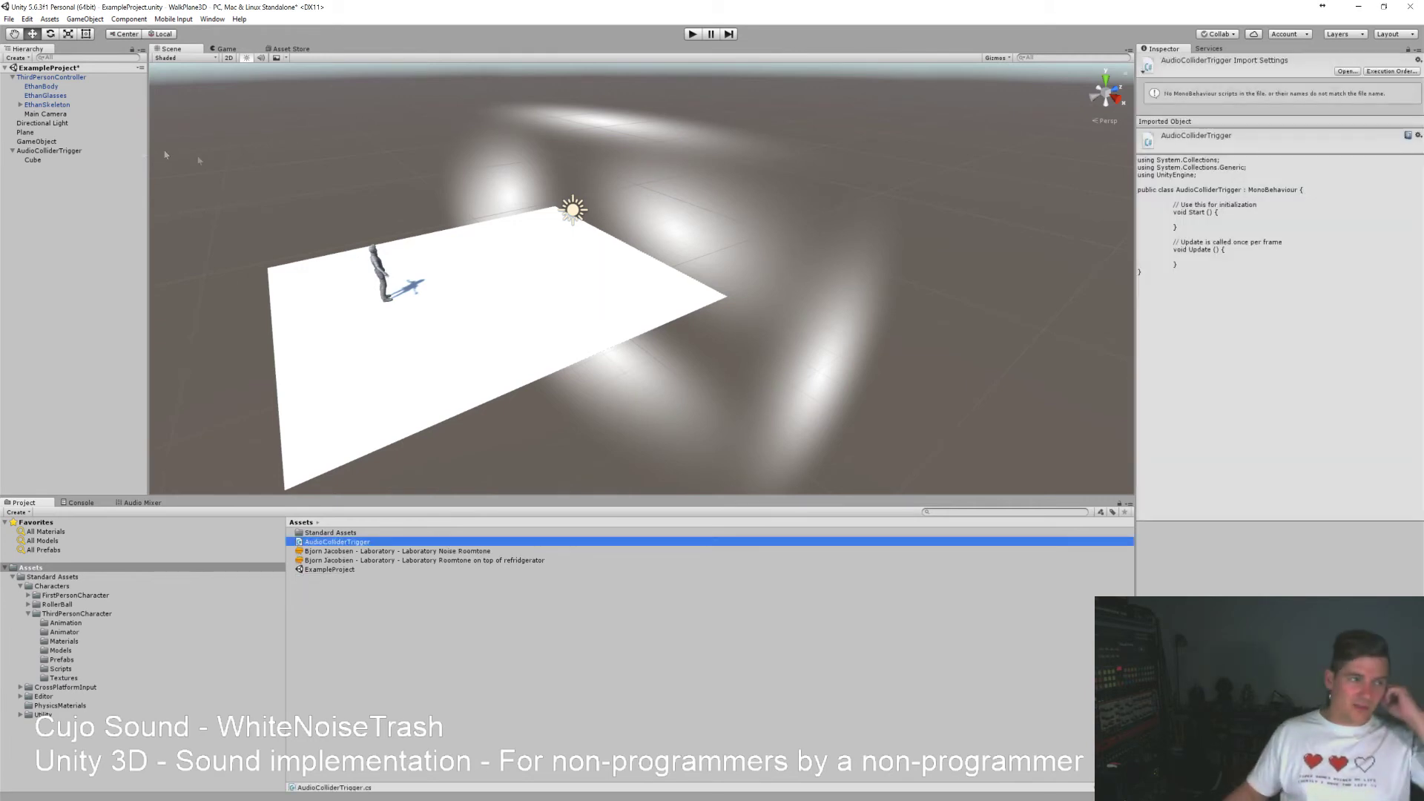
Open the AudioColliderTrigger script in Visual Studio and reload the modified WalkPlane3D solution.
click(40, 161)
click(39, 159)
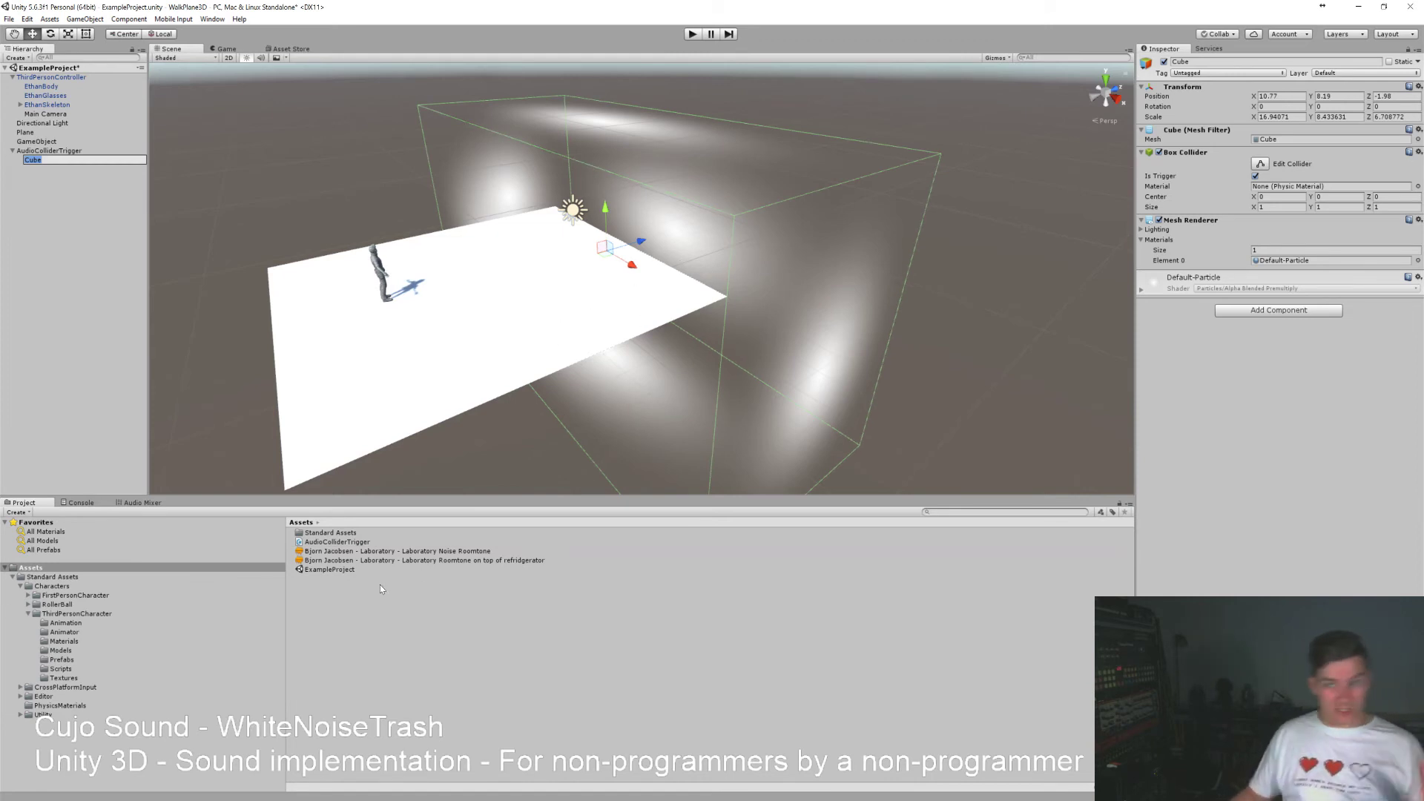
double_click(338, 543)
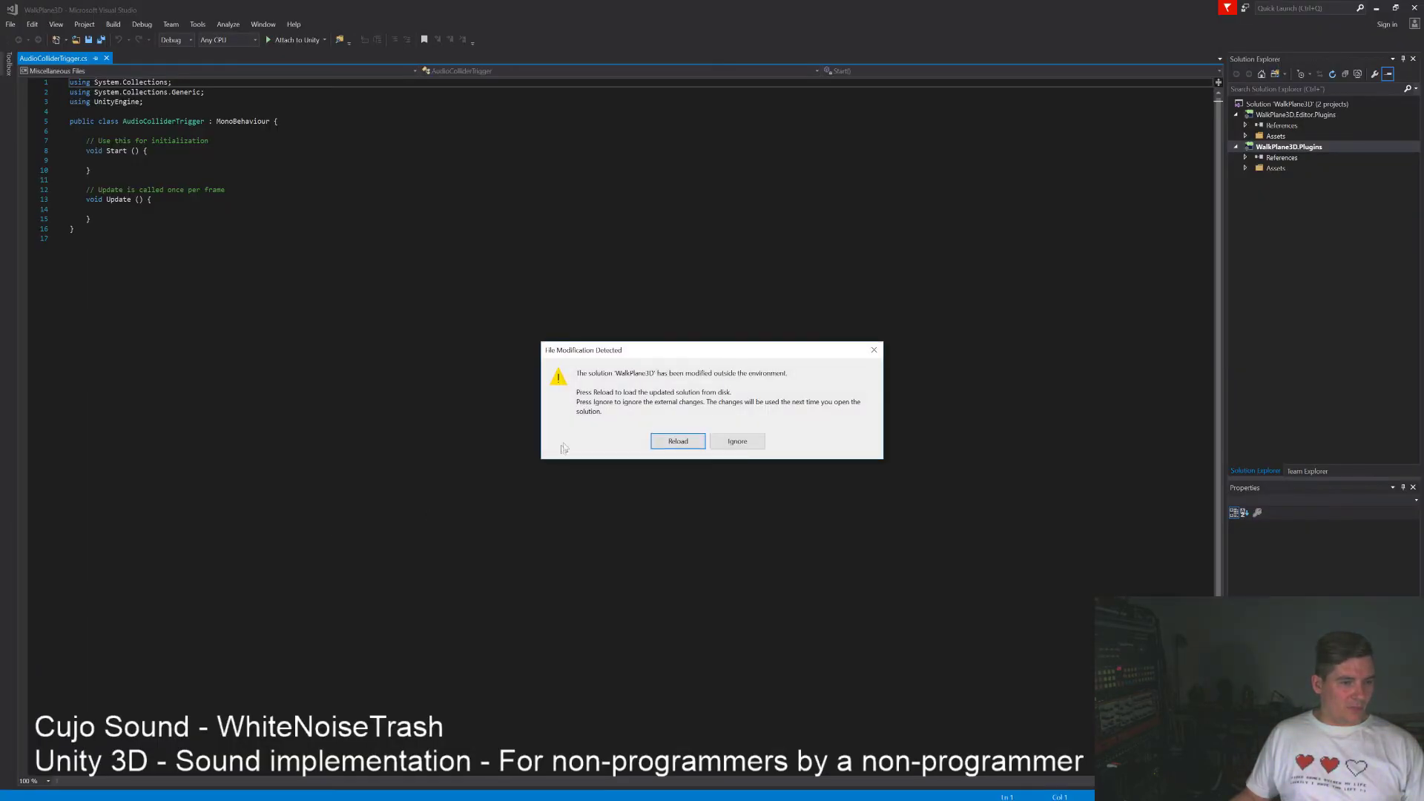
click(687, 442)
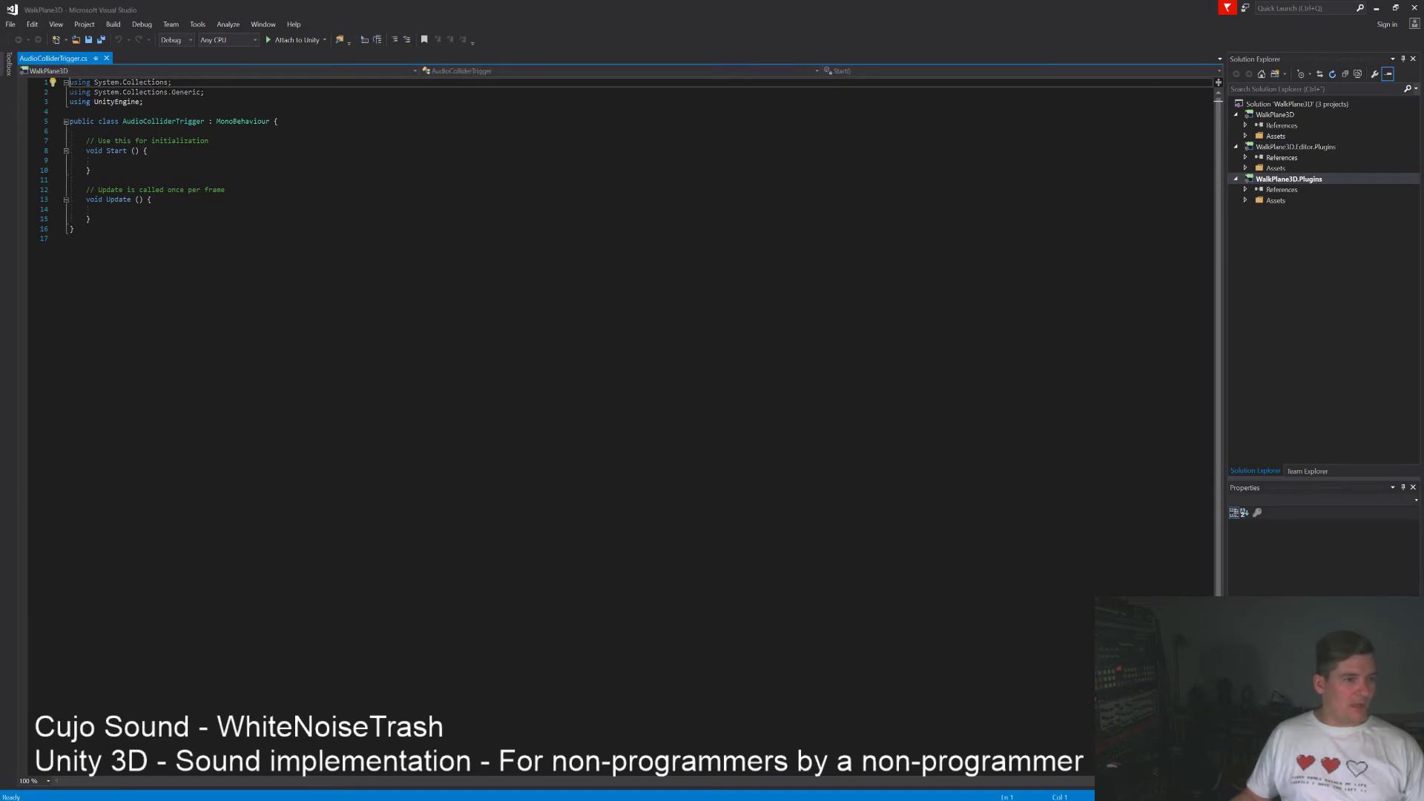
Put the opening braces of the Start and Update methods on their own lines.
click(144, 151)
key(Return)
click(147, 210)
key(Return)
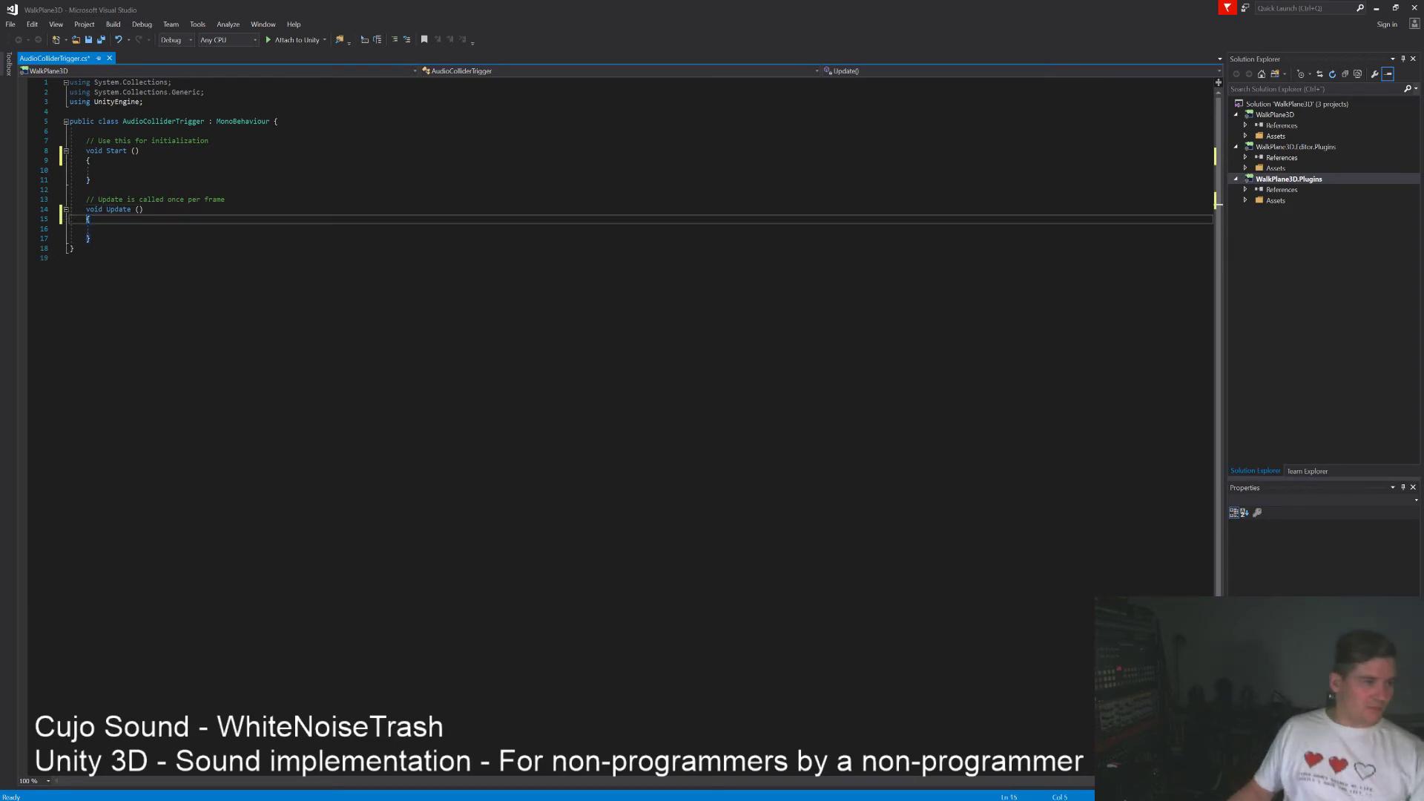
Examine the structure of the Start method, its void keyword and the braces enclosing its body.
click(70, 258)
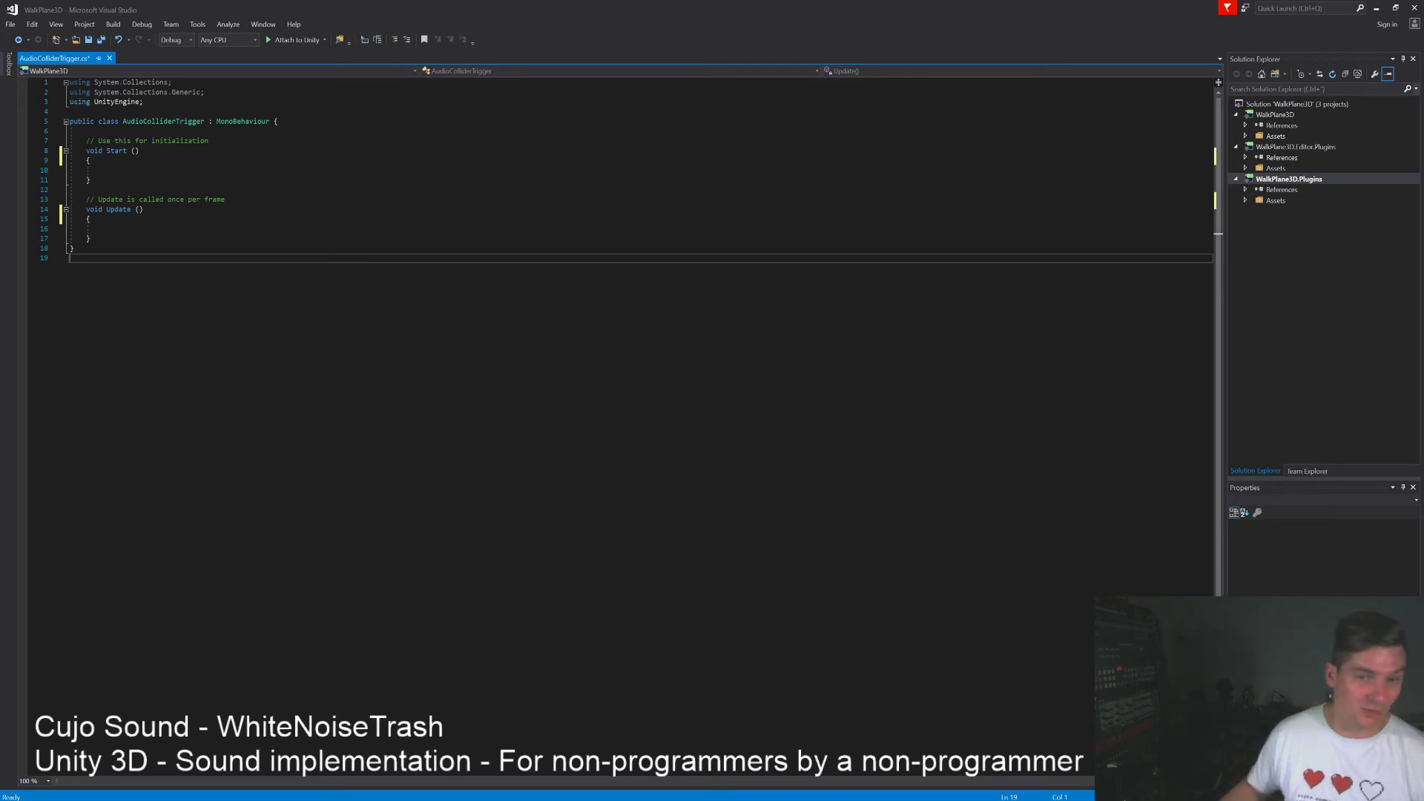
click(90, 160)
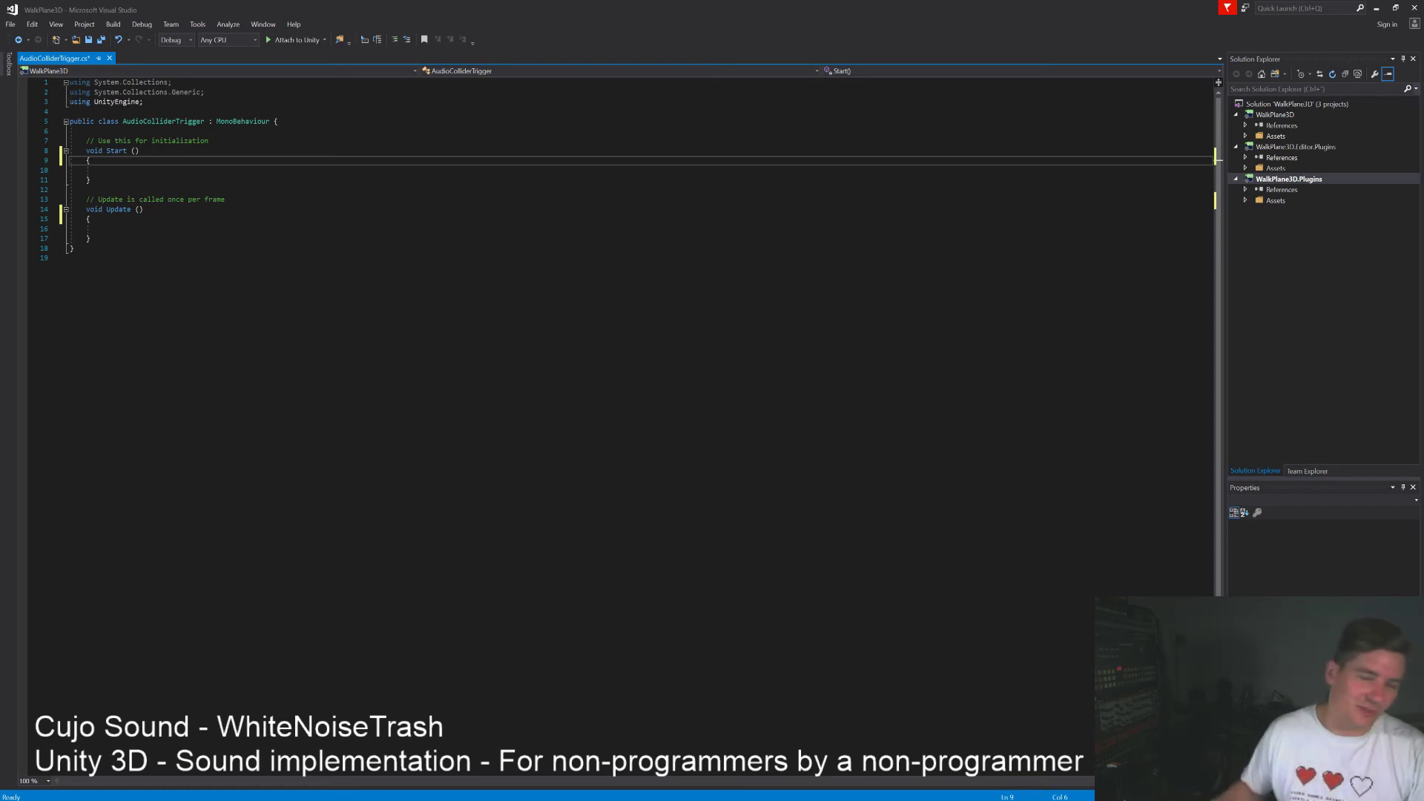
double_click(95, 151)
click(91, 181)
click(103, 170)
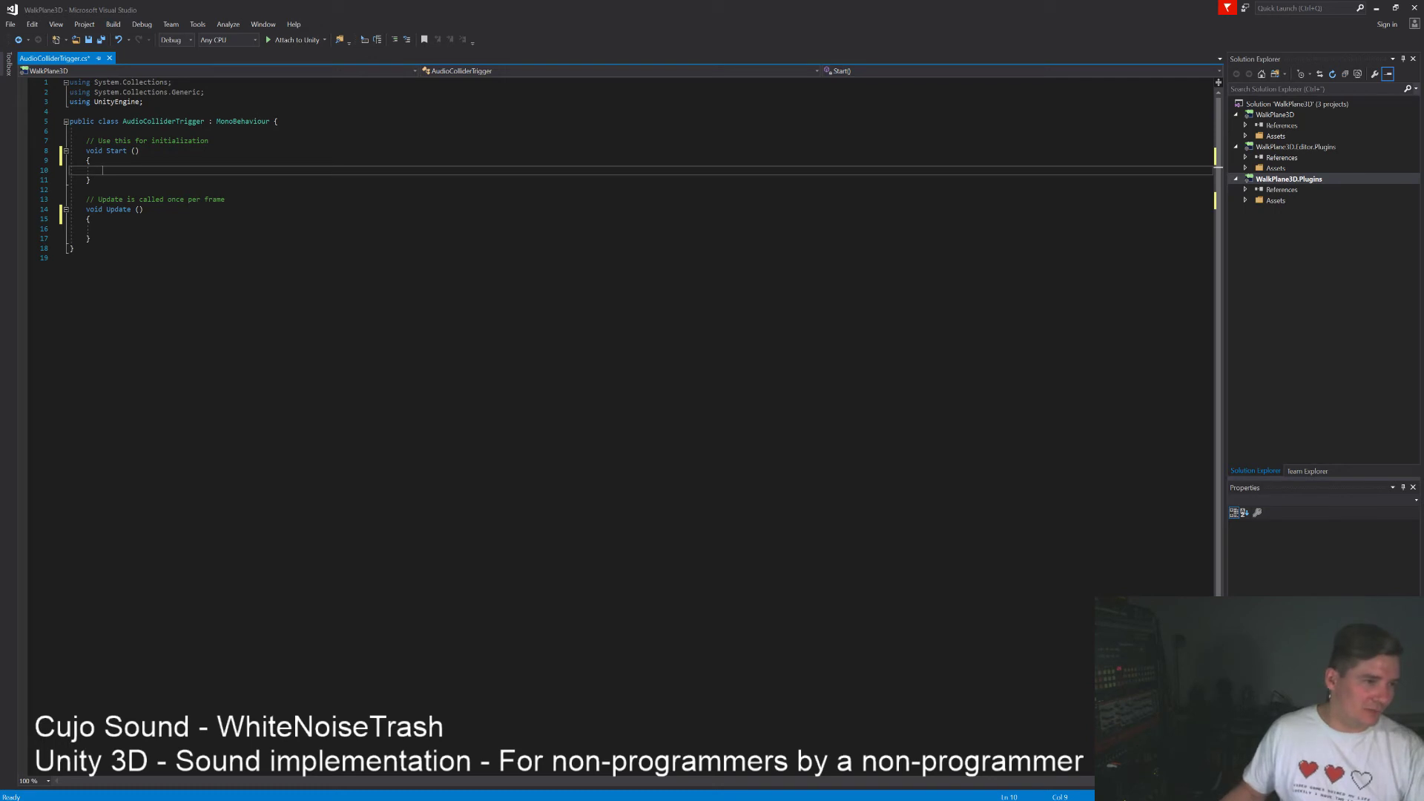
click(90, 180)
click(90, 160)
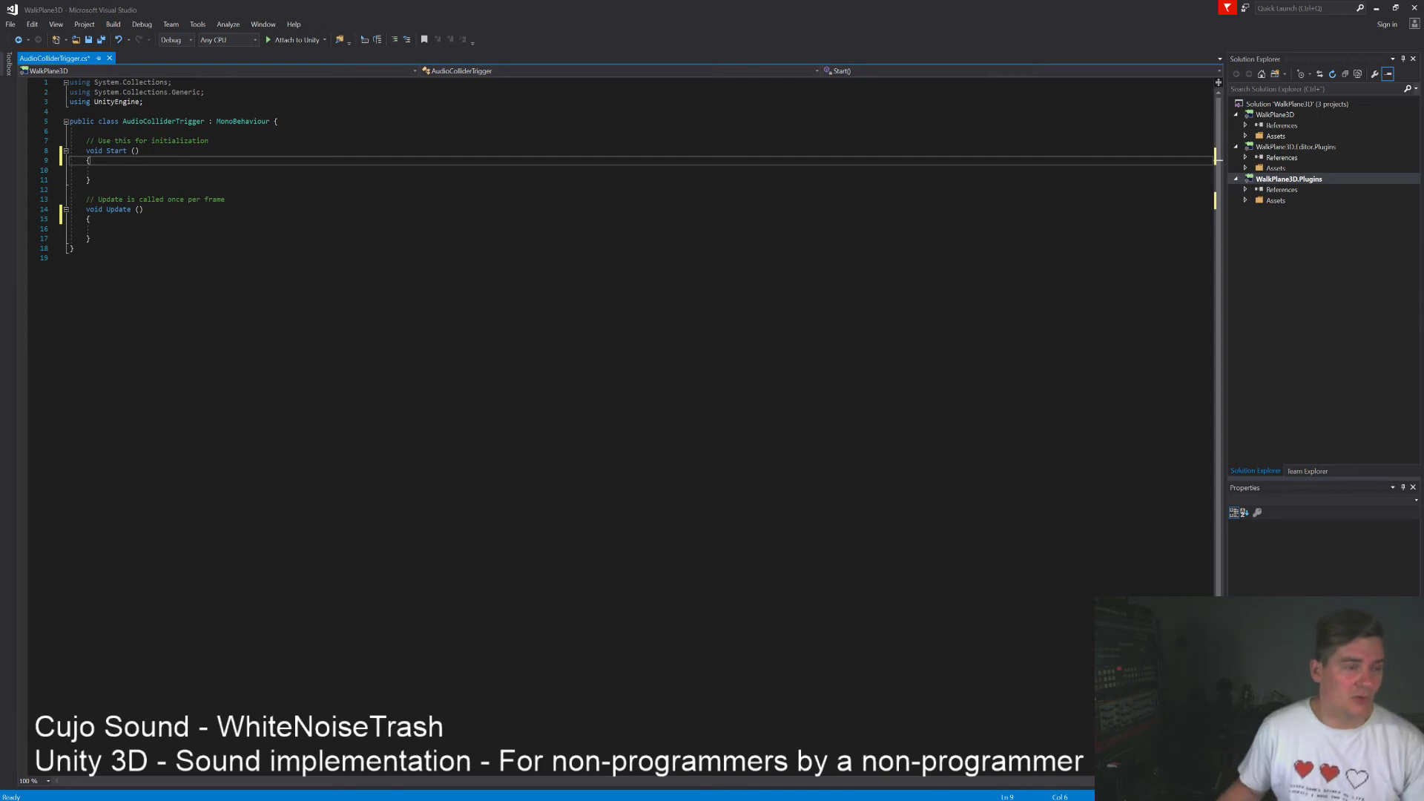
key(Down)
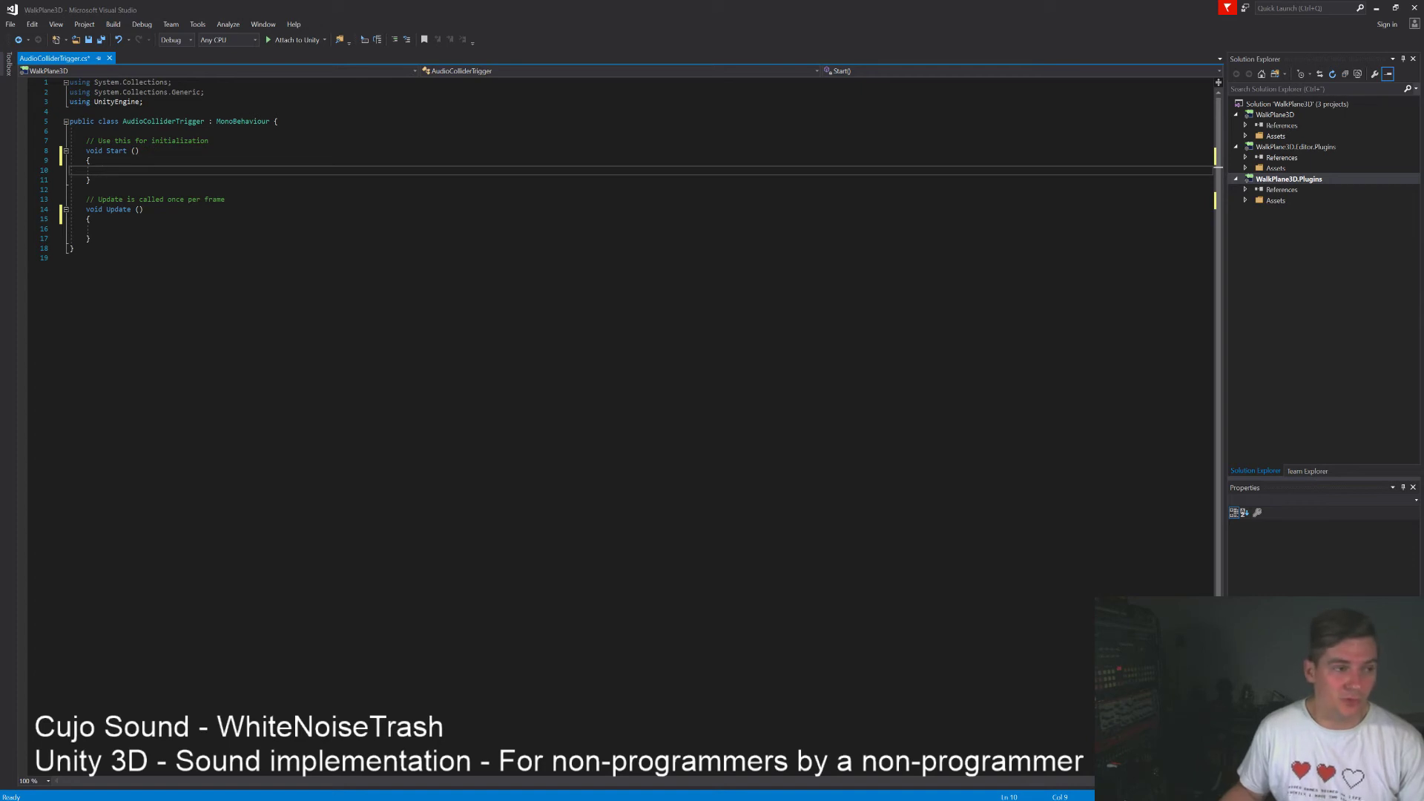
Add an OnTriggerEnter(Collider other) method below Update, using code completion to generate its signature.
click(102, 229)
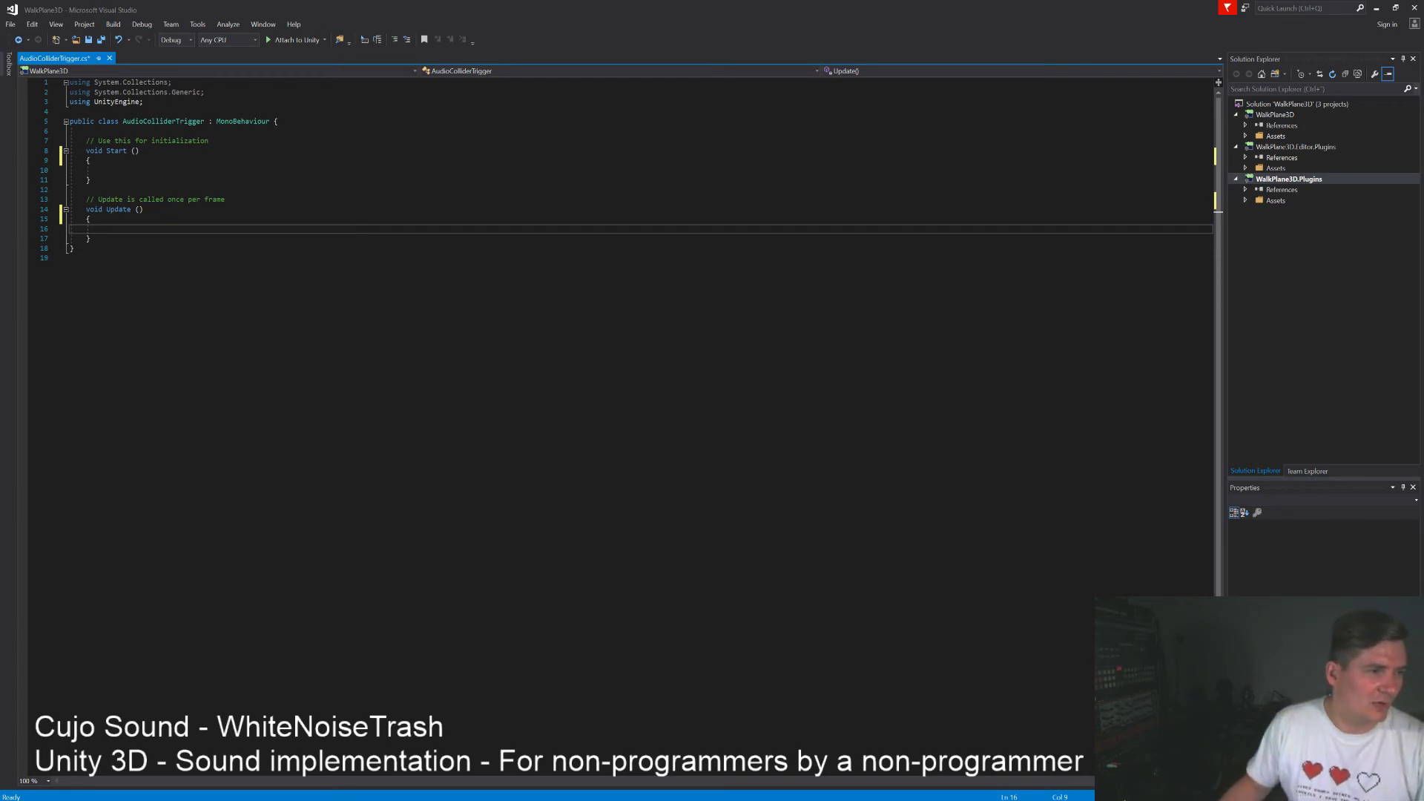
key(Down)
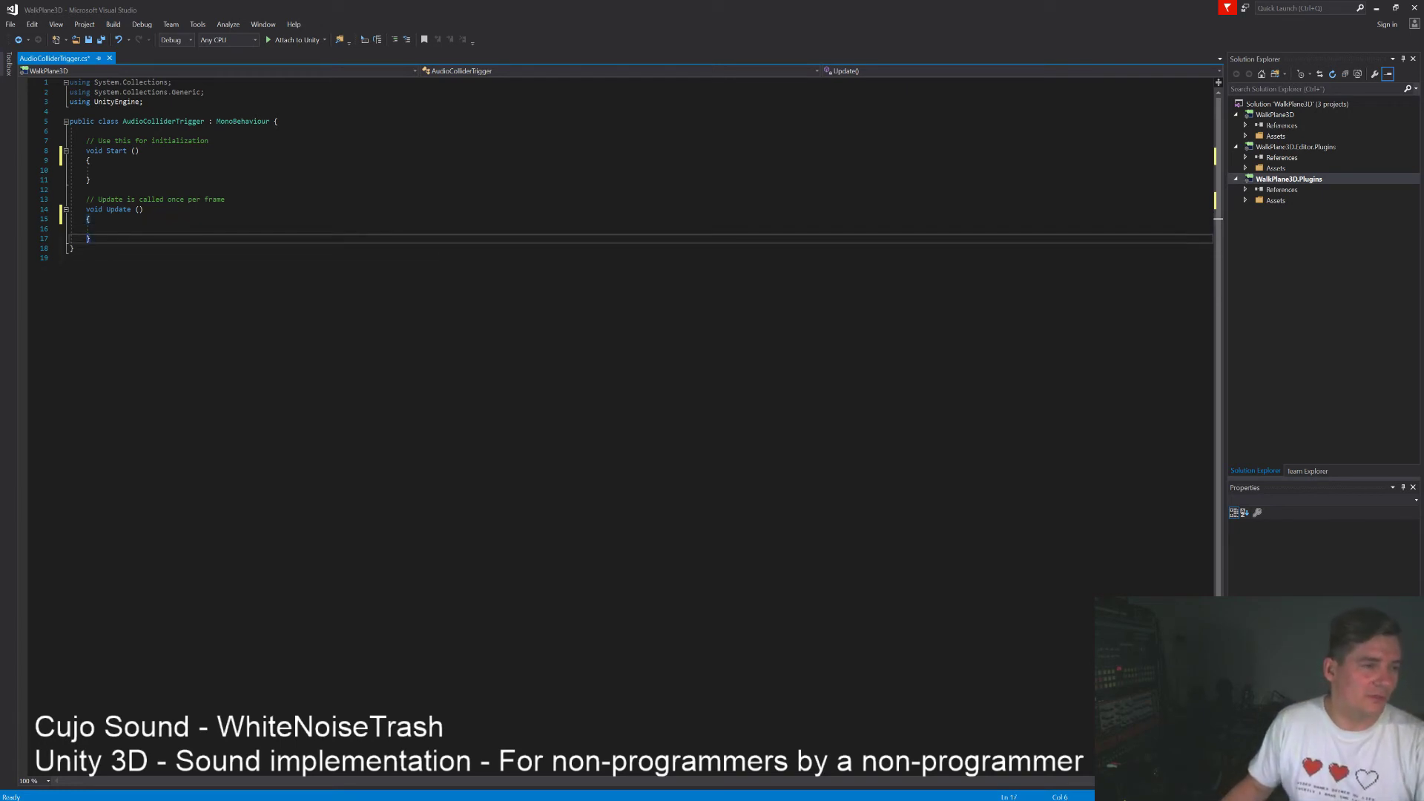
key(Return)
key(Return)
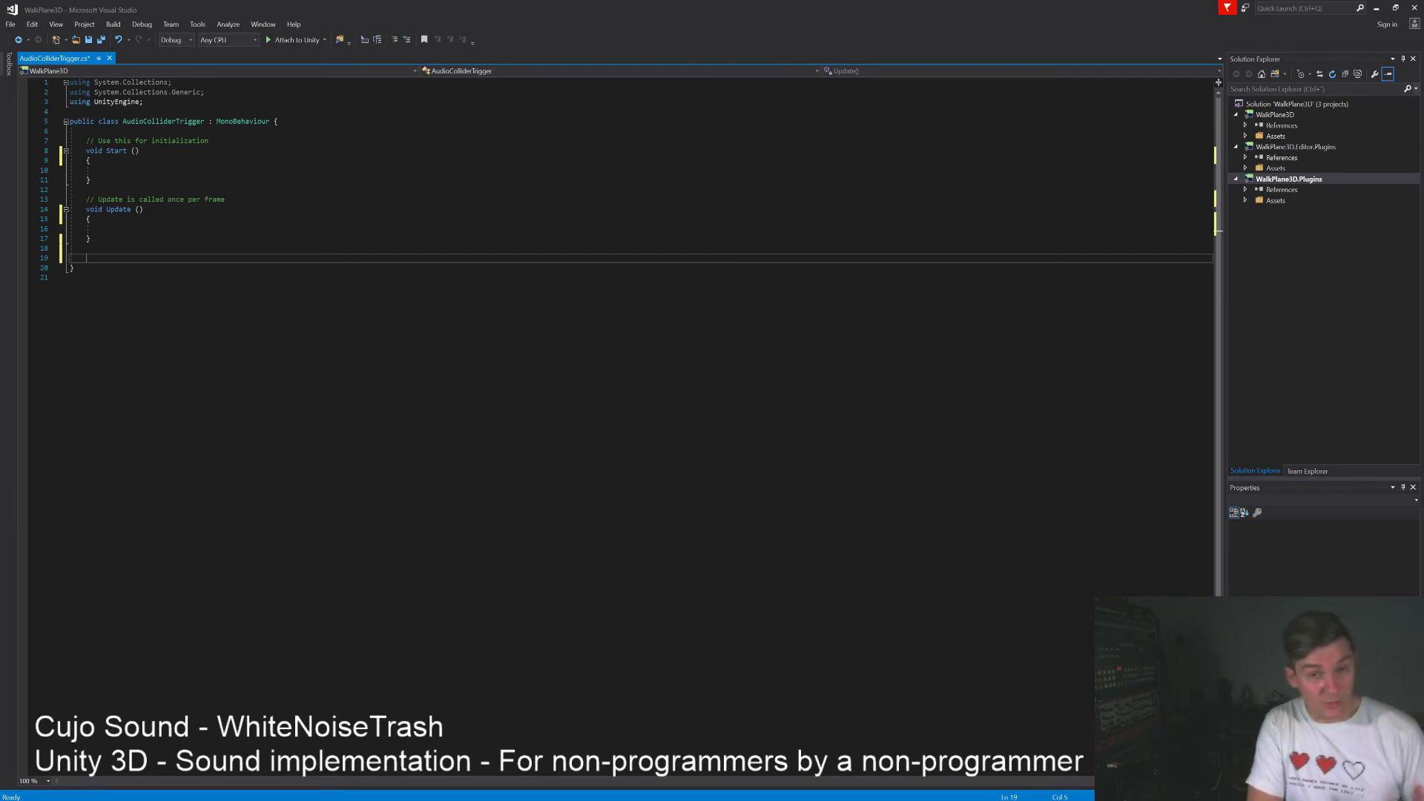
text(void)
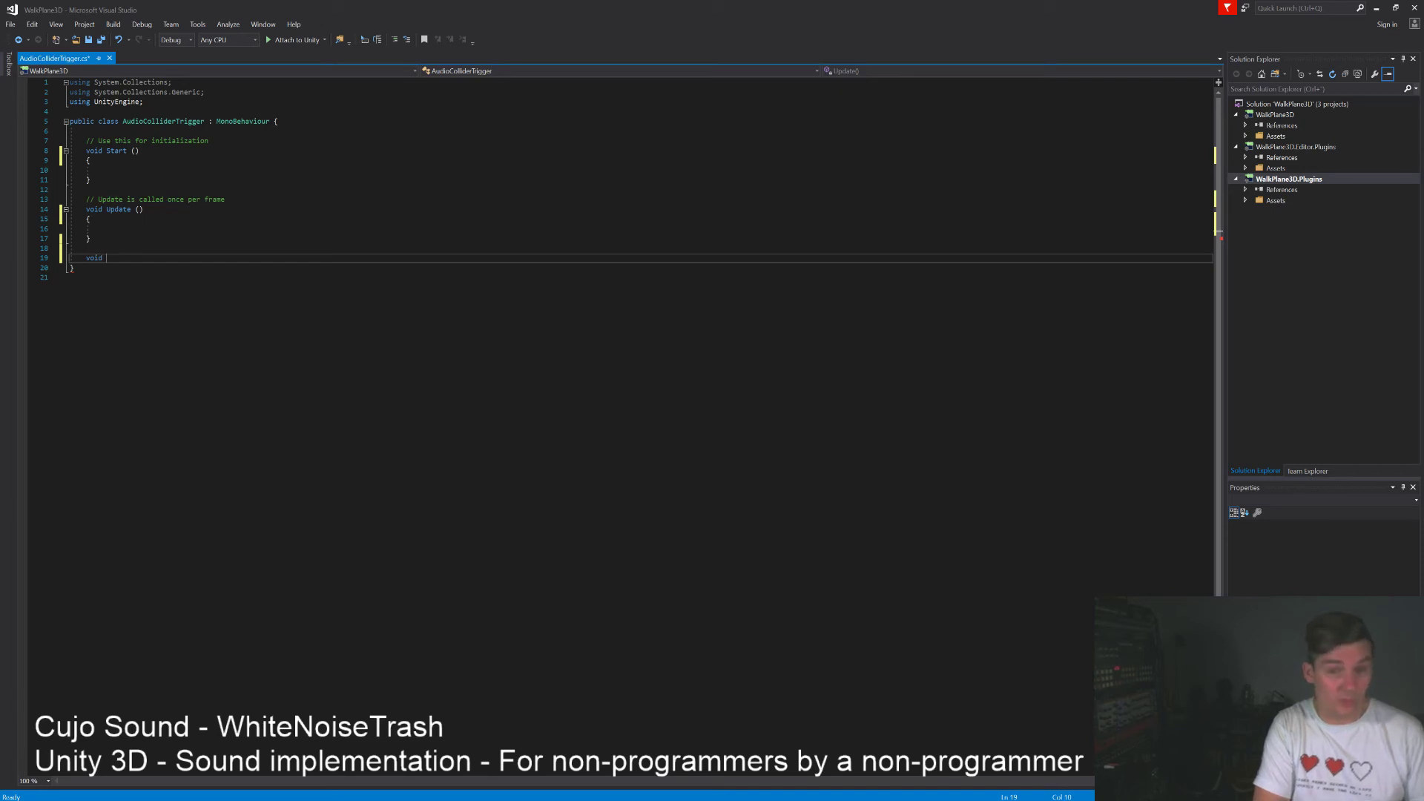
text(OnTriggerEnter)
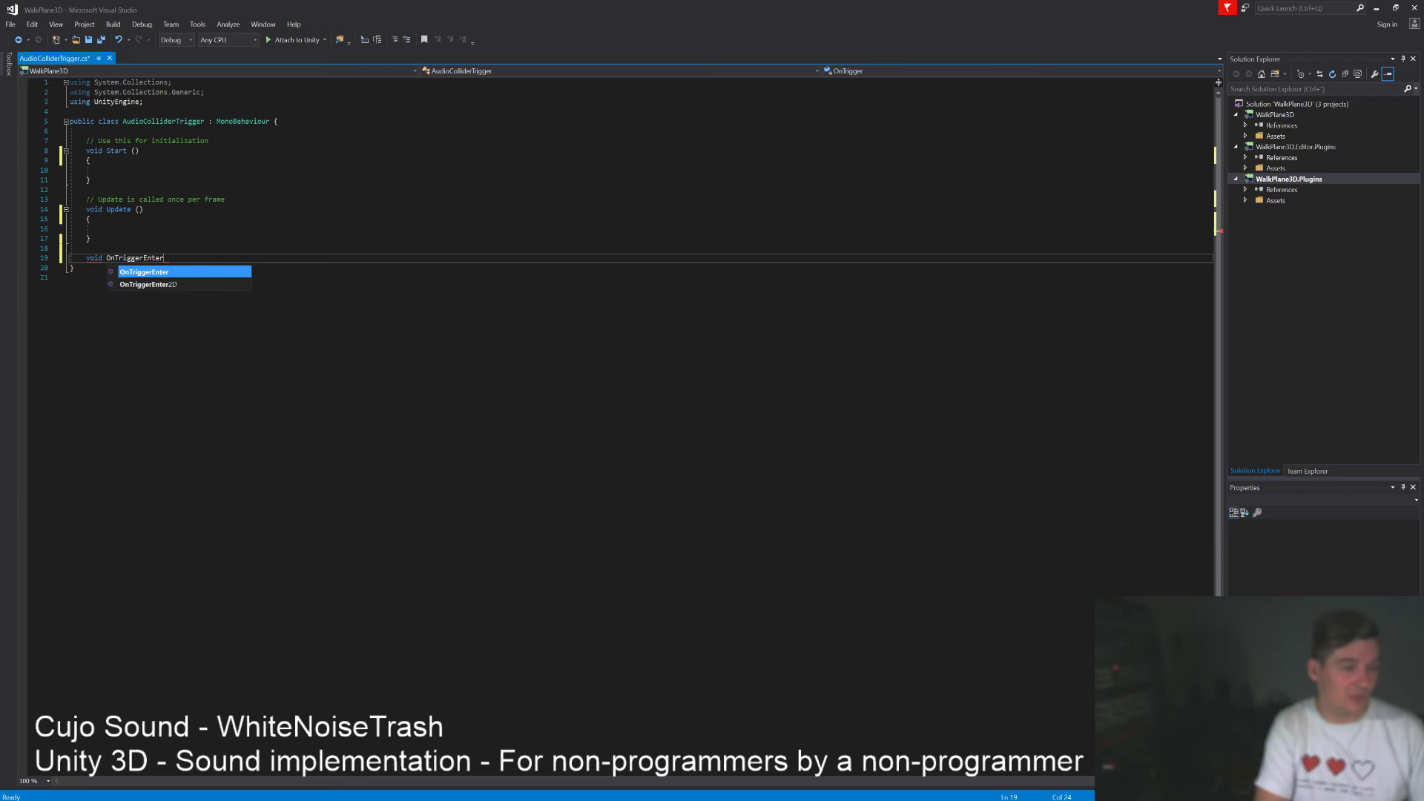
key(Tab)
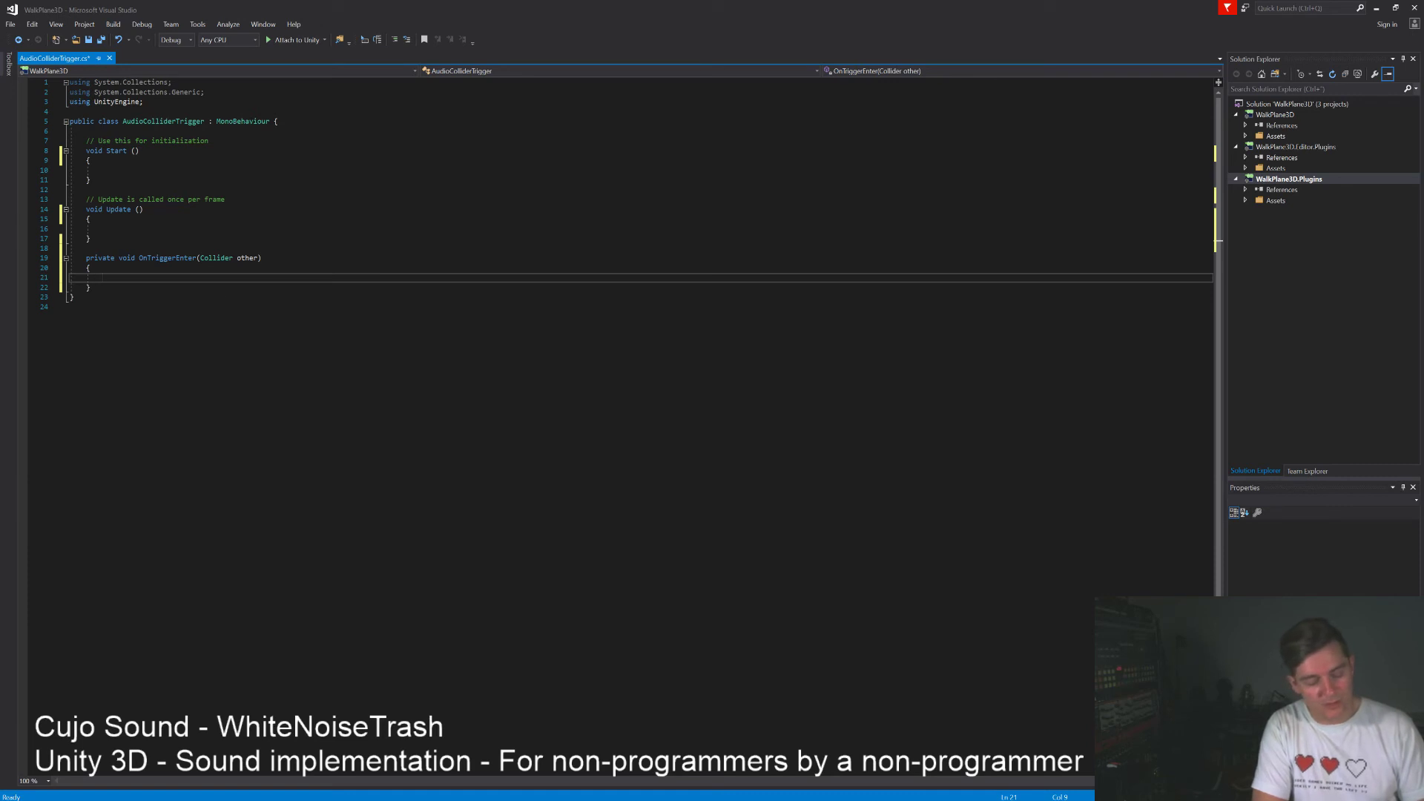
Write Debug.Log("We Entered The Collider"); inside OnTriggerEnter and save the script.
text(ebug.Log()
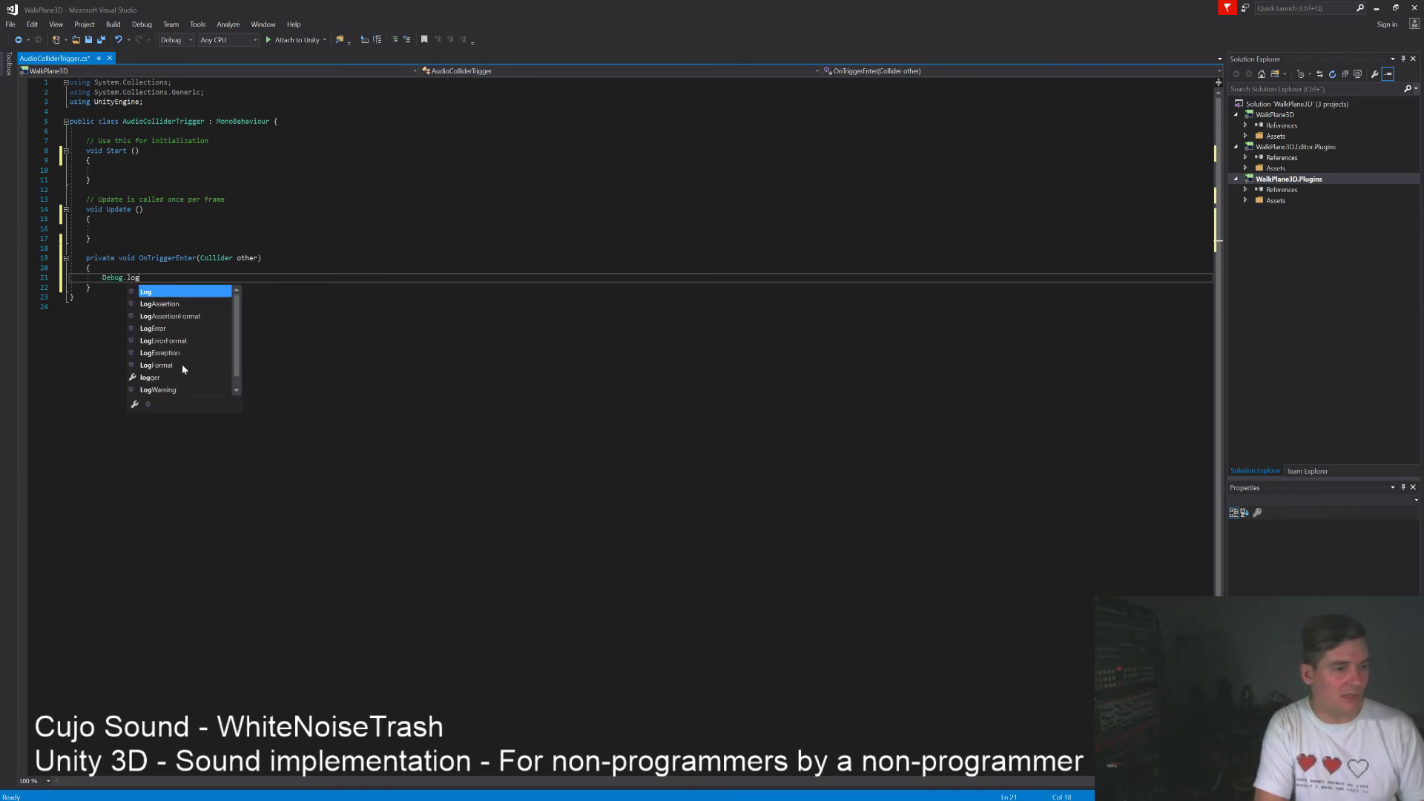
text(")
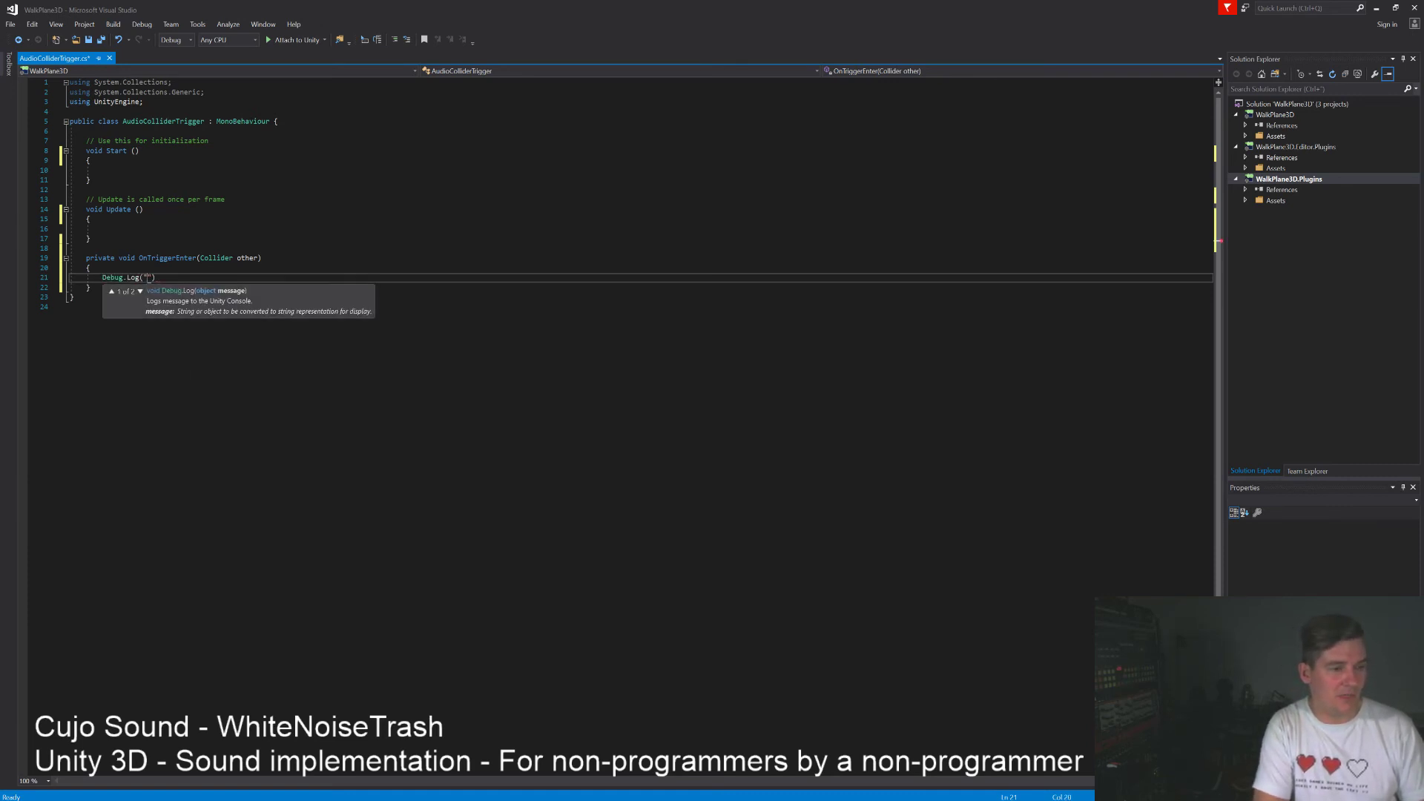
text(We Entered T)
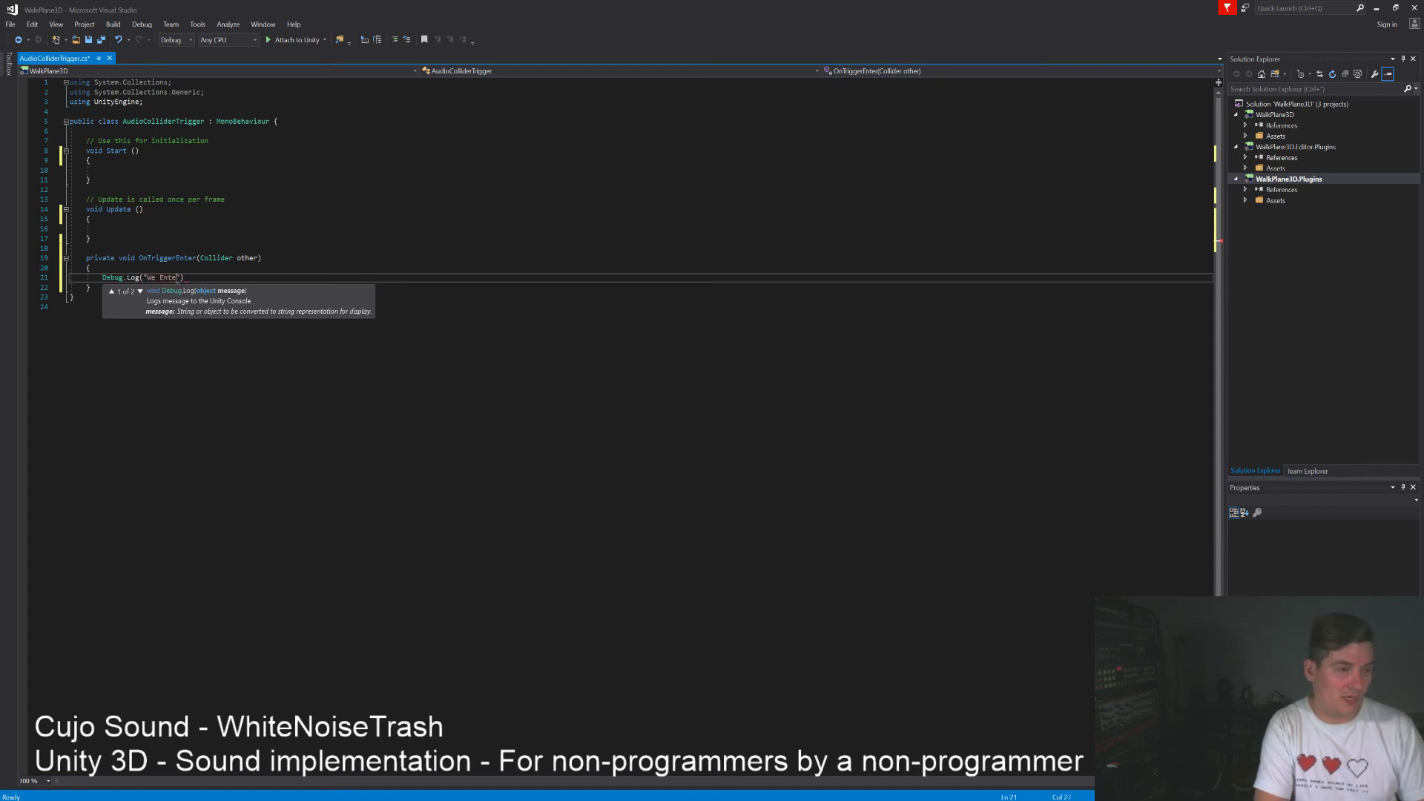
text(he Collider)
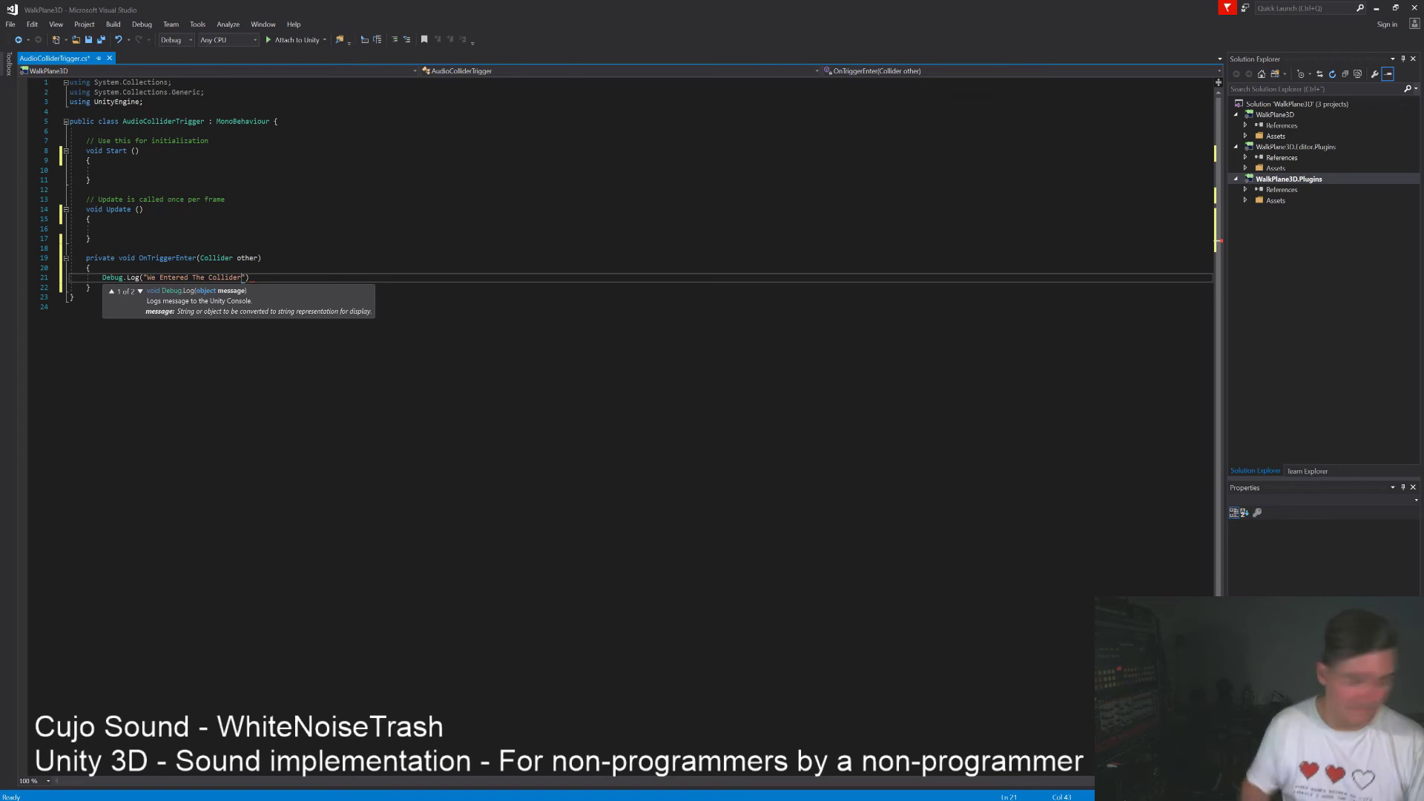
key(Right)
key(Right)
key(ctrl+s)
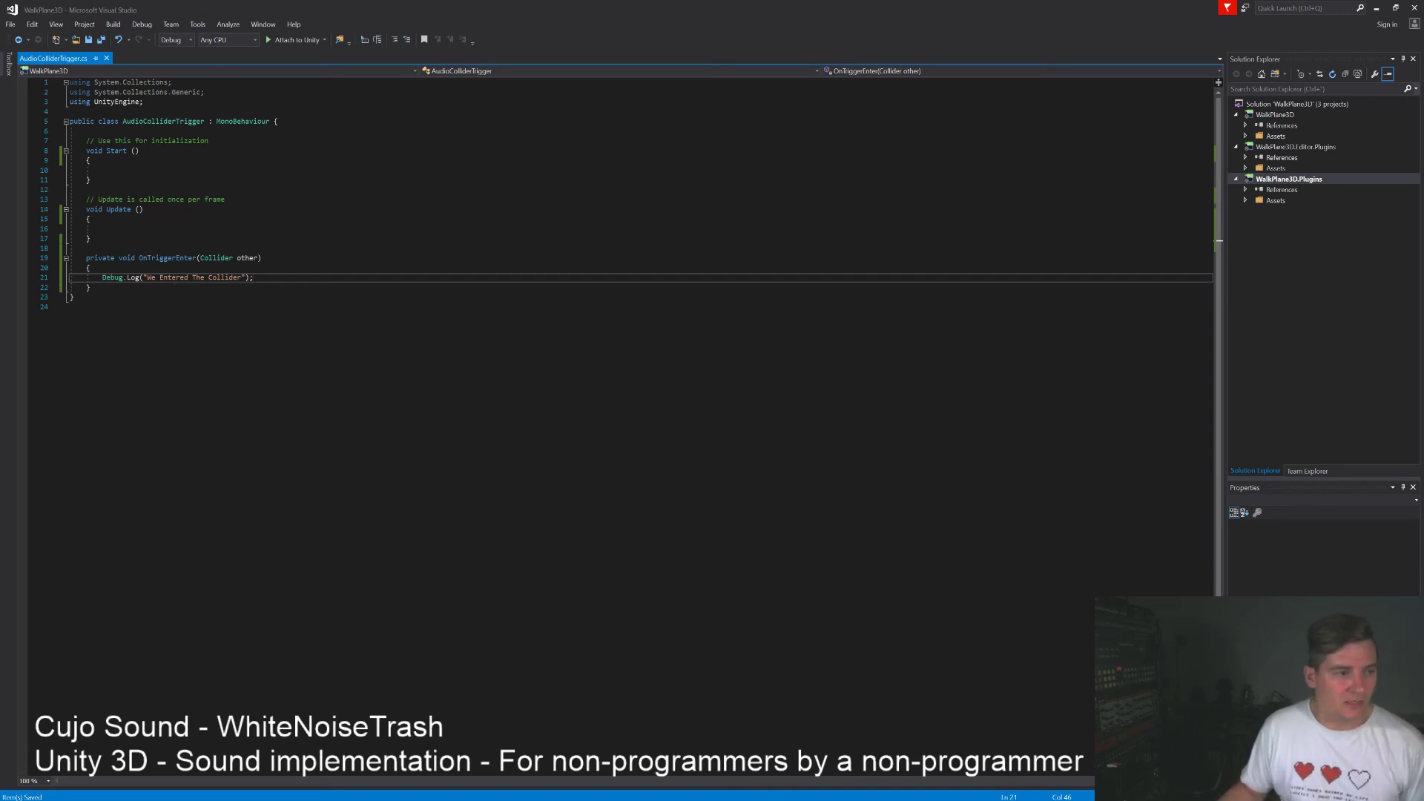
Switch back to Unity, show the Console, and briefly play and stop the scene to check for messages.
key(alt+Tab)
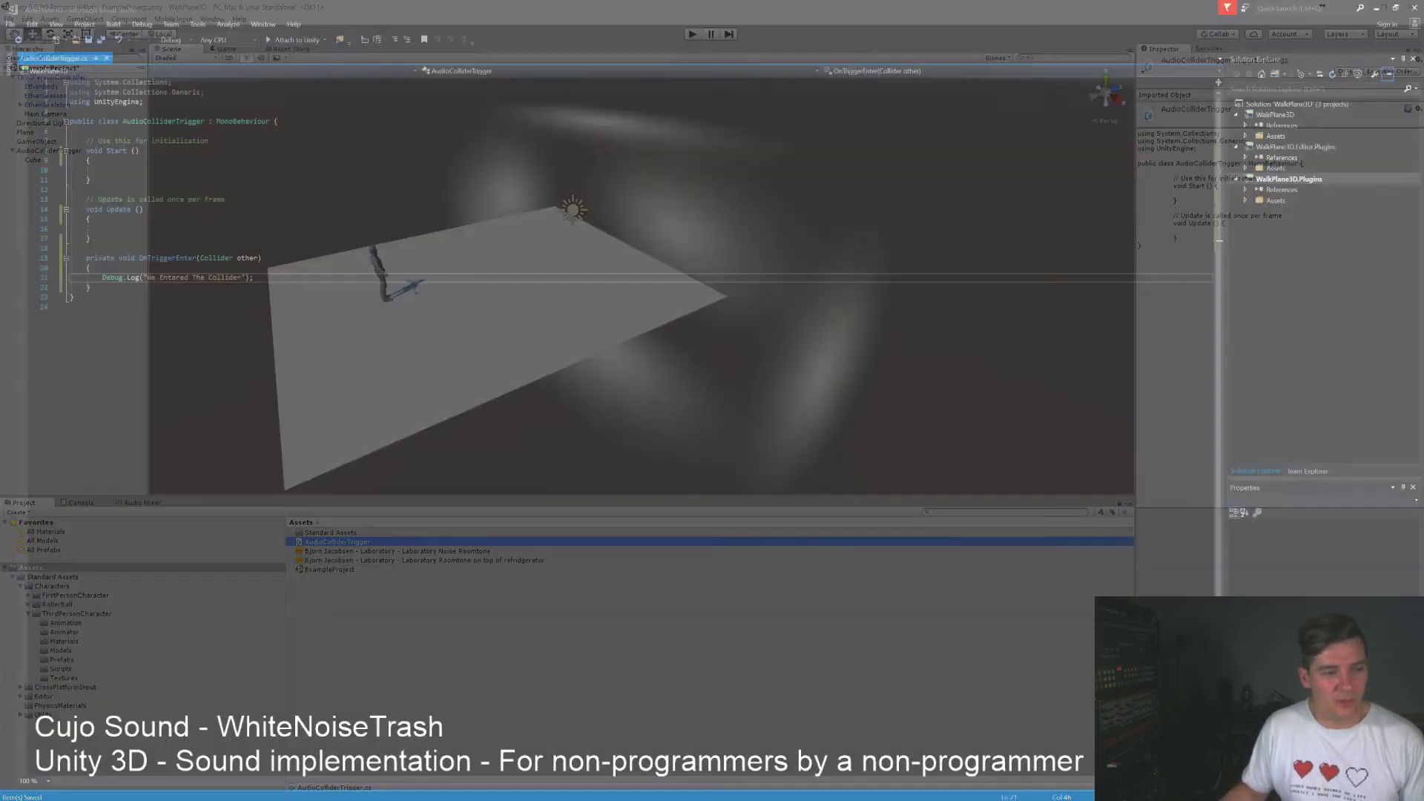
click(82, 502)
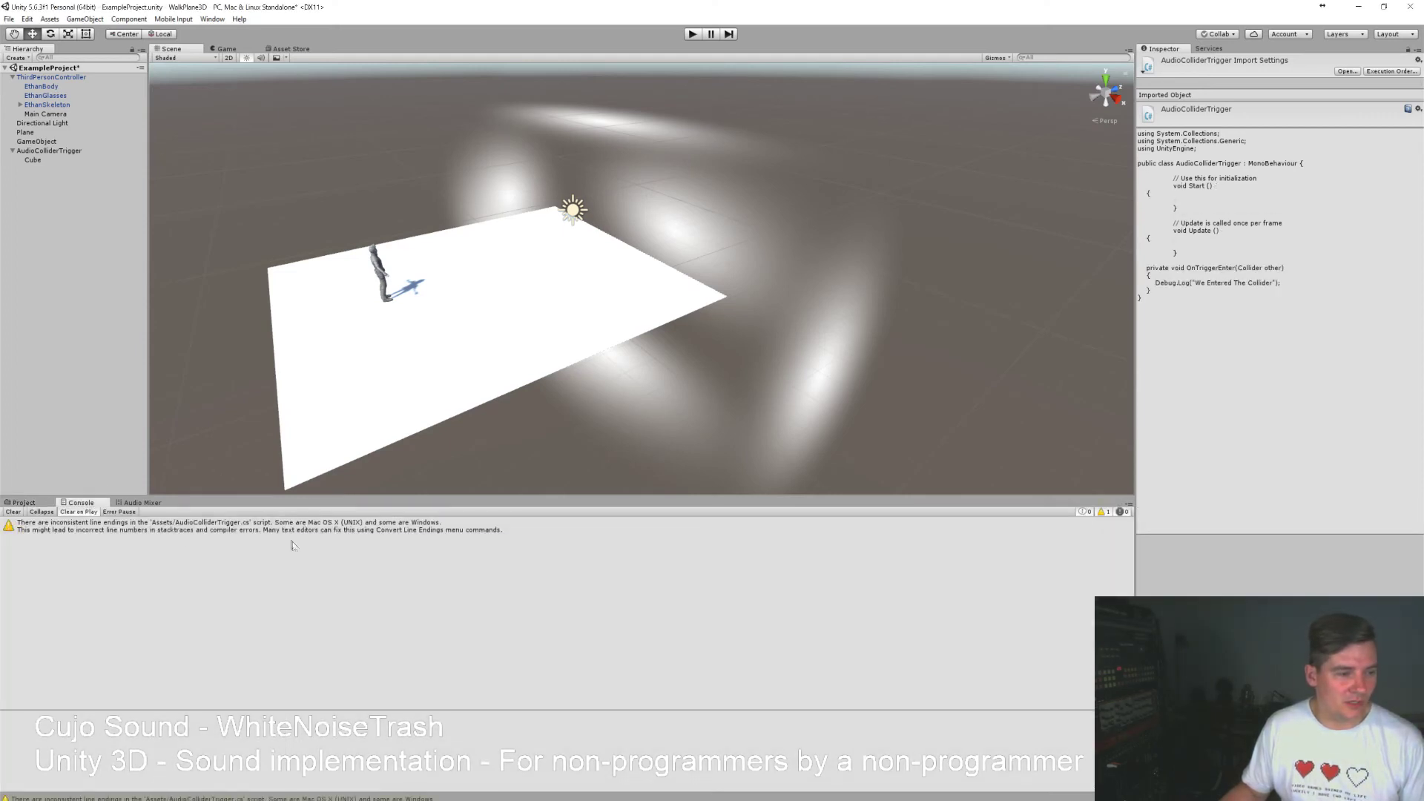
click(692, 34)
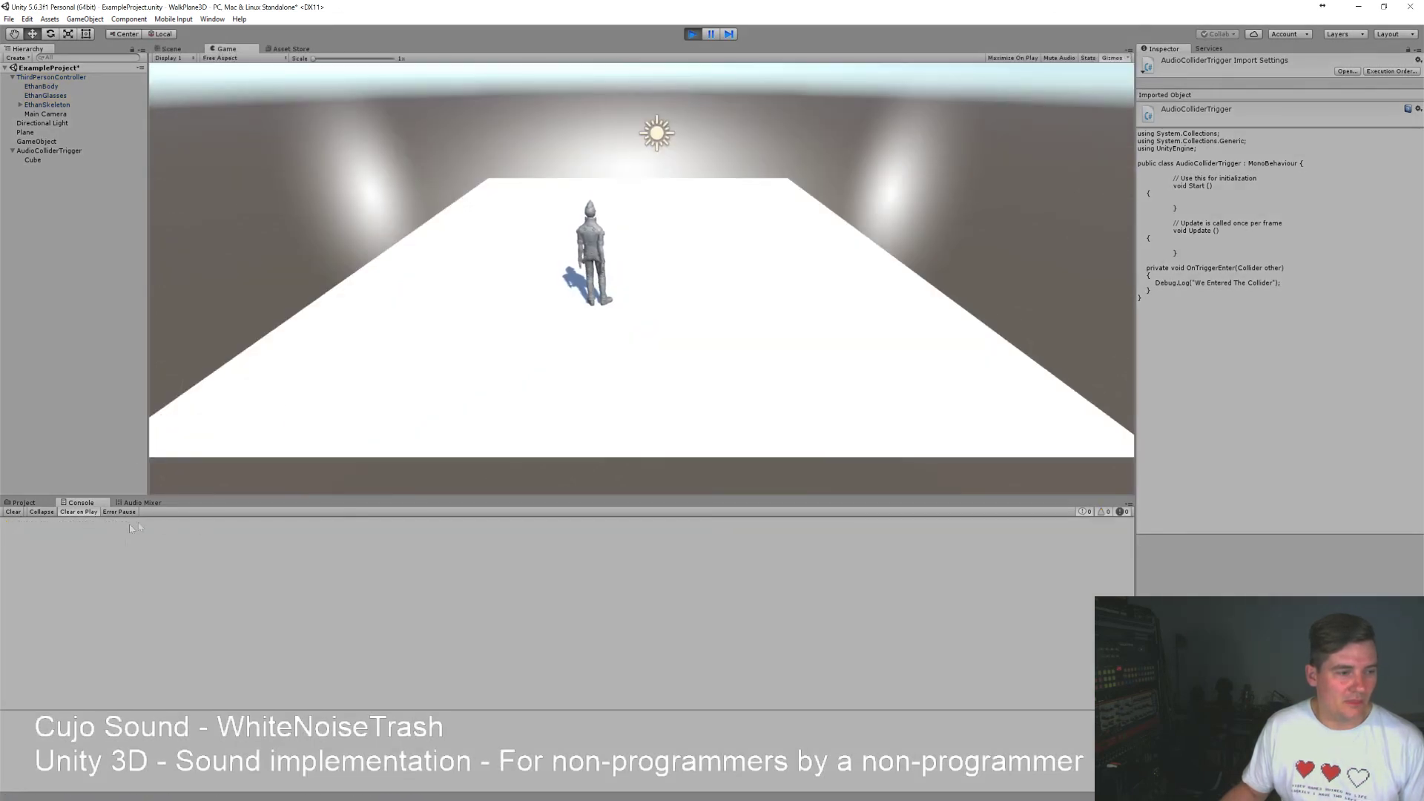
click(692, 34)
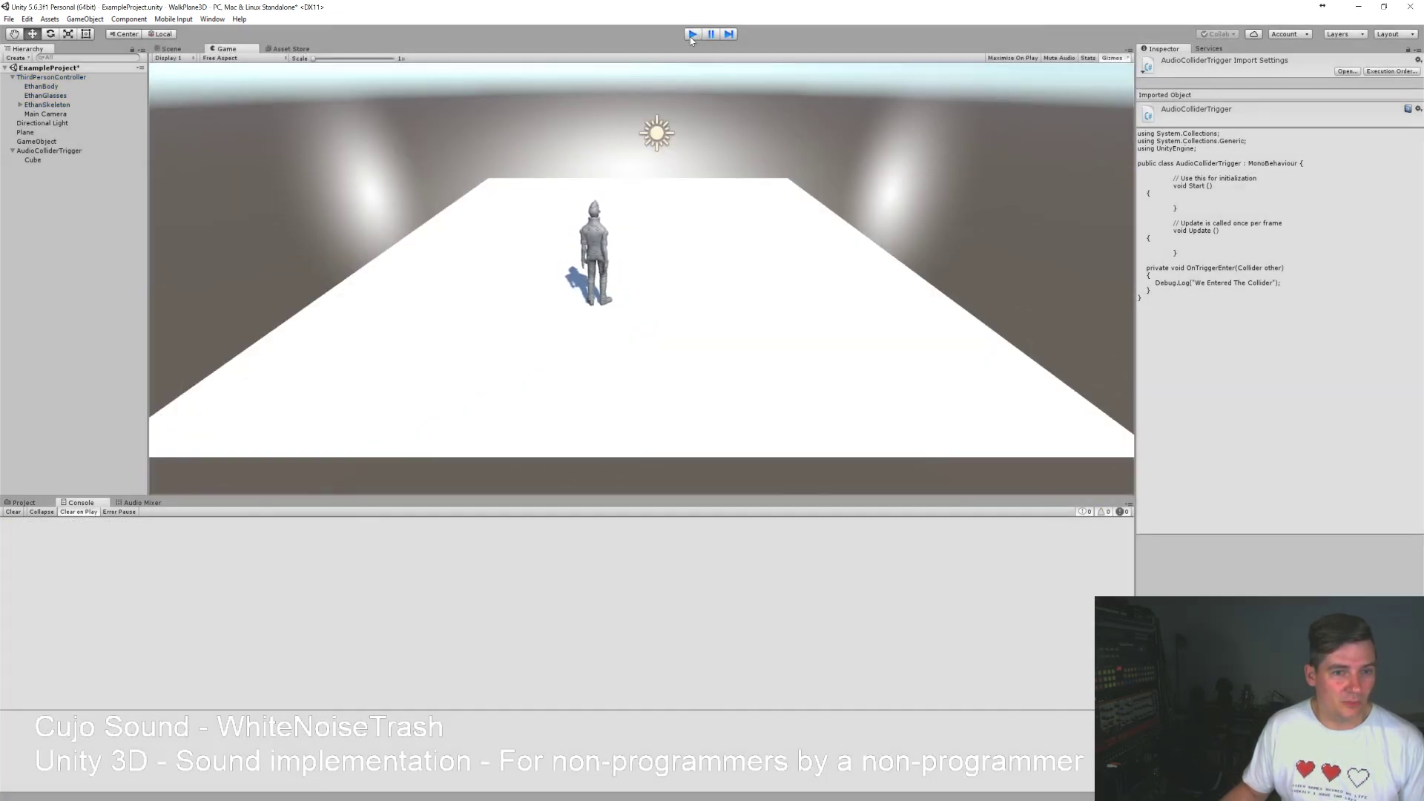
Attach the AudioColliderTrigger script from the project assets to the Cube under the AudioColliderTrigger object.
click(36, 160)
click(23, 503)
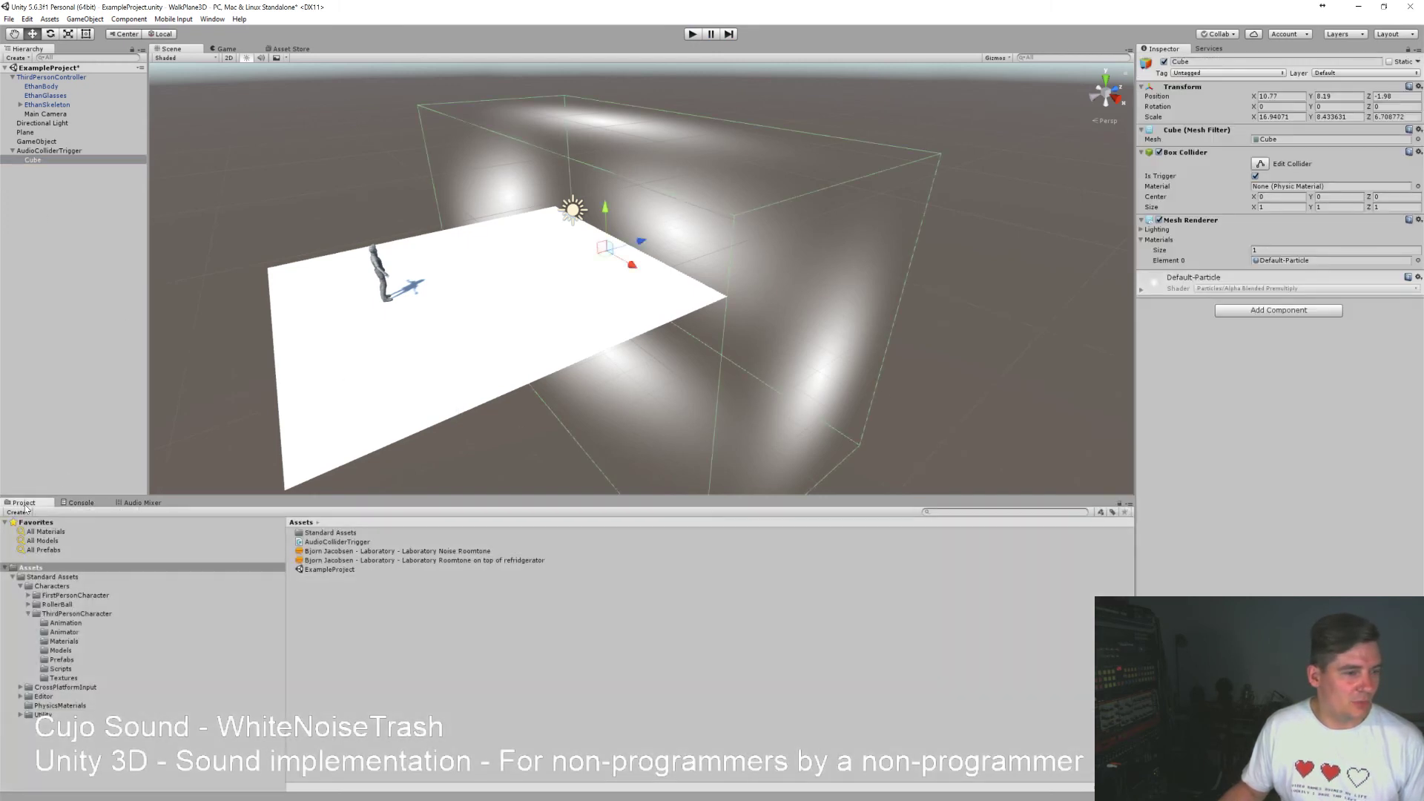
drag(331, 543, 1249, 357)
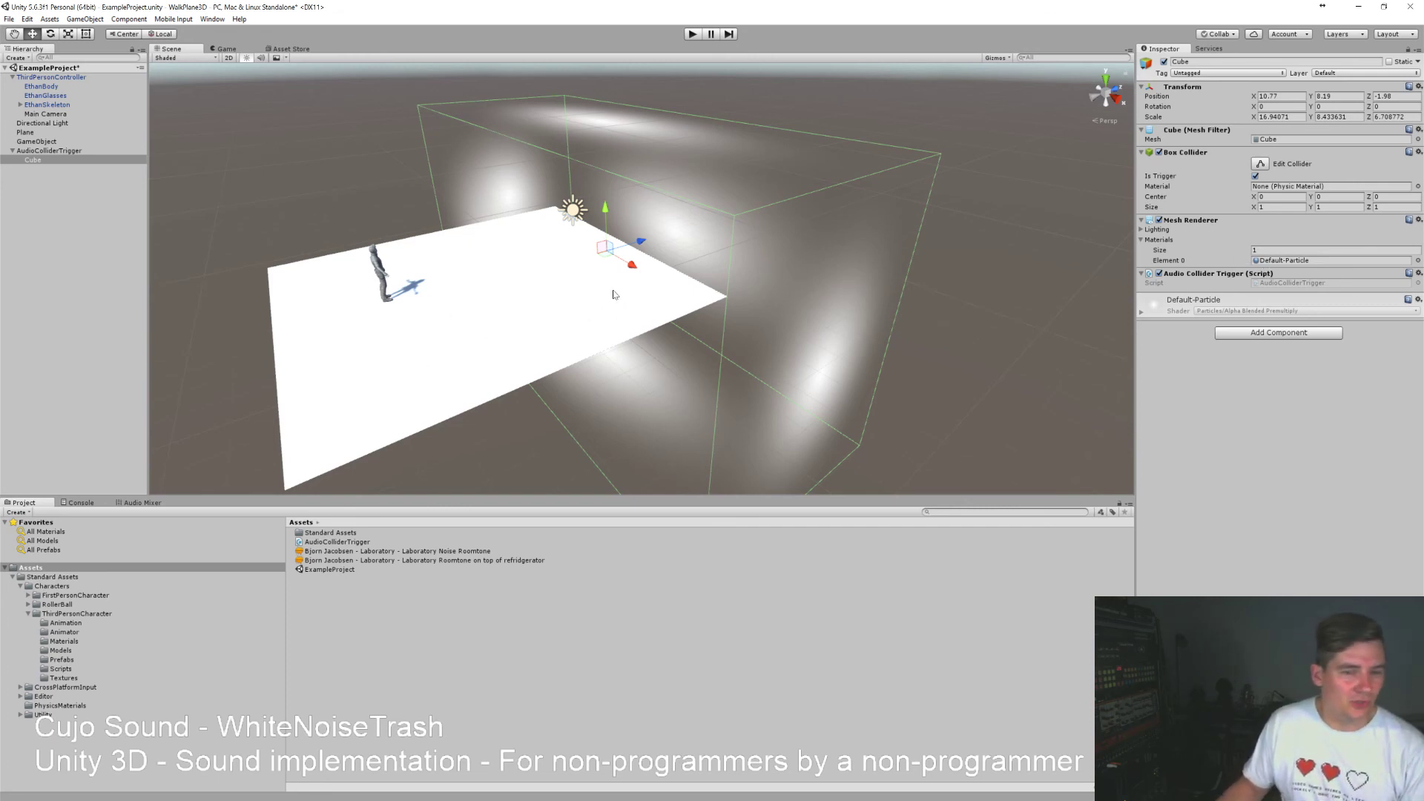
Show the Console, play the scene, walk the character in and out of the trigger cube to check the log, and stop.
click(89, 504)
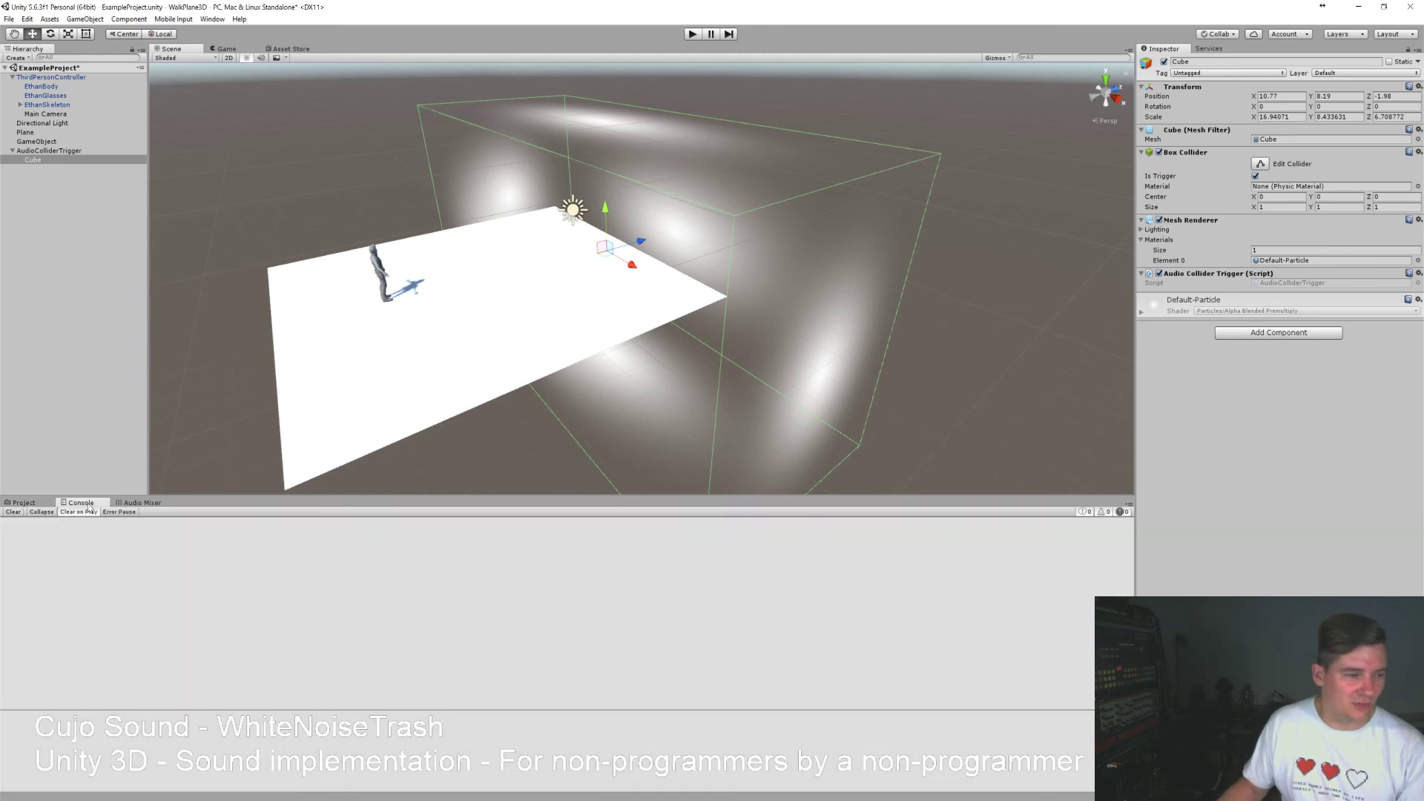
click(692, 34)
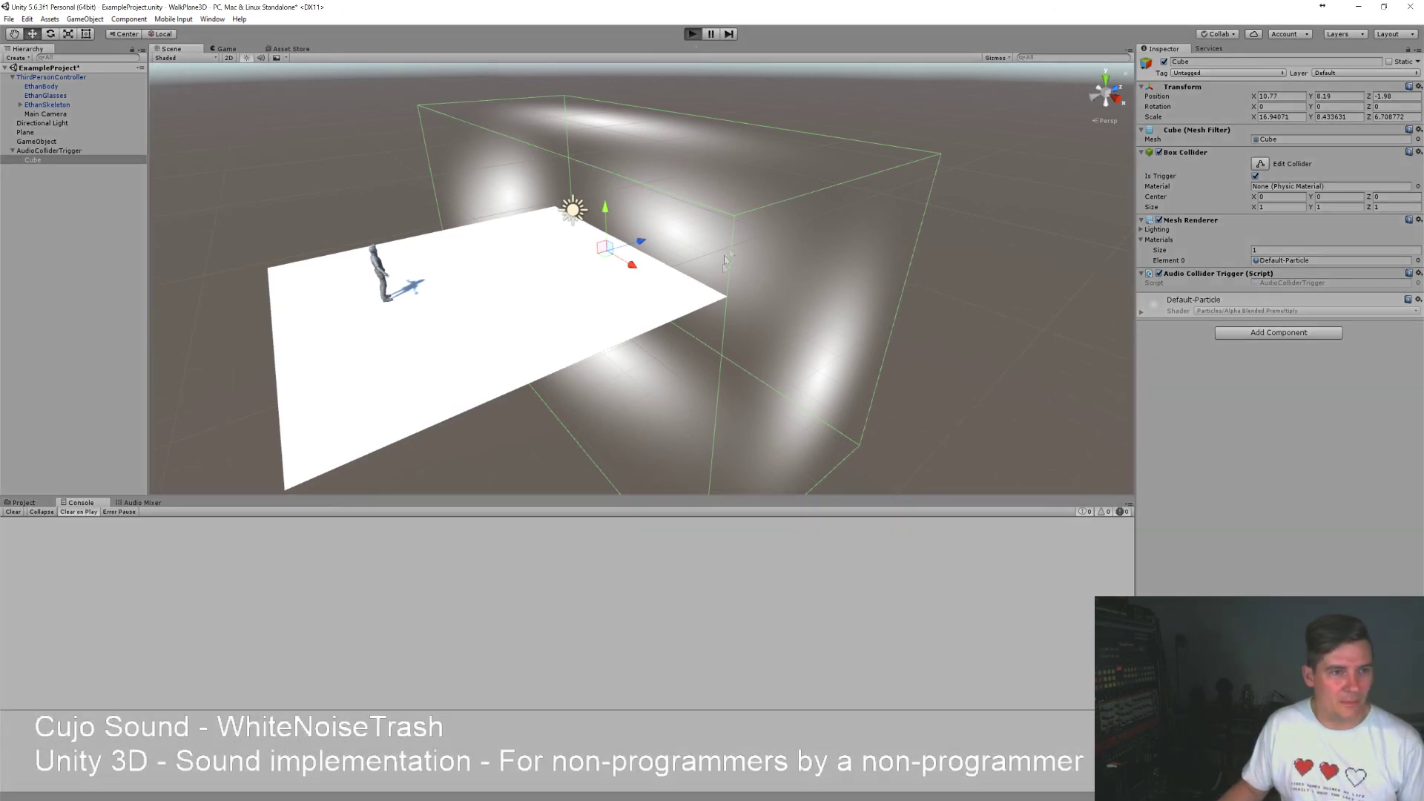
key(w)
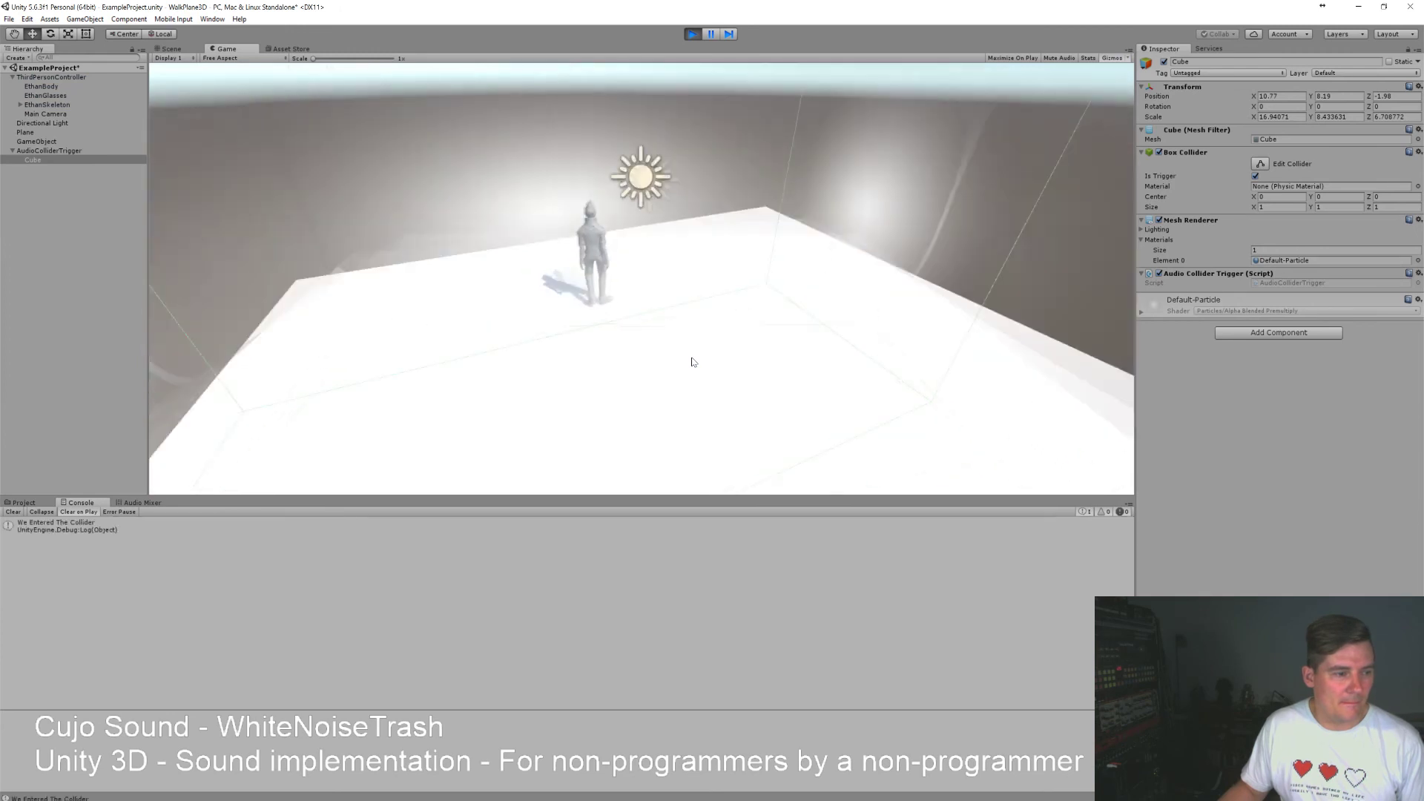
key(d)
key(d)
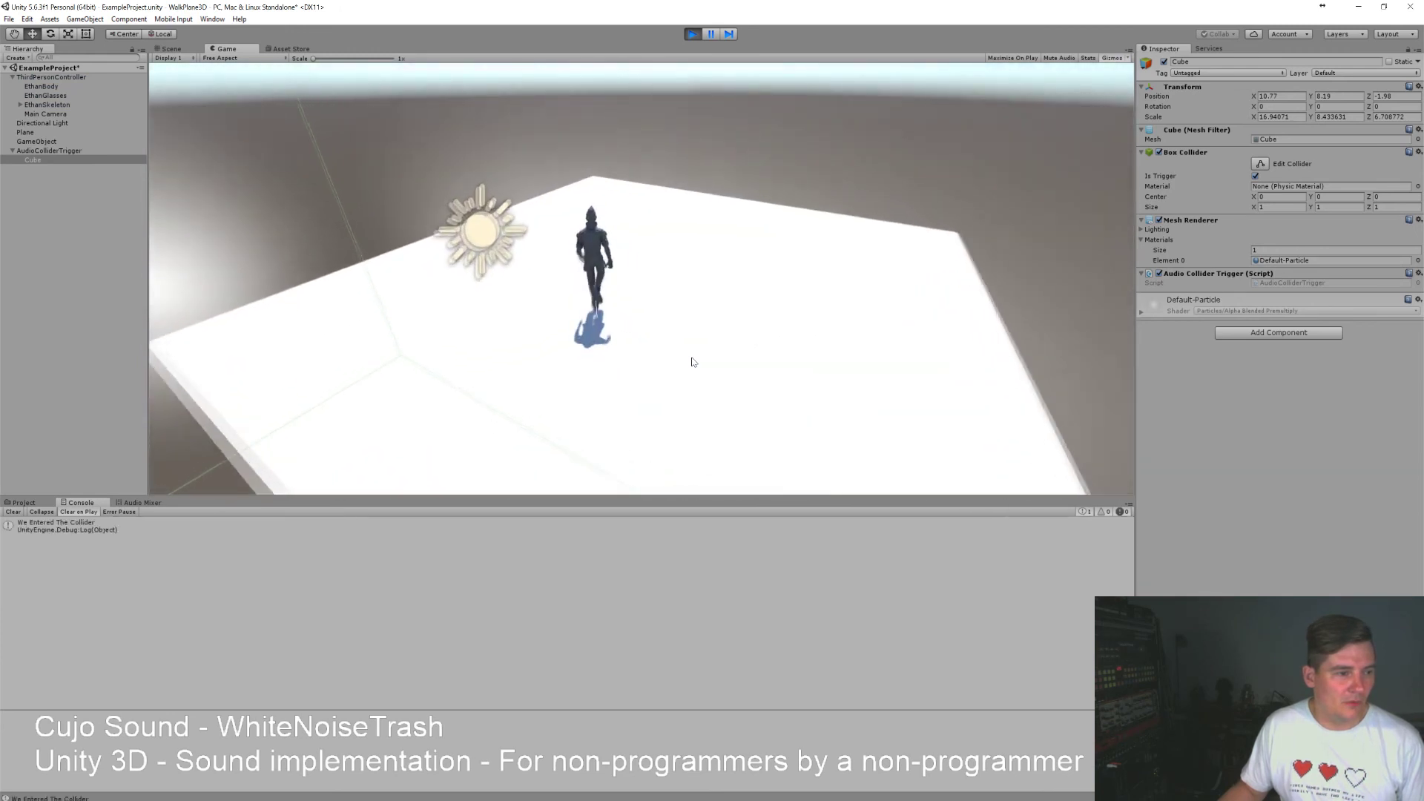
key(a)
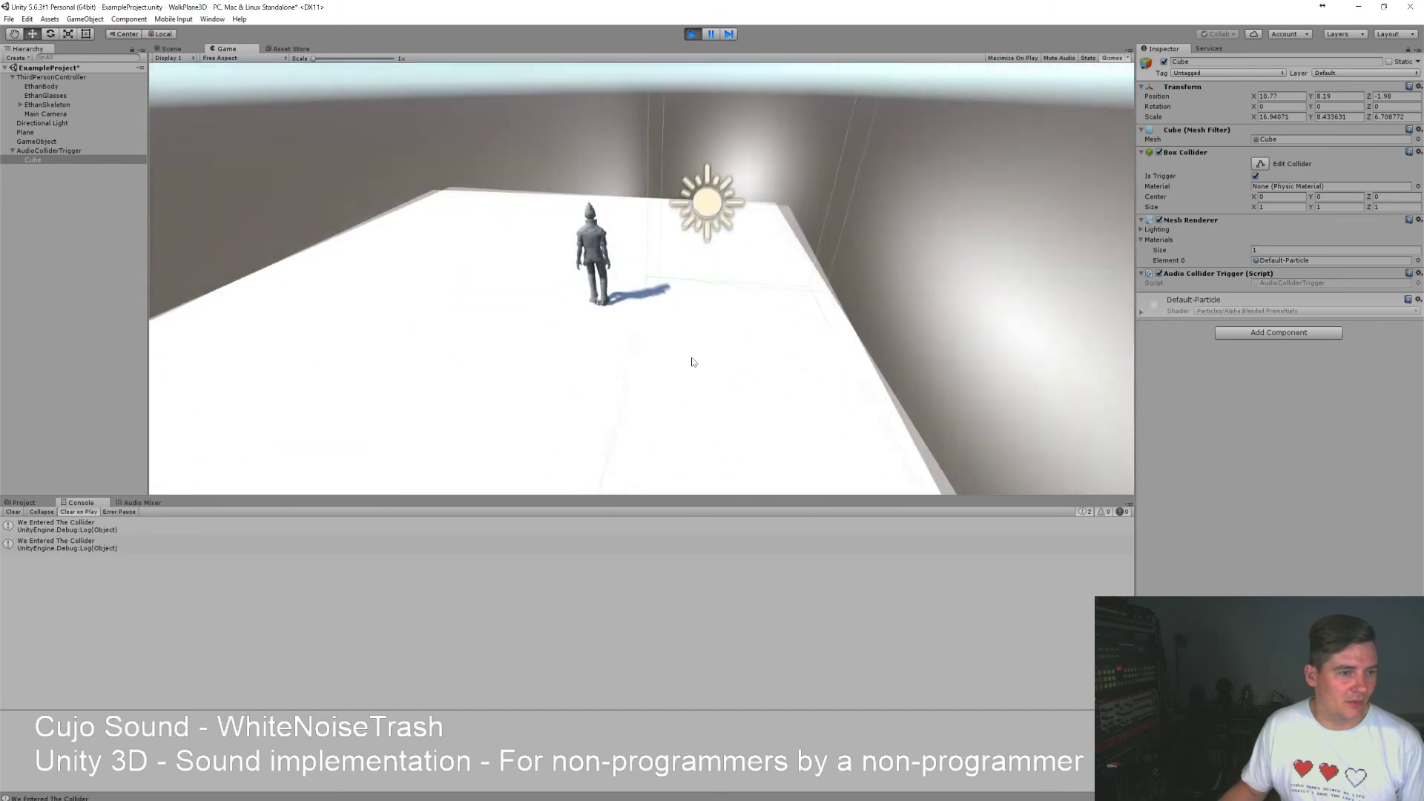
key(d)
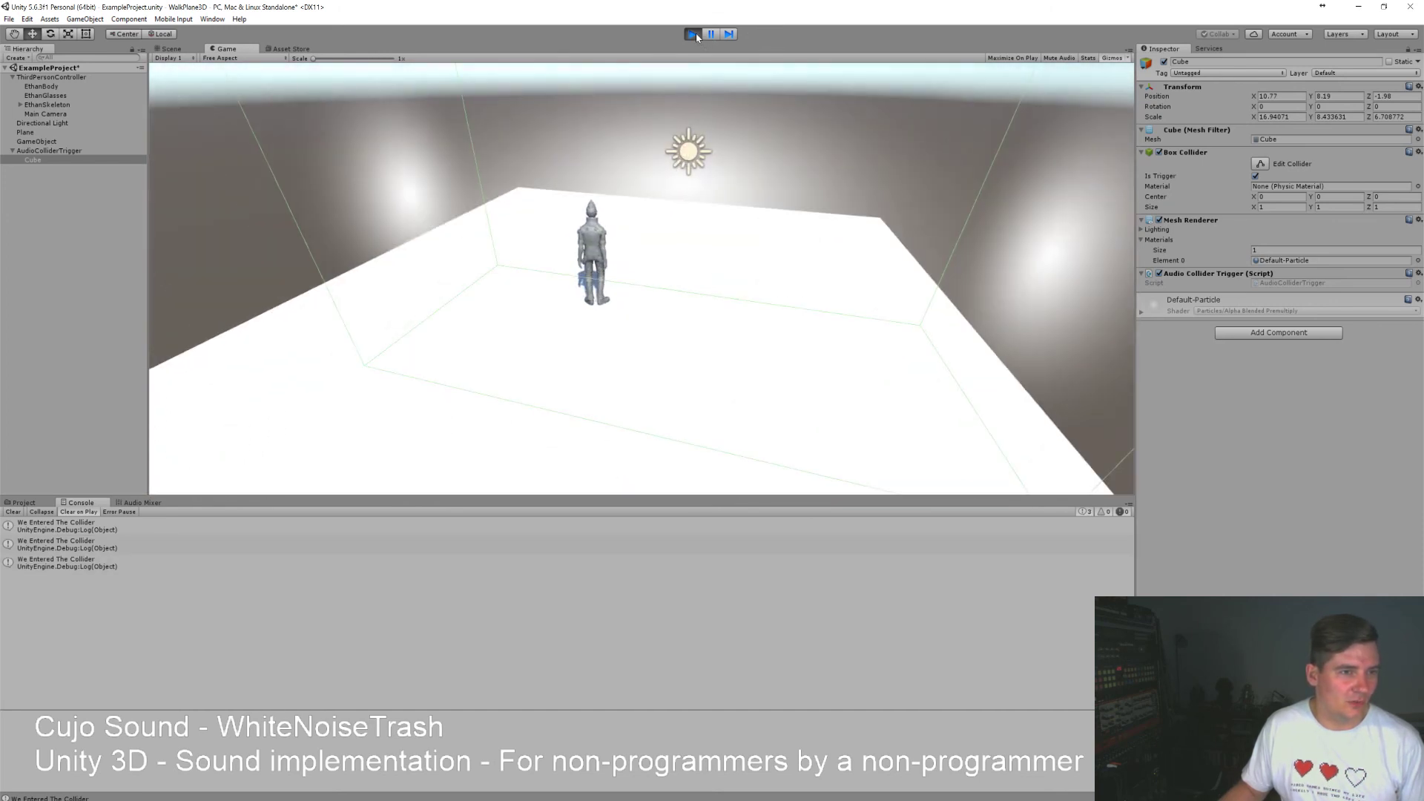
click(692, 35)
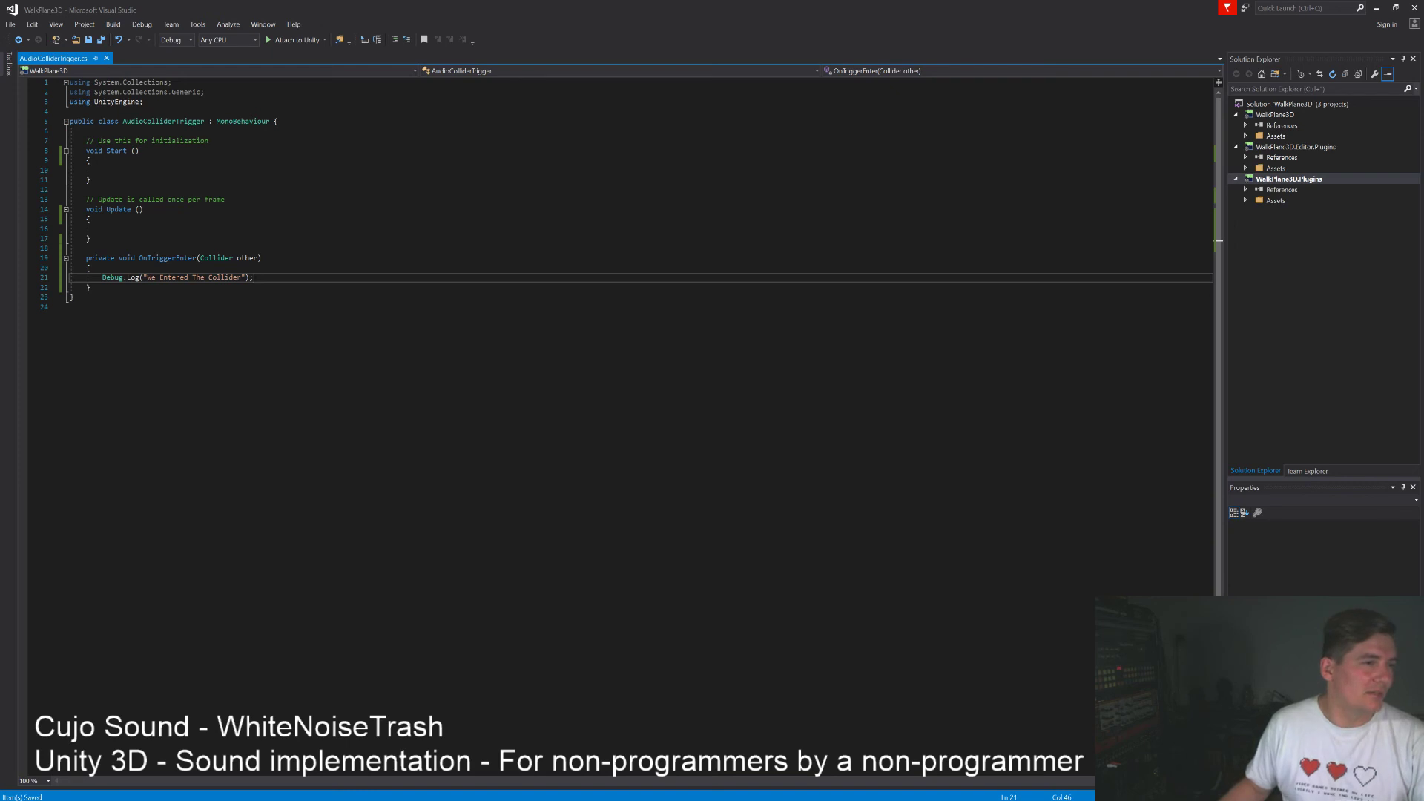
In Visual Studio, declare public AudioSource ColliderSound; above the Start method's comment and save the script.
click(86, 141)
key(Return)
key(Return)
click(86, 132)
click(87, 141)
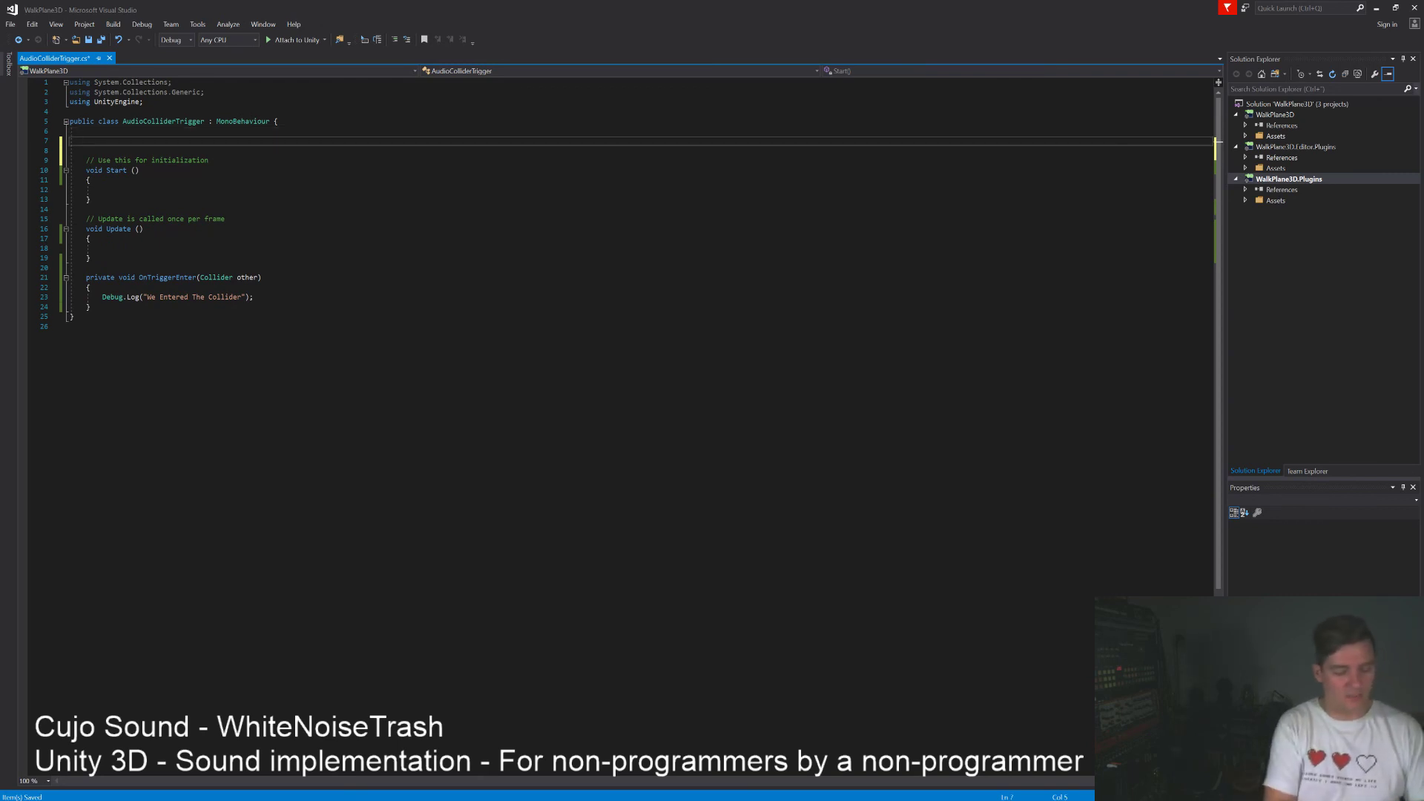
text(public audioSource)
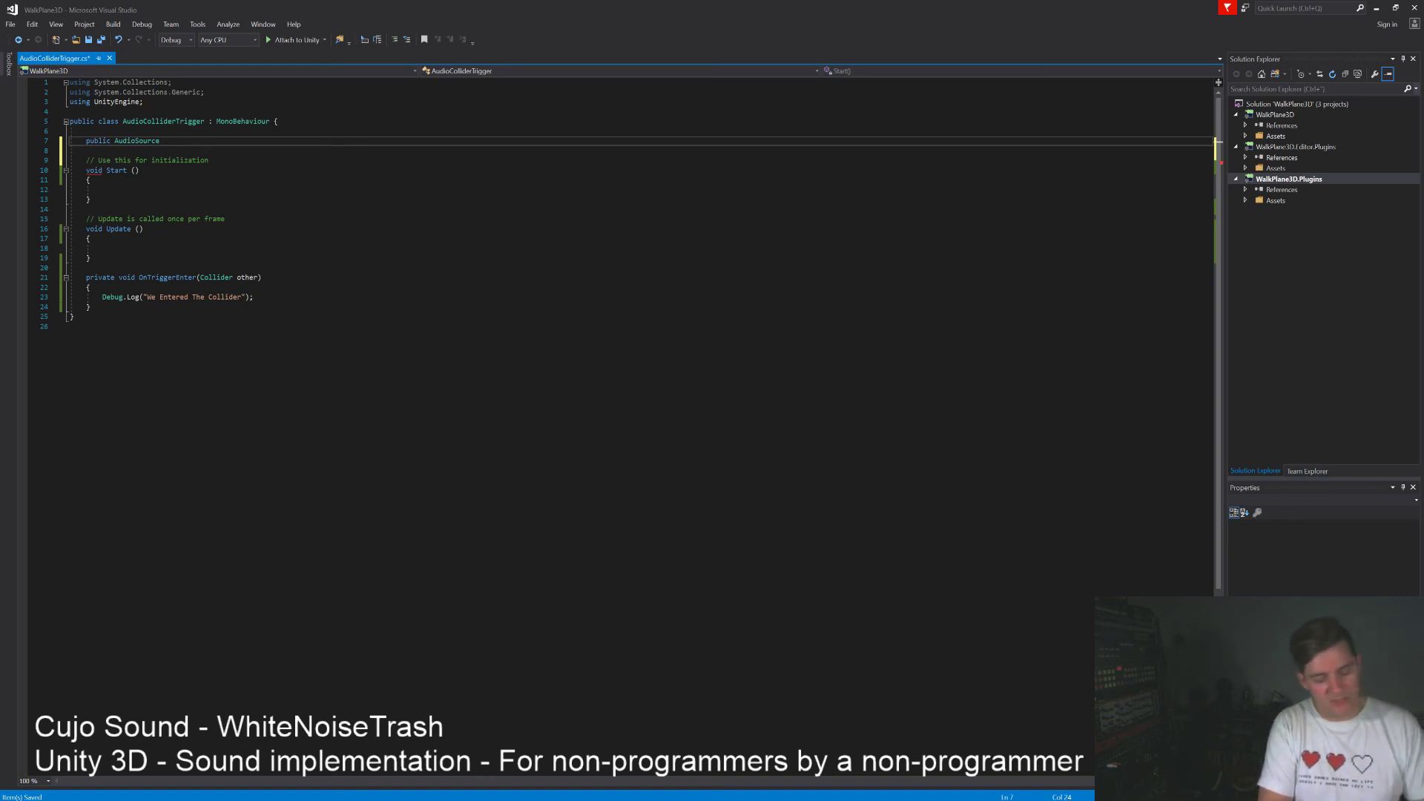
key(BackSpace)
key(BackSpace)
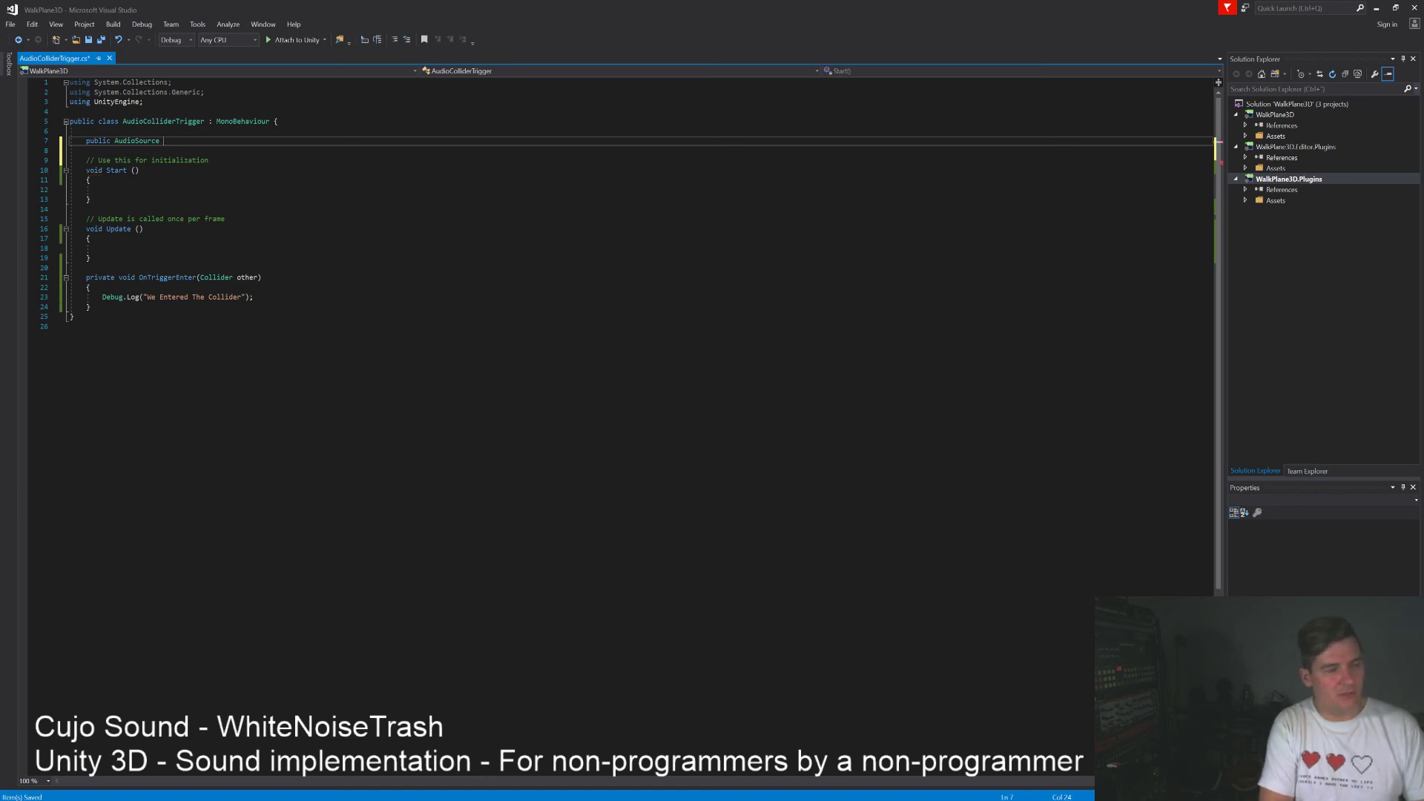
text(ColliderSound)
text(();)
key(ctrl+s)
key(BackSpace)
key(BackSpace)
key(BackSpace)
text(;;)
key(ctrl+s)
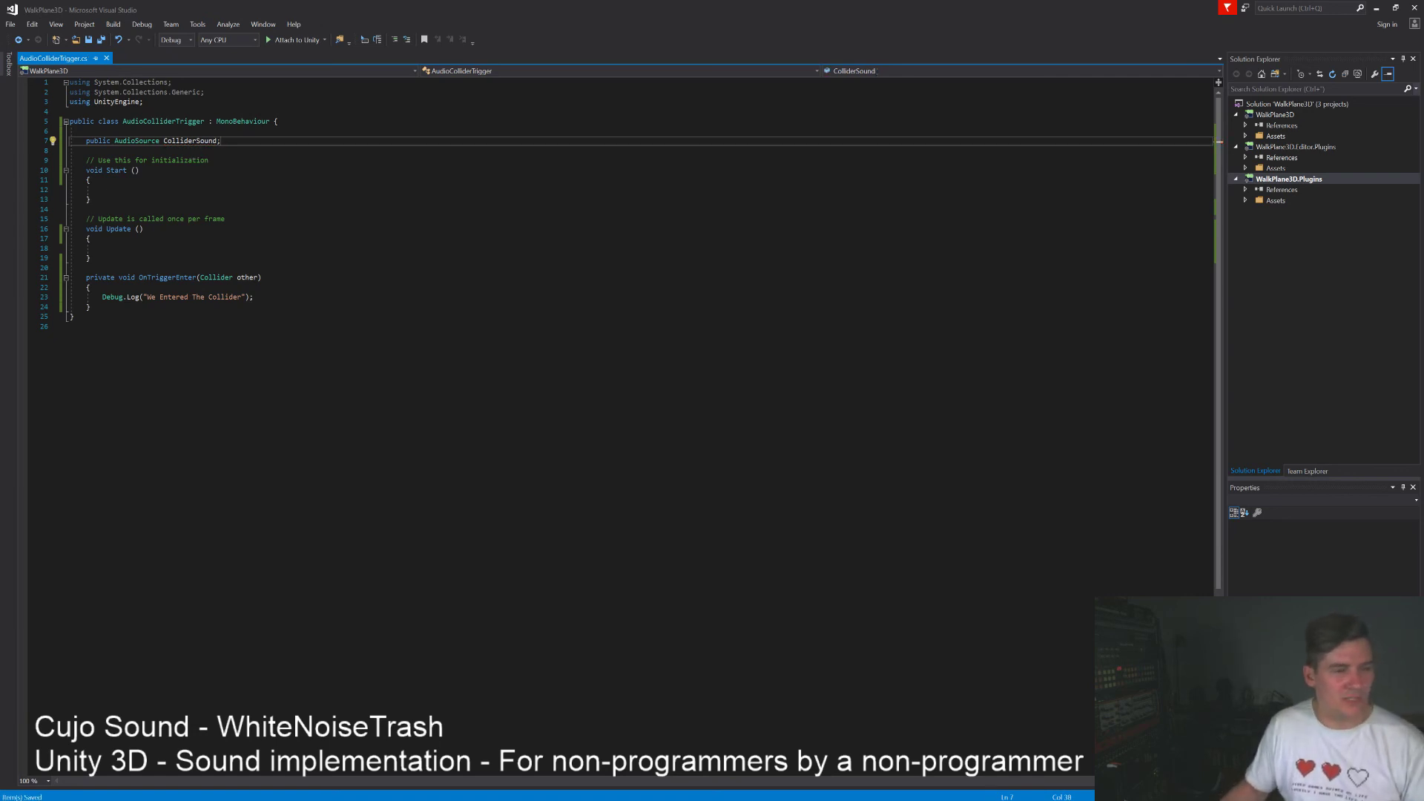
Switch back to Unity and briefly play and stop the scene to check the Cube's Collider Sound field and the Console.
key(alt+Tab)
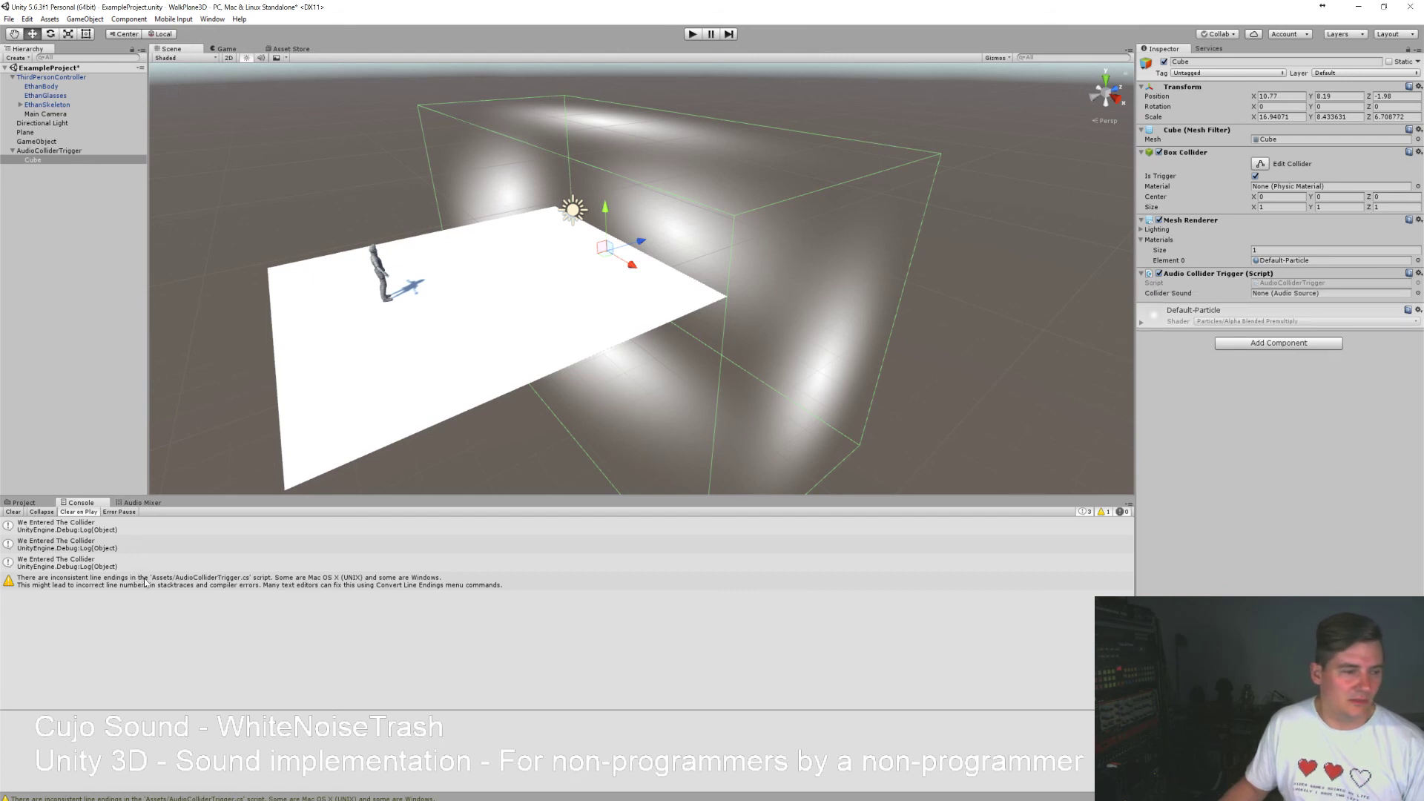
click(693, 35)
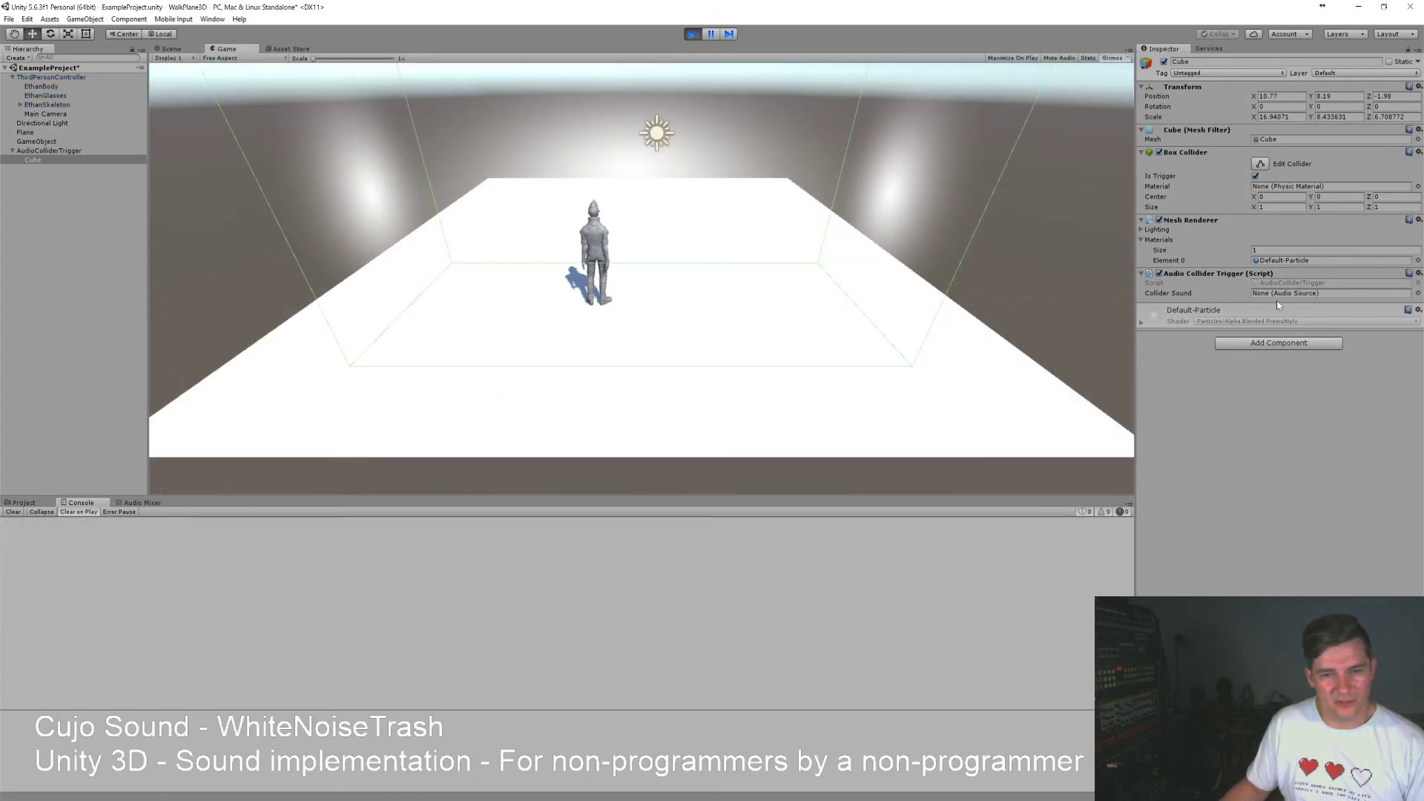
click(692, 35)
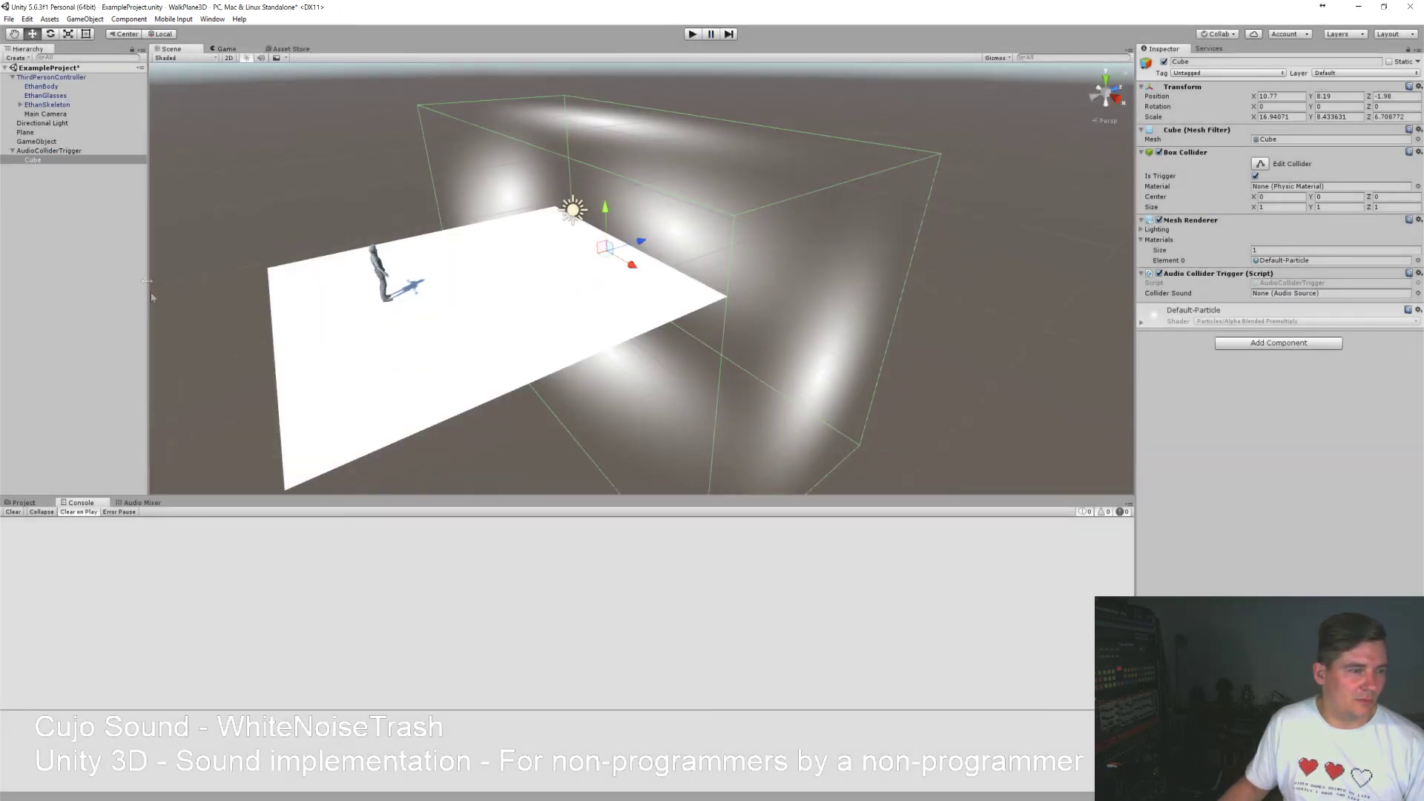
Add the Laboratory Noise Roomtone clip from the project assets to the hierarchy as a child of AudioColliderTrigger.
click(23, 503)
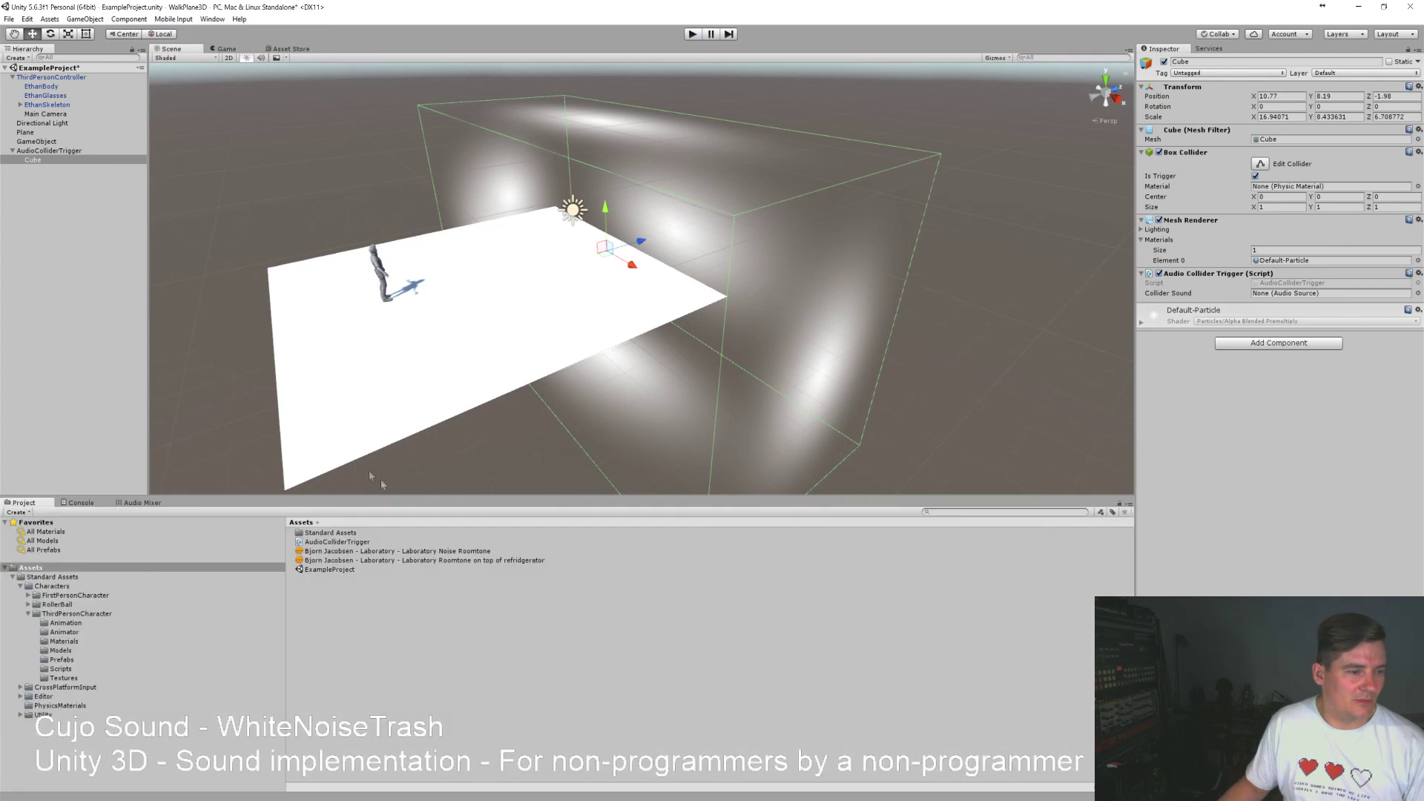
click(450, 552)
drag(450, 553, 64, 155)
click(63, 207)
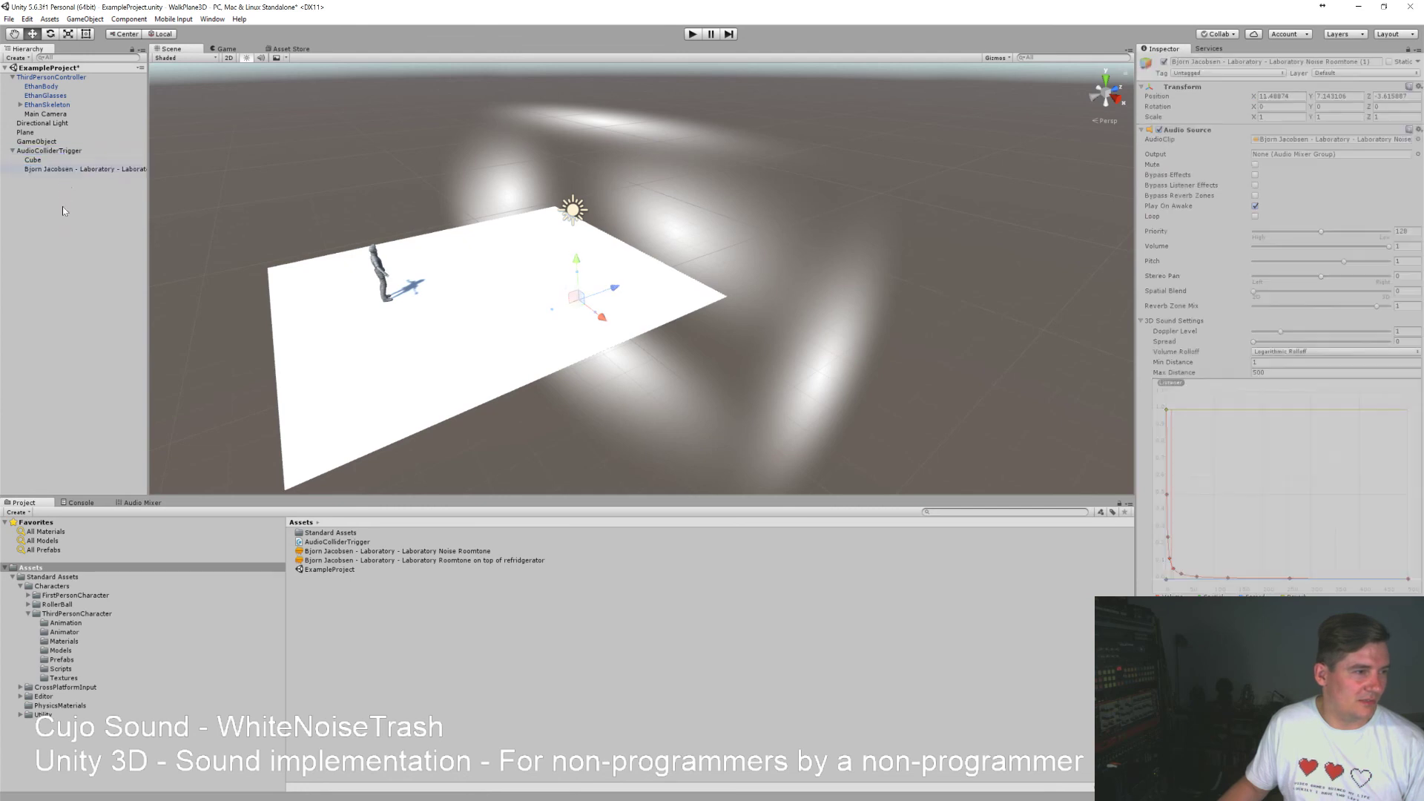
Assign the Laboratory Noise Roomtone object to the Collider Sound field of the Cube's Audio Collider Trigger script.
click(51, 151)
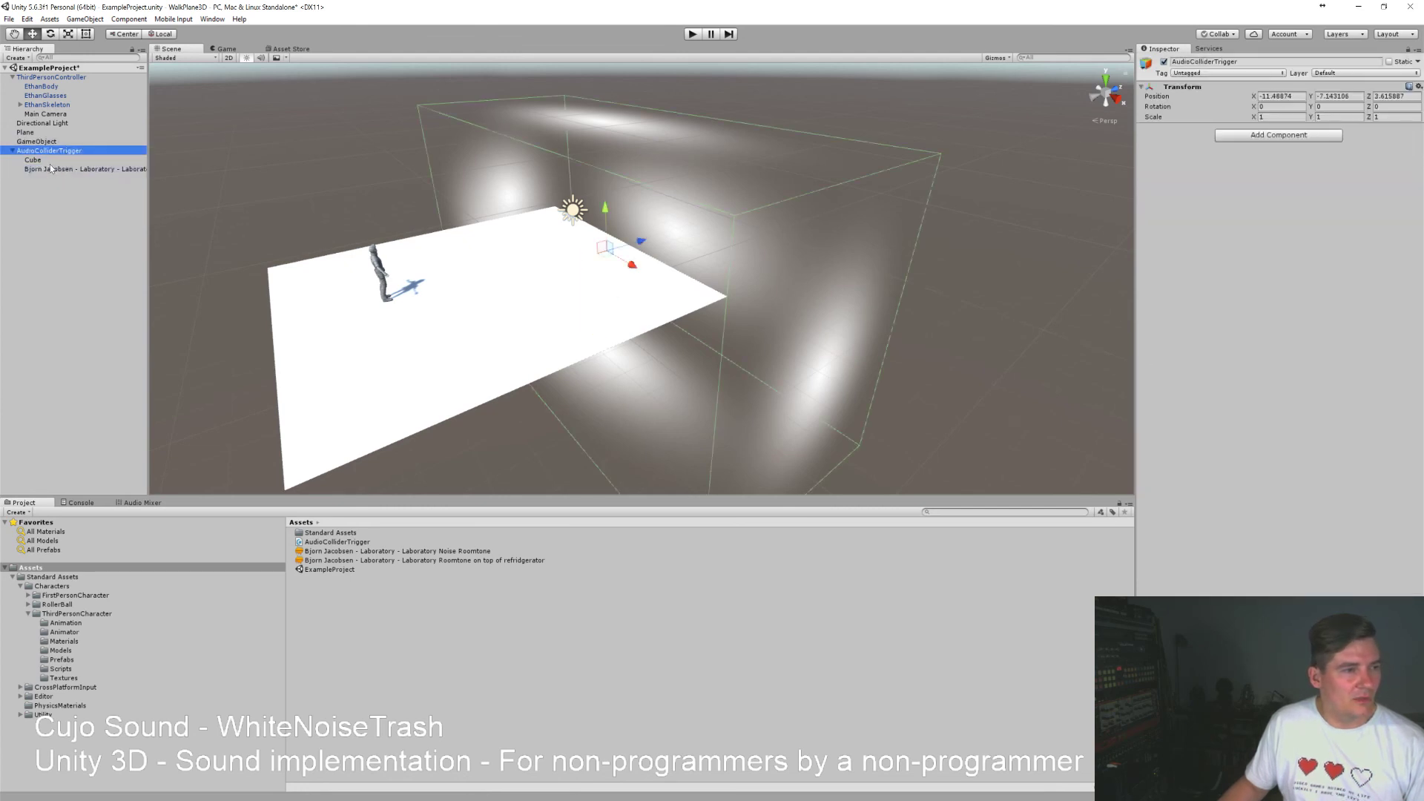
click(40, 161)
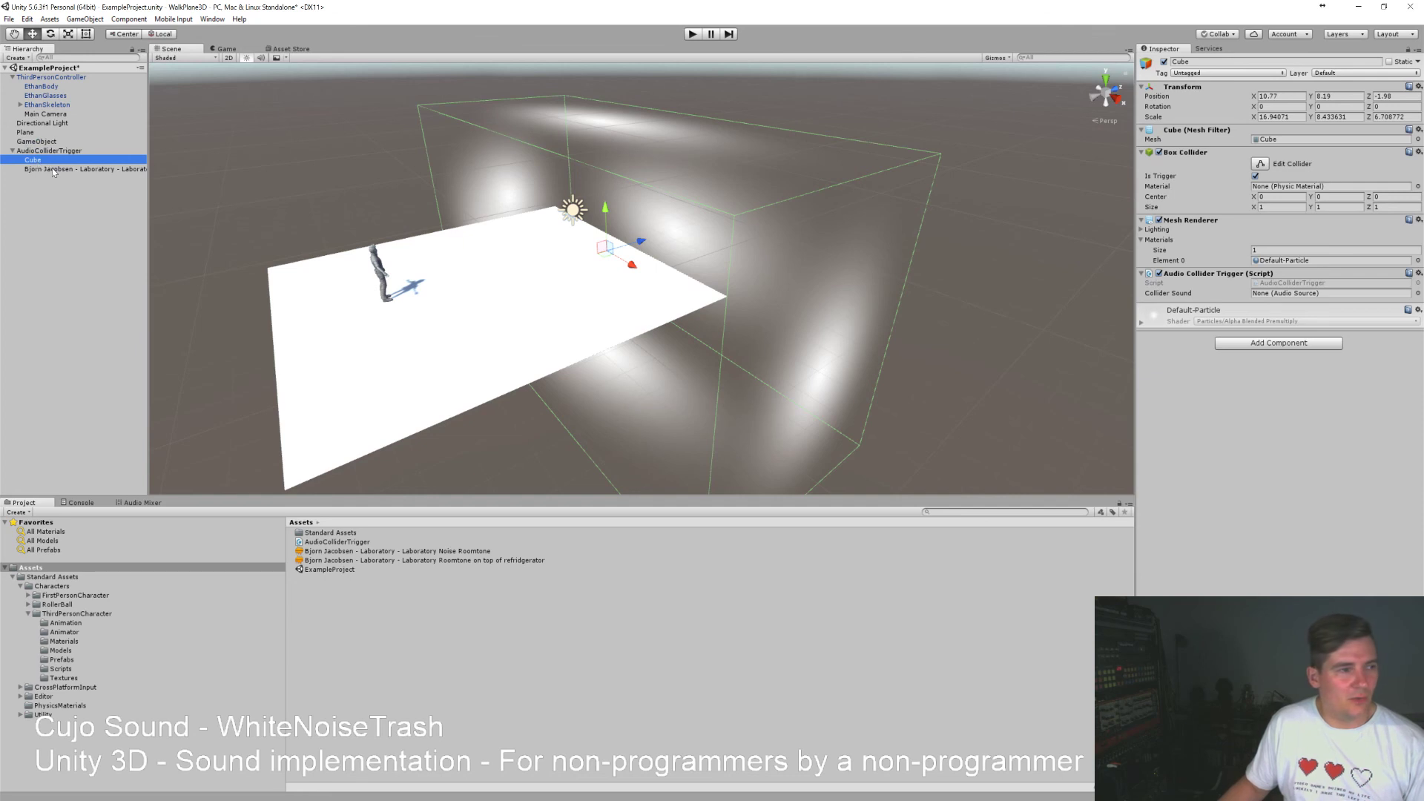
drag(52, 172, 1283, 296)
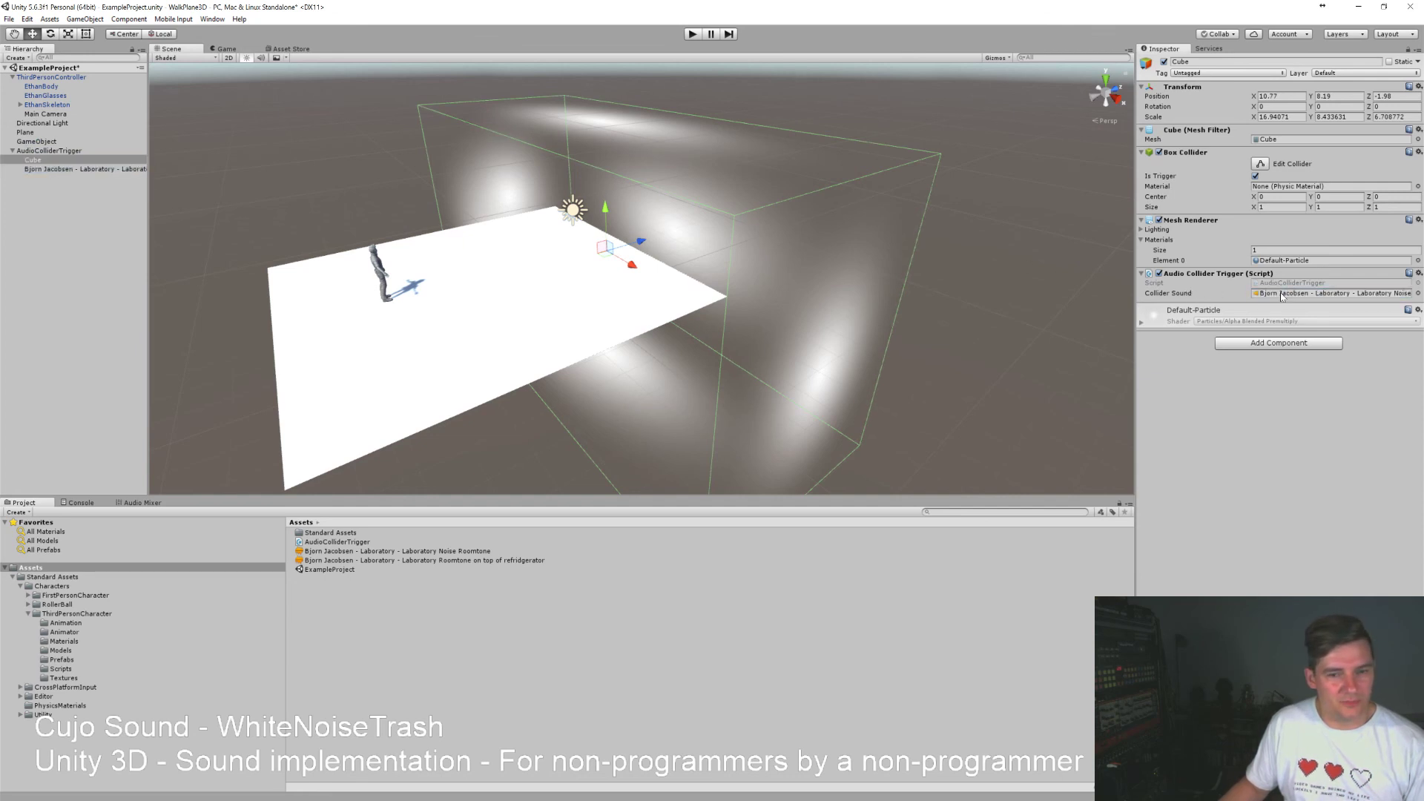
Turn off Play On Awake on the Laboratory Noise Roomtone audio source and reselect the Cube.
click(78, 169)
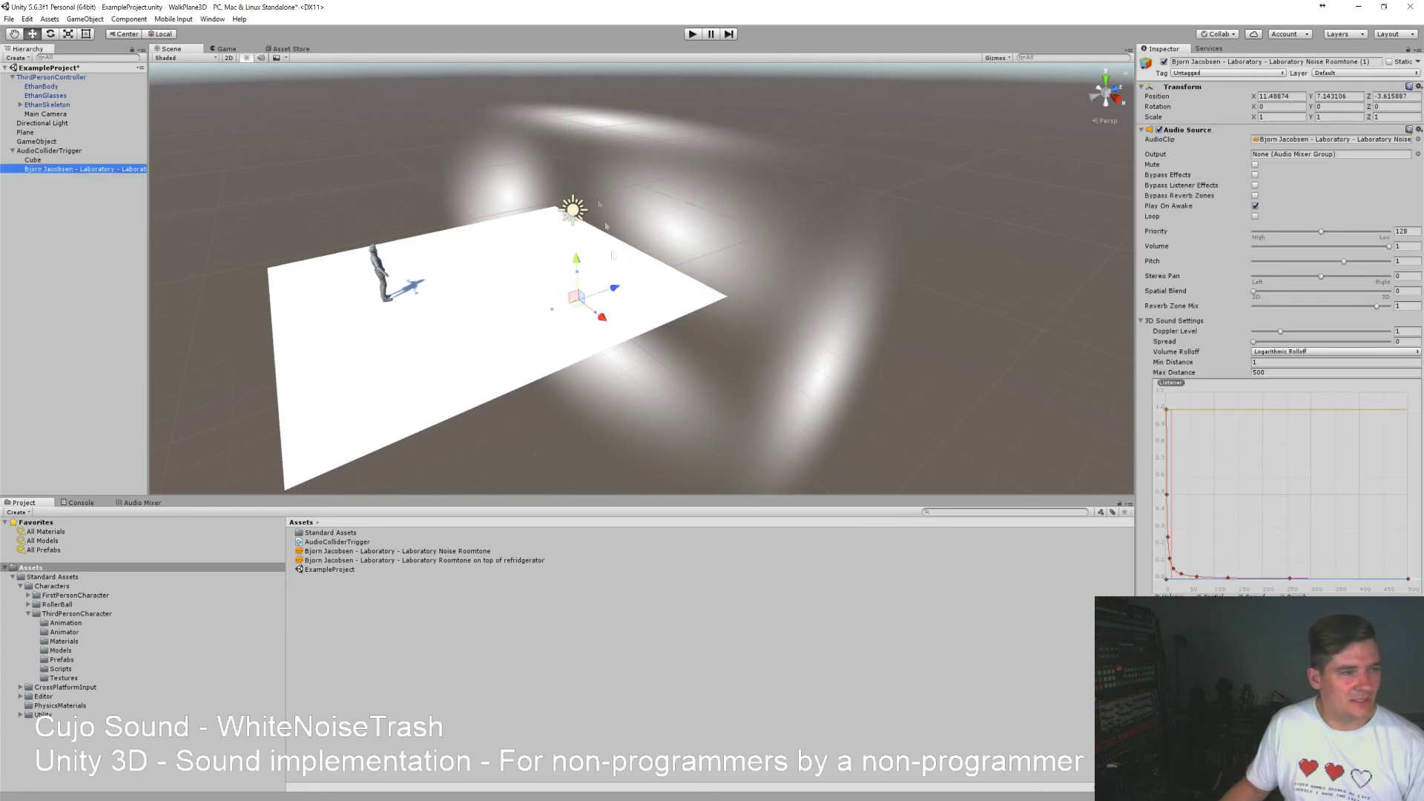
click(1255, 206)
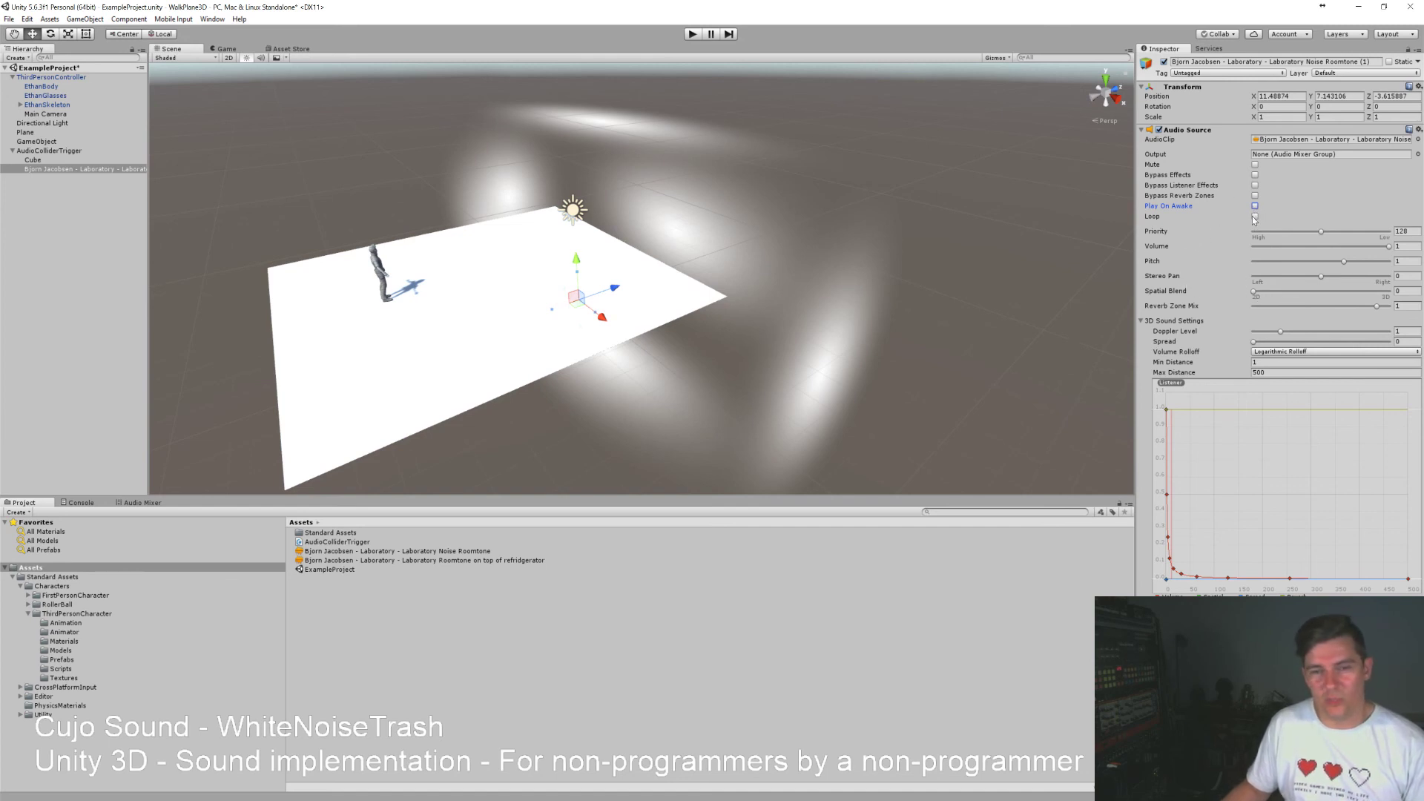
click(32, 161)
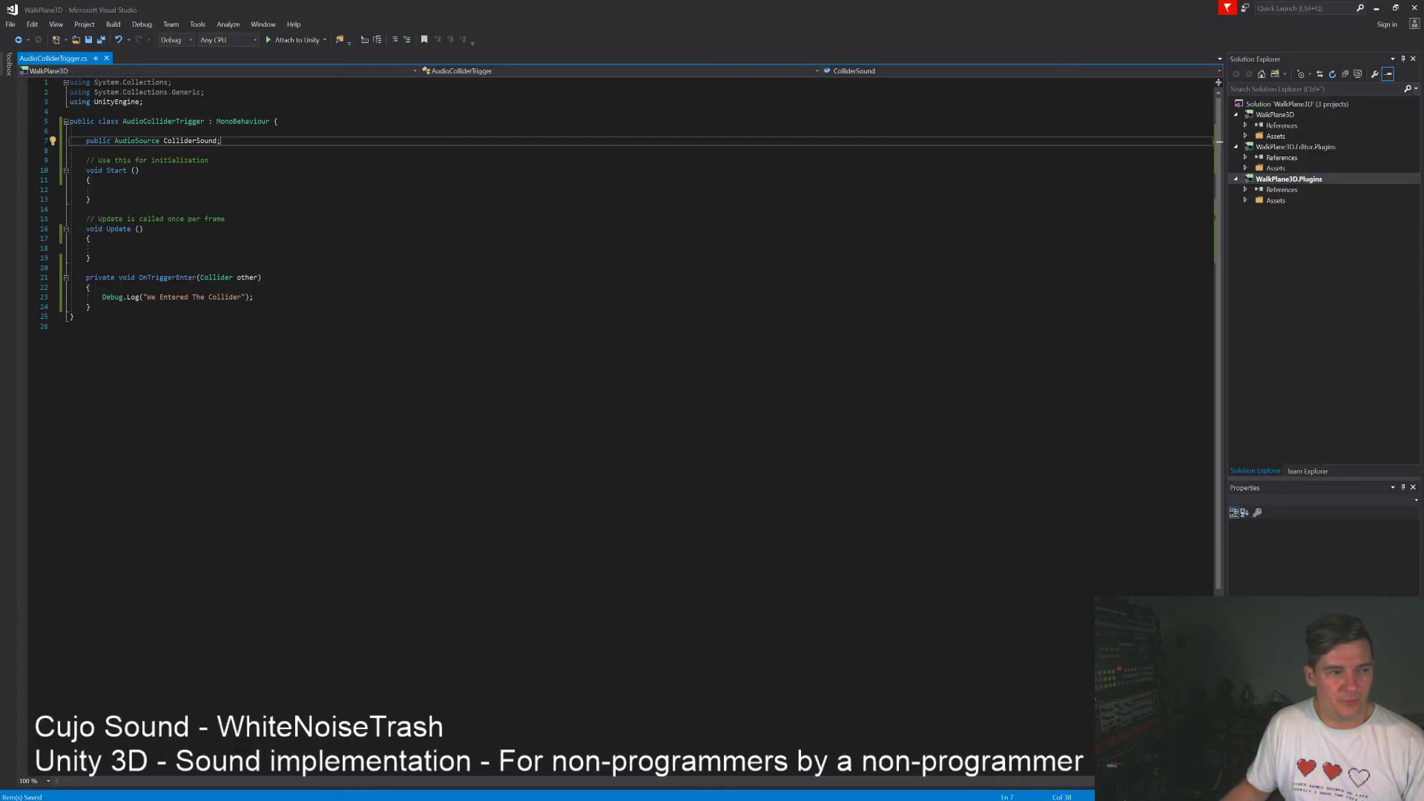
In Visual Studio, add ColliderSound.Play(); below the Debug.Log line in OnTriggerEnter and save the script.
click(256, 298)
key(Return)
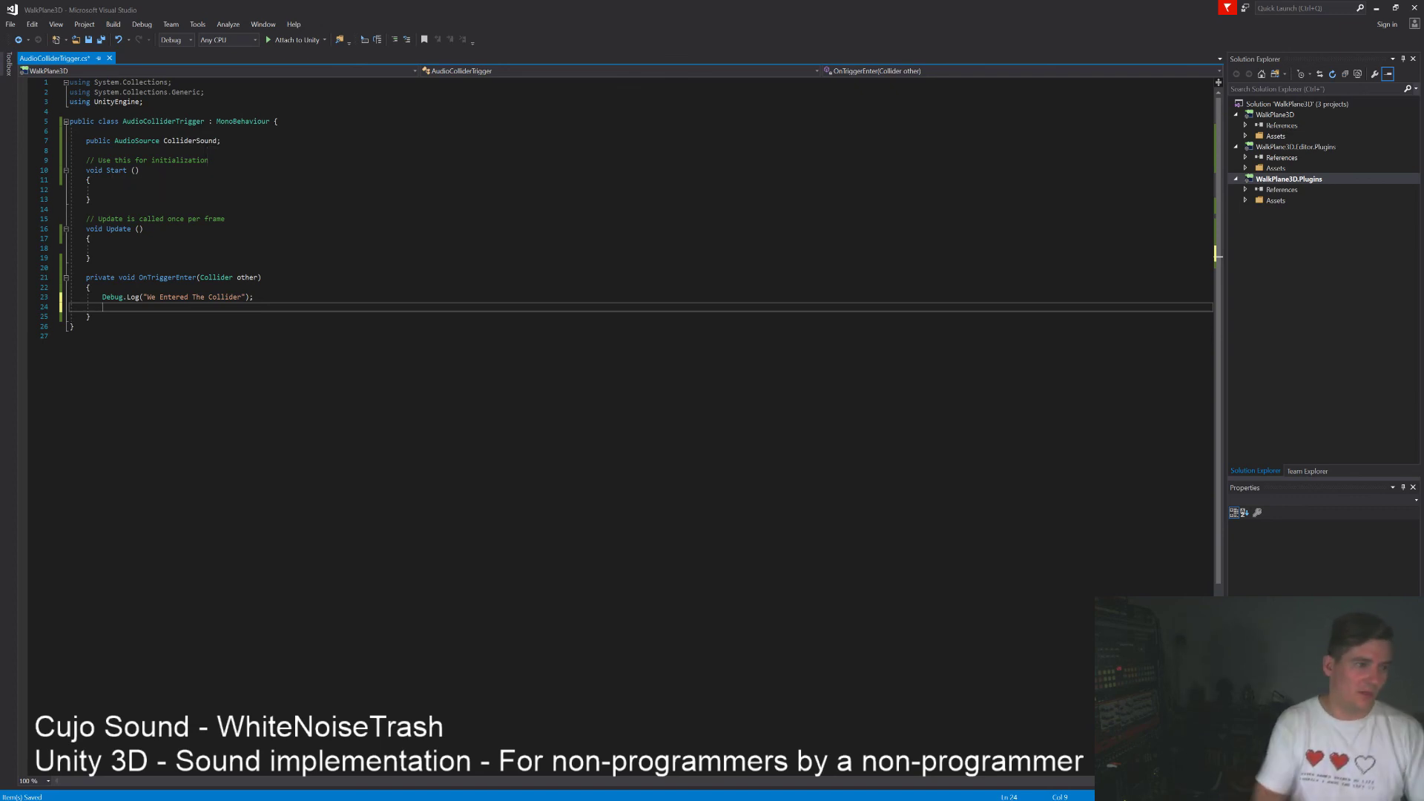
text(olid)
key(BackSpace)
text(liderso)
key(Tab)
text(.pl)
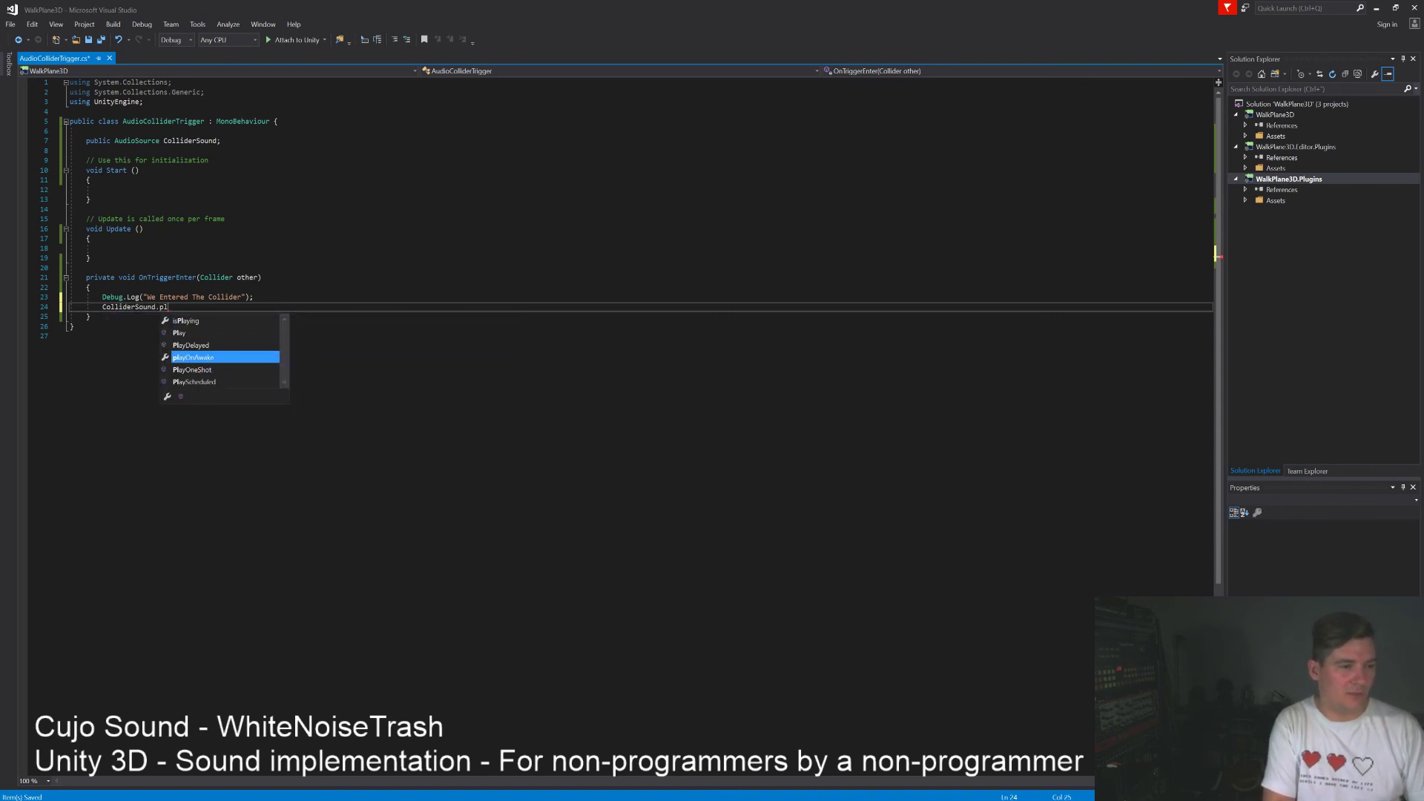
key(Up)
key(Up)
key(Tab)
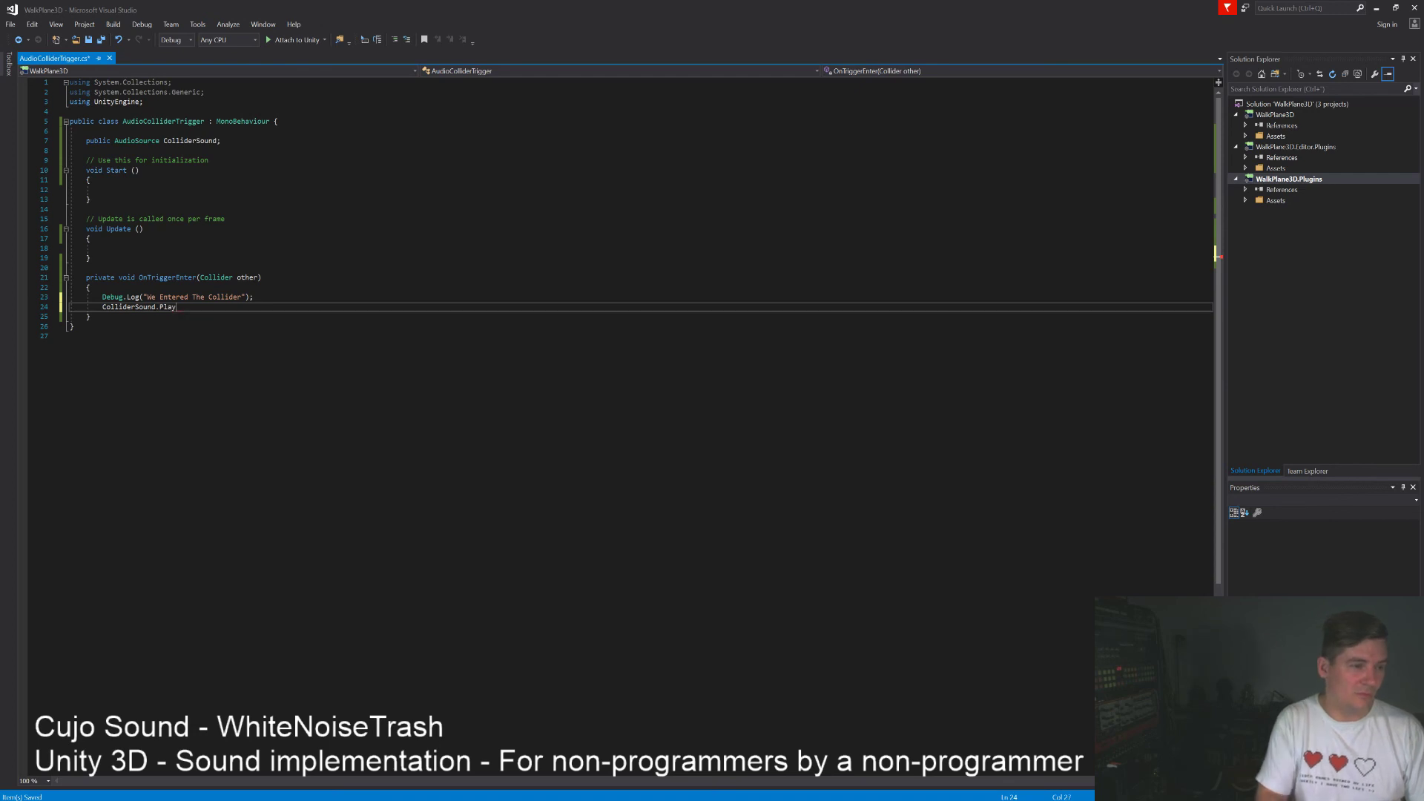
text(();)
key(ctrl+s)
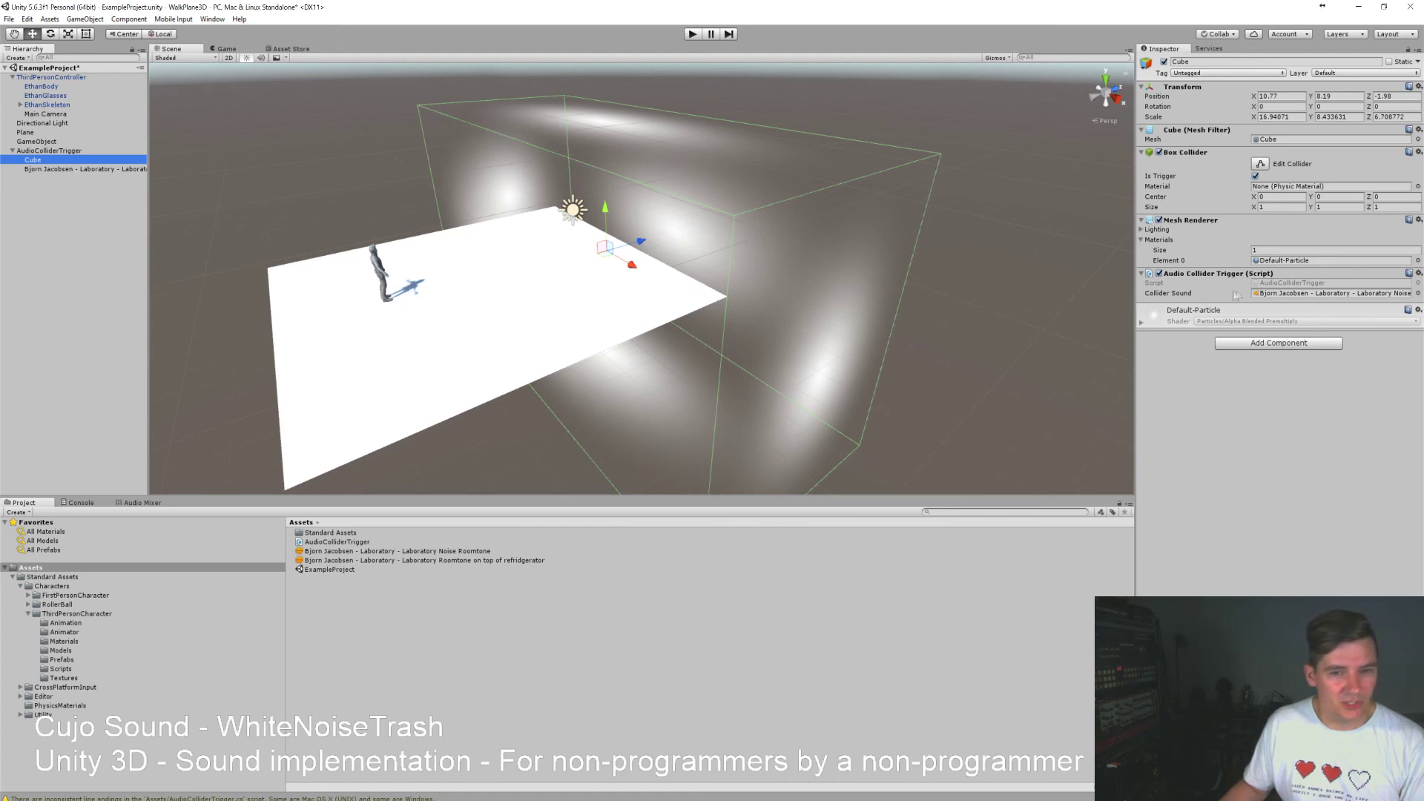
In Unity, play the scene, walk the character through the trigger cube to test the sound, and stop playback.
key(ctrl+p)
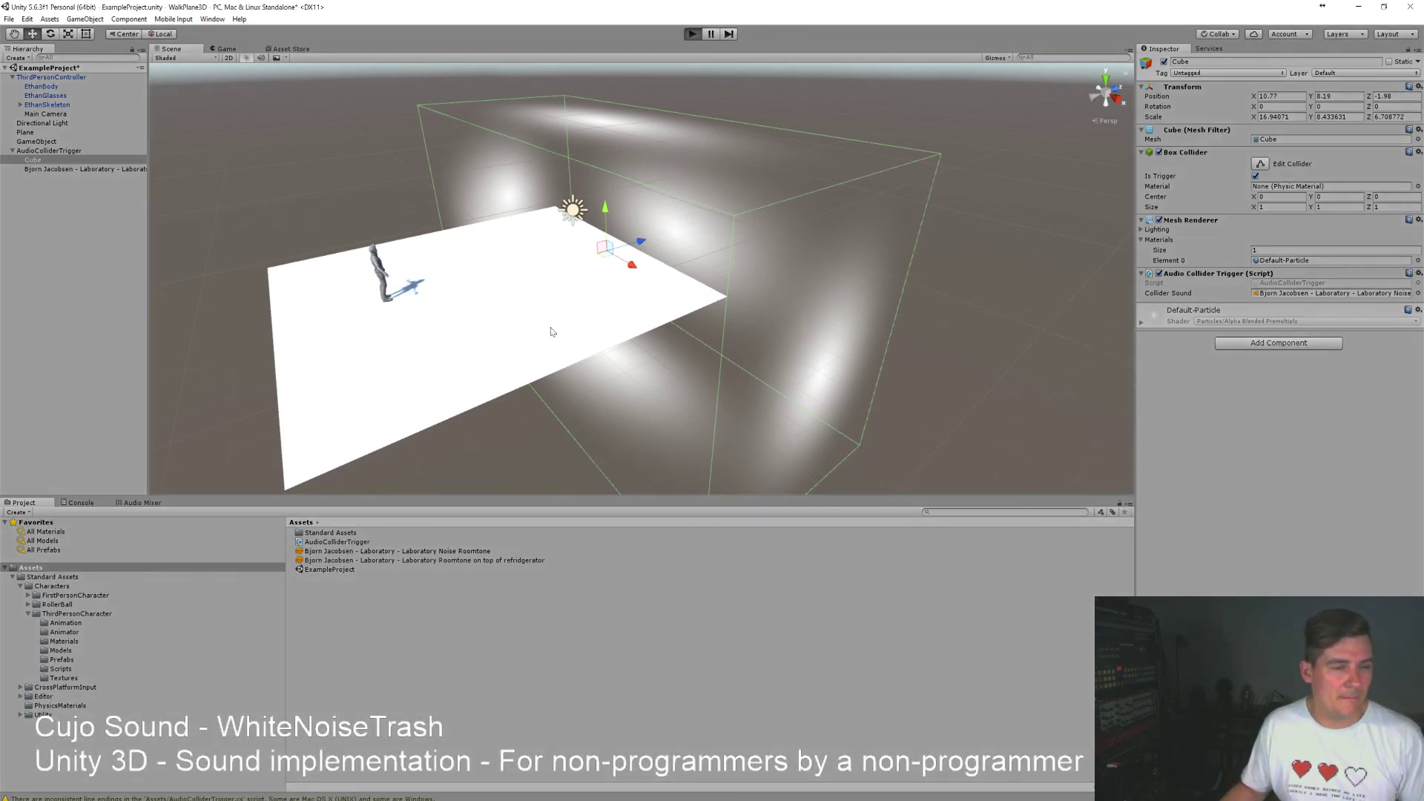
key(w)
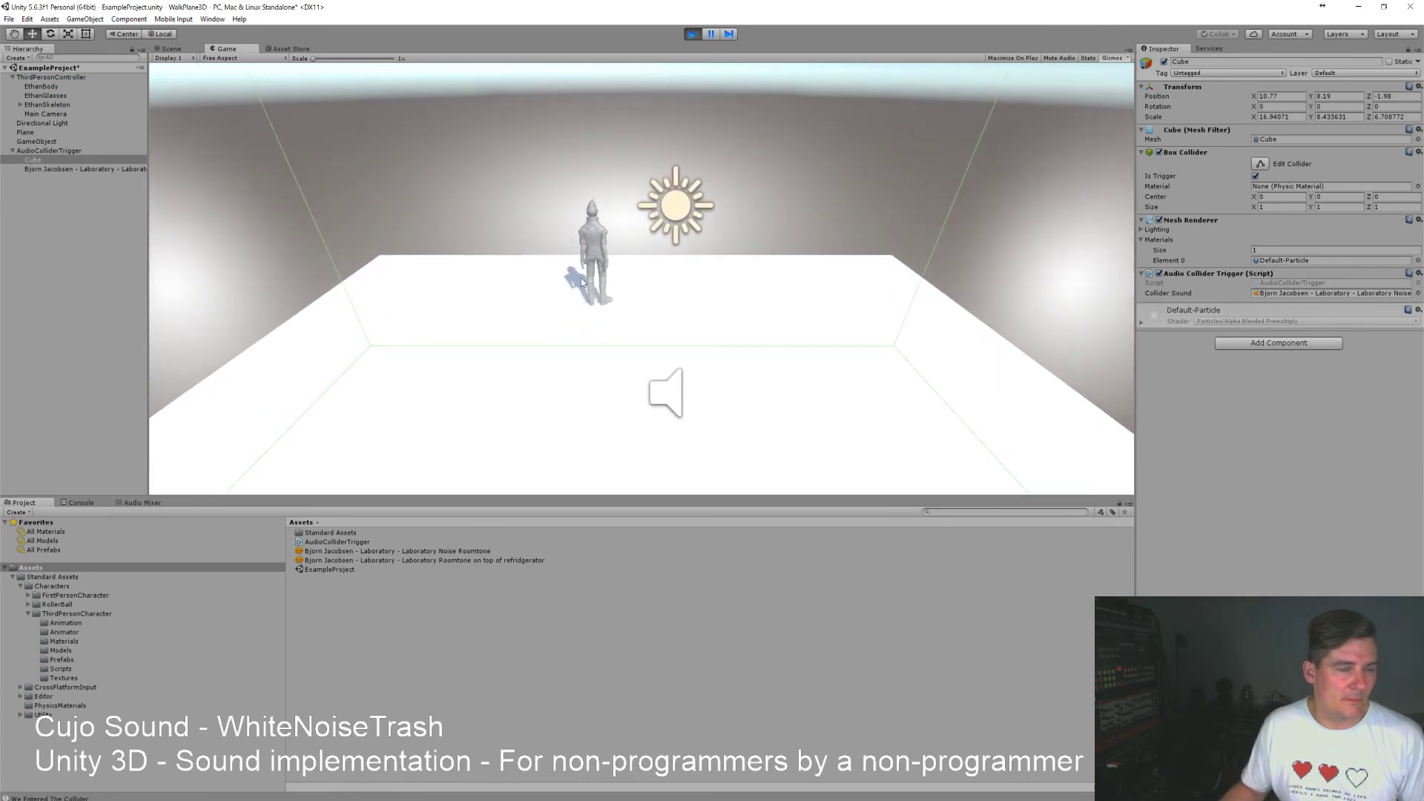
key(d)
key(w)
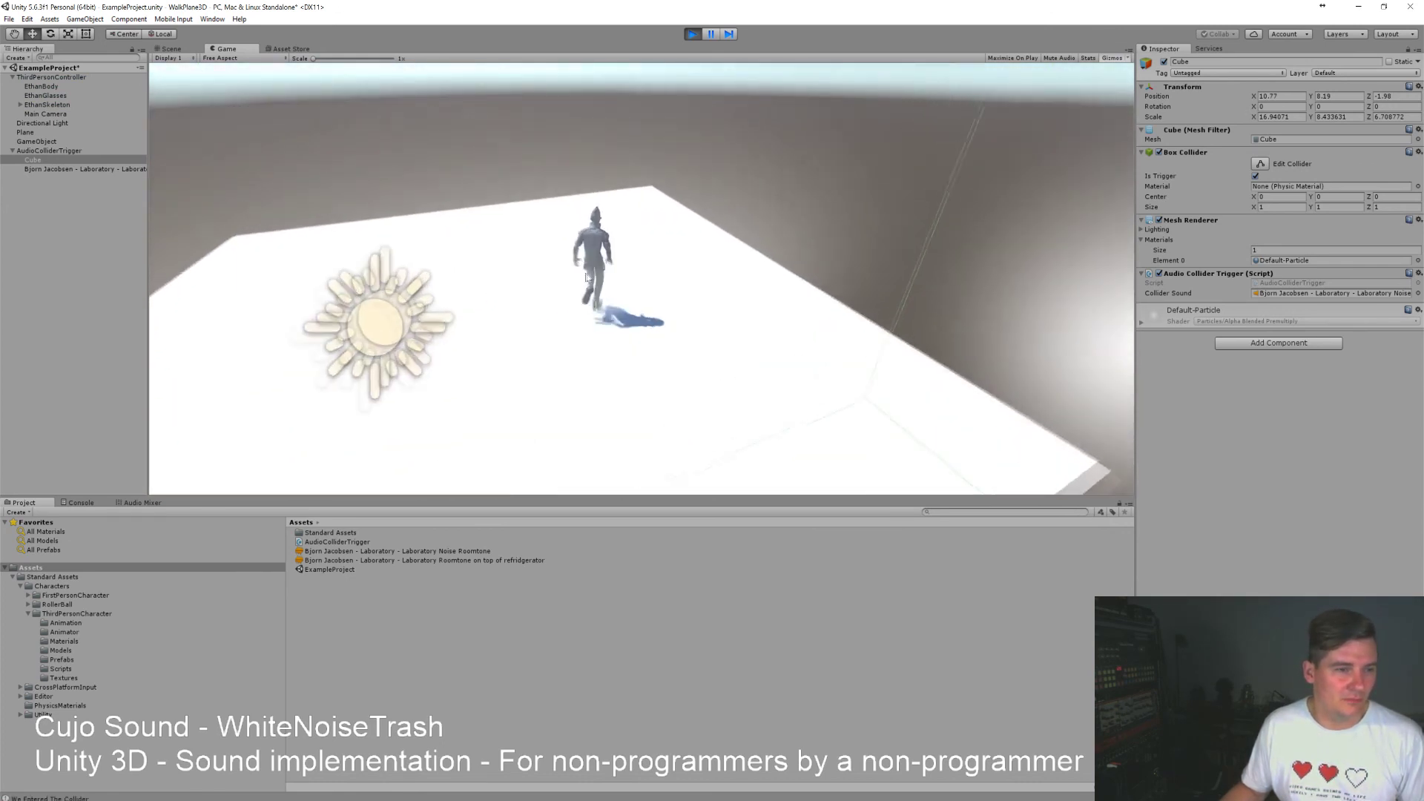
key(a)
click(692, 34)
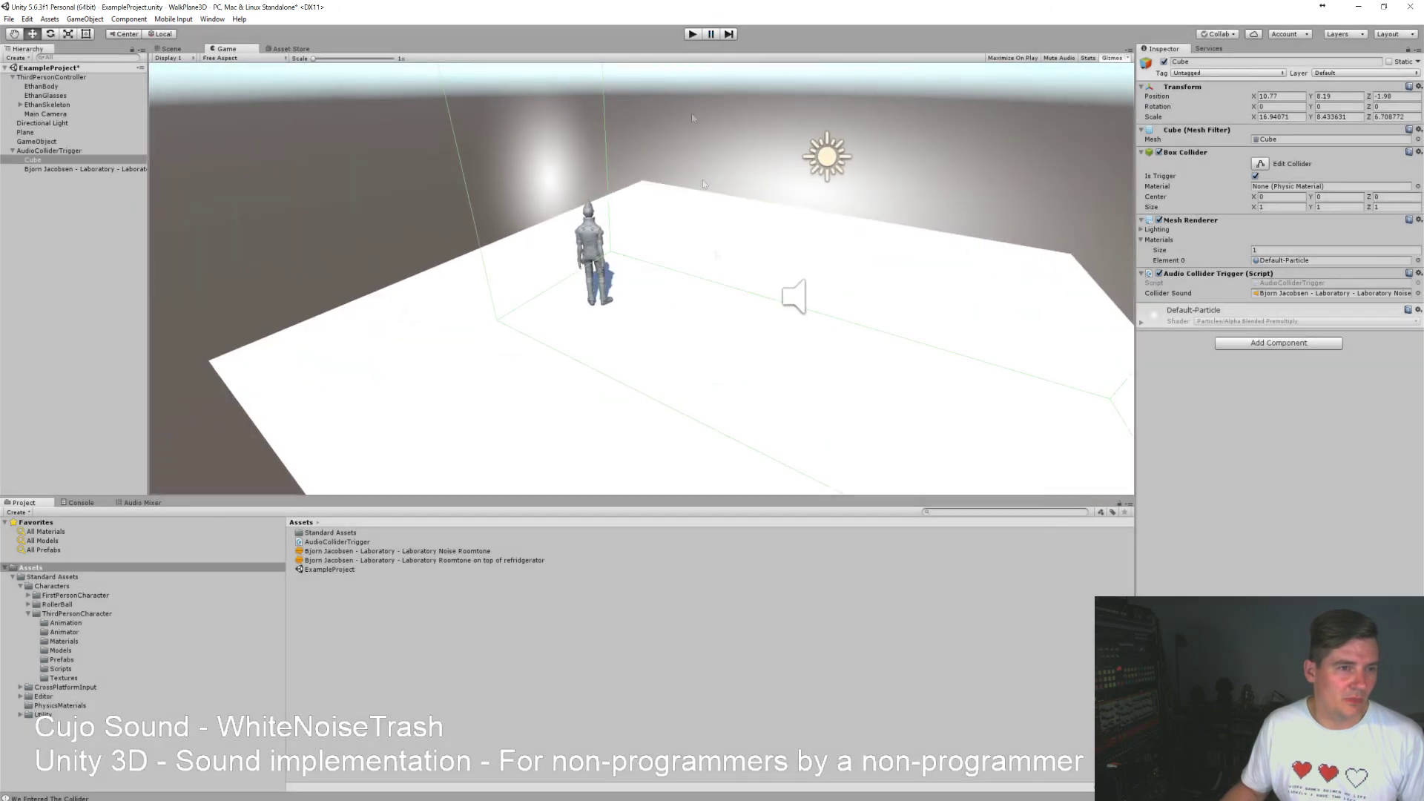
In Visual Studio, add an empty OnTriggerExit(Collider other) method below OnTriggerEnter in the AudioColliderTrigger script.
key(alt+Tab)
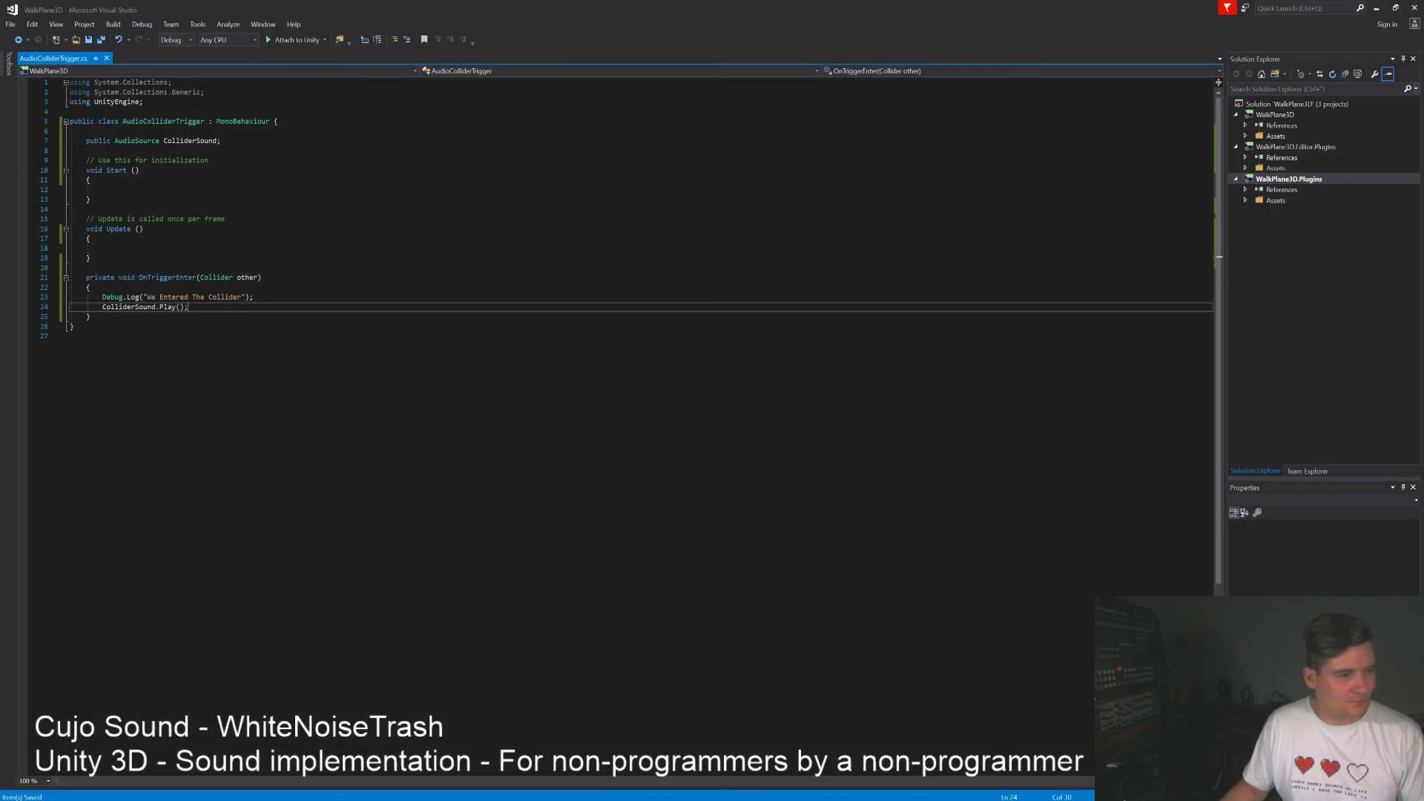
click(90, 317)
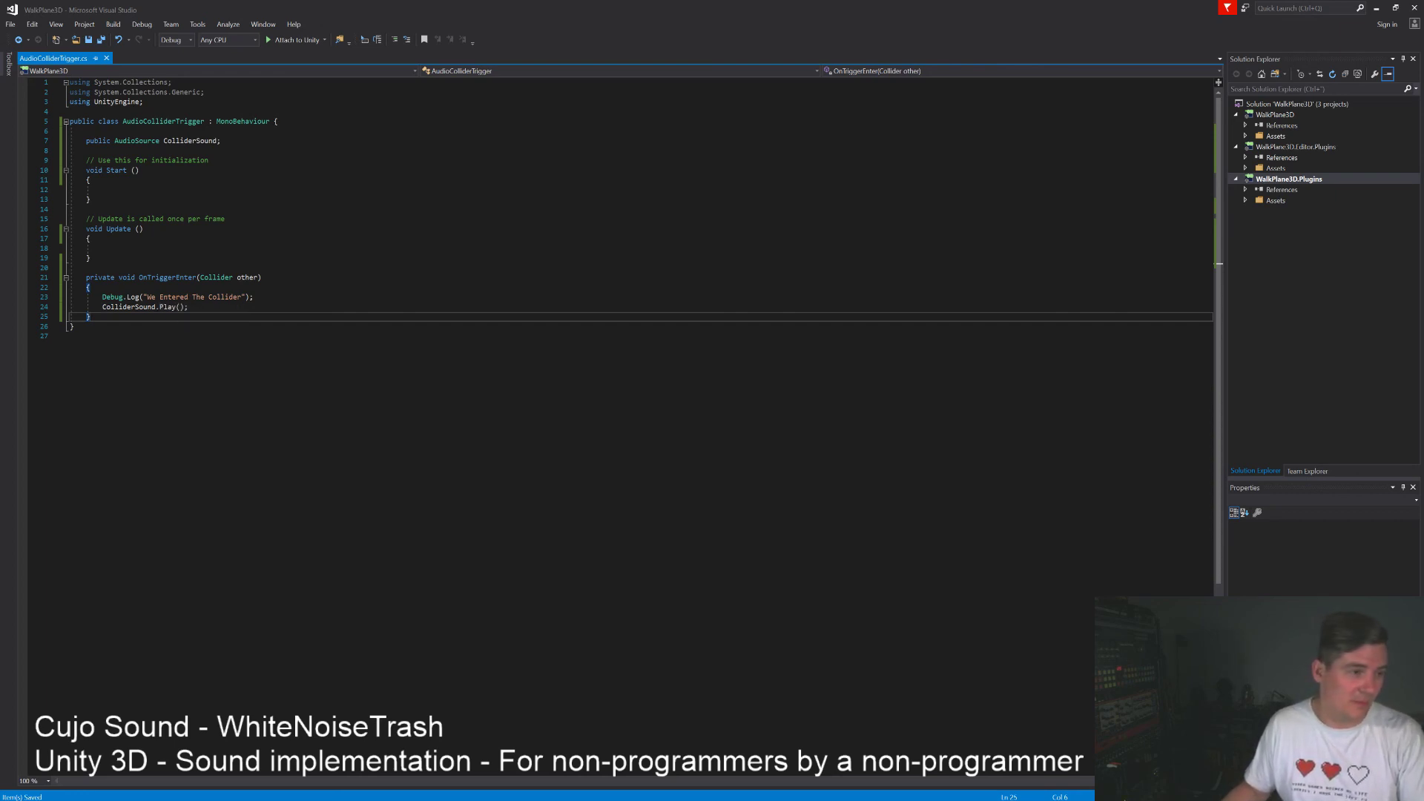
key(Return)
key(Return)
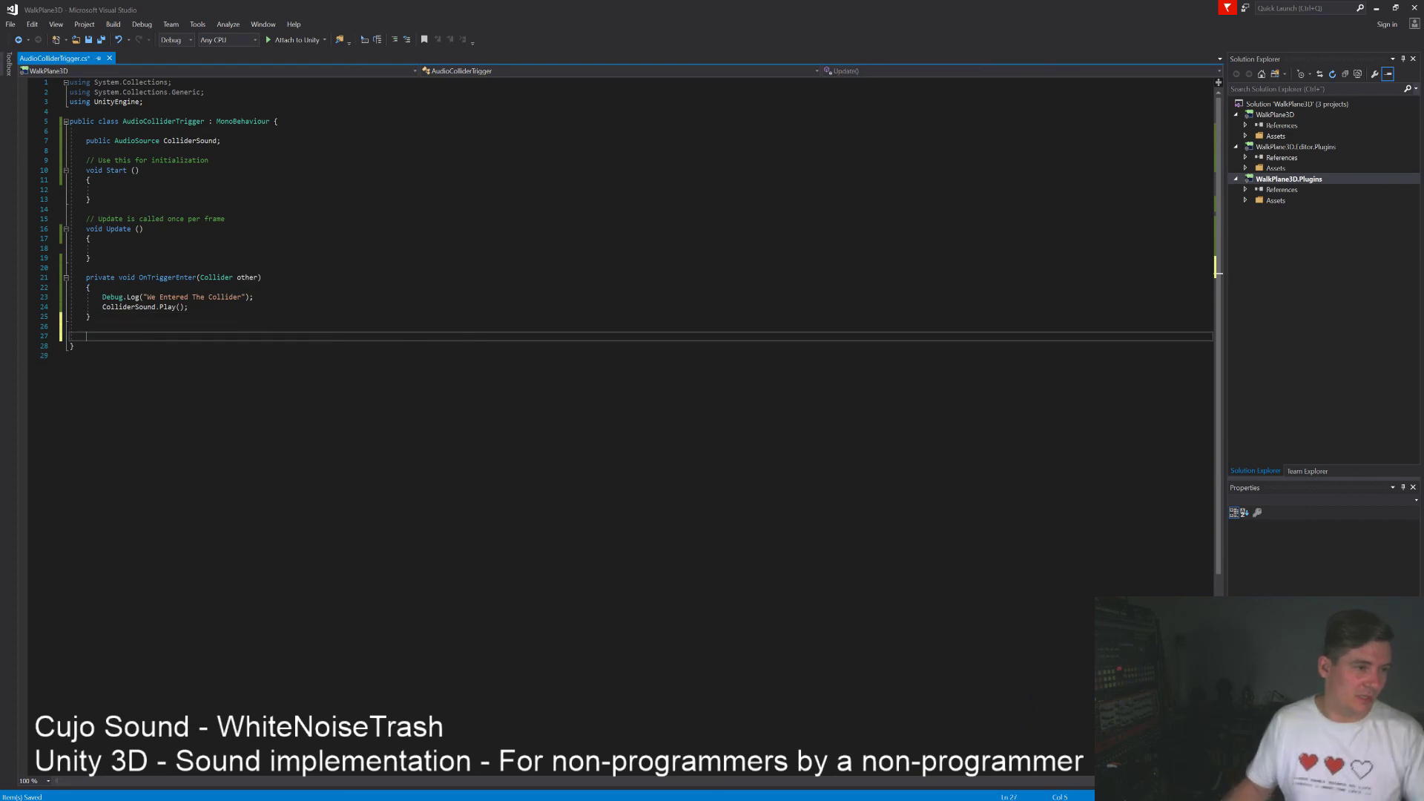
text(void )
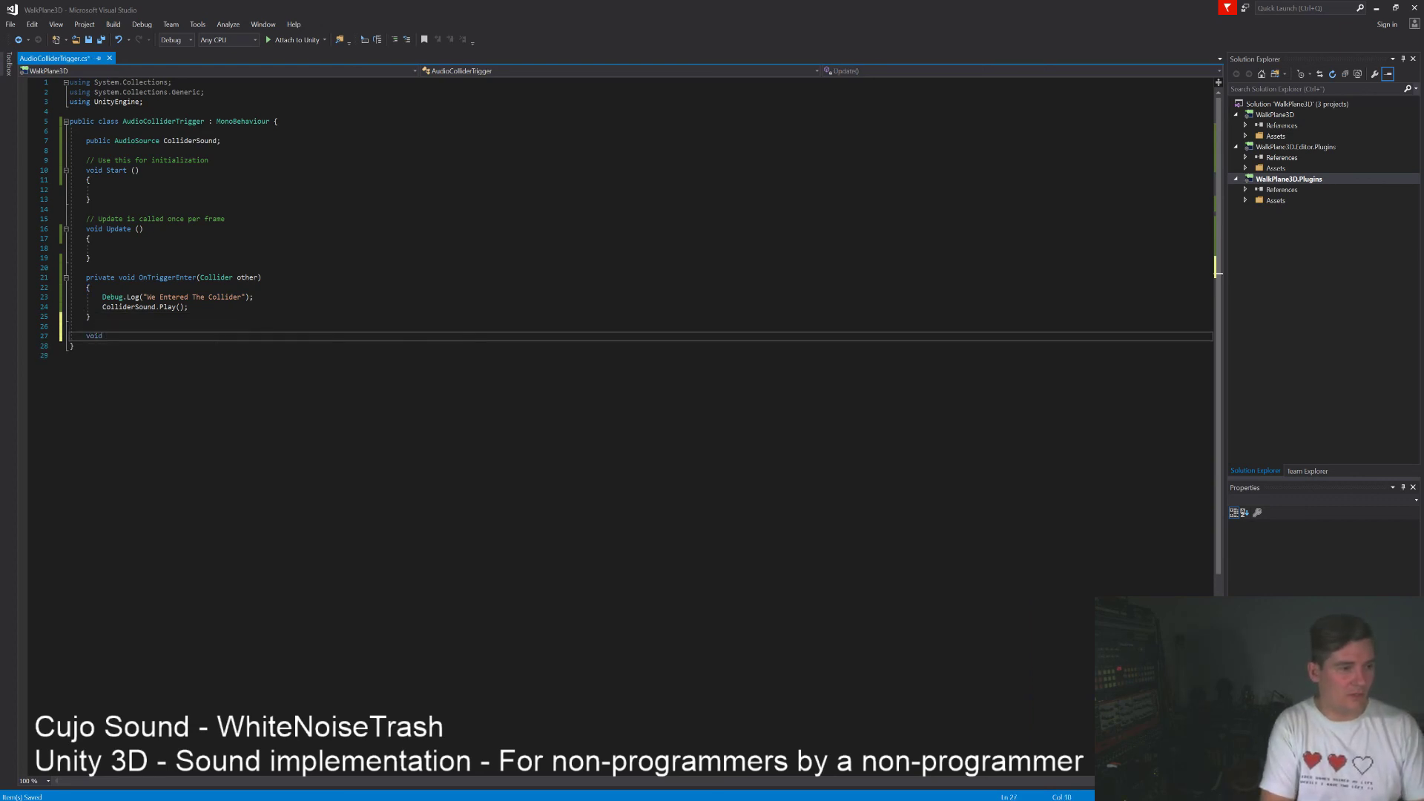
text(On)
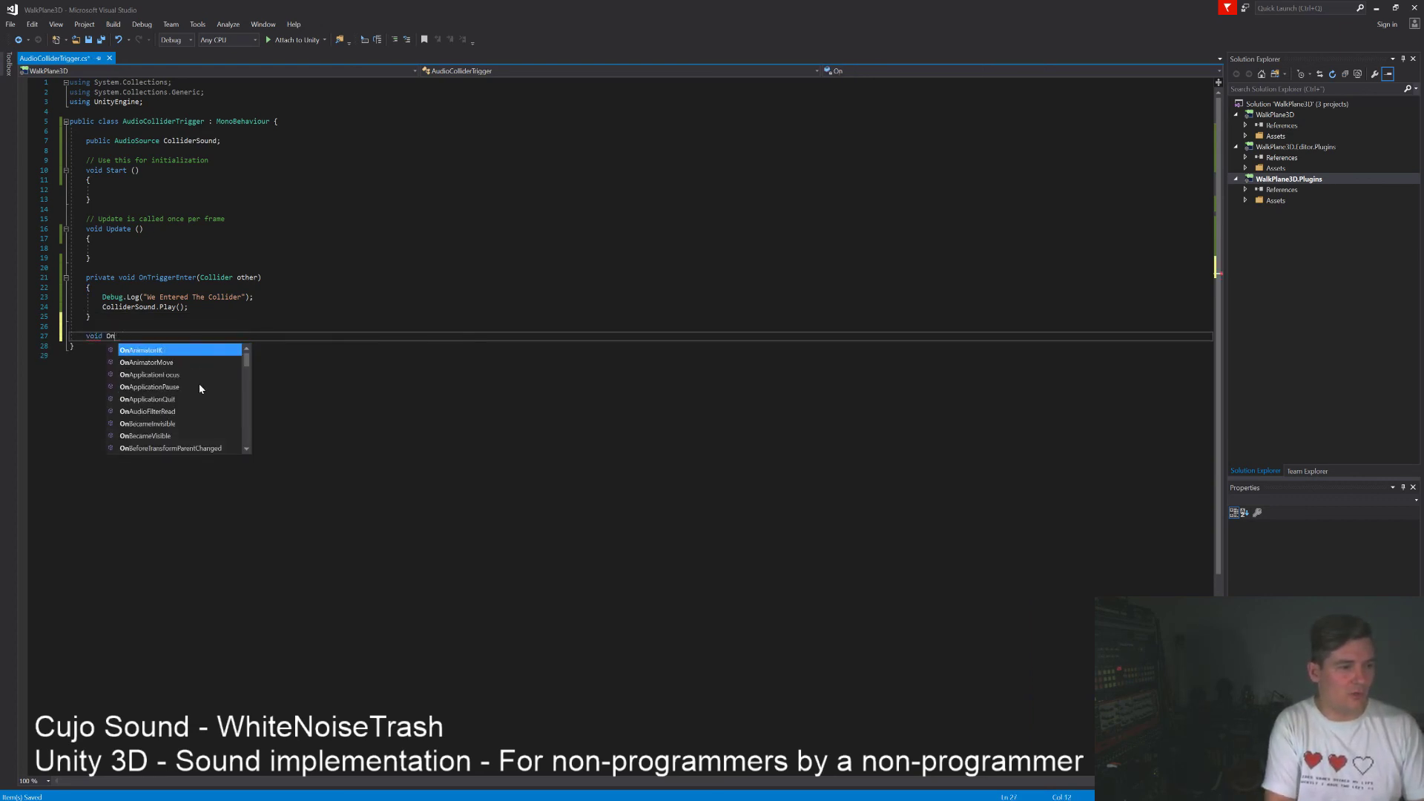
text(TriggerExit)
key(Tab)
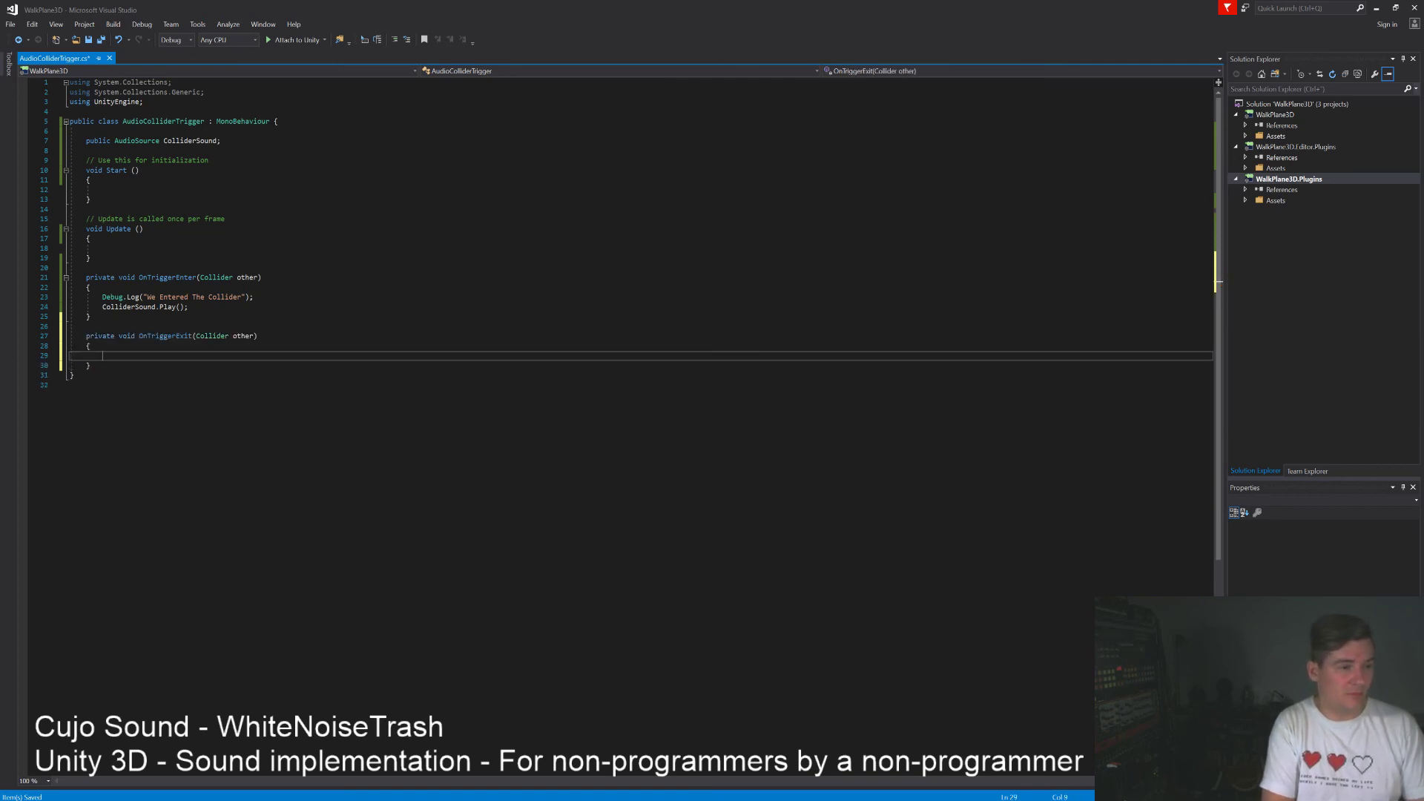
Add ColliderSound.Stop(); inside the OnTriggerExit method and save the script.
text(C)
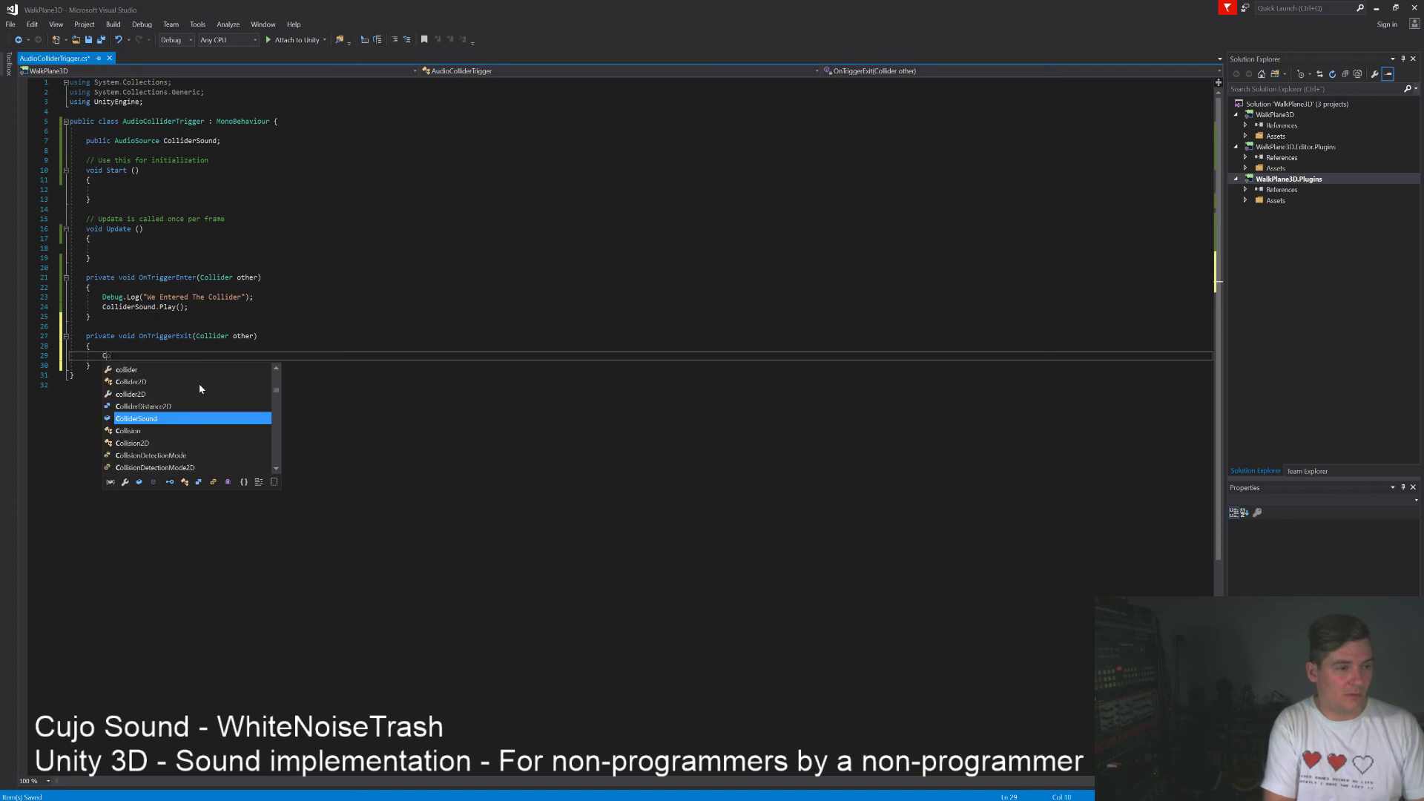
text(olliderSound.)
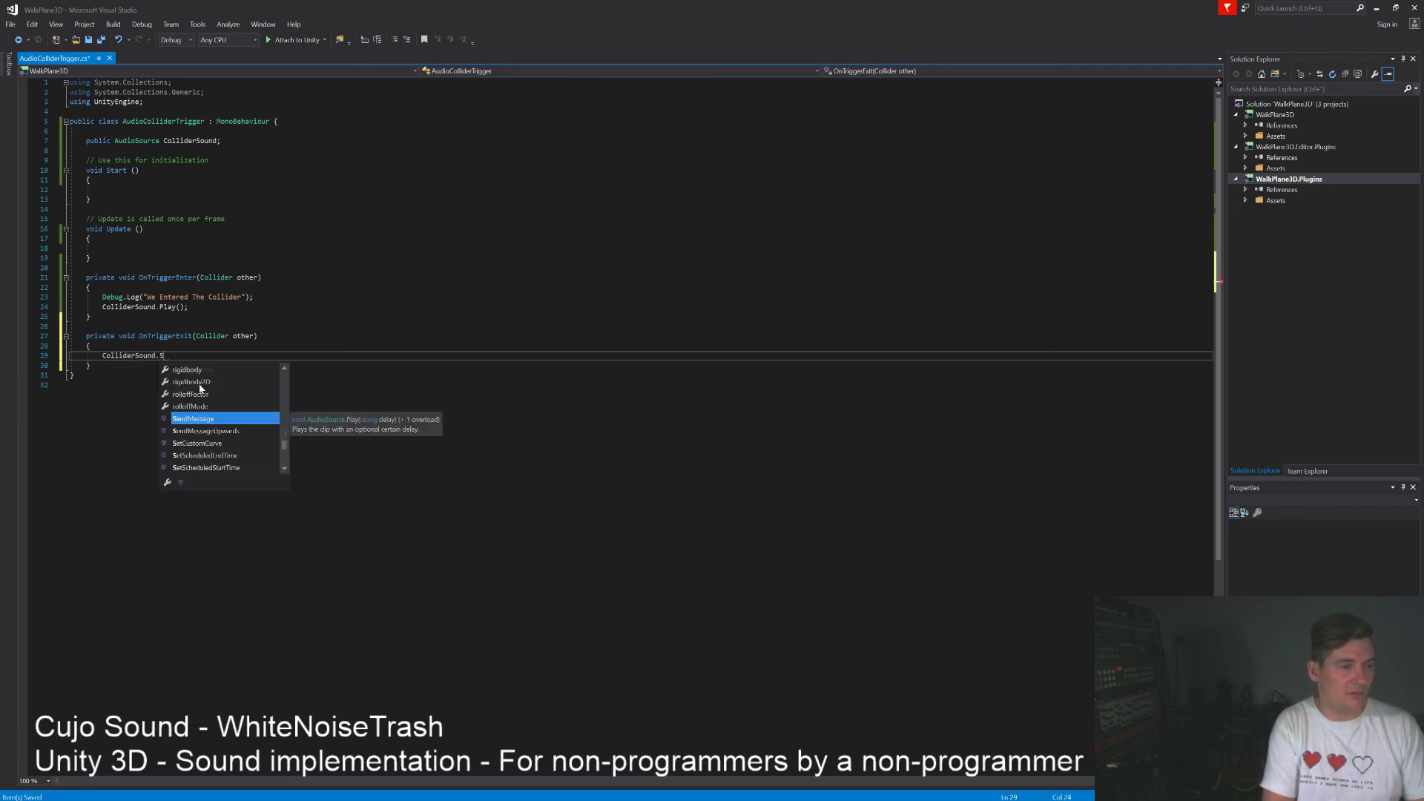
text(Stop())
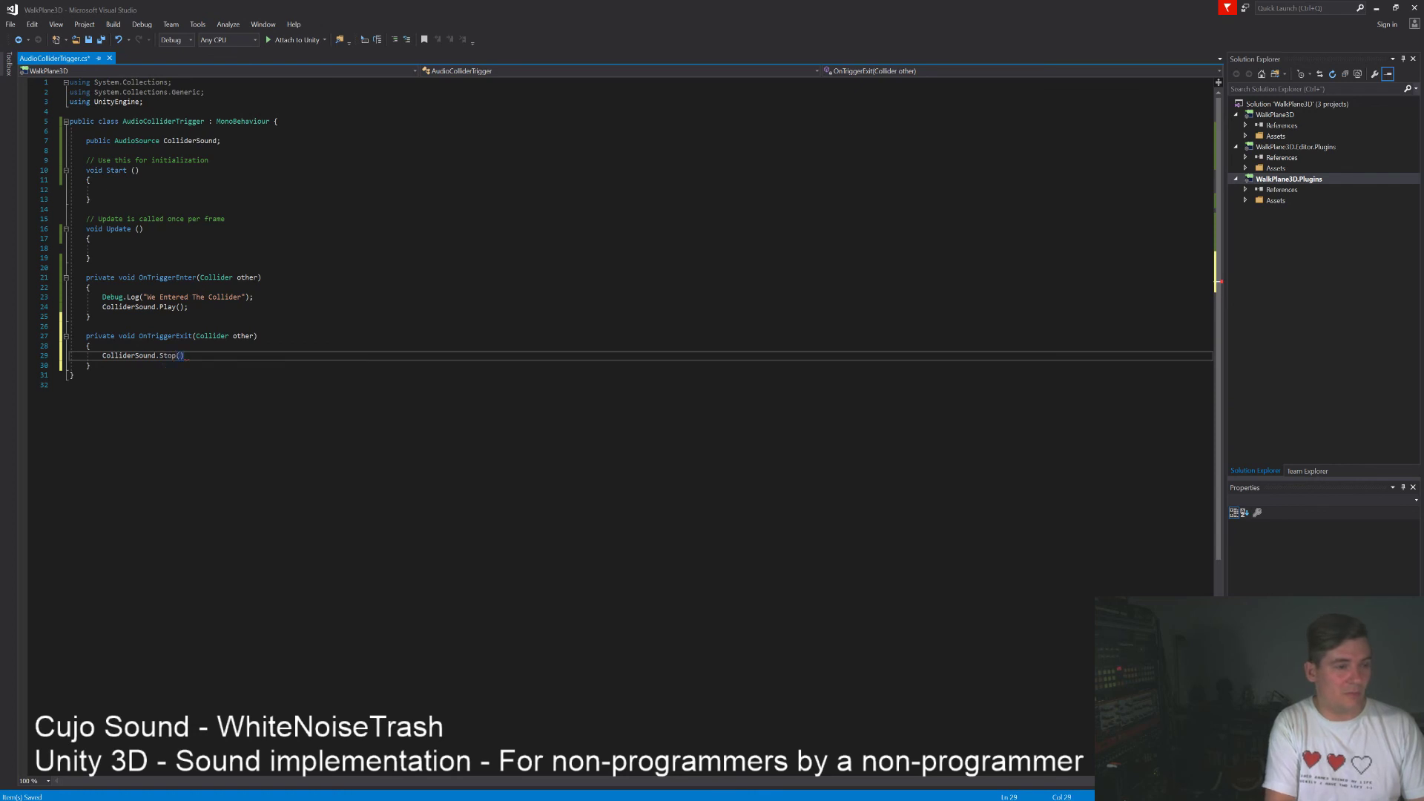
text(;)
key(ctrl+s)
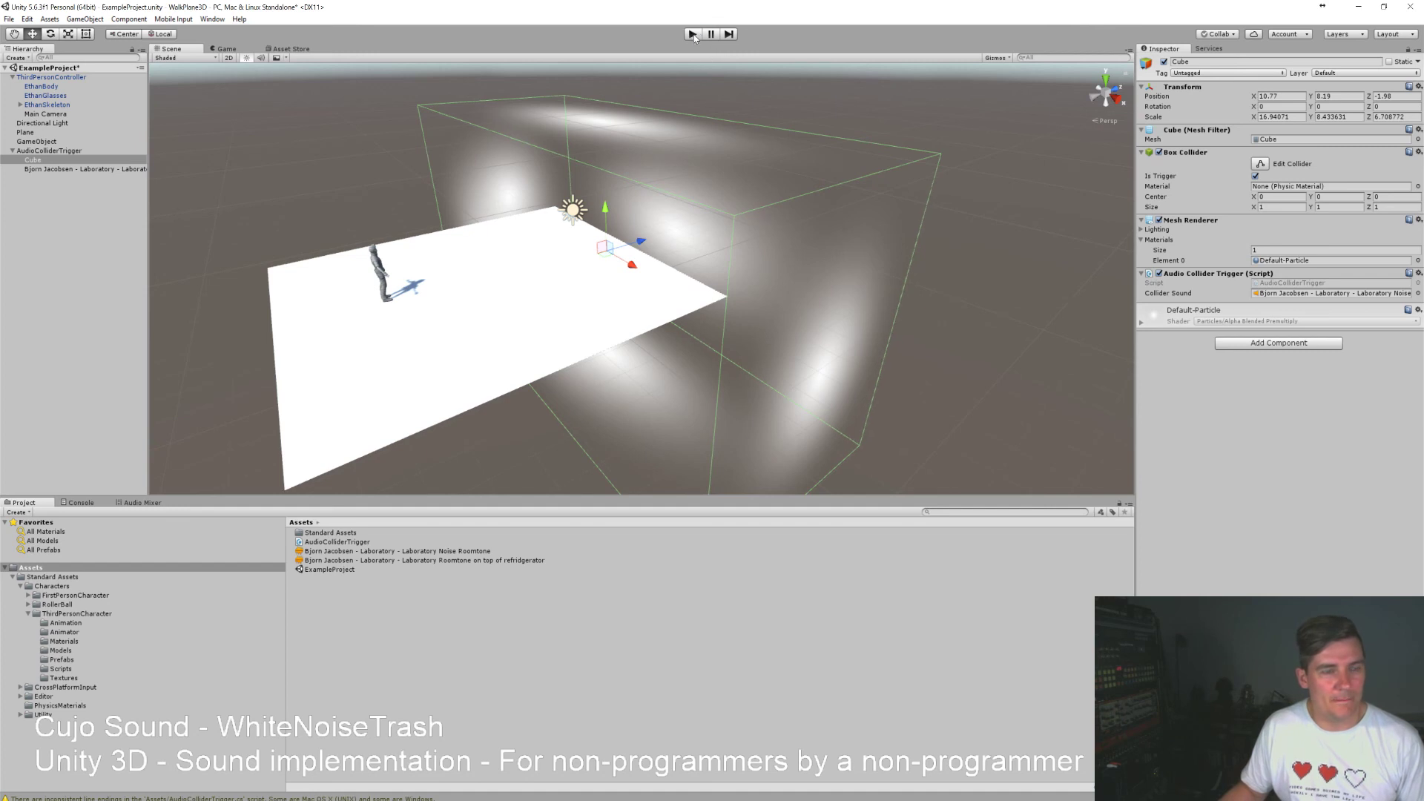
In Unity, play the scene, walk the character in and out of the trigger cube to test the sound stopping on exit, and end playback.
click(692, 34)
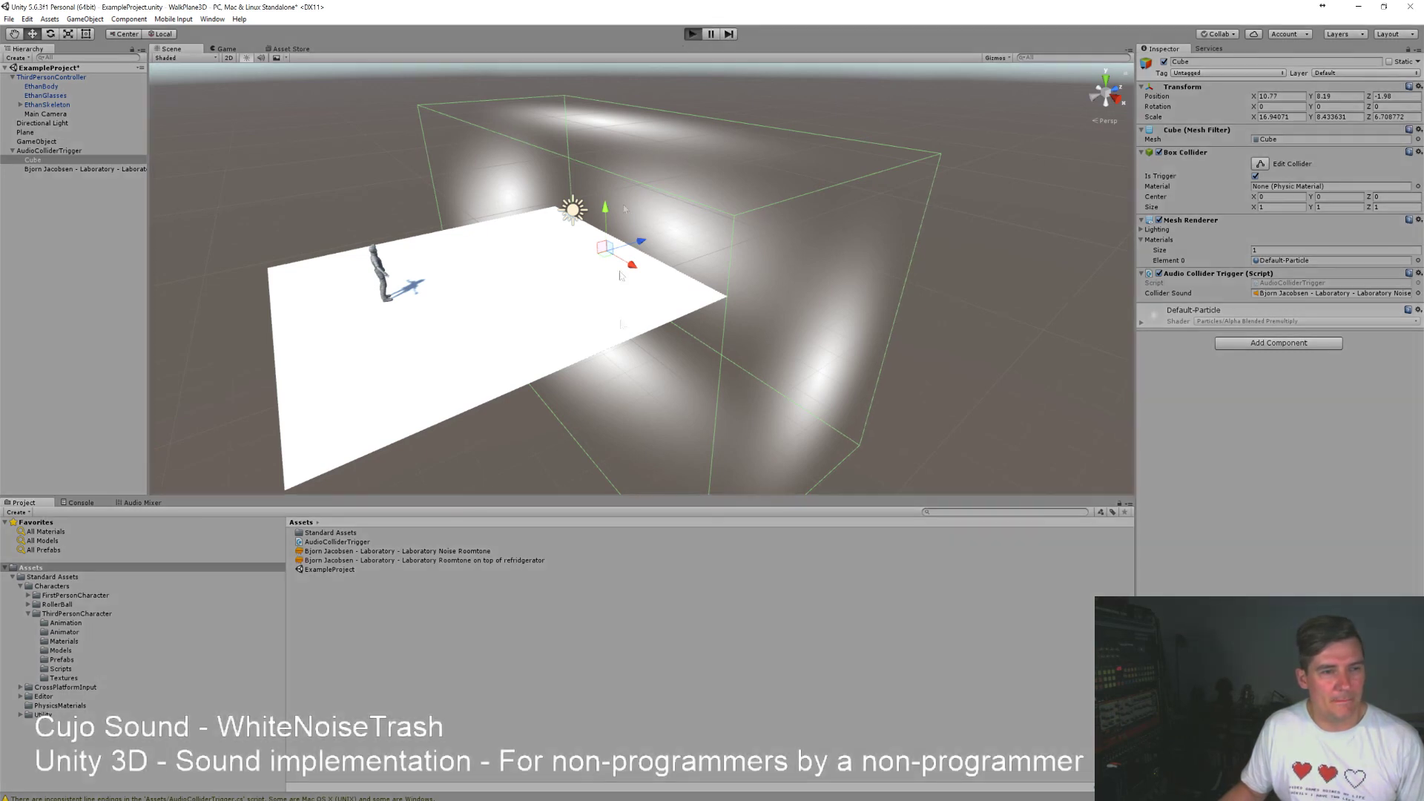
key(w)
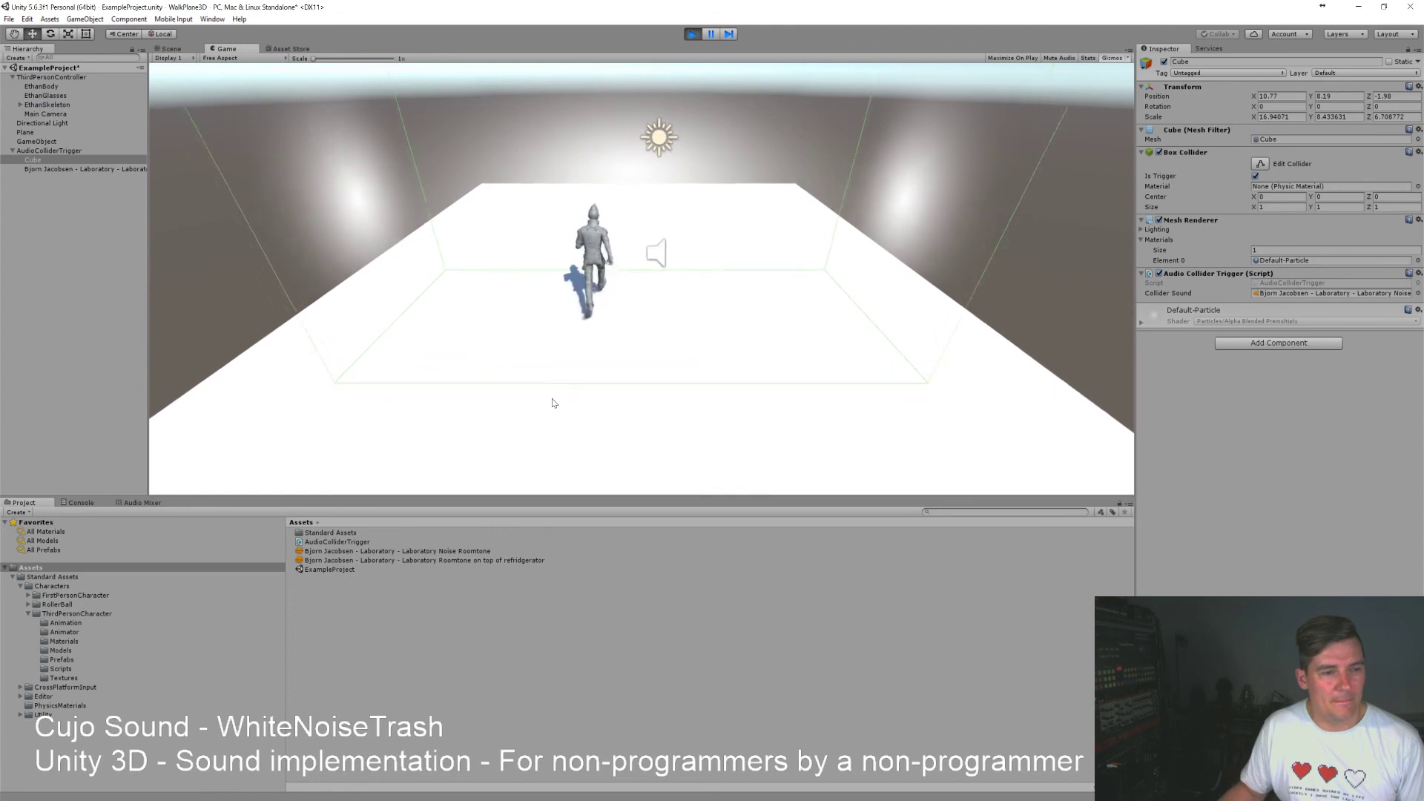
key(a)
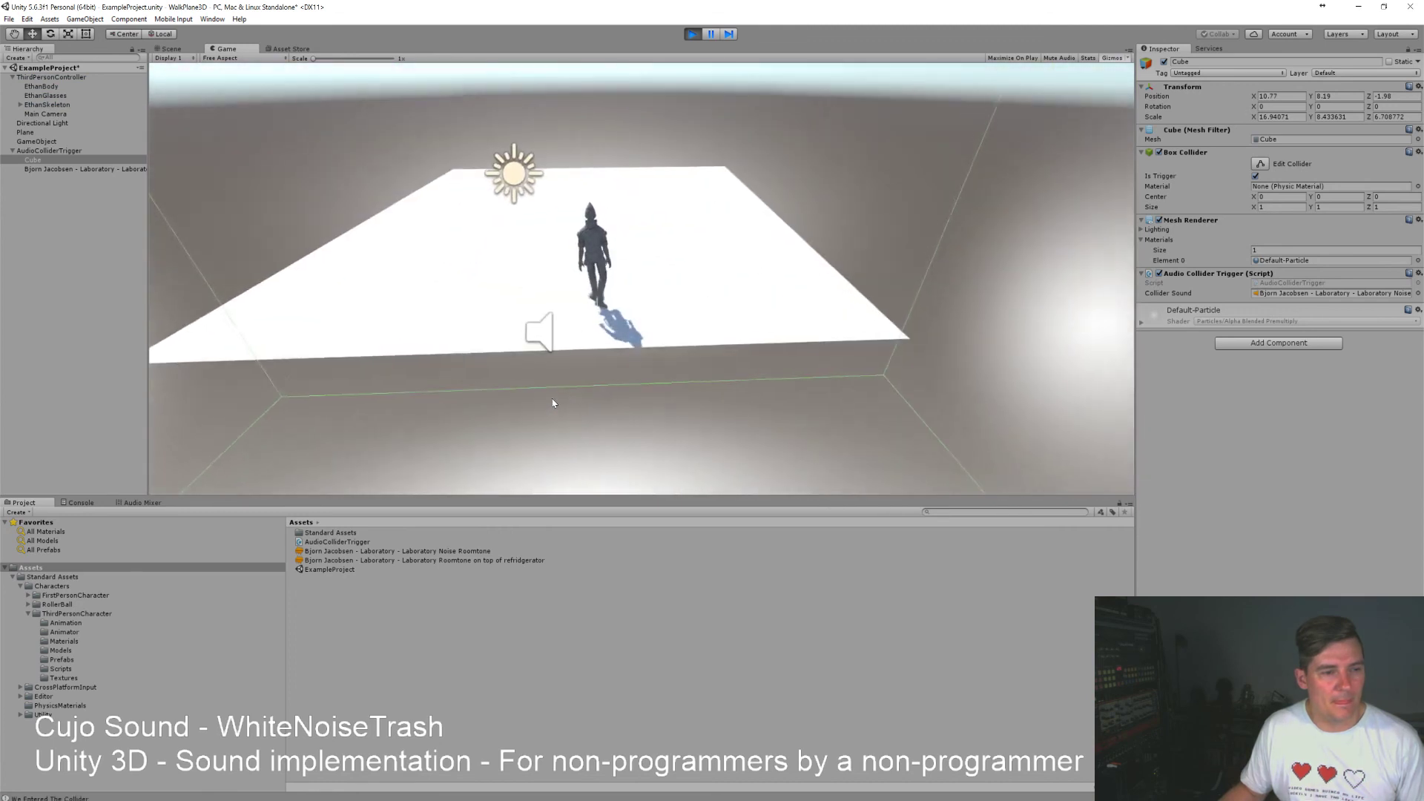
key(a)
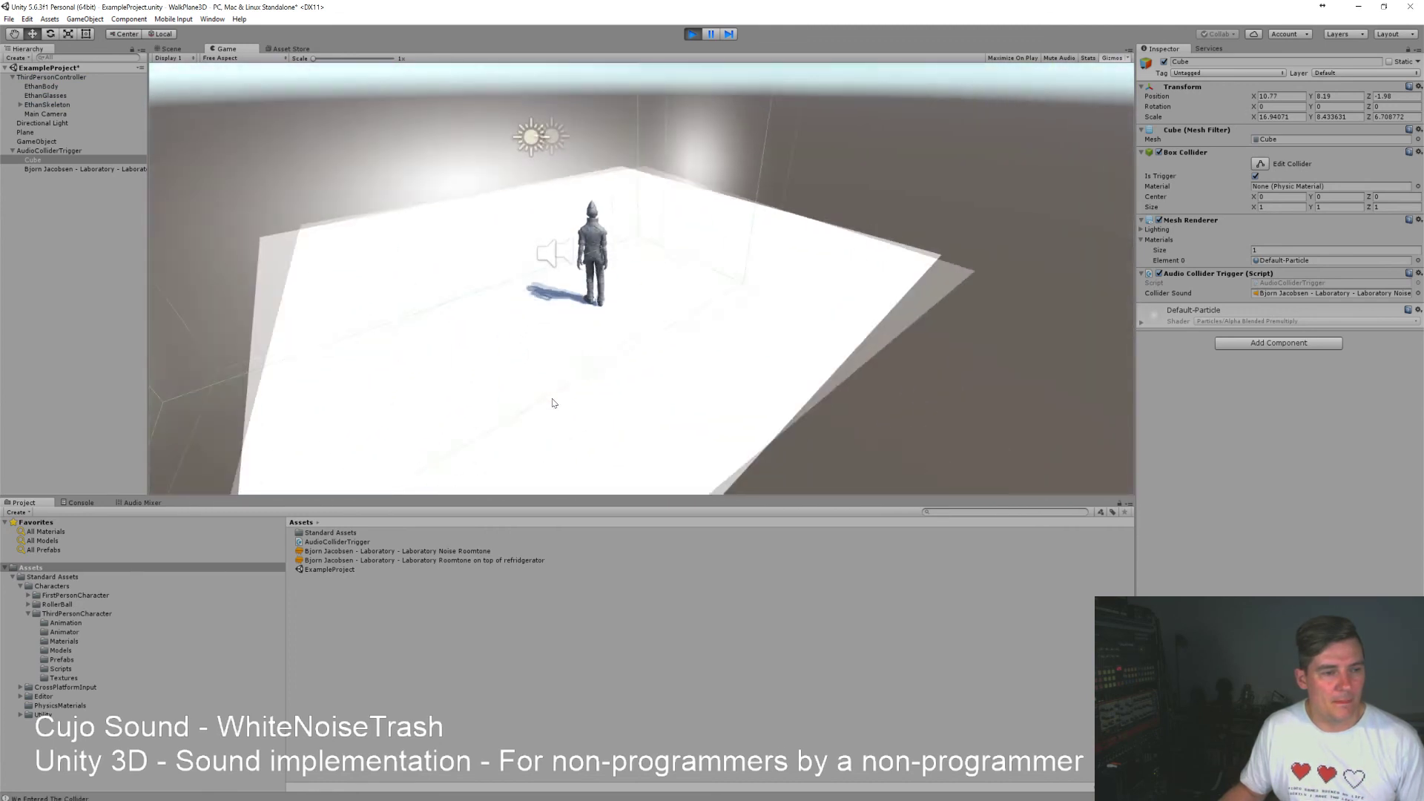
key(w)
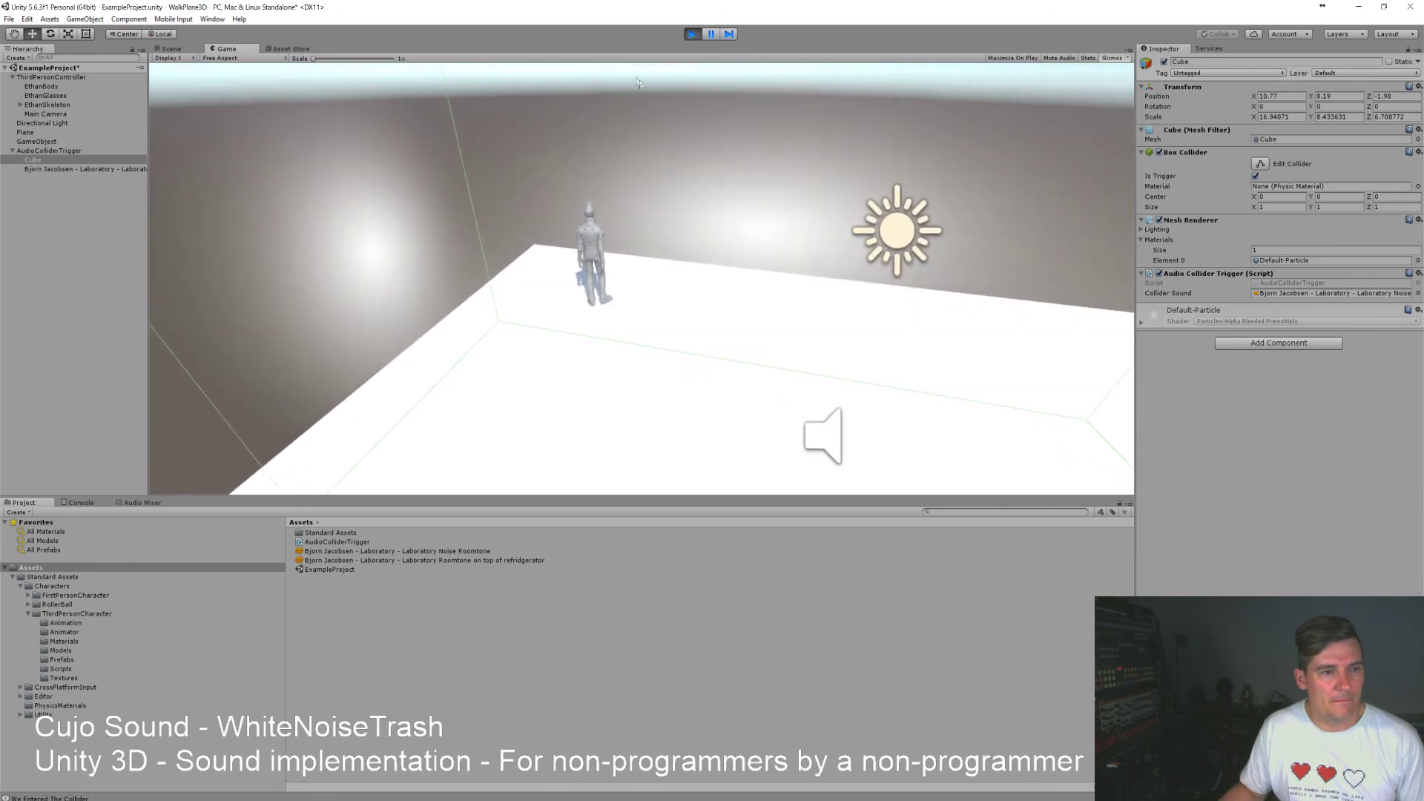
click(692, 34)
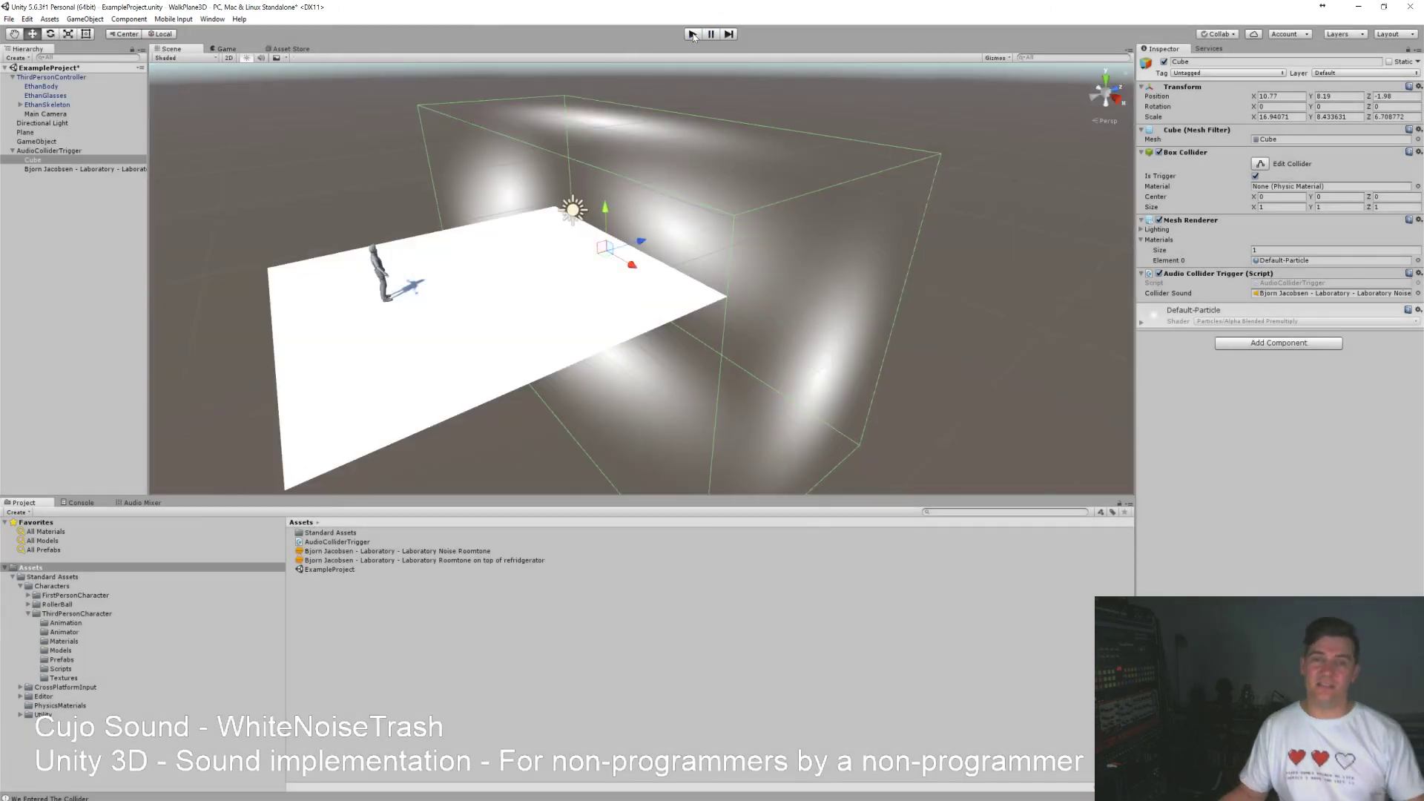